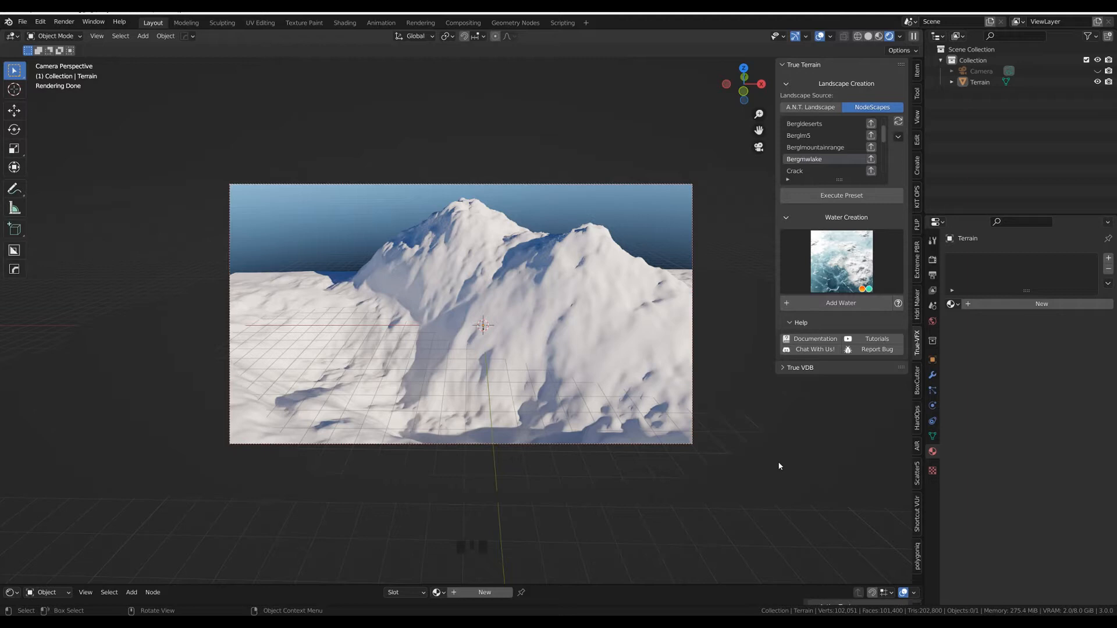
Step: Select the mountain terrain mesh and add a True Terrain material to it
click(595, 334)
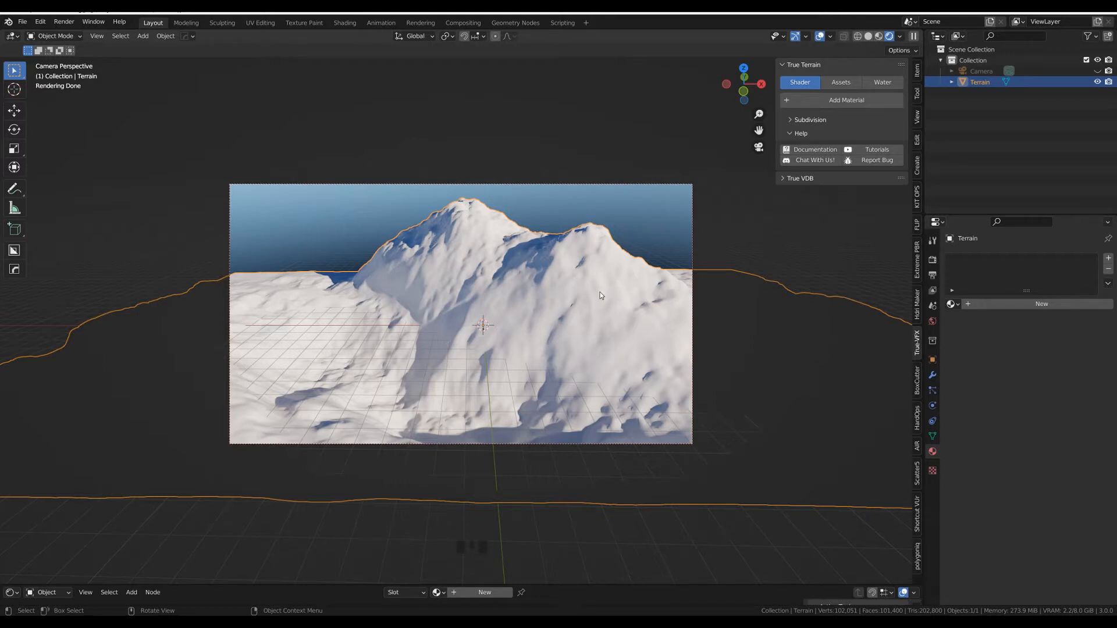
click(916, 71)
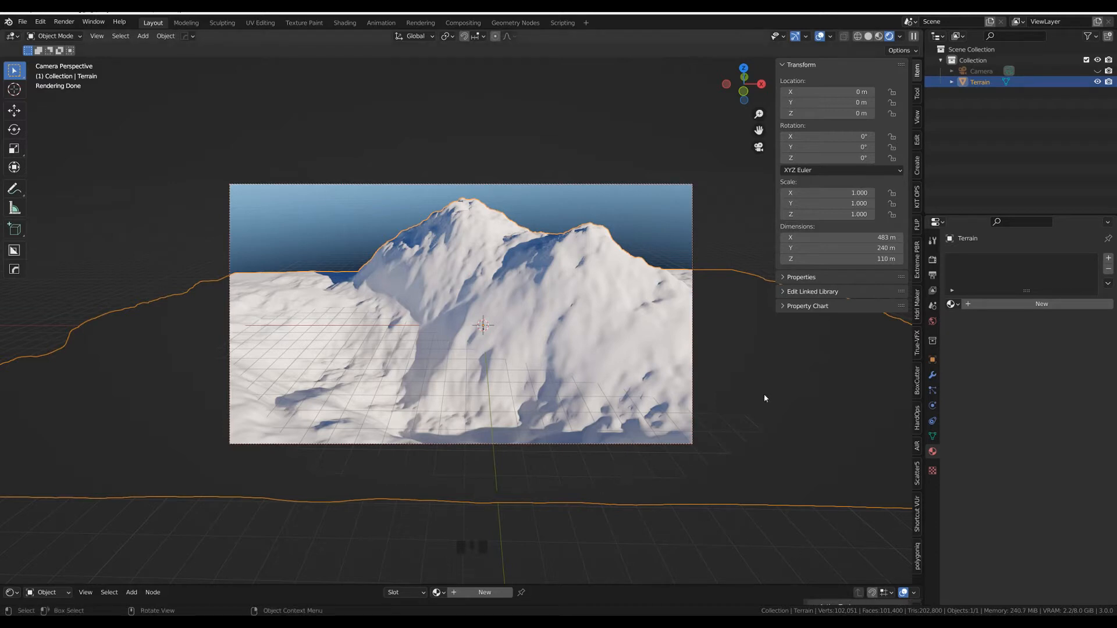
click(917, 343)
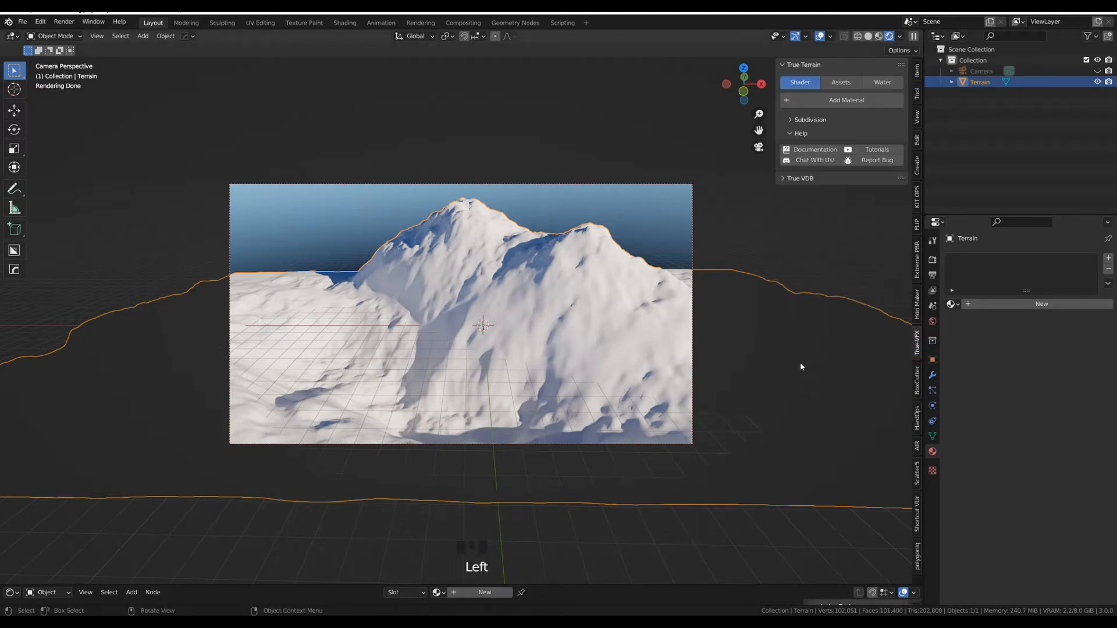
click(817, 106)
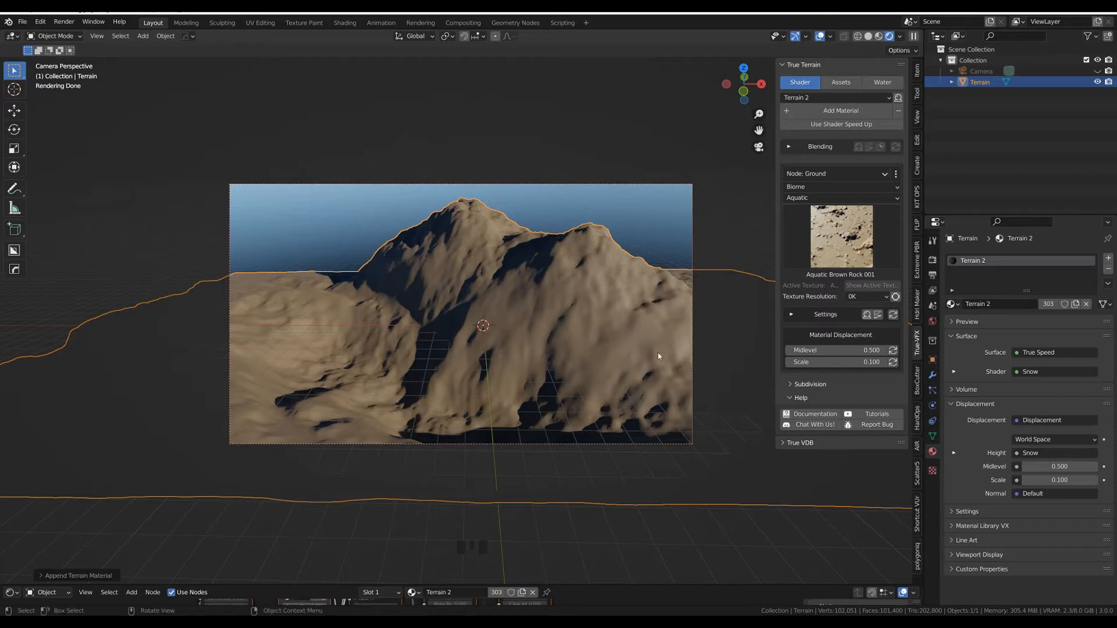
Step: Set the terrain material's displacement scale to 8
click(822, 362)
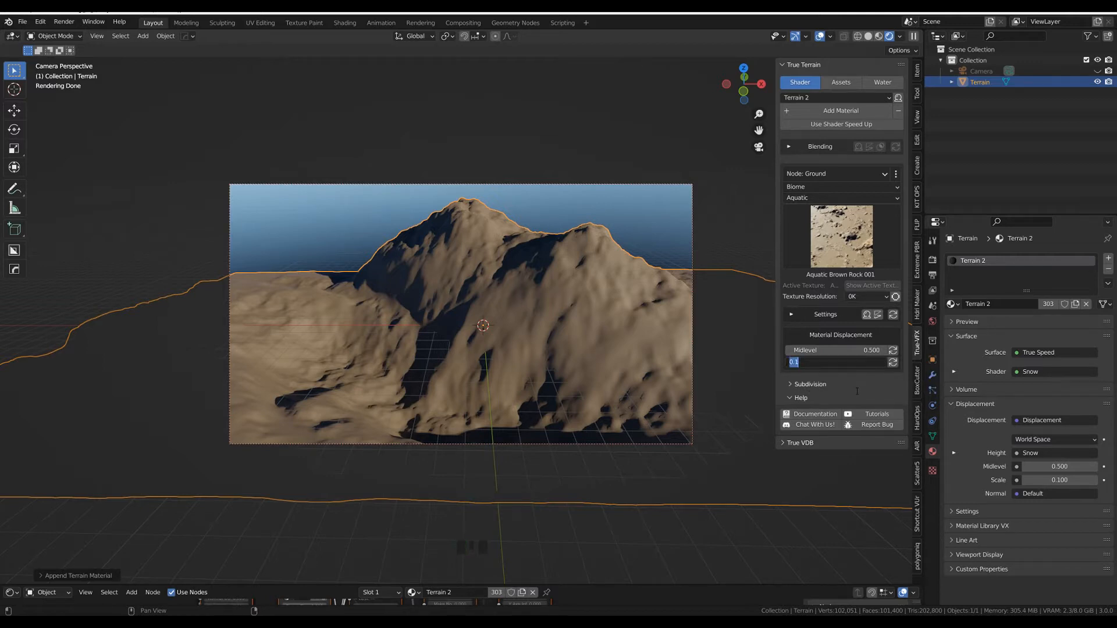
text(8)
key(Return)
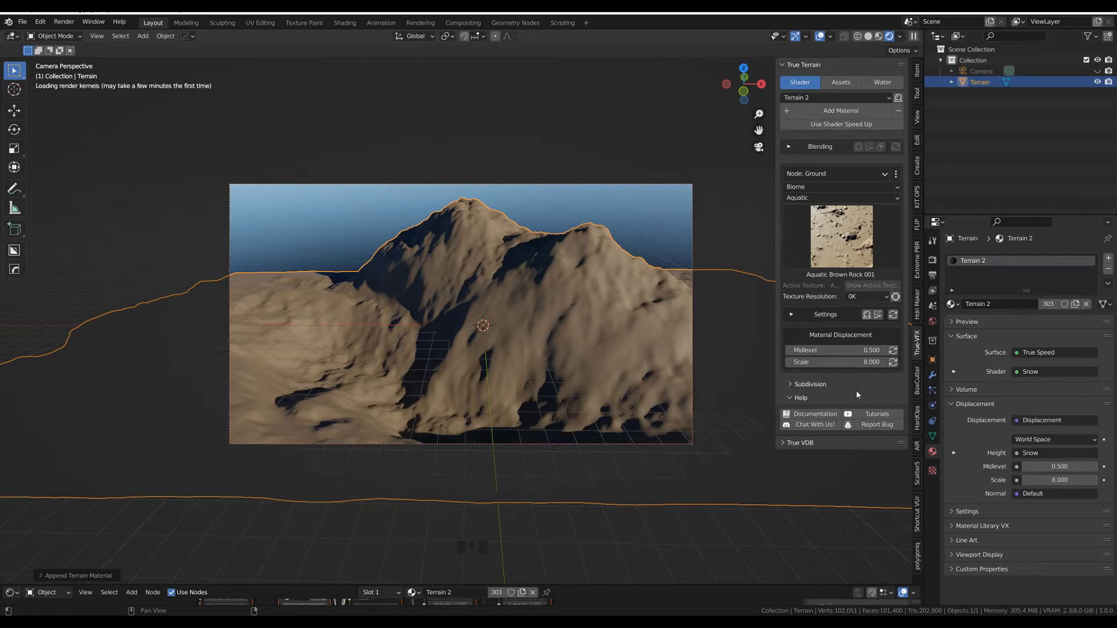
Step: Assign the Bergpack Green Rock-Littered 001 texture from the Bergpack biome to the Ground node
click(817, 199)
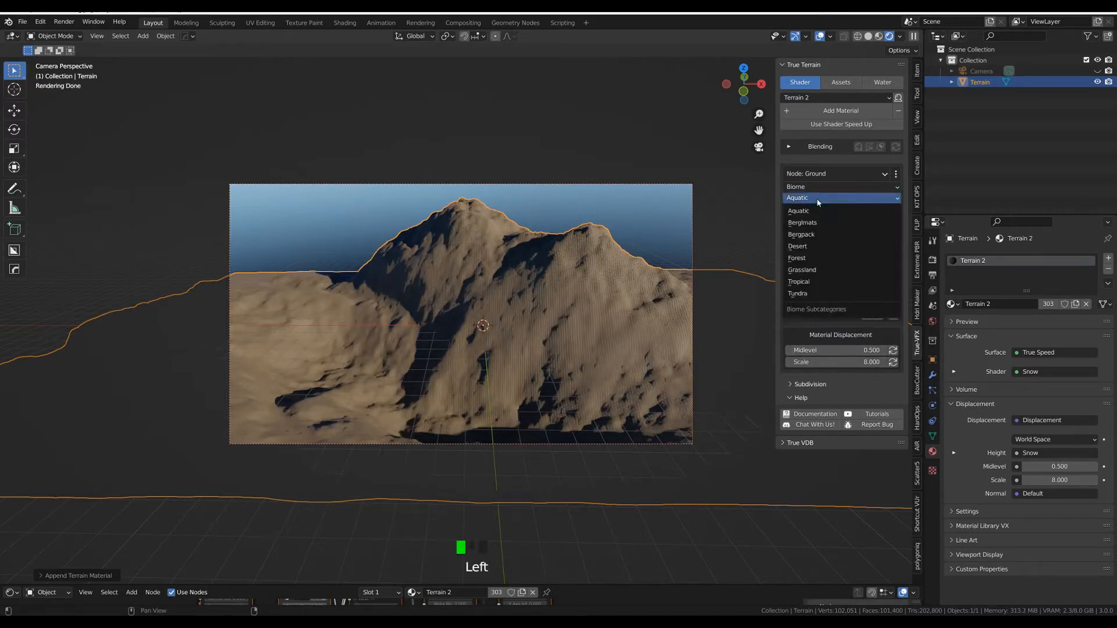
click(836, 234)
click(847, 232)
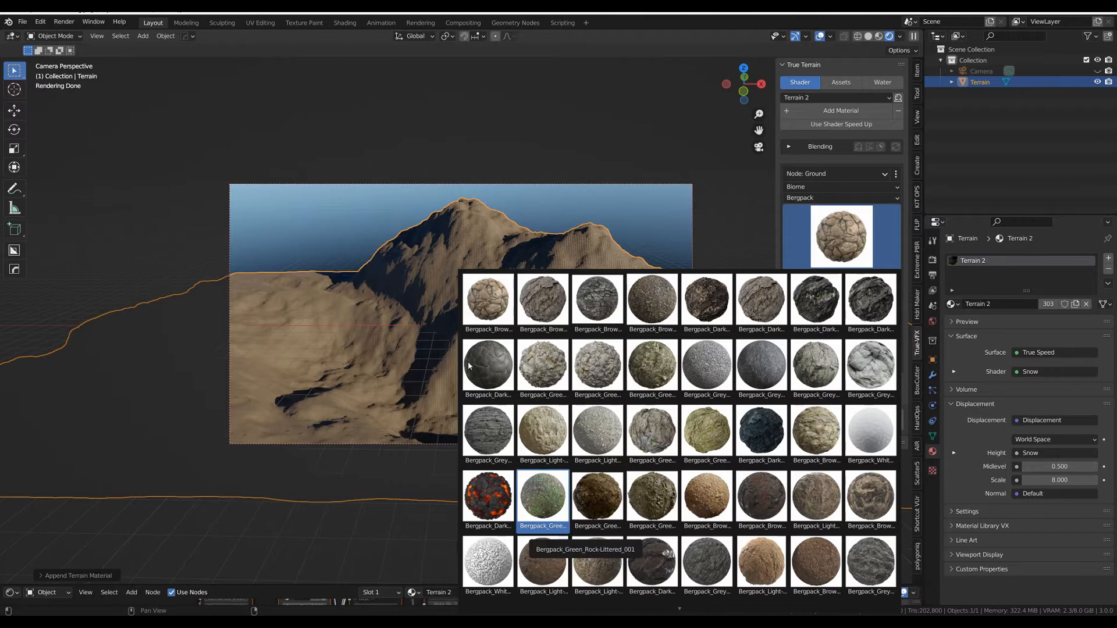
click(543, 504)
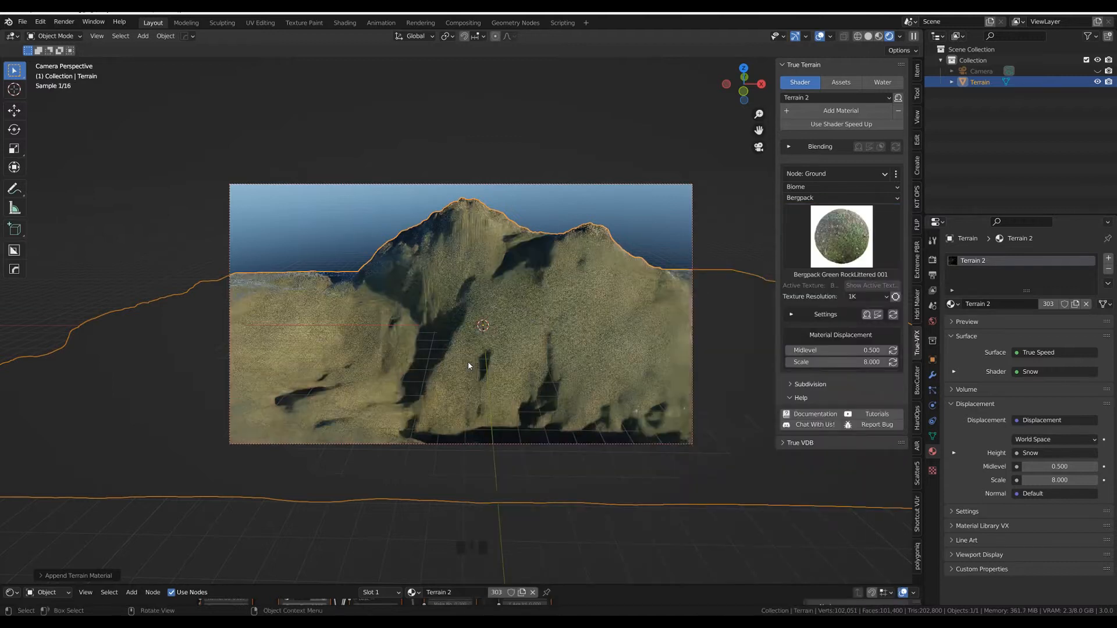
Step: Set the Ground node's texture size to 50 and the first displacement value in its shader settings to 0.3
click(791, 314)
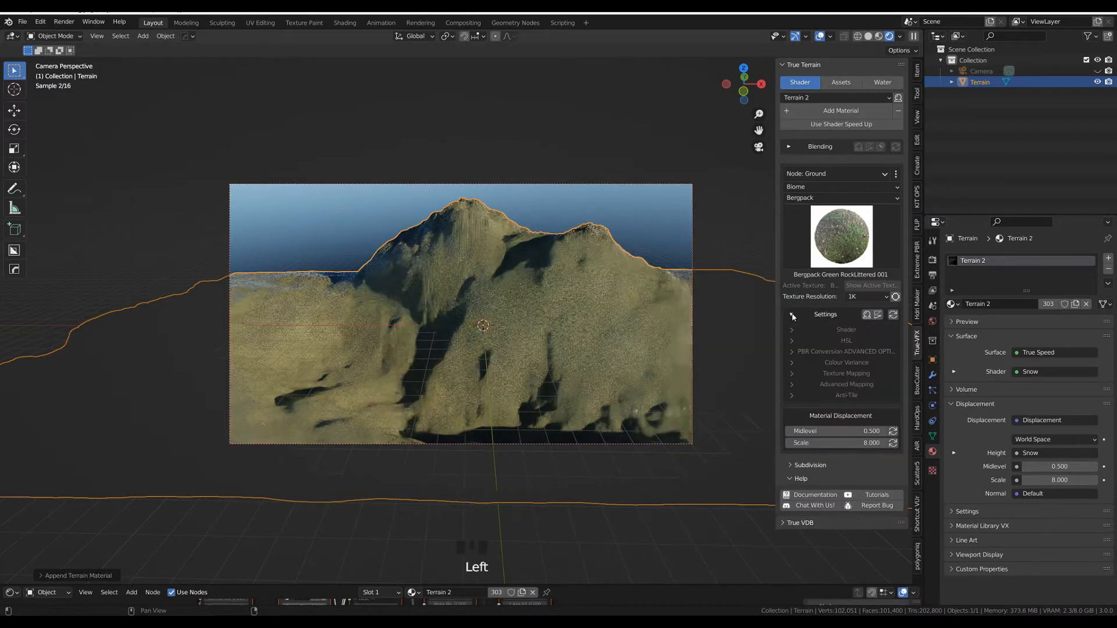
click(848, 333)
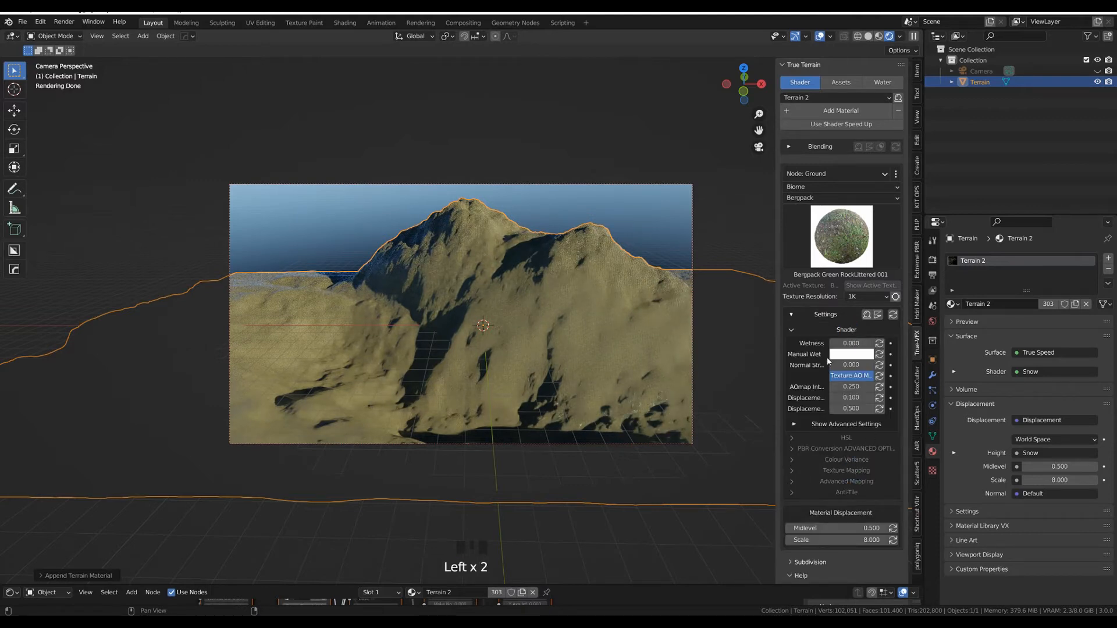
click(855, 472)
click(851, 484)
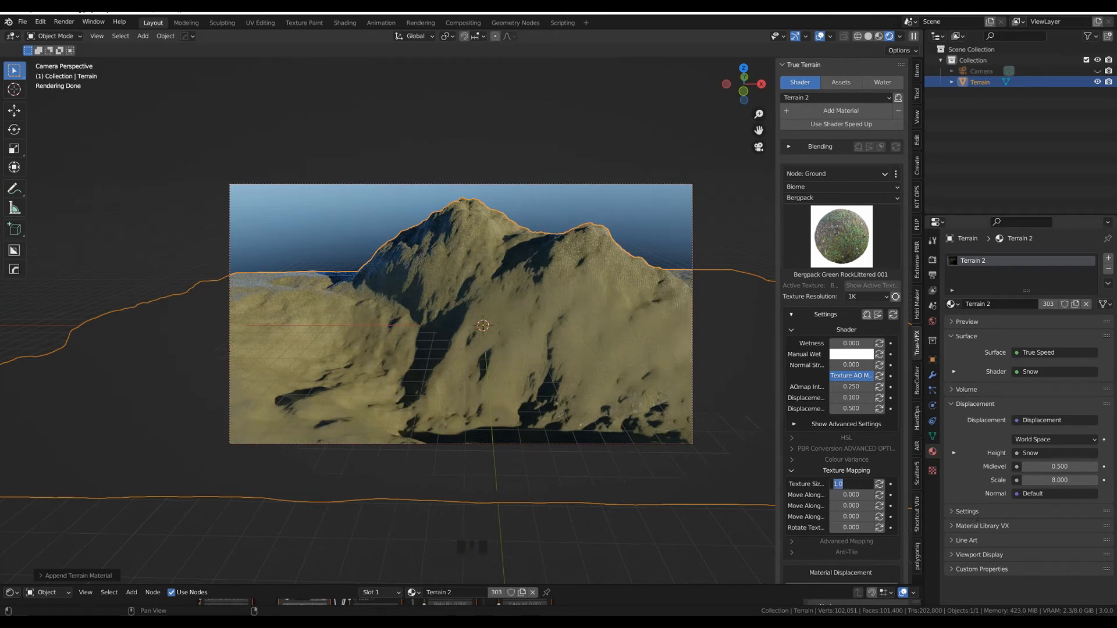
text(50)
key(Return)
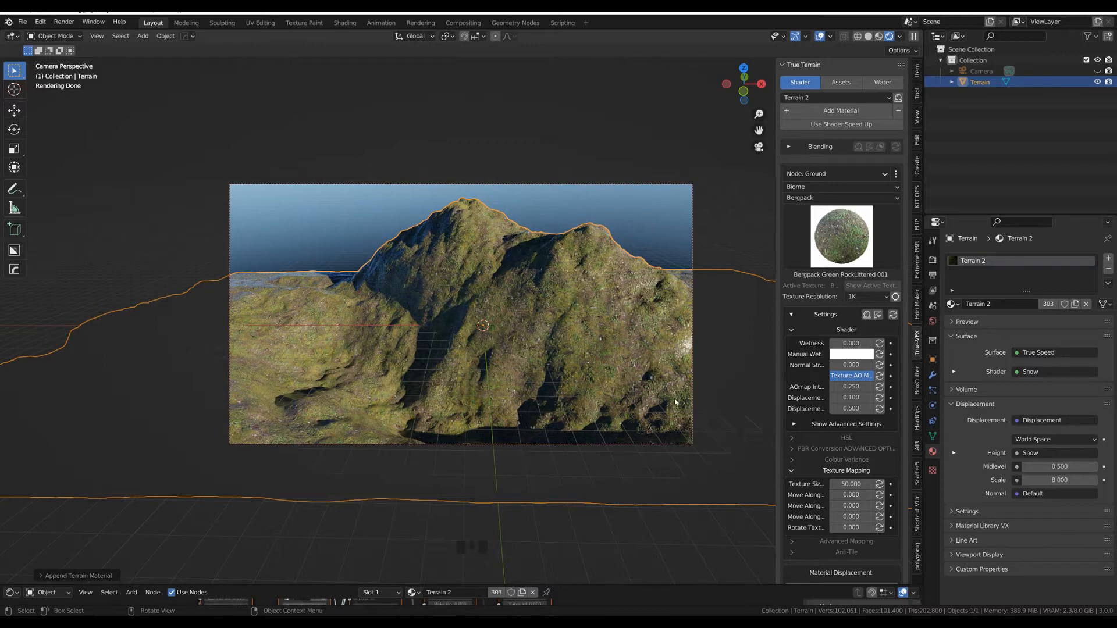
click(851, 397)
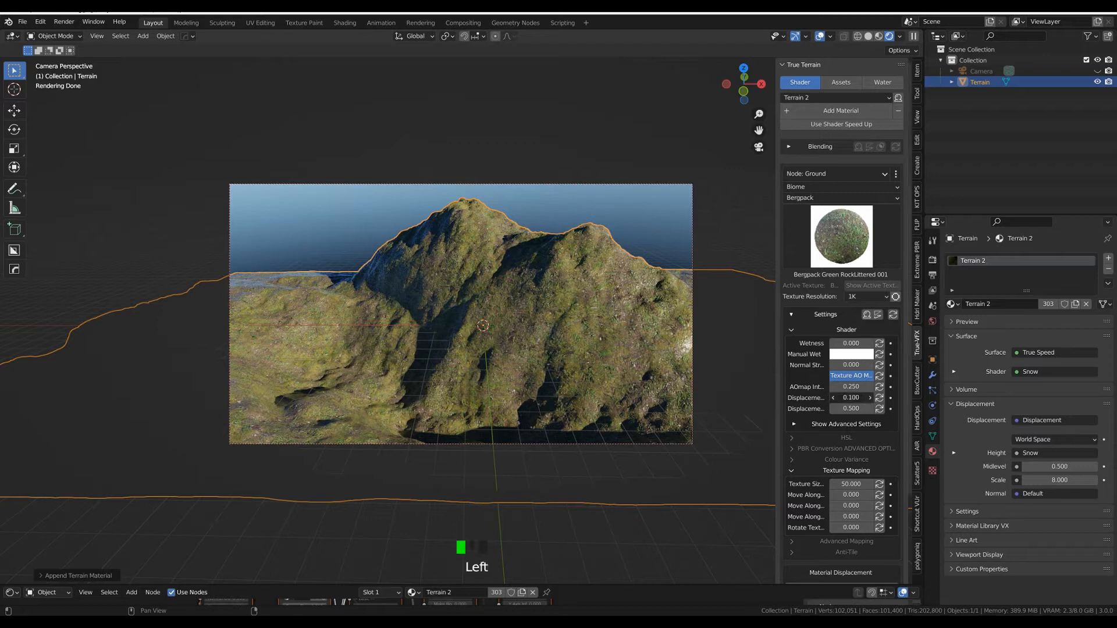
click(871, 398)
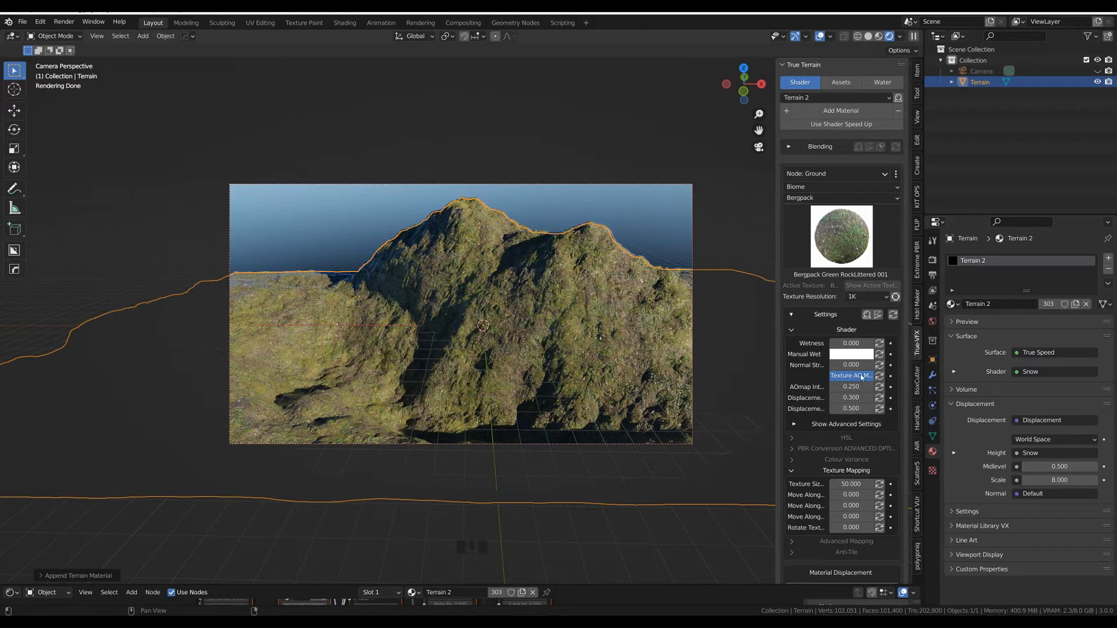
Step: Enable the Ground - Secondary node of the terrain material and preview its blend mask on the terrain
click(825, 174)
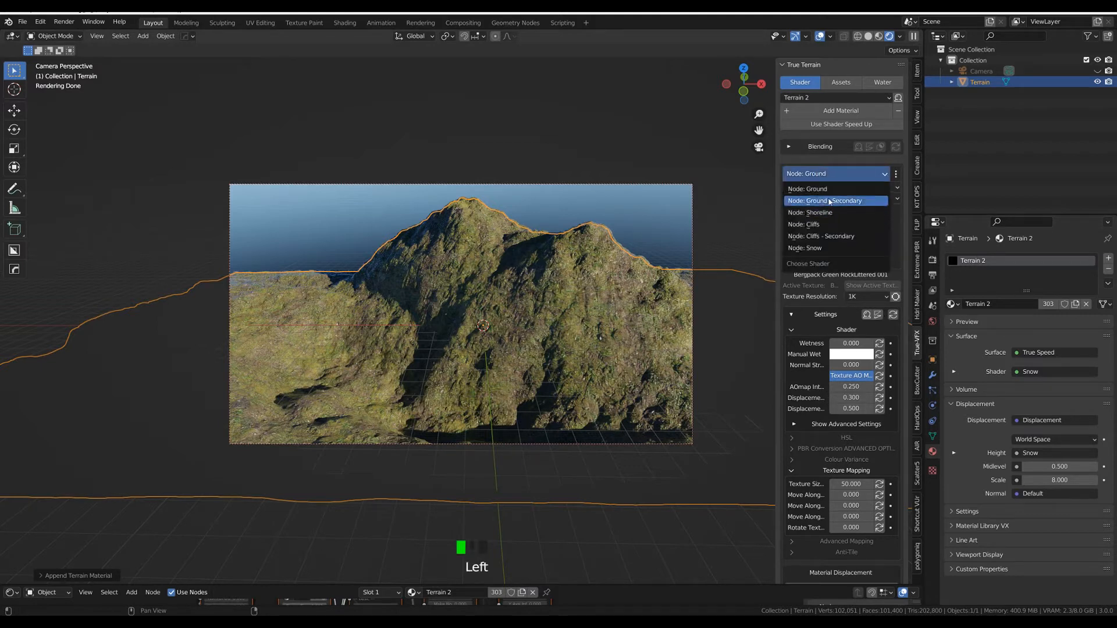
click(822, 201)
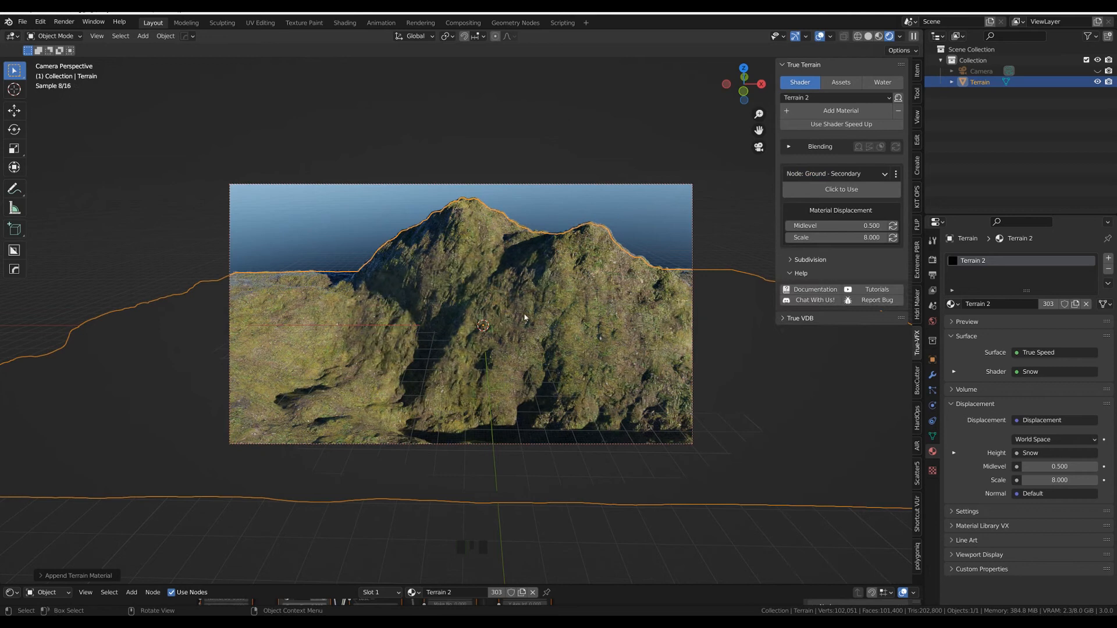
click(835, 190)
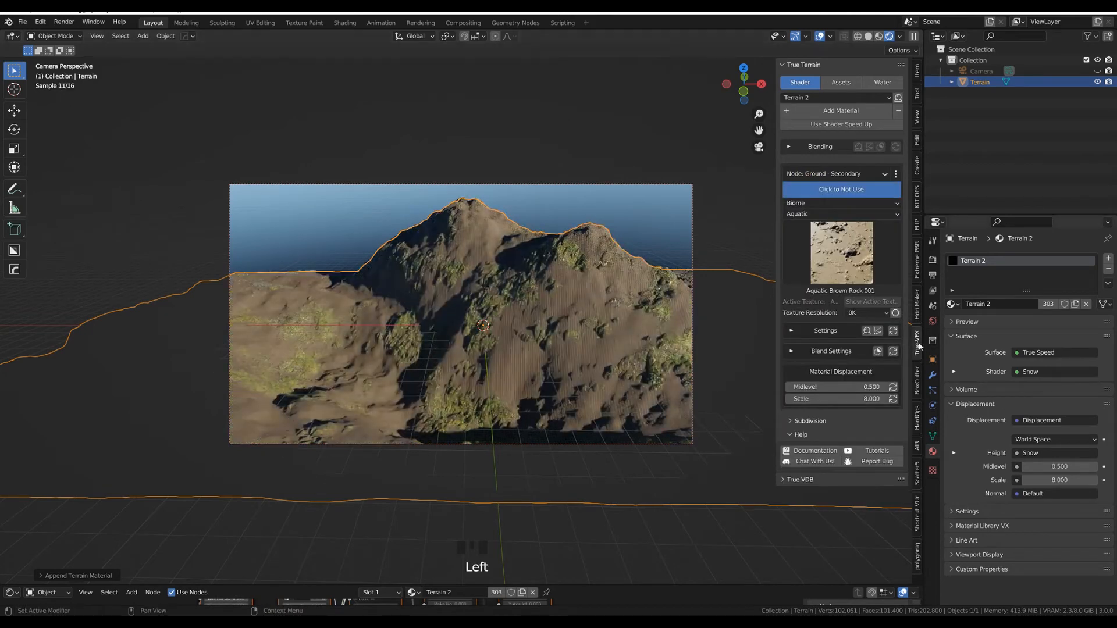
click(878, 351)
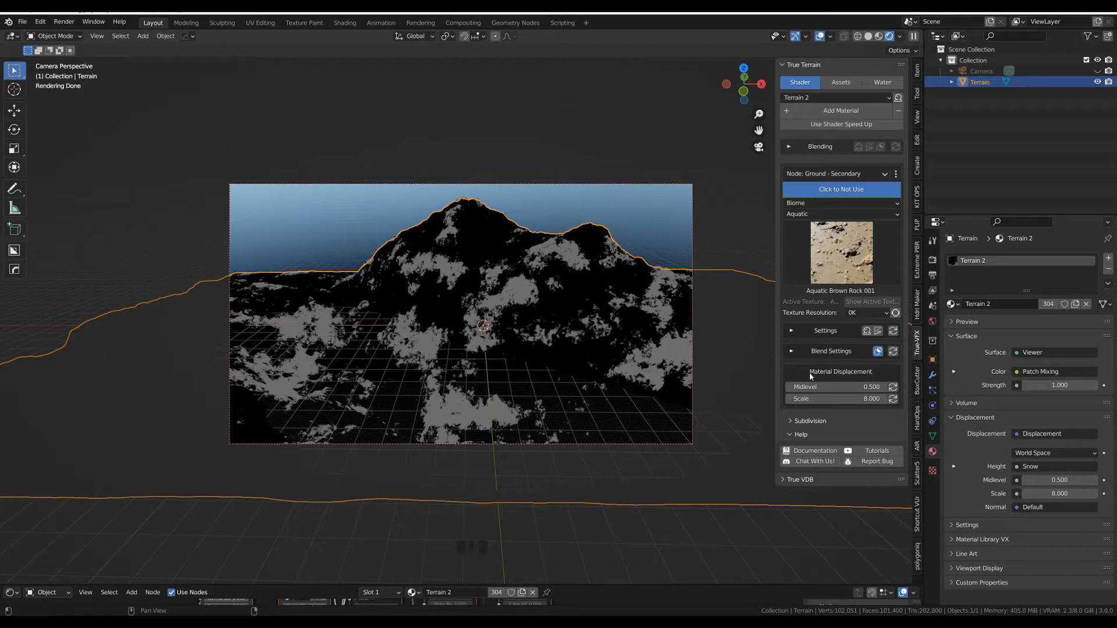
Step: Expand the Basic options, Optional and Advanced mapping groups in the secondary ground's blend settings
click(791, 352)
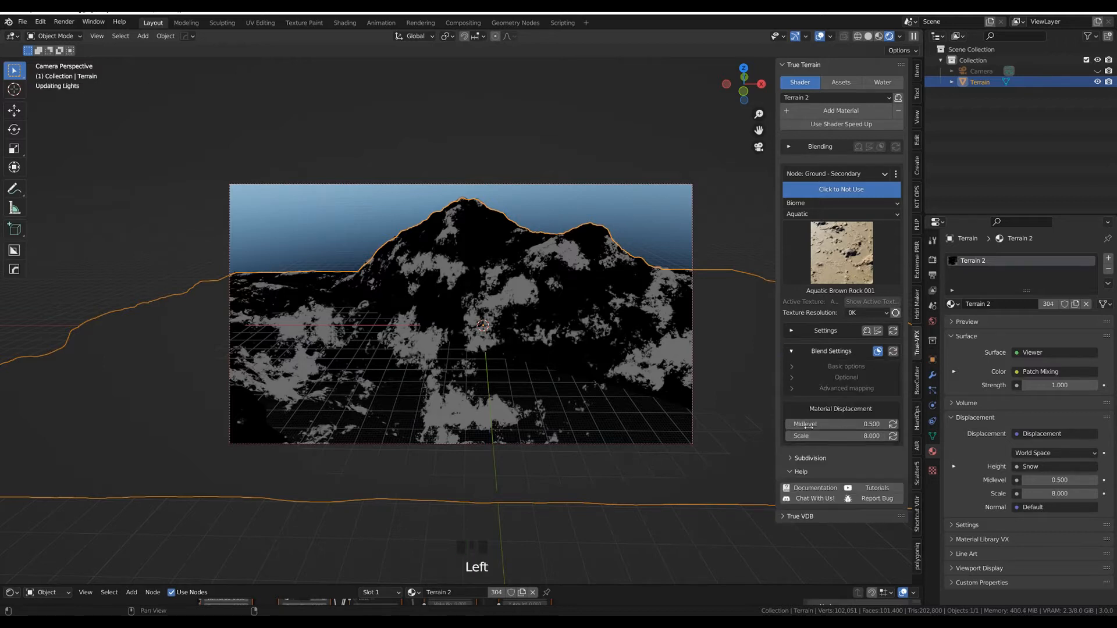
click(791, 367)
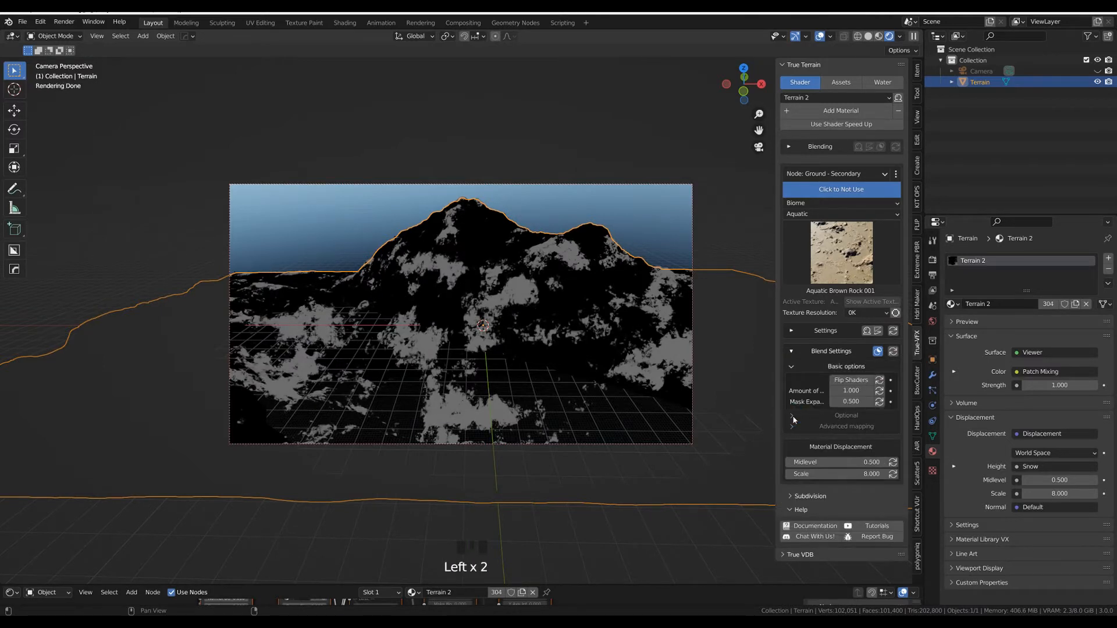
click(792, 416)
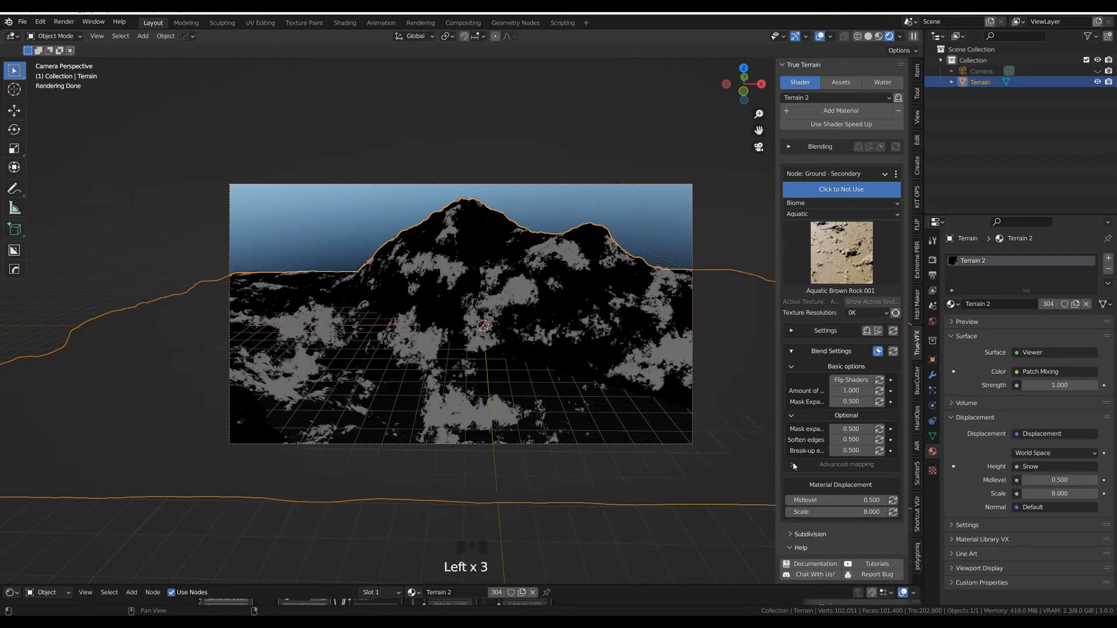
click(792, 464)
Step: Try a value of 0 for the Amount in the secondary ground's basic blend options
click(857, 390)
text(0)
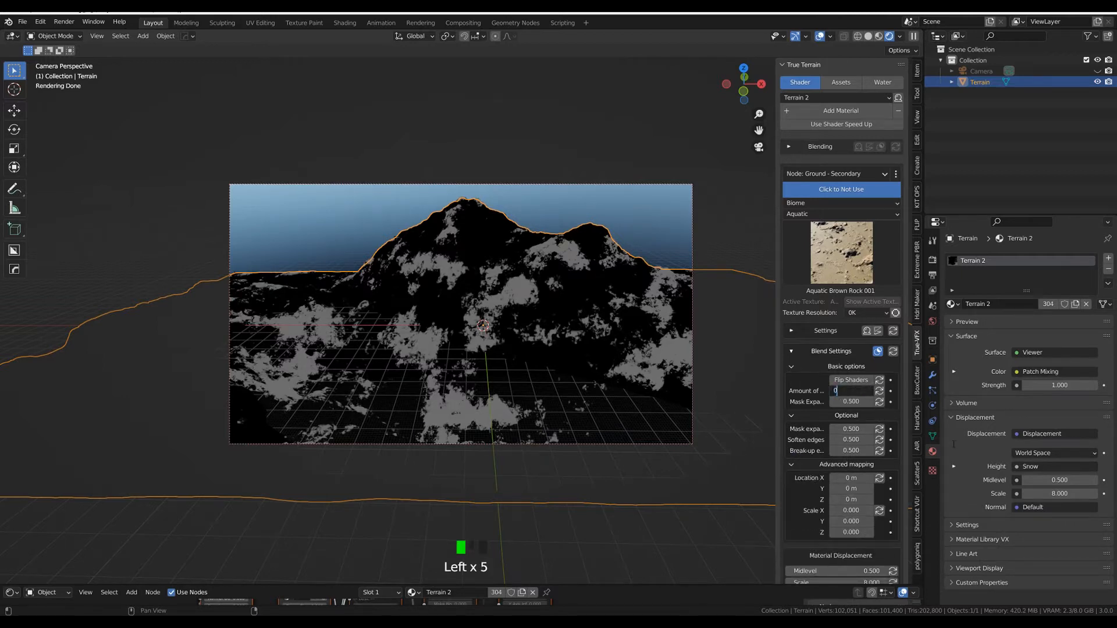
key(Return)
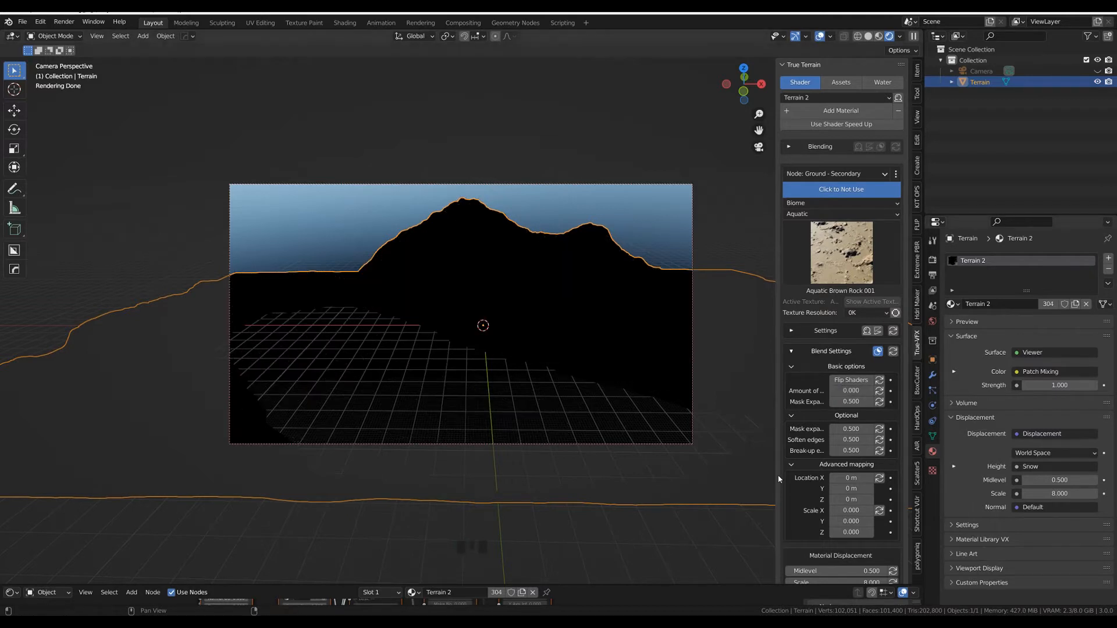
Step: Set the Amount in the secondary ground's basic blend options to 0.8
click(846, 391)
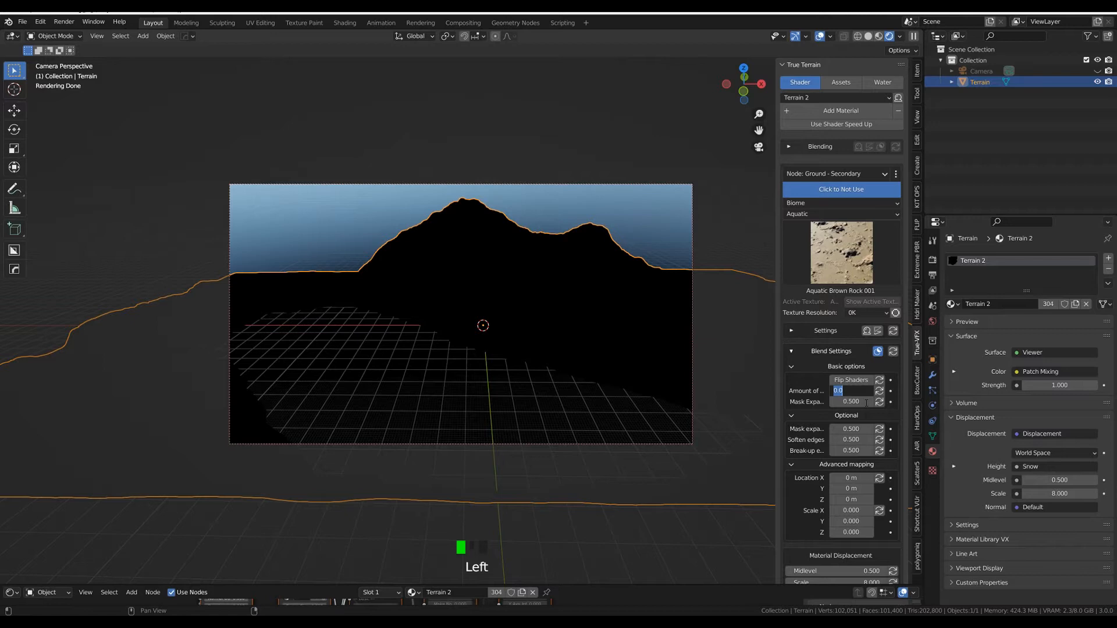
text(0.8)
key(Return)
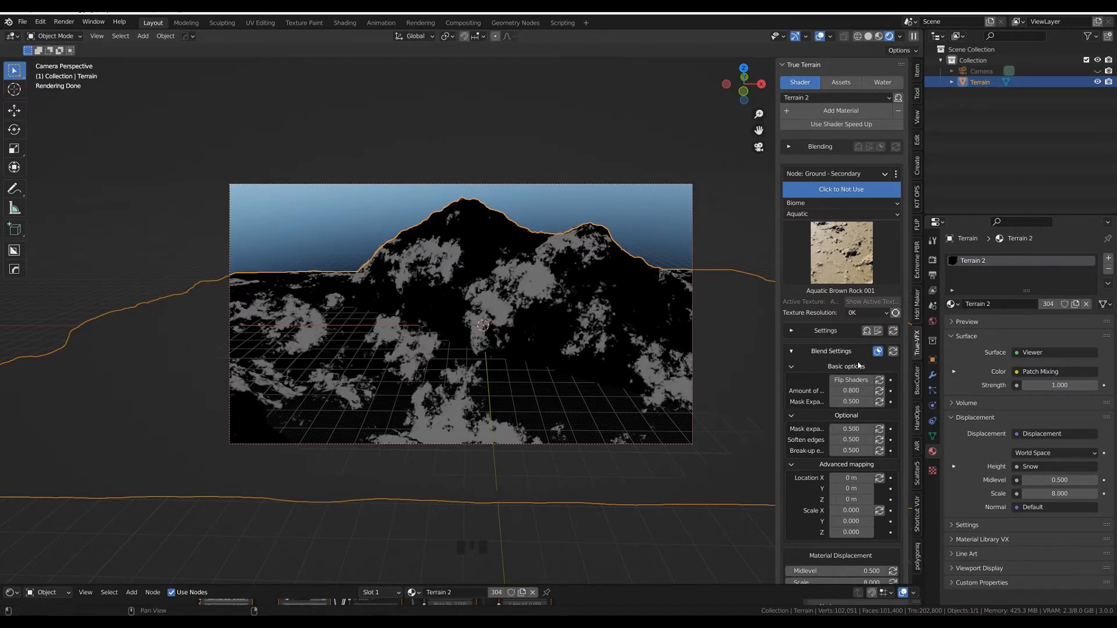
Step: Test the mask expansion in the secondary ground's basic blend options from 0 upward and set it to 0.2
click(858, 402)
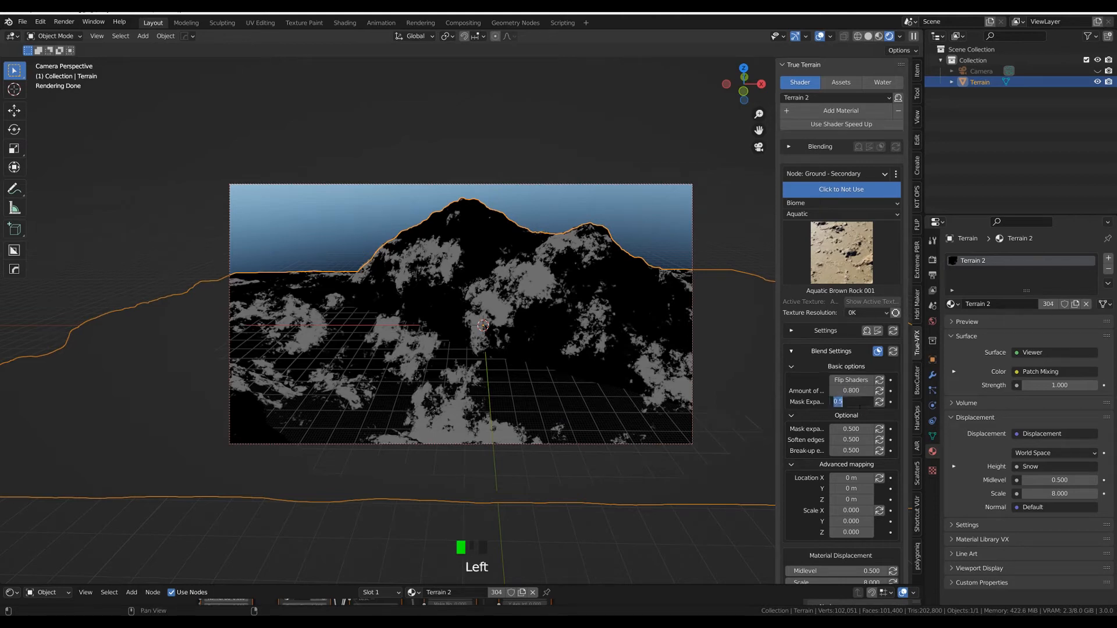
text(0)
key(Return)
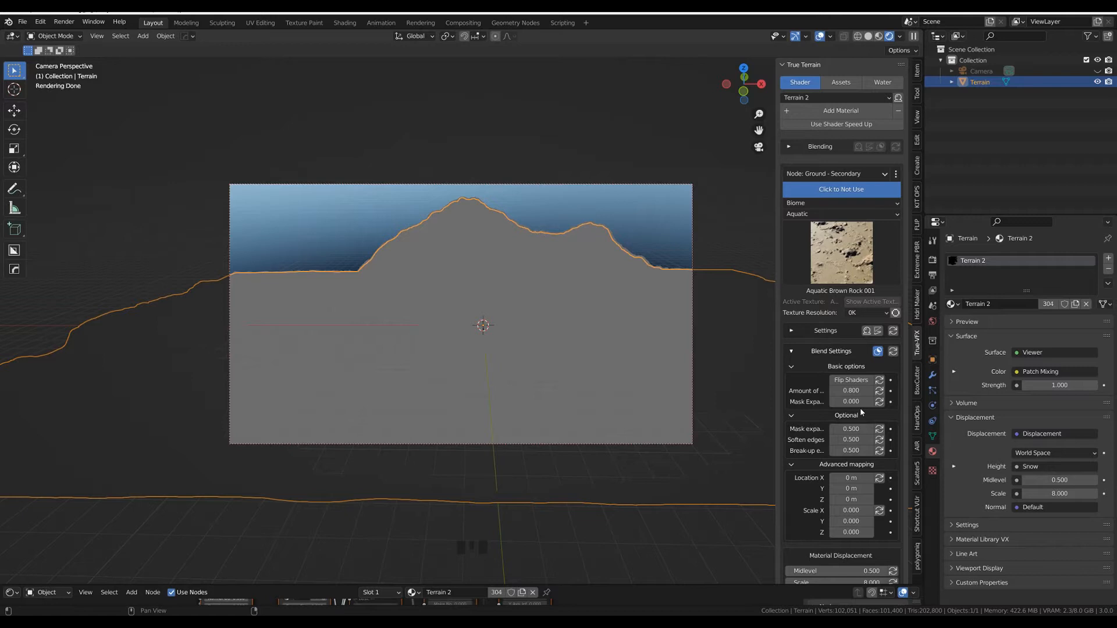
click(871, 402)
click(871, 402)
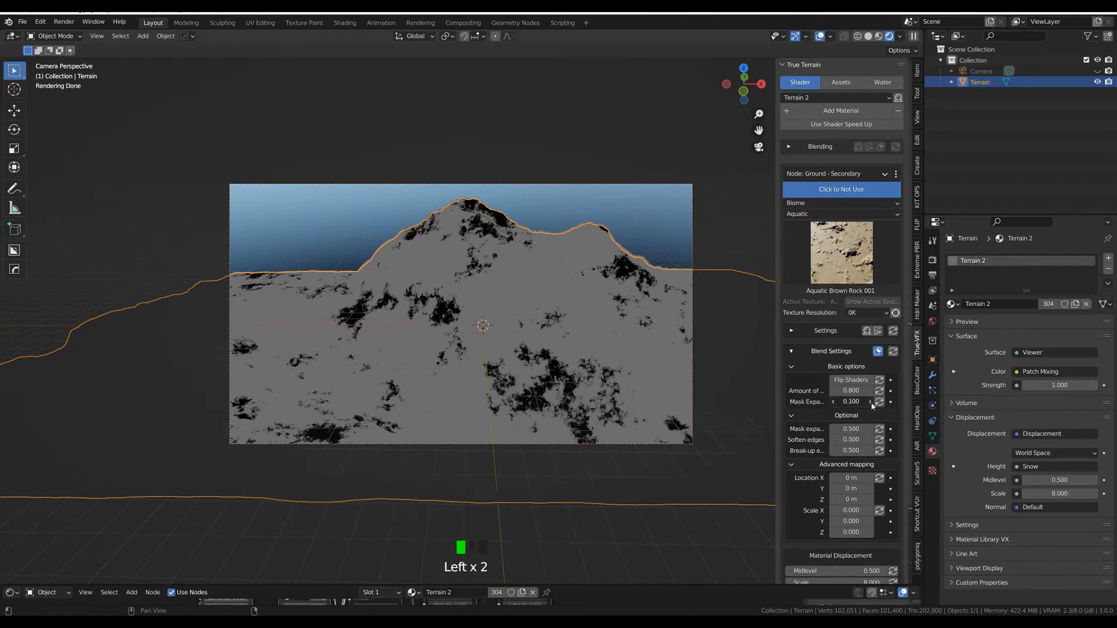
click(871, 402)
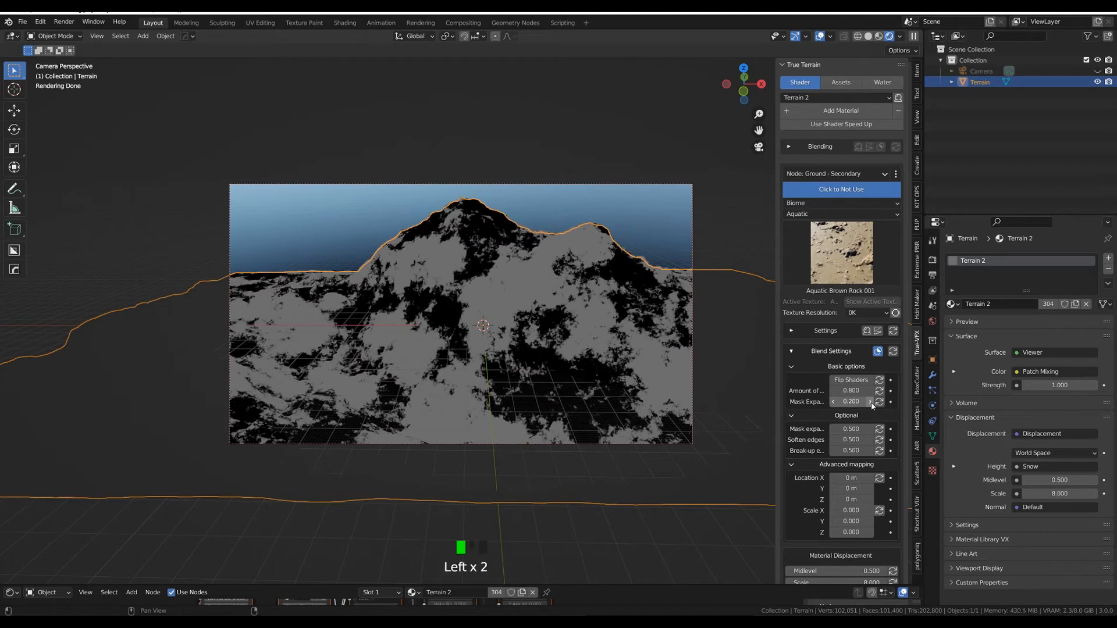
click(870, 403)
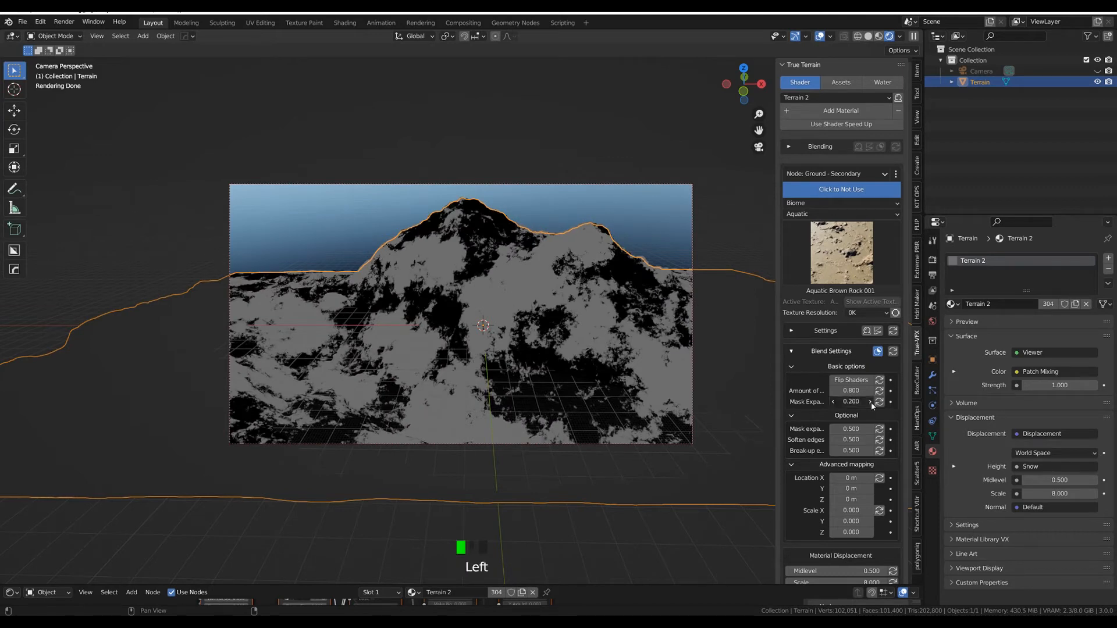
click(834, 401)
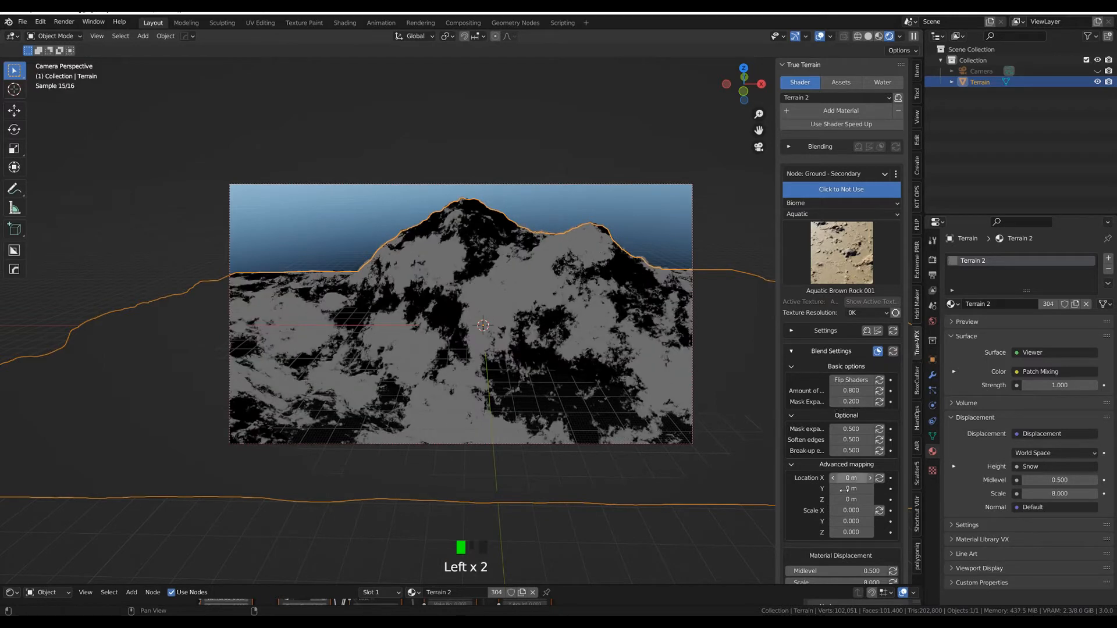
Step: In the secondary ground's optional blend settings, set the mask expansion to 0.4 and Soften edges to 0.6
click(871, 429)
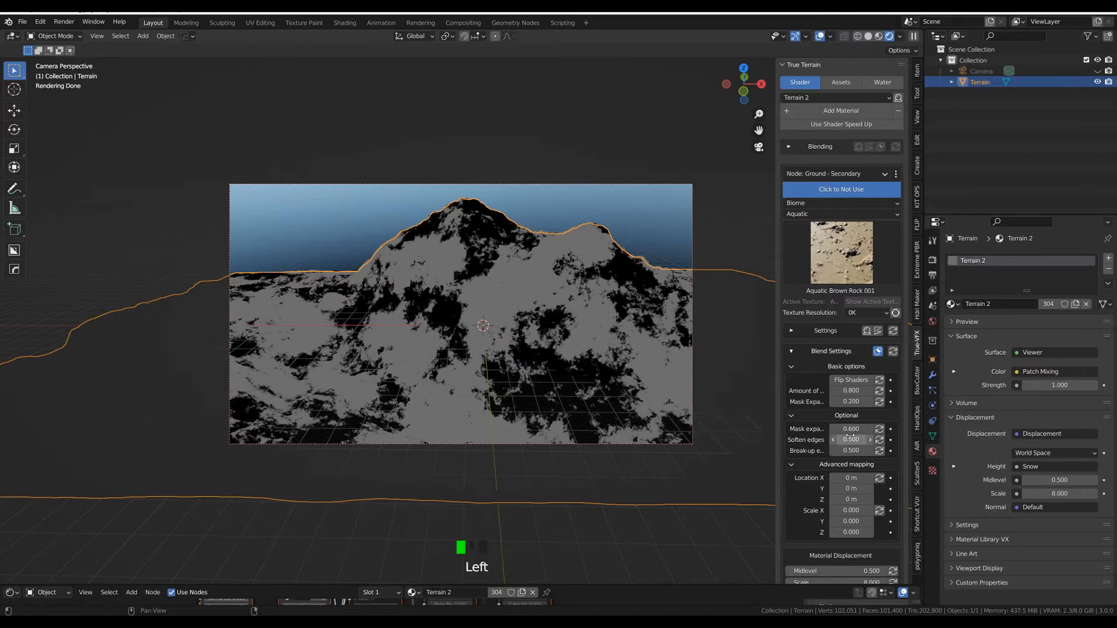
click(832, 430)
click(832, 429)
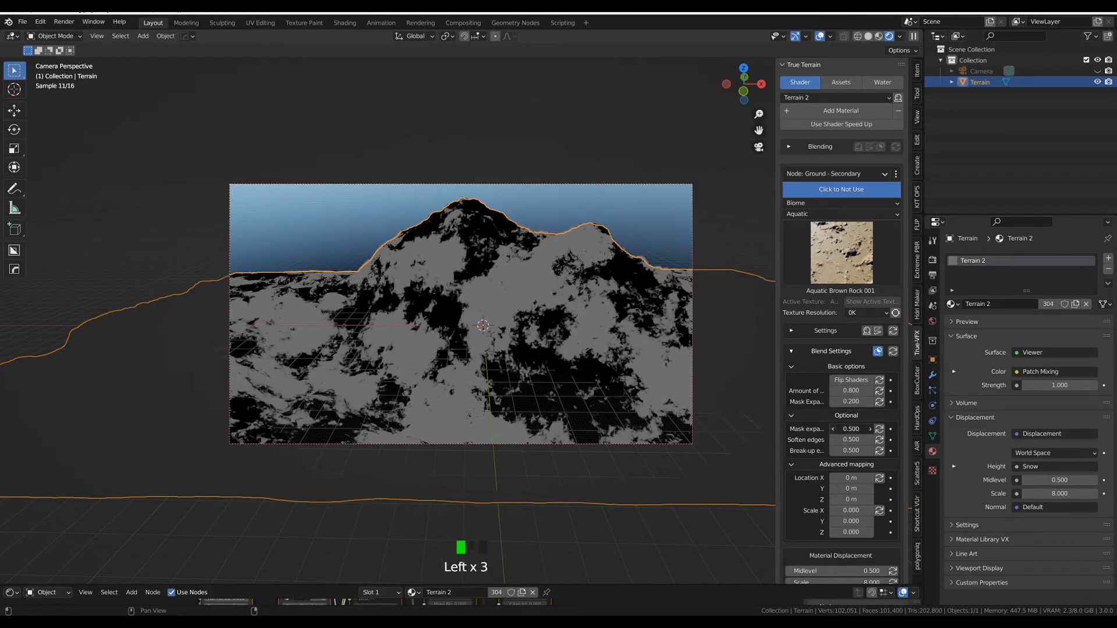
click(832, 430)
click(869, 441)
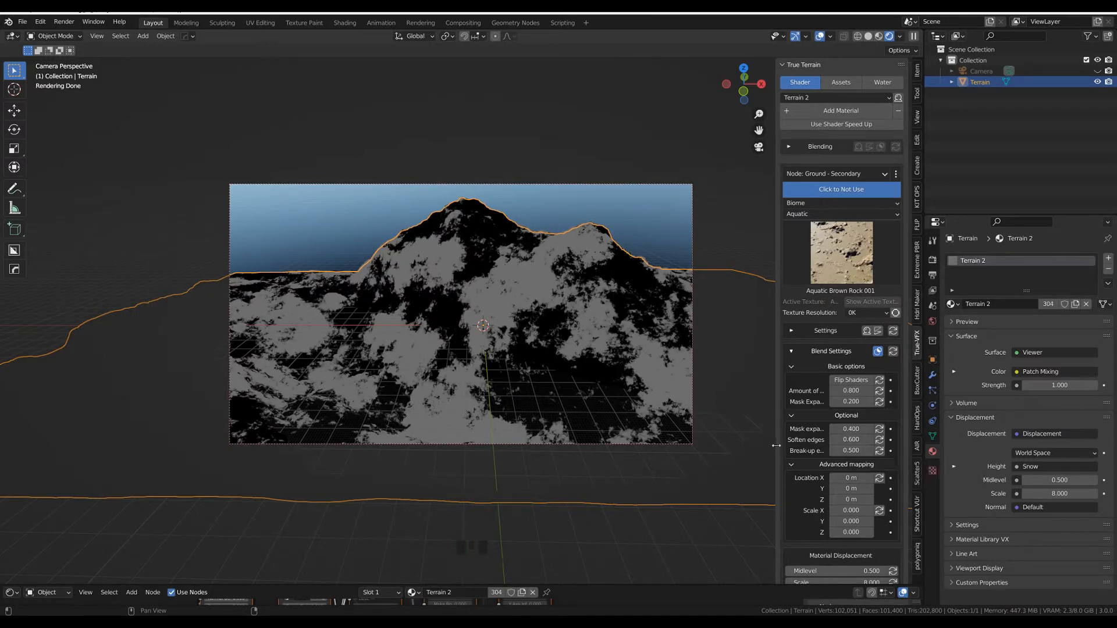
Step: In the secondary ground's blend settings, set Break-up edges to 0.6 and Location X to about -44.1 m, ending with the mask preview off
drag(777, 449, 719, 443)
click(869, 451)
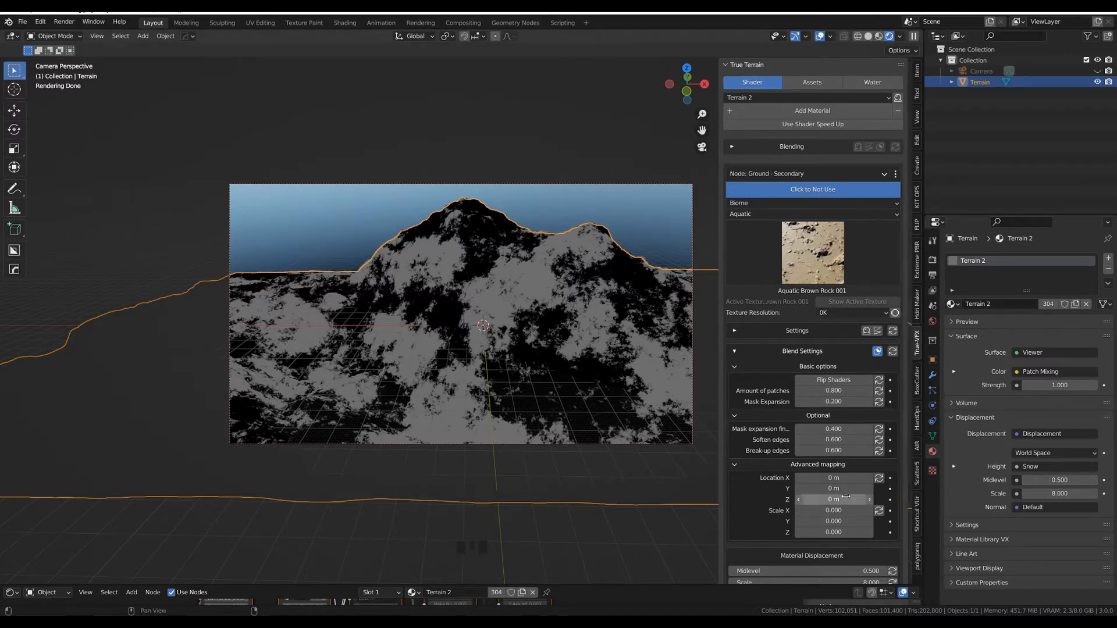
drag(822, 478, 756, 477)
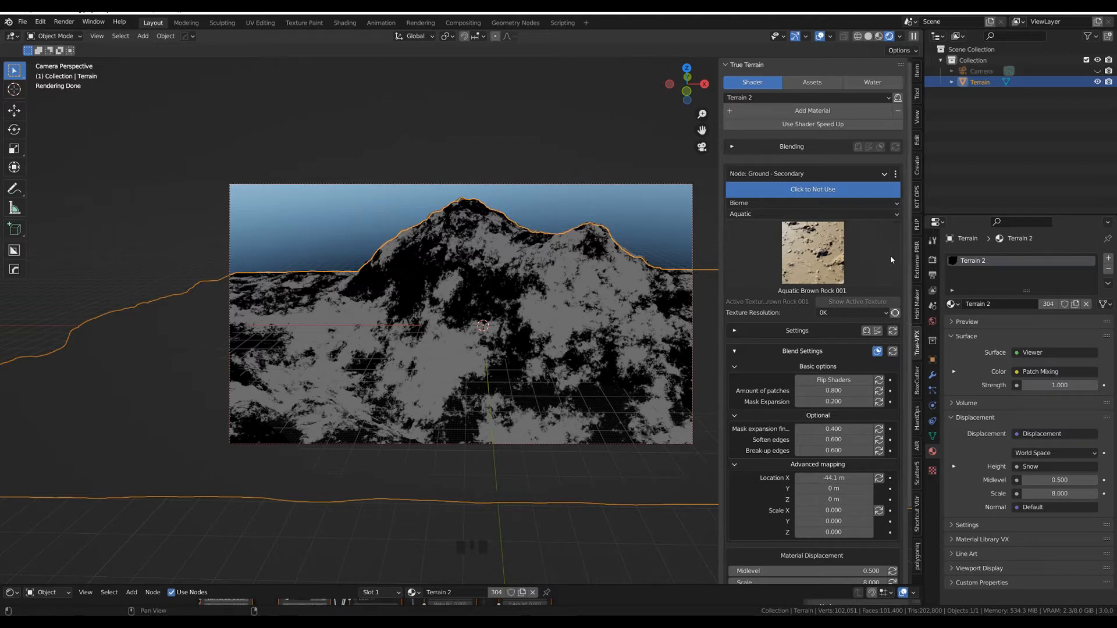
click(877, 351)
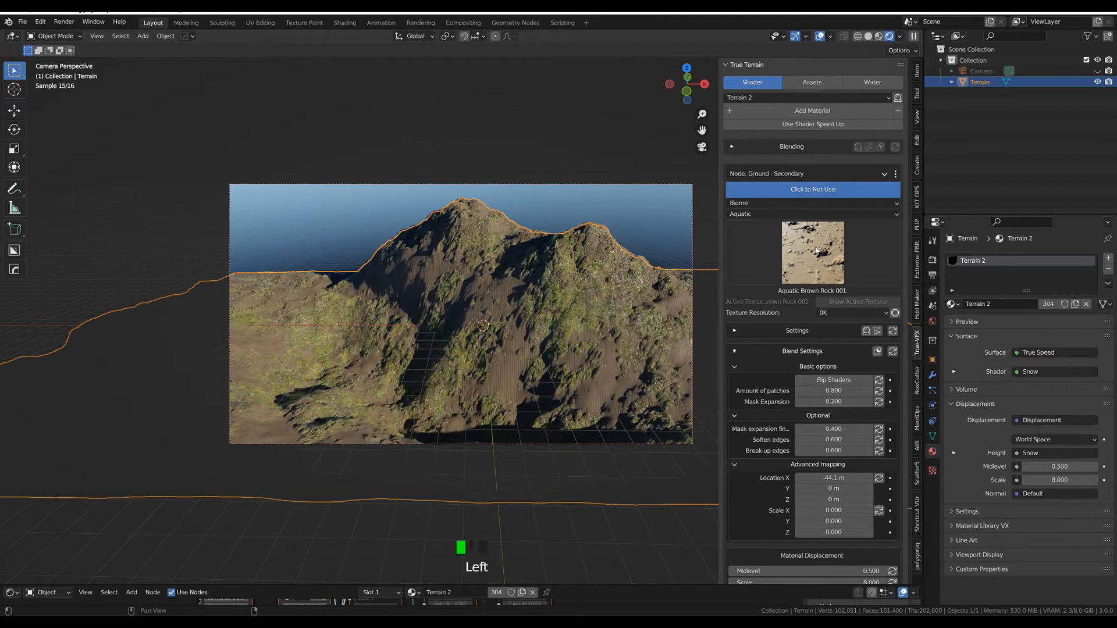
Step: Assign the Bergpack BrownLight RockLittered 002 texture to the secondary ground and collapse its blend settings
click(766, 214)
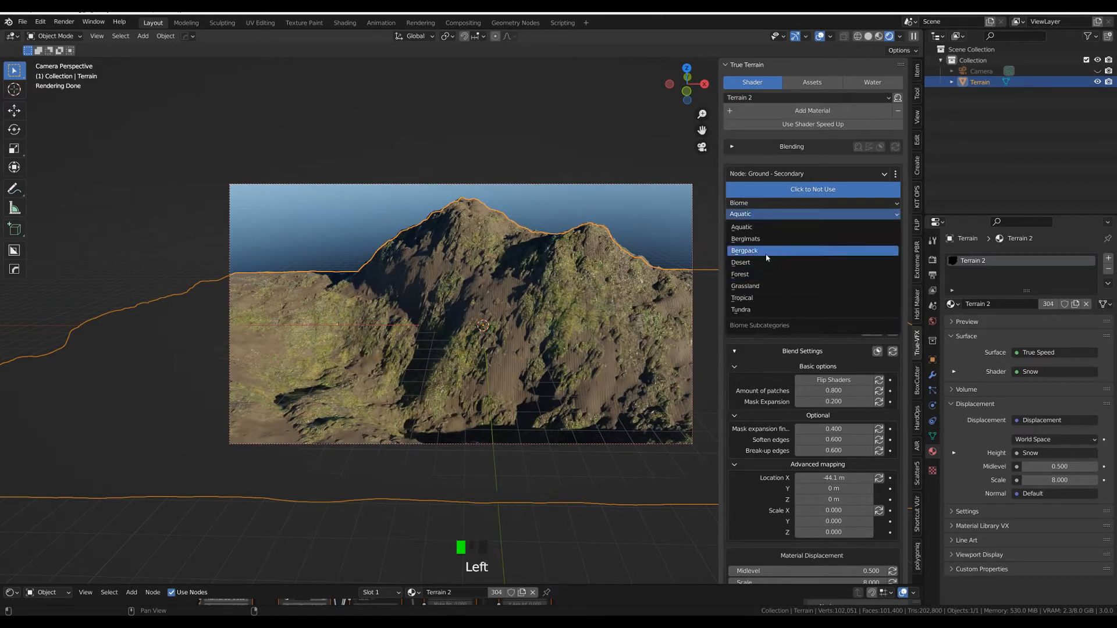
click(750, 250)
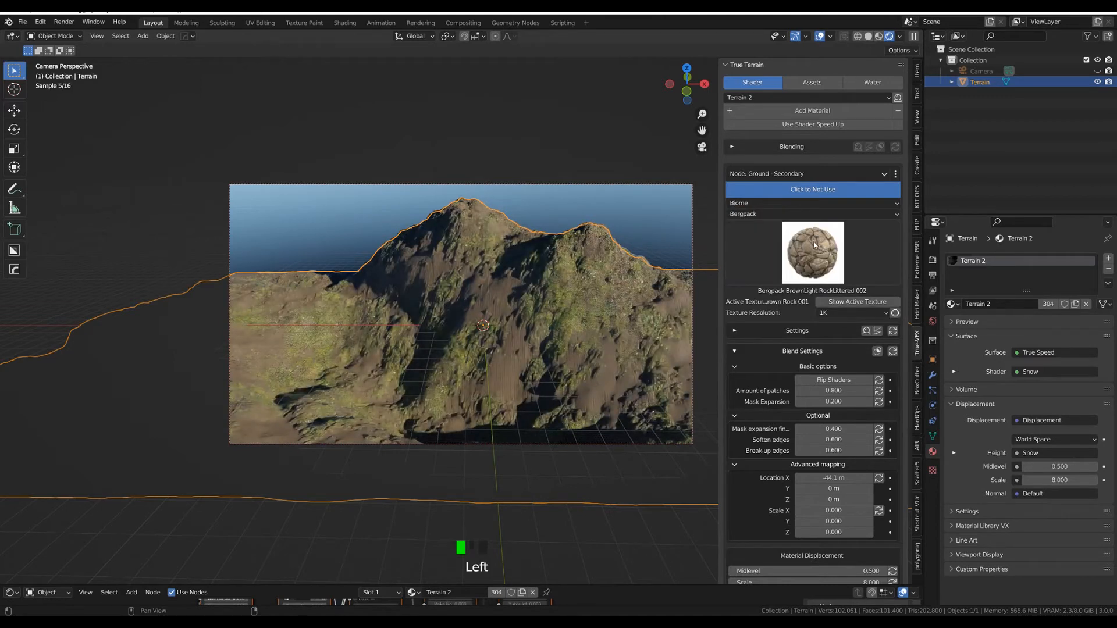
click(812, 252)
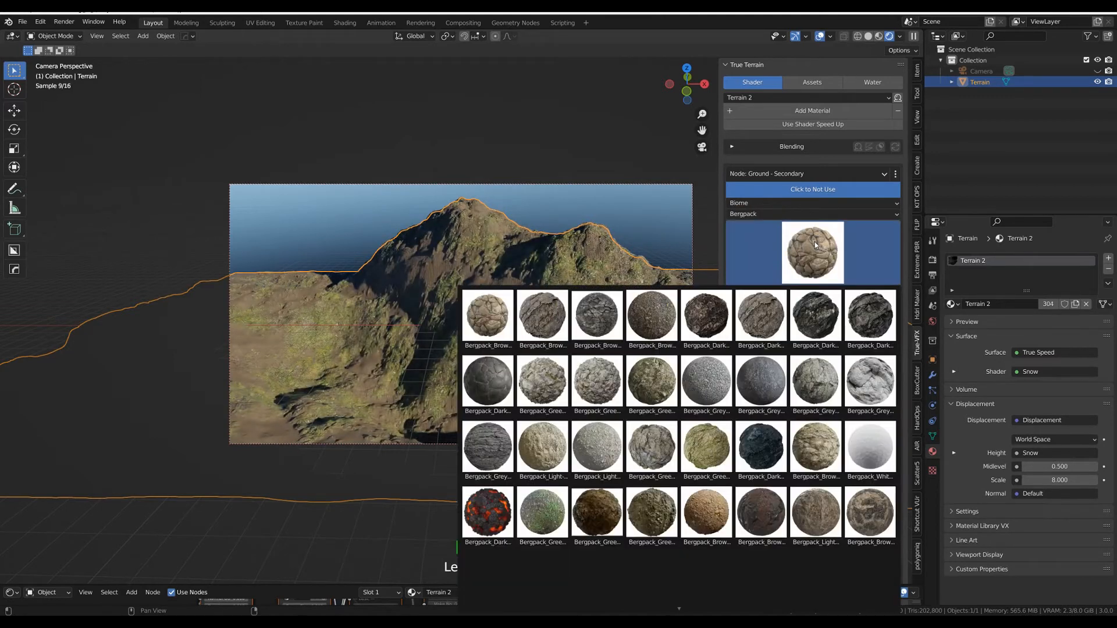
click(497, 323)
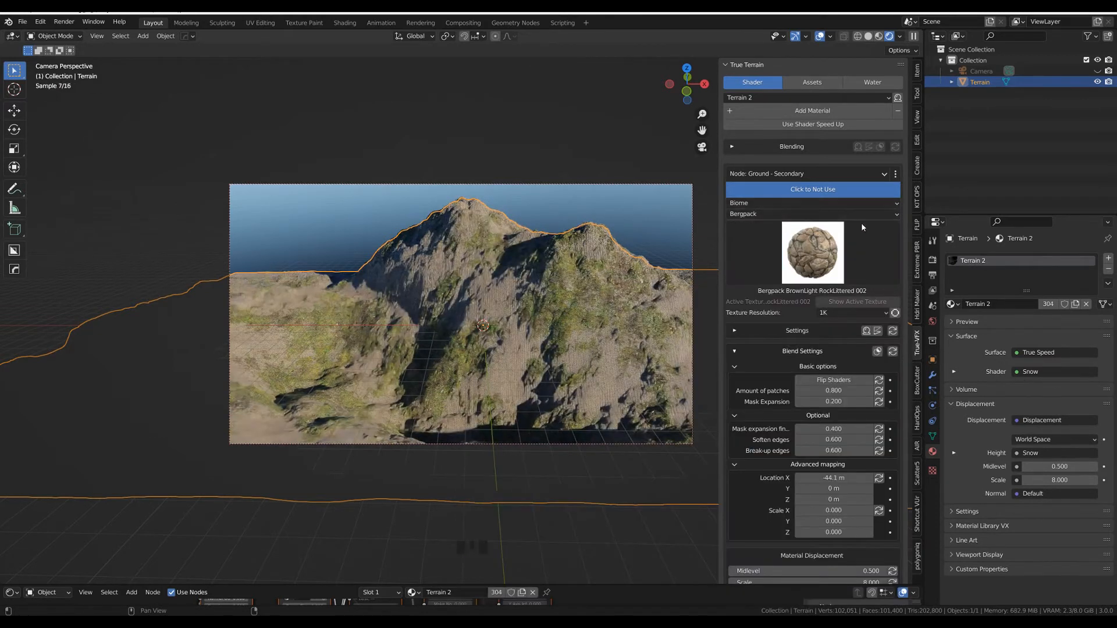
click(742, 350)
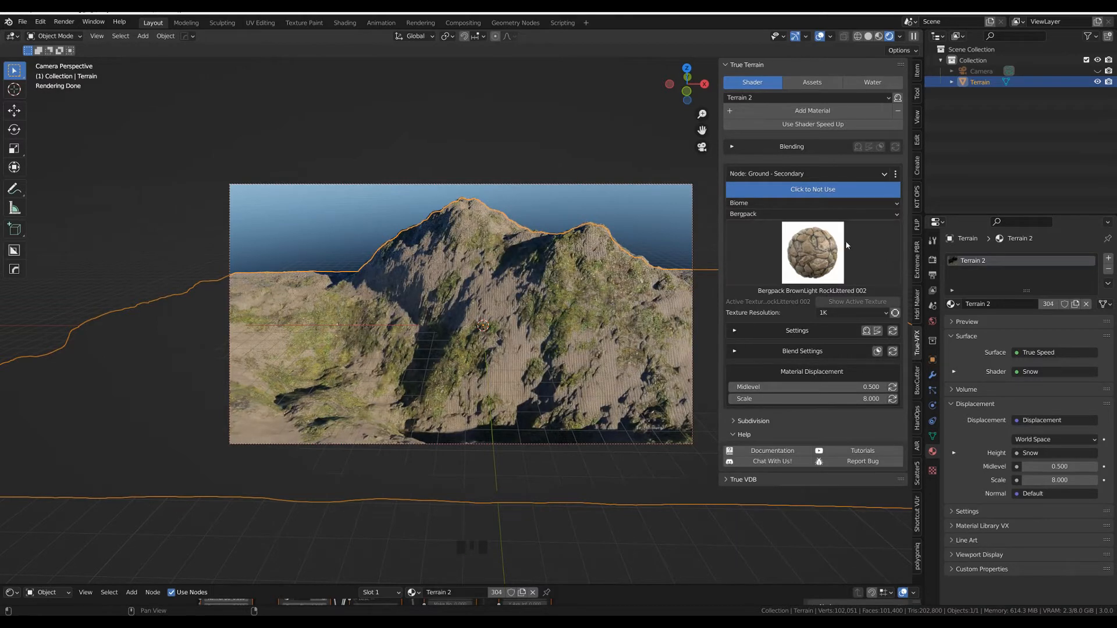
Step: Copy the primary Ground node's setting values to the secondary ground
click(789, 176)
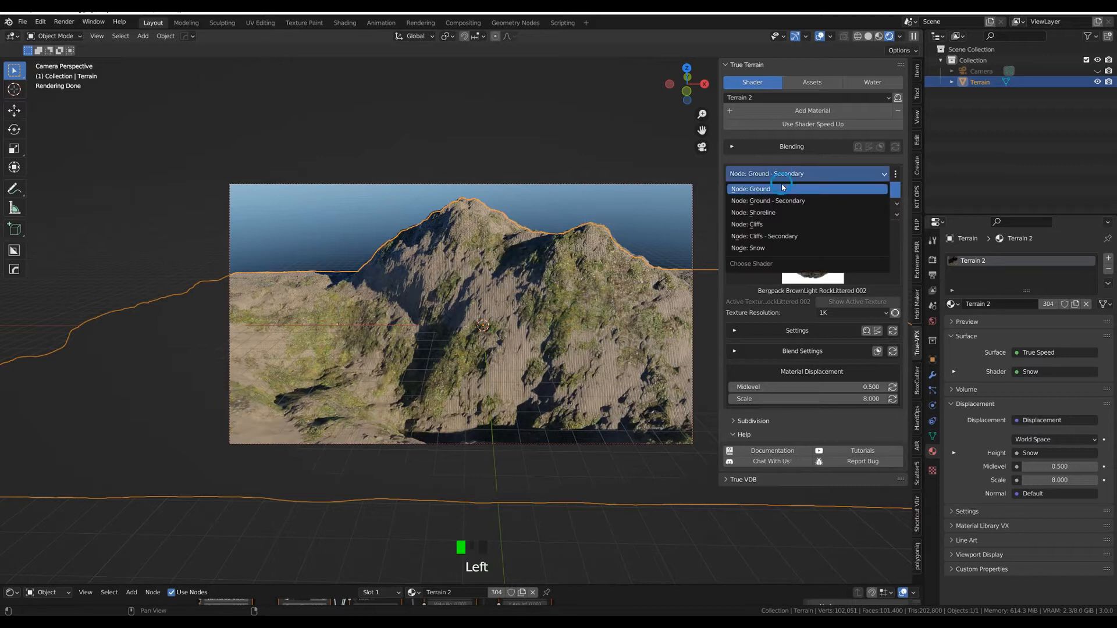
click(750, 189)
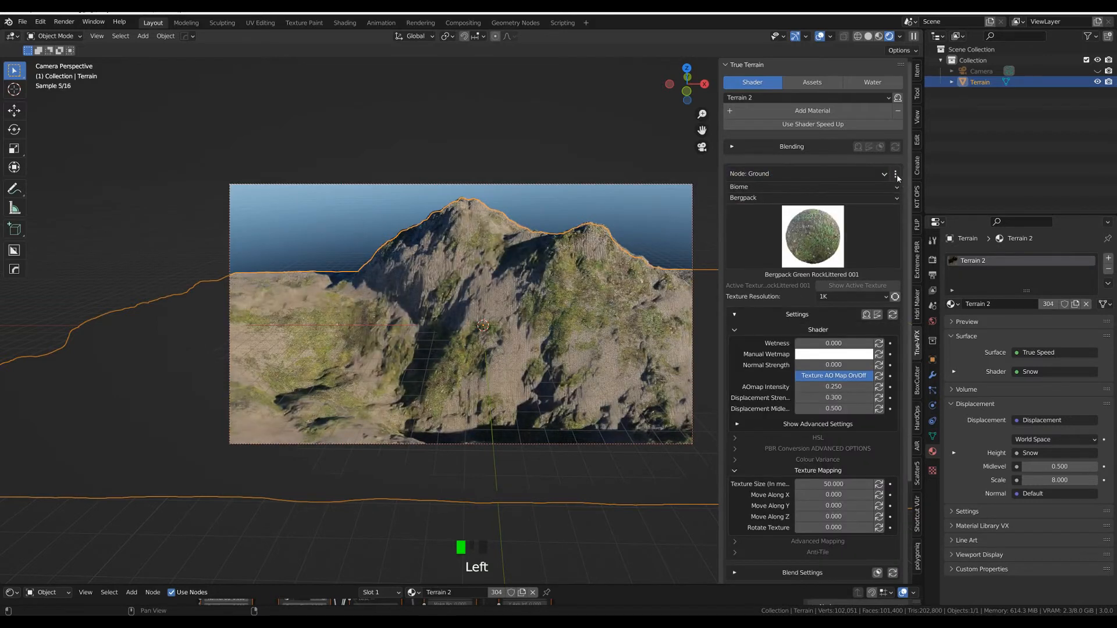
click(896, 174)
click(927, 189)
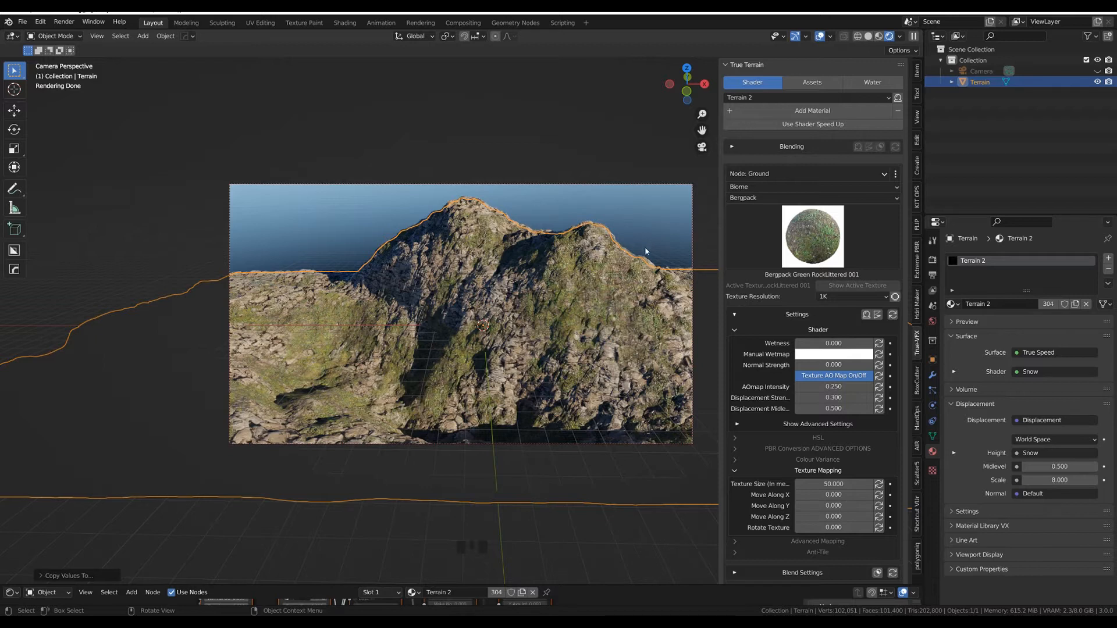
Step: Set the secondary ground's texture size to 30 in its texture mapping
click(766, 175)
click(879, 200)
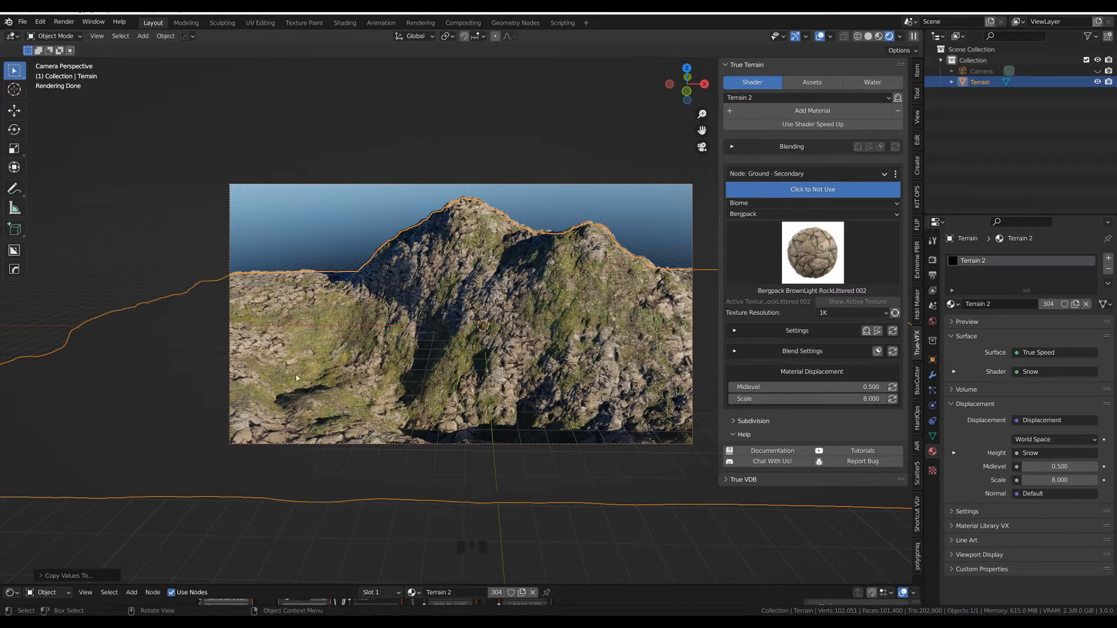
click(735, 331)
click(815, 390)
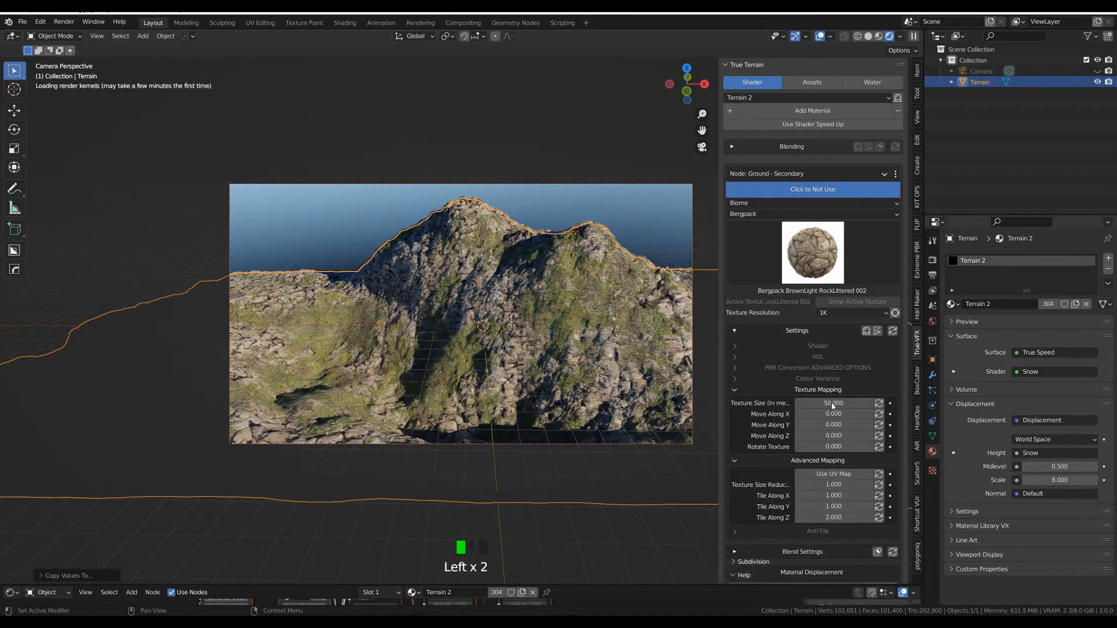
click(834, 403)
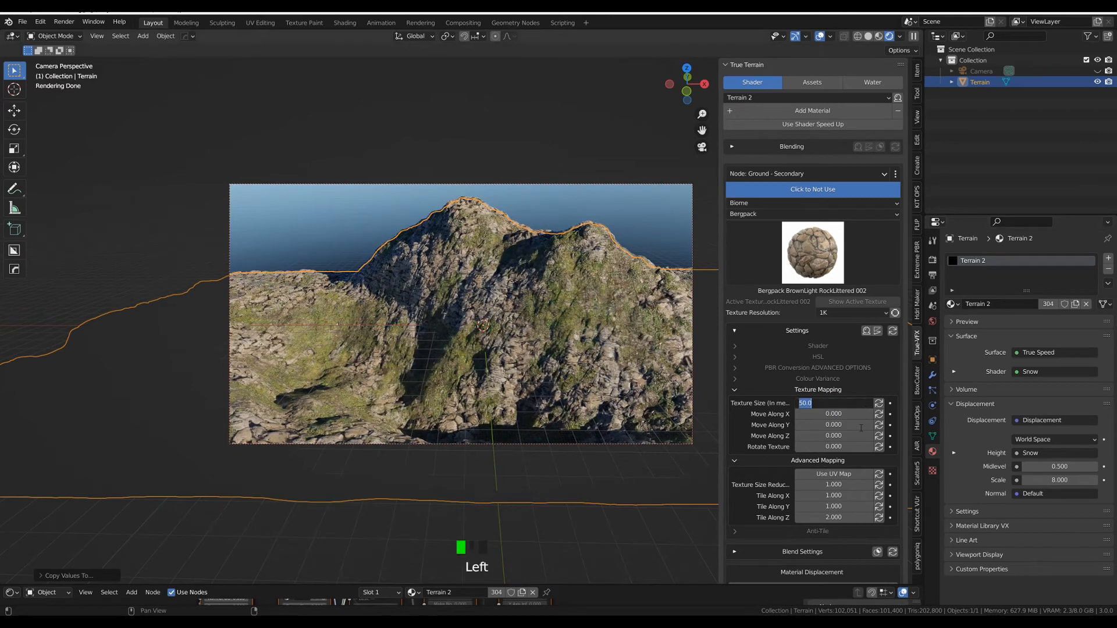
text(30)
key(Return)
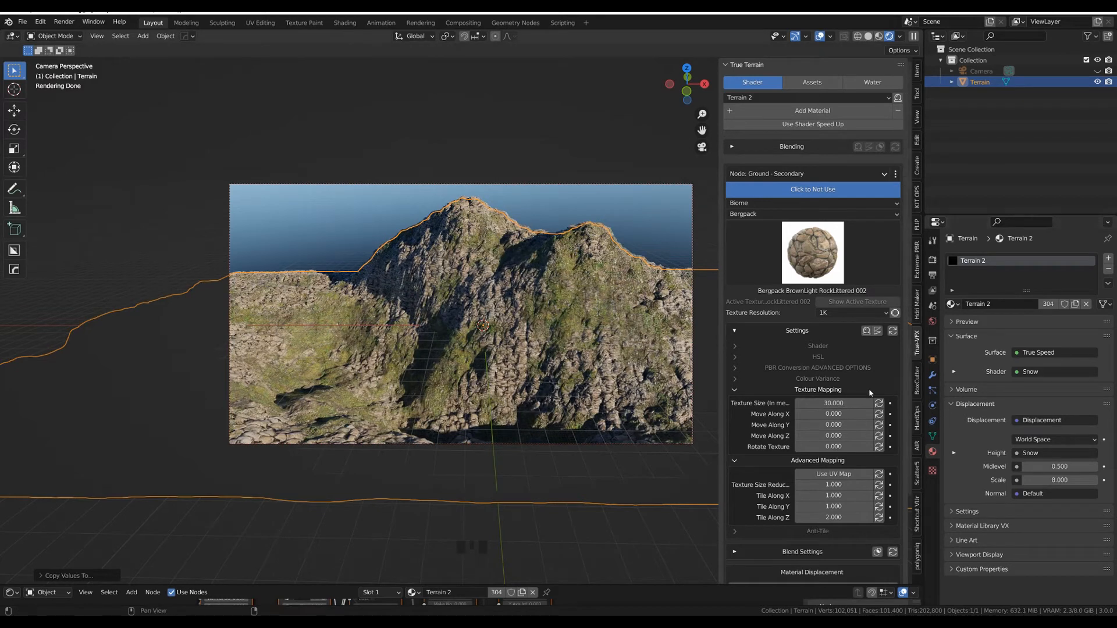
Step: Set the displacement strength in the secondary ground's shader settings to 0.5
click(818, 347)
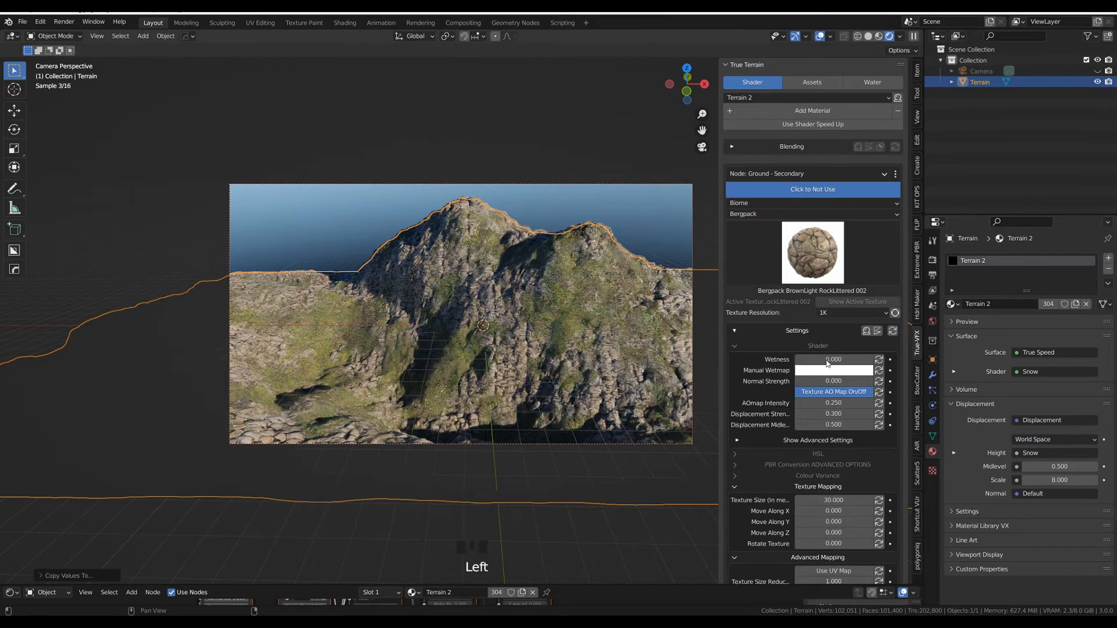
click(836, 414)
text(0.5)
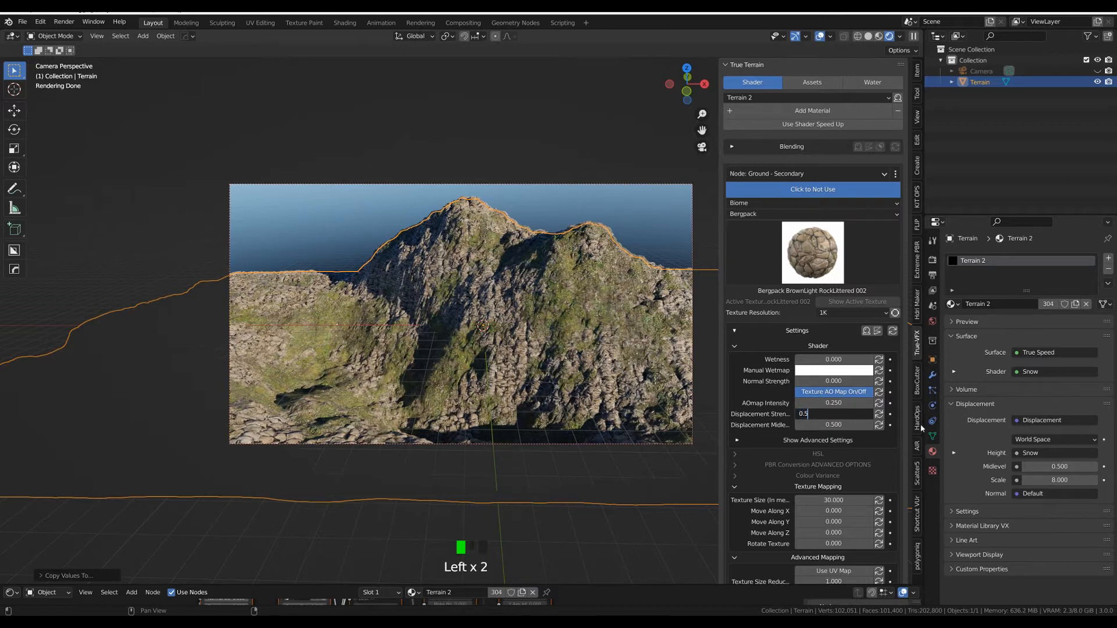
key(Return)
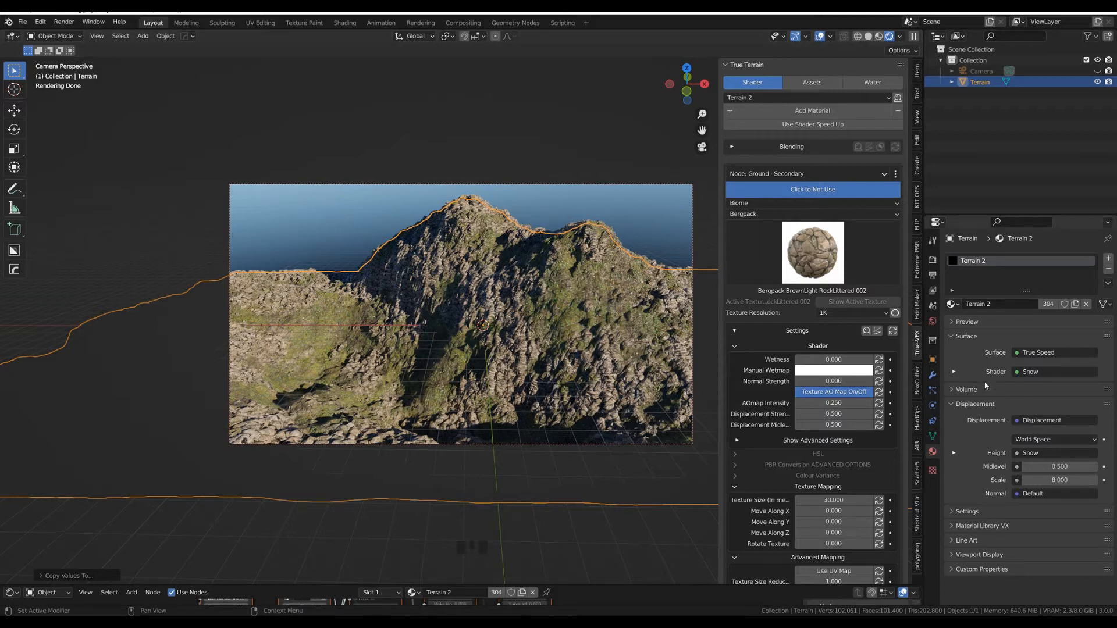
click(934, 376)
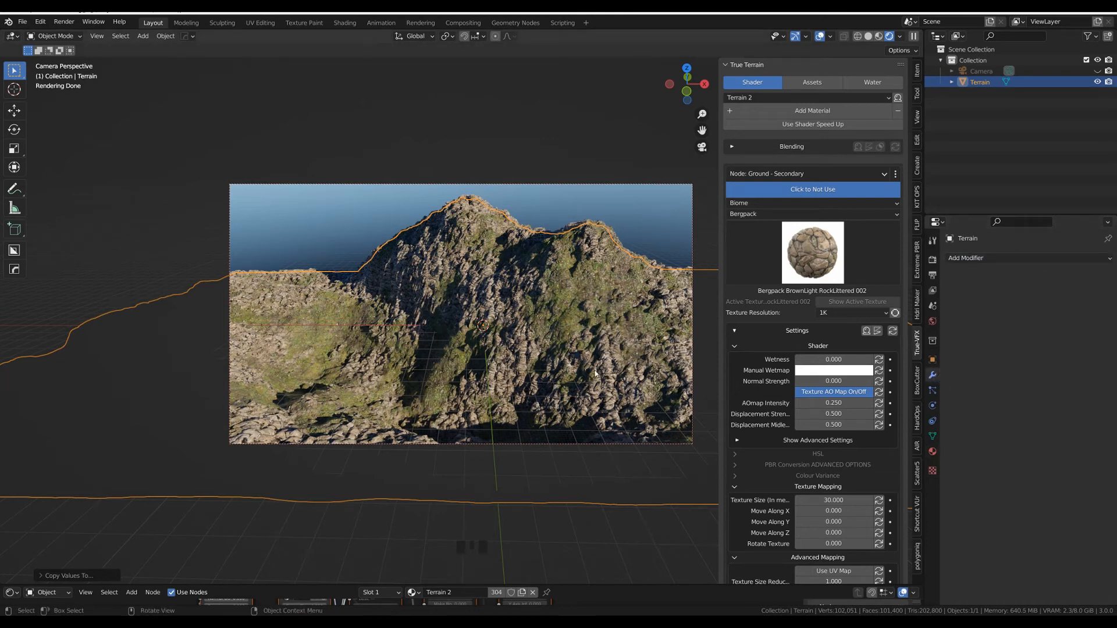
click(585, 345)
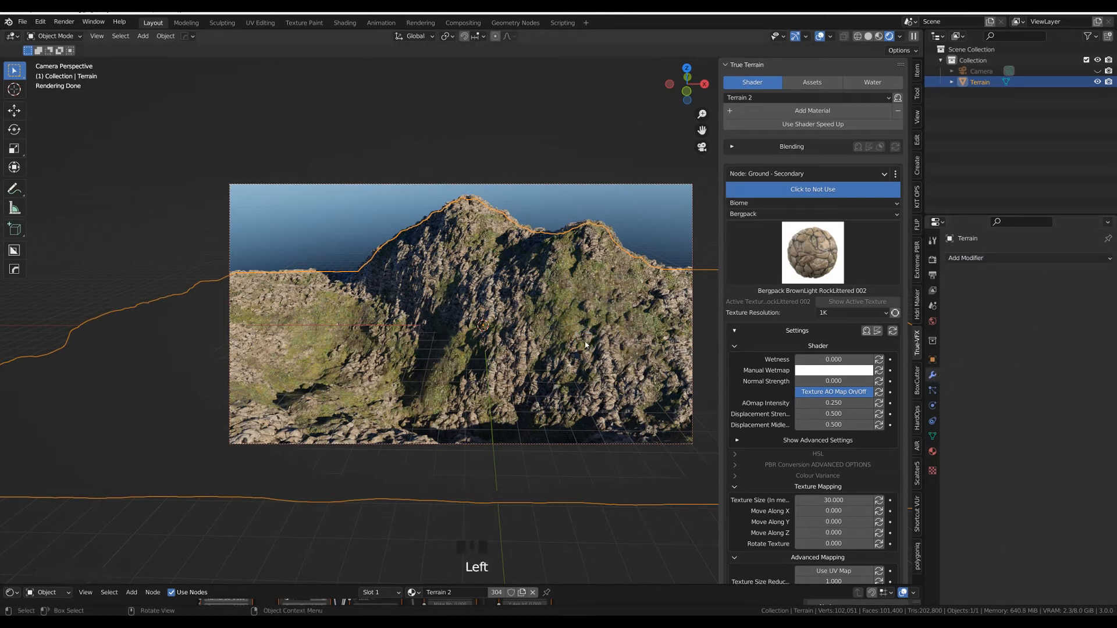
Step: Switch to the Cliffs node and enable it on the terrain material
click(783, 173)
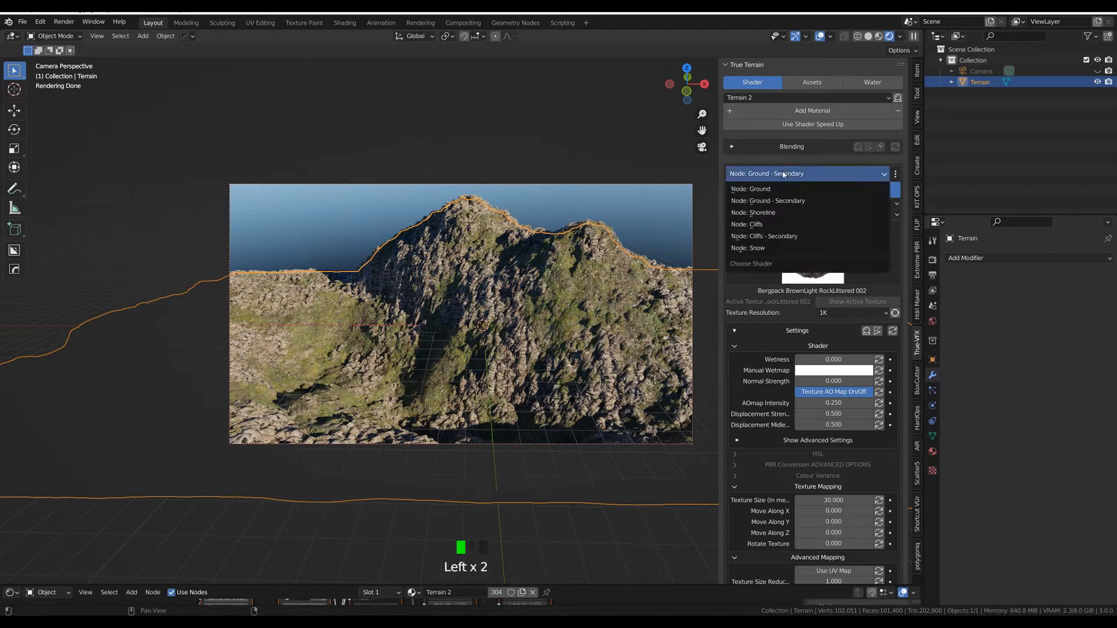
click(777, 224)
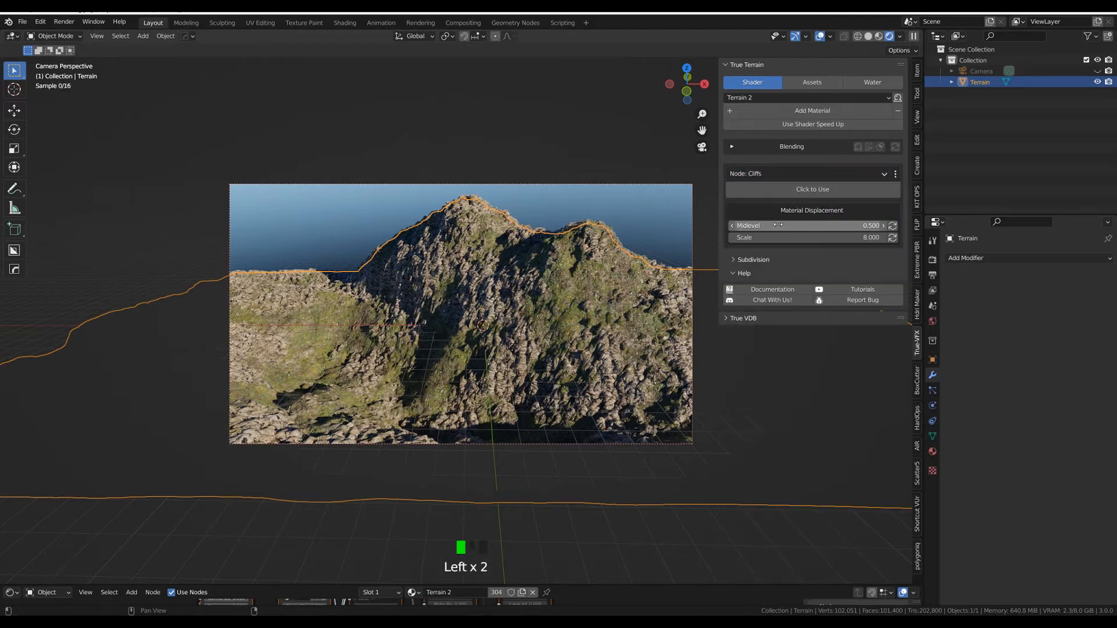
click(781, 189)
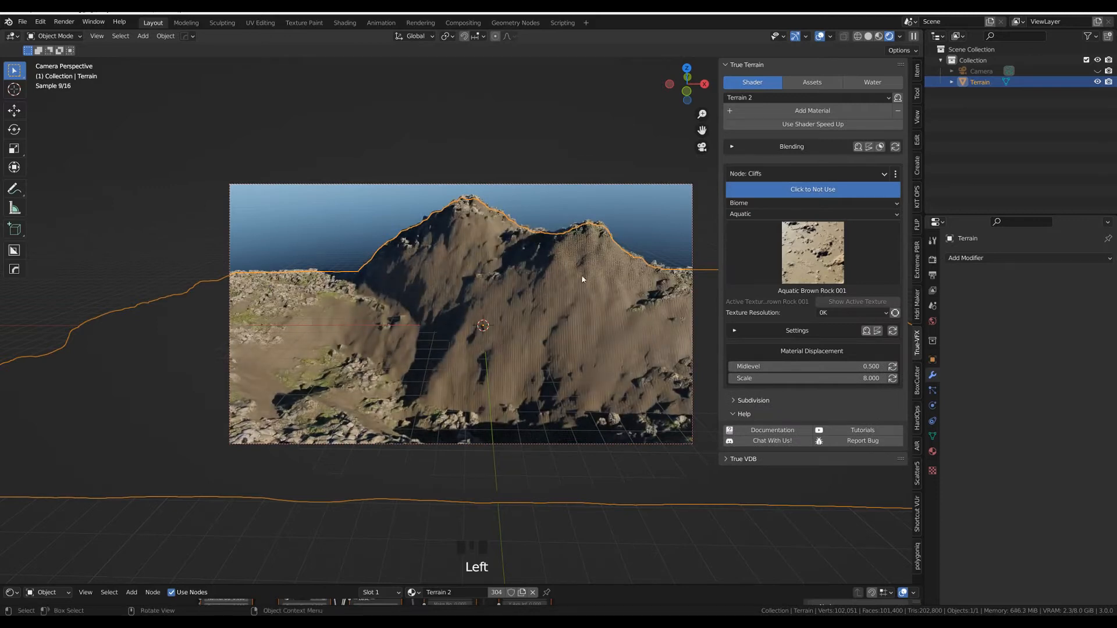
Step: Preview the ground-cliff blending mask, expand its basic, advanced and mix details, and set Ground-Cliff Coverage to 0.2
click(880, 146)
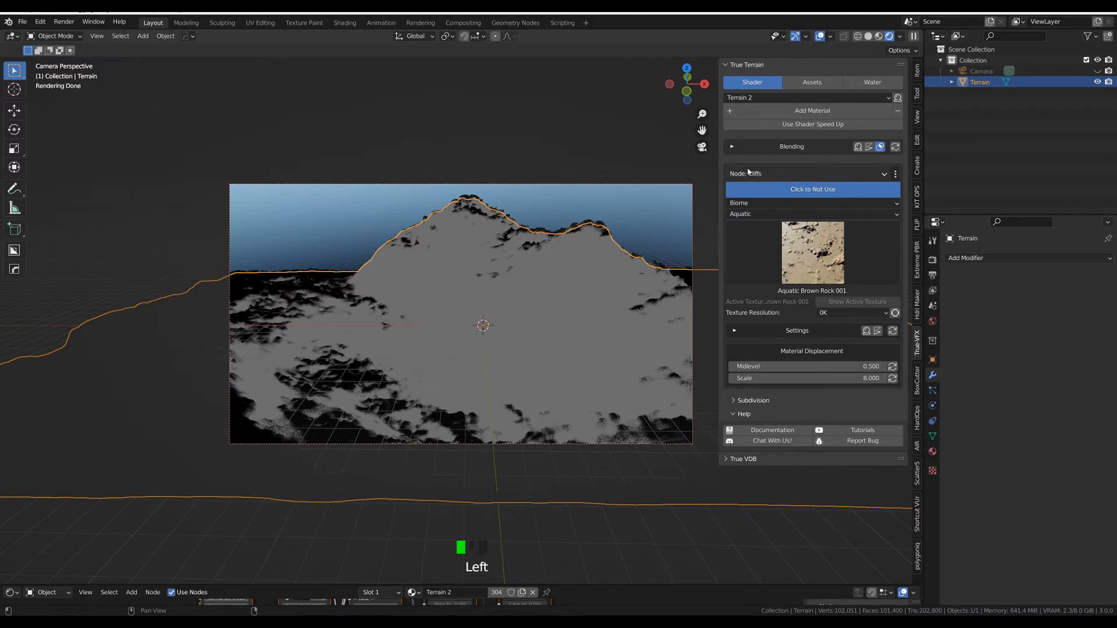
click(738, 149)
click(733, 162)
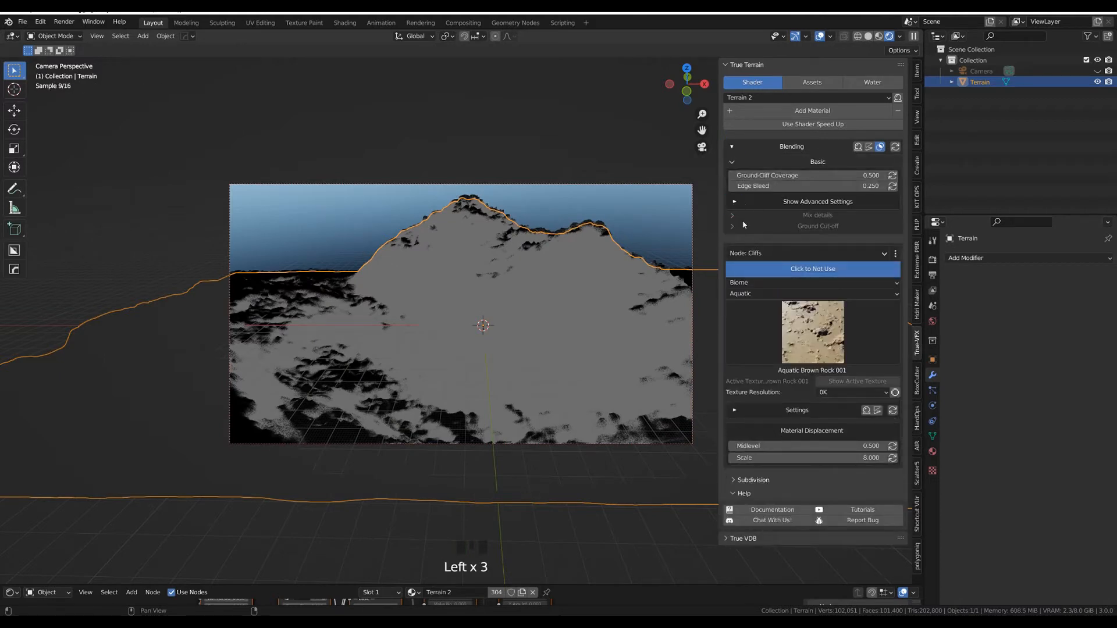
click(735, 201)
click(734, 252)
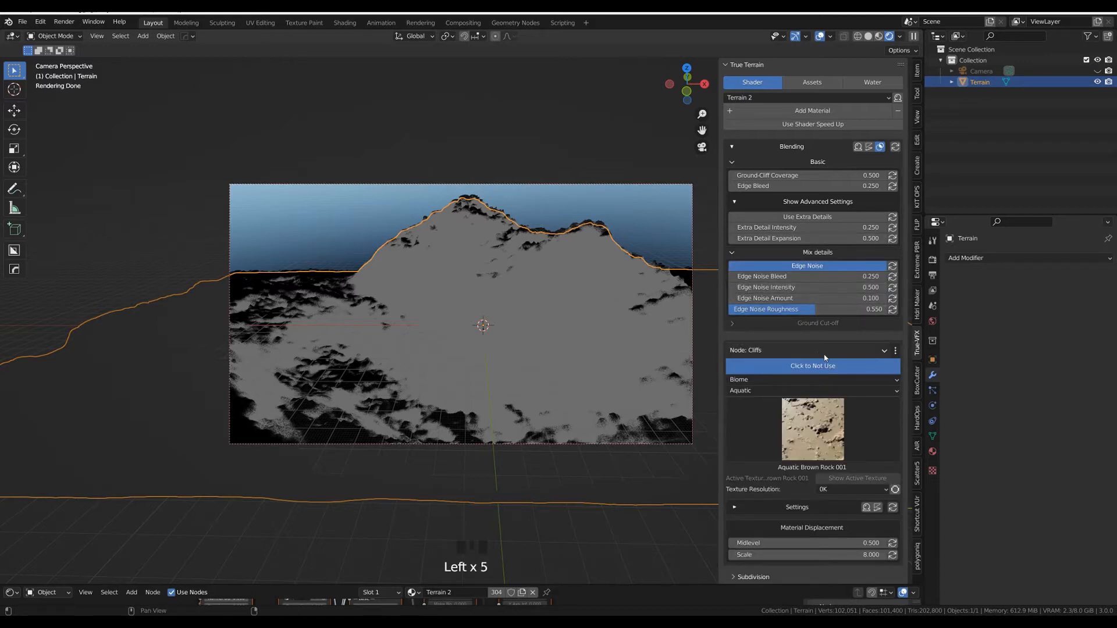
click(826, 176)
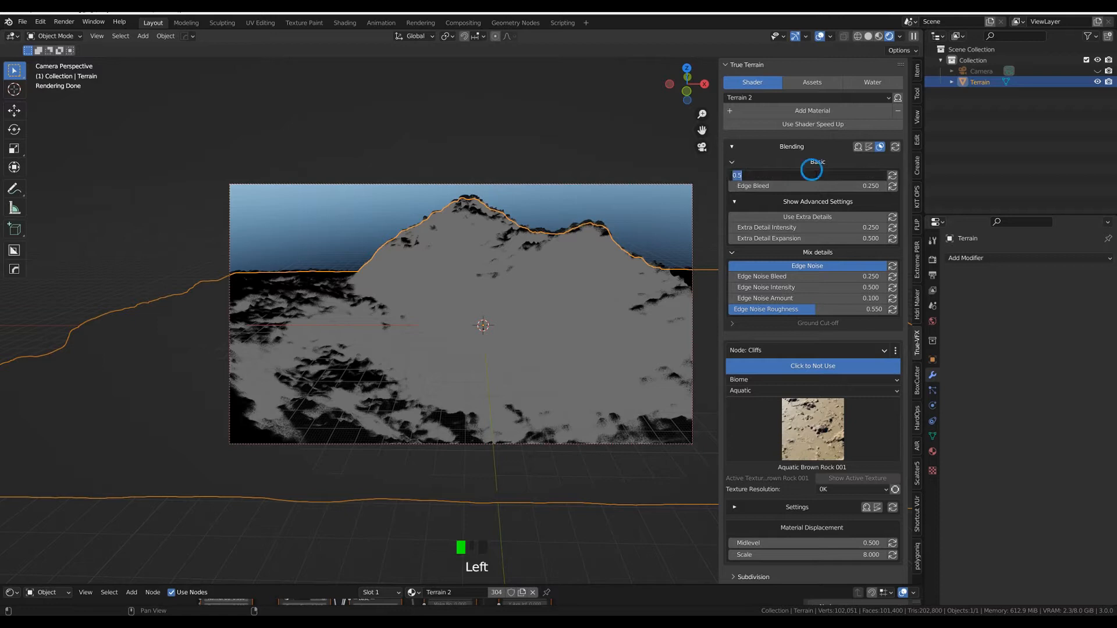
text(0.2)
key(Return)
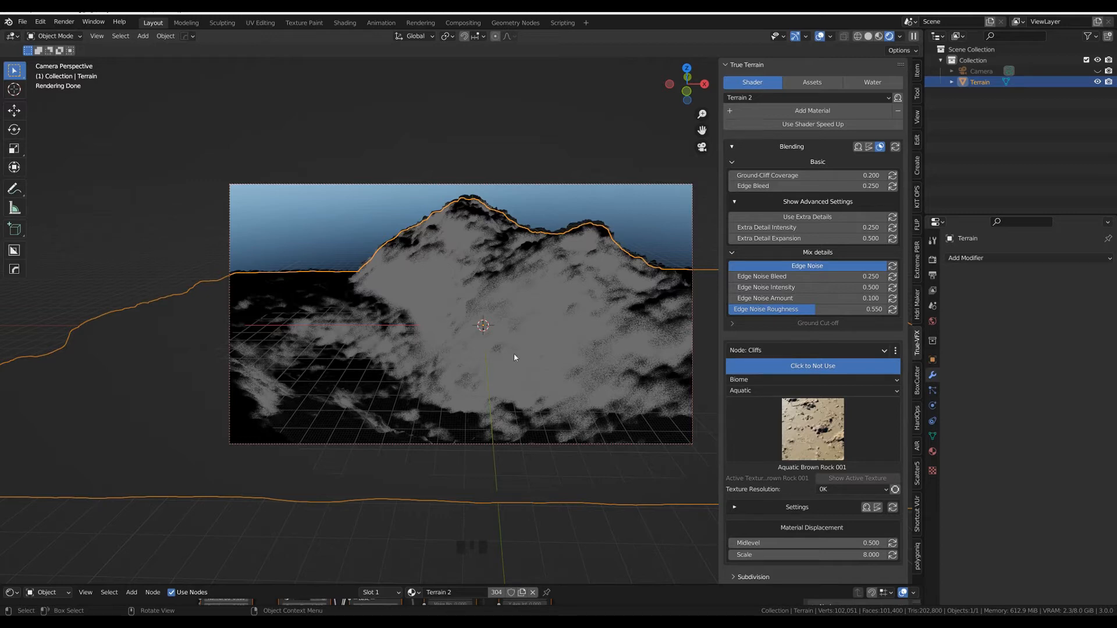
Step: Set the blending's Edge Bleed to 0.7 and turn off the mask preview
click(814, 185)
text(0.7)
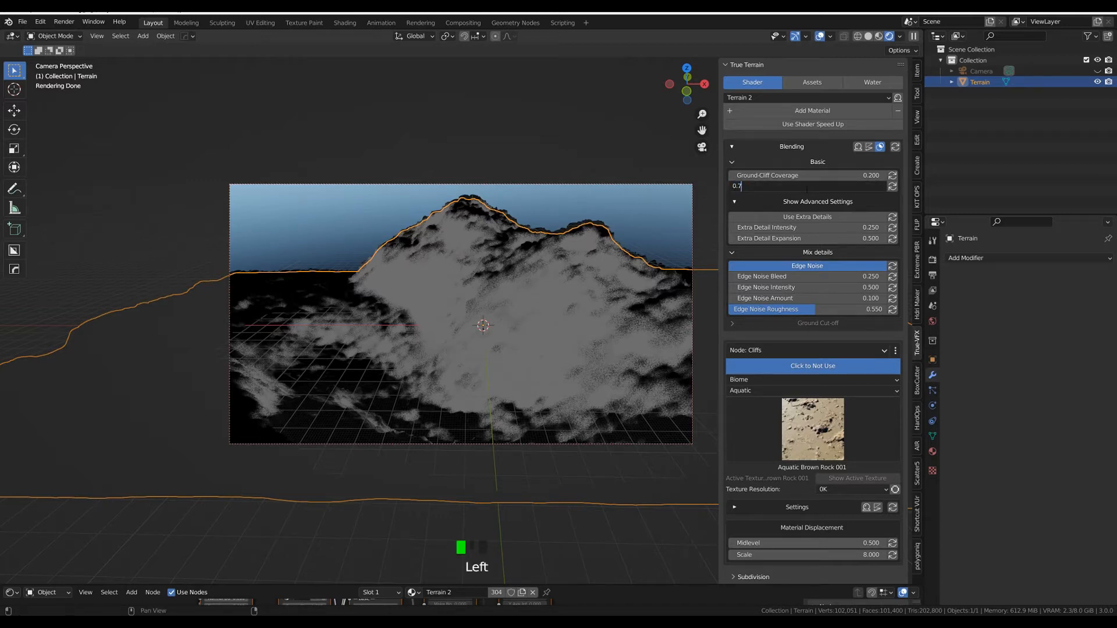
key(Return)
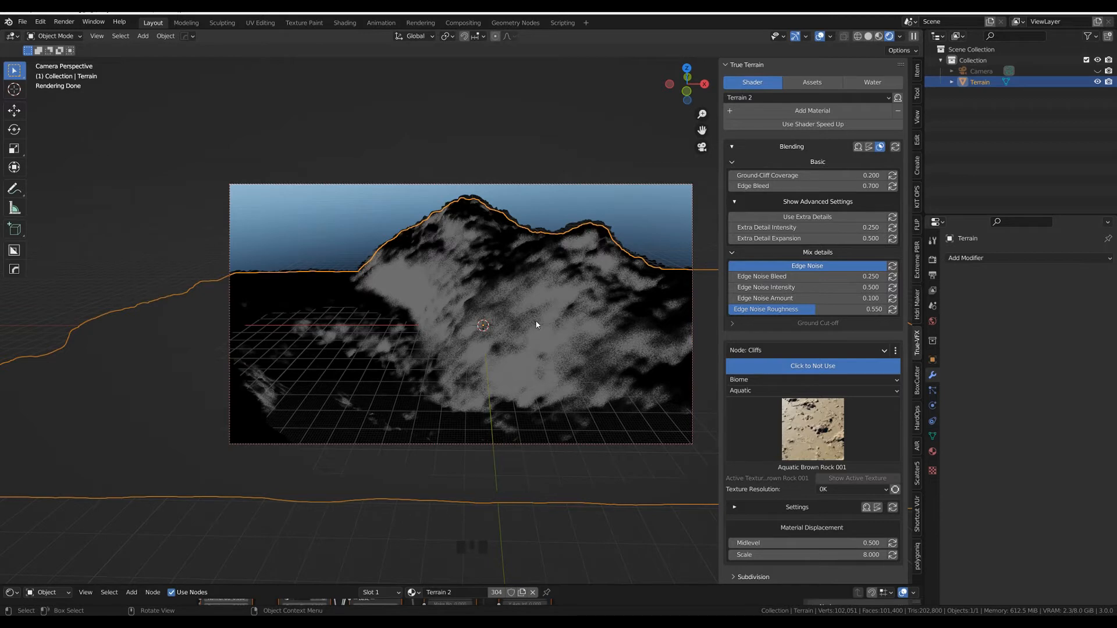
click(880, 148)
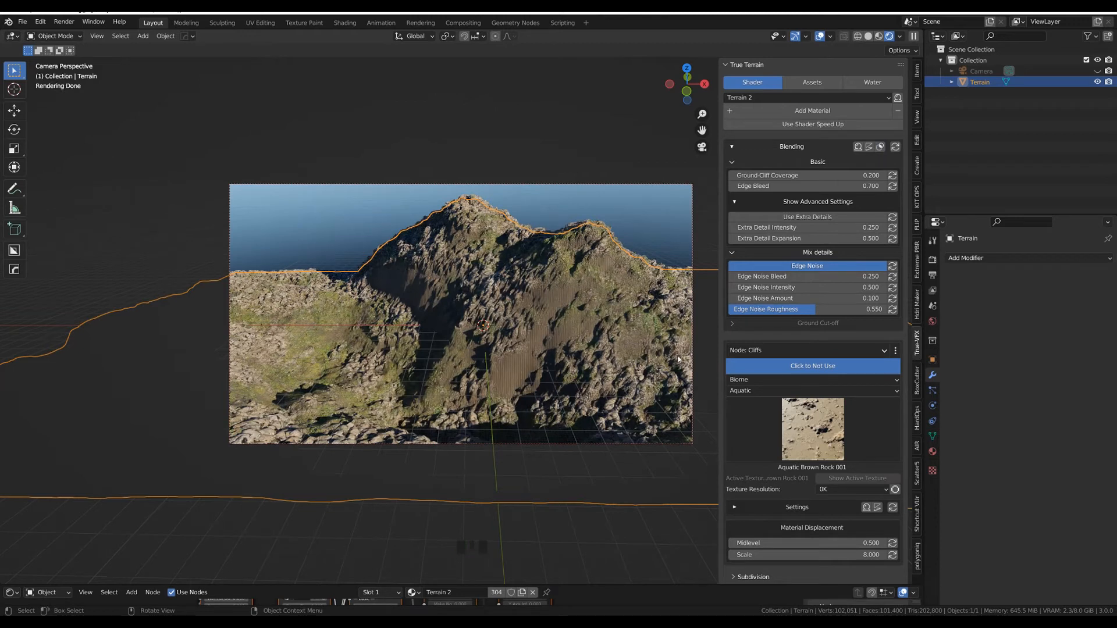
Step: Assign the Bergpack Grey Rock 002 texture to the cliffs
click(777, 391)
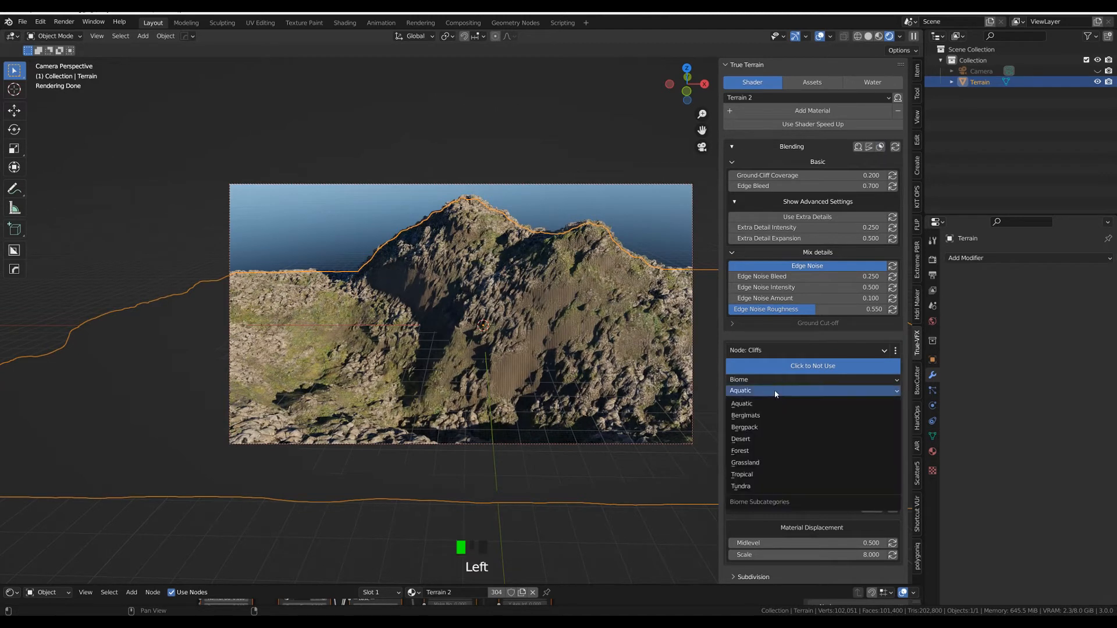
click(780, 429)
click(815, 423)
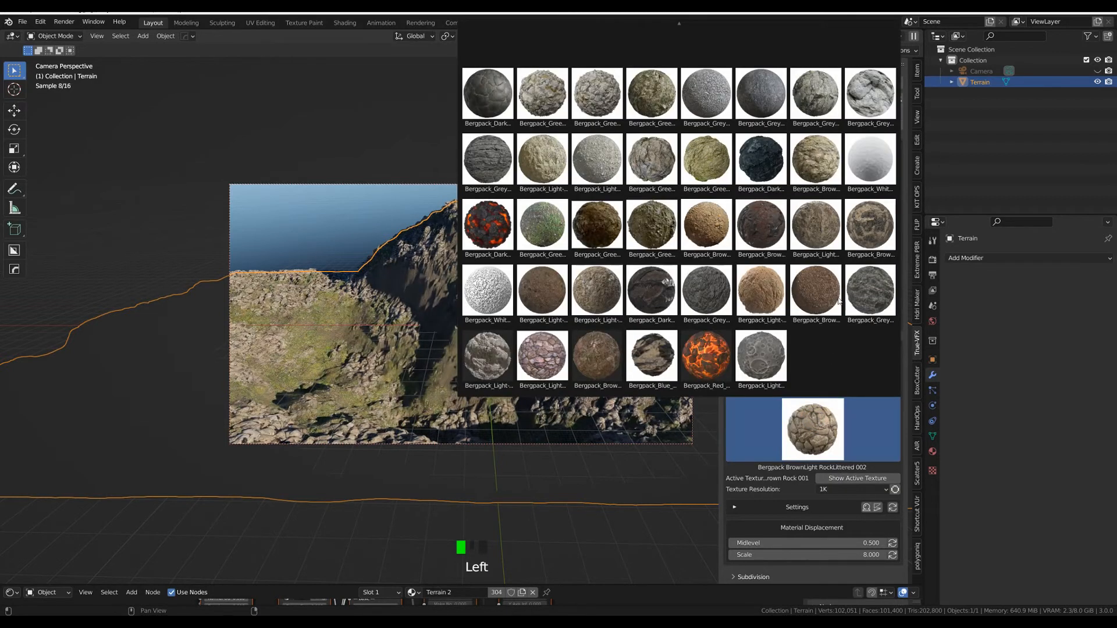
click(870, 94)
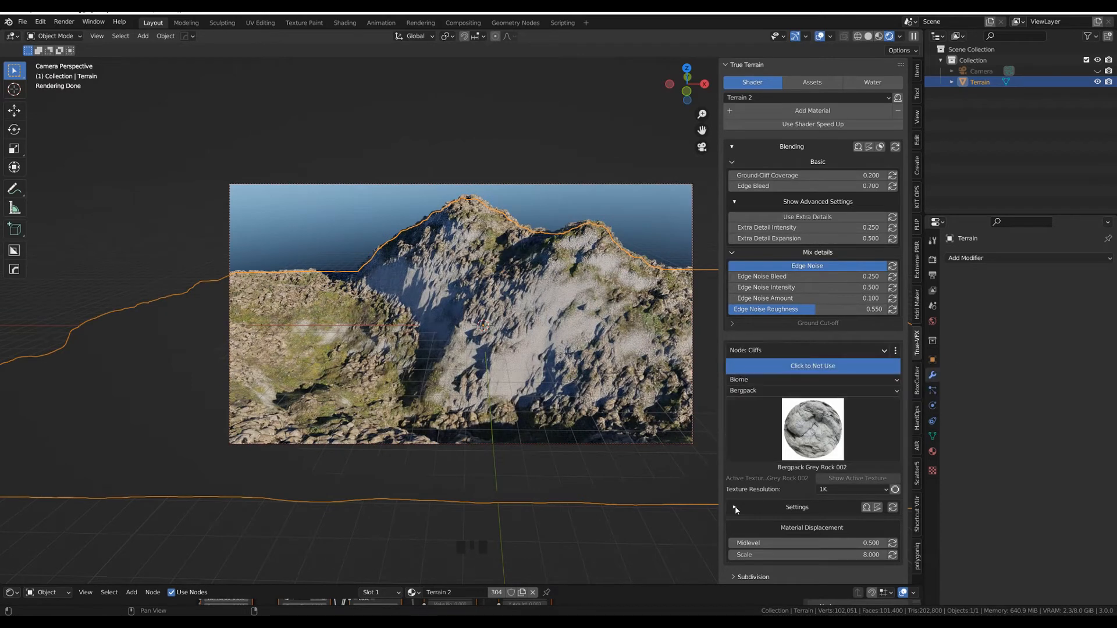
Step: Expand the cliffs' shader and texture mapping settings and set the cliff texture size to 100
click(781, 507)
scroll(781, 437, down, 10)
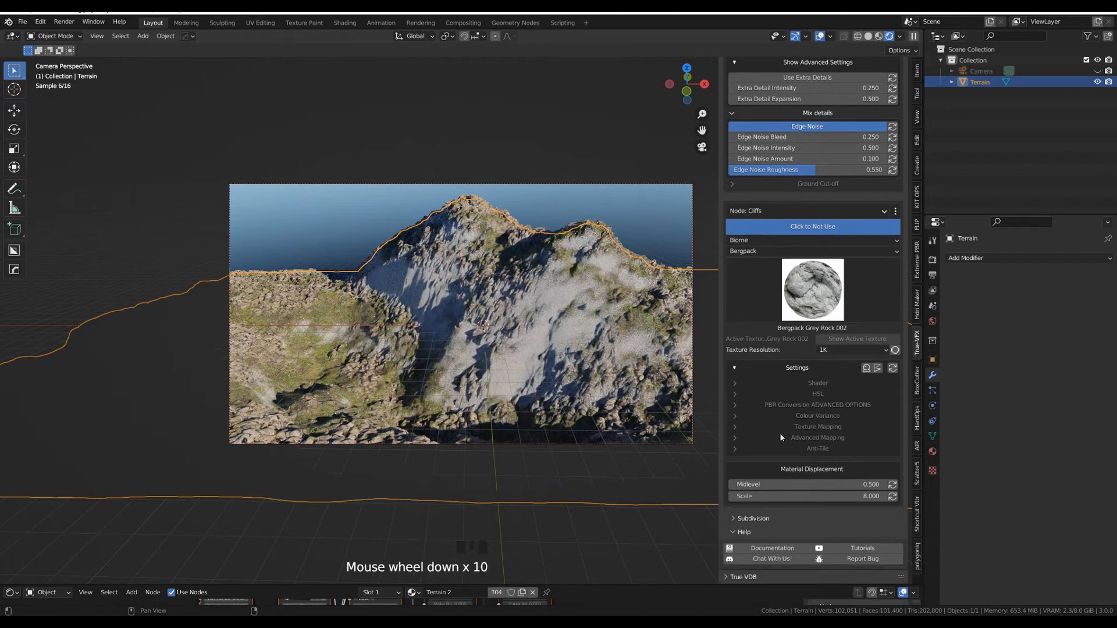
click(818, 383)
scroll(816, 427, down, 7)
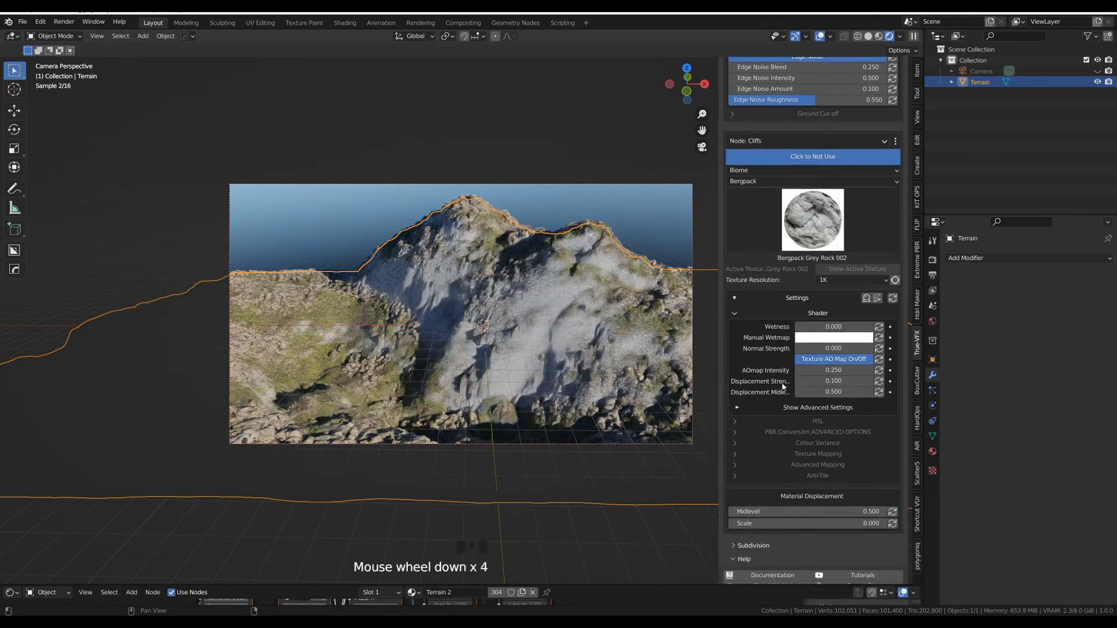
click(817, 427)
scroll(816, 427, down, 3)
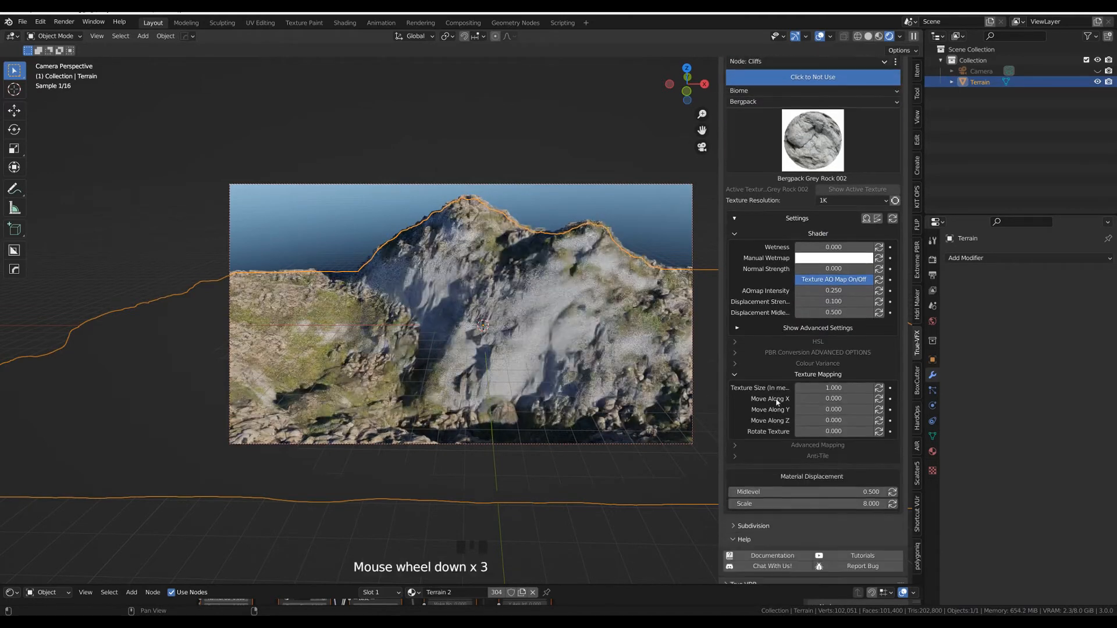
click(843, 387)
text(100)
key(Return)
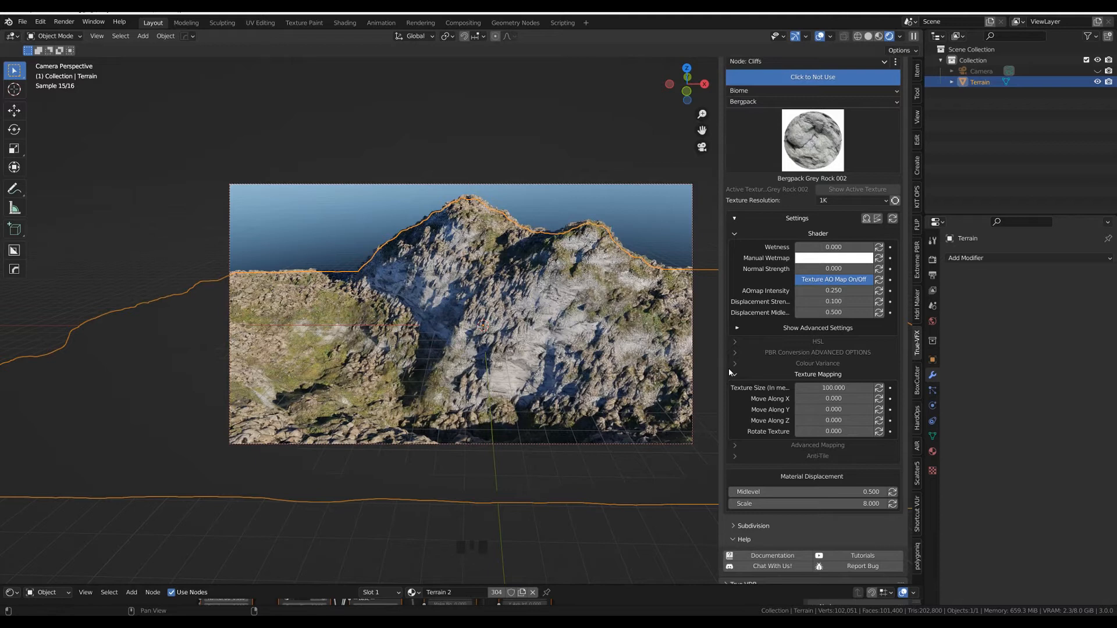
Step: Set the cliffs' displacement strength to 0.4
click(831, 302)
text(0.)
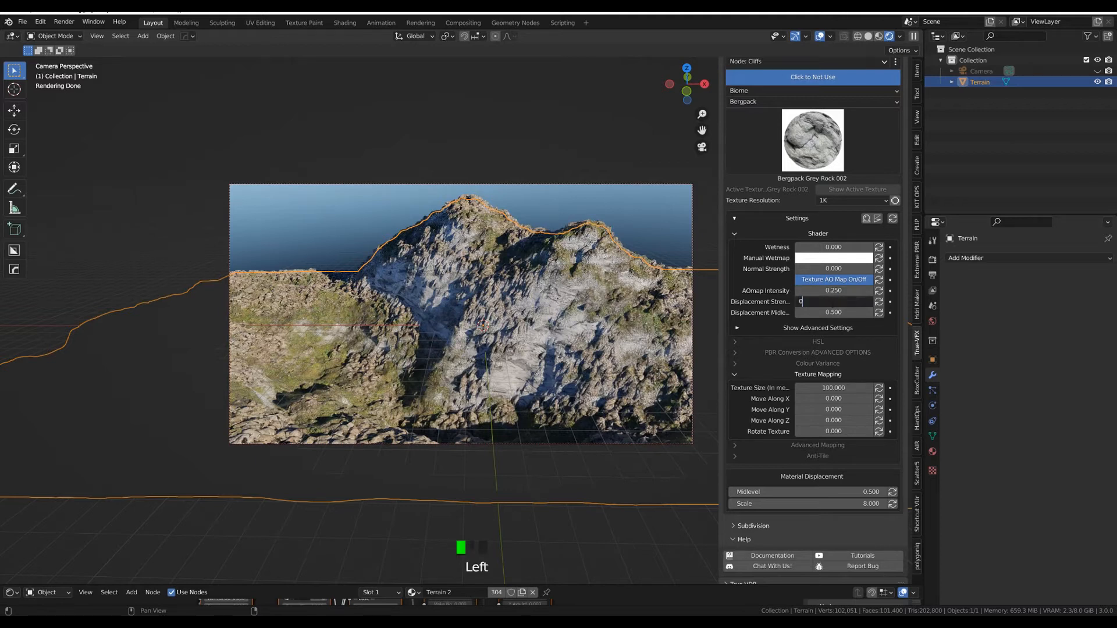
text(4)
key(Return)
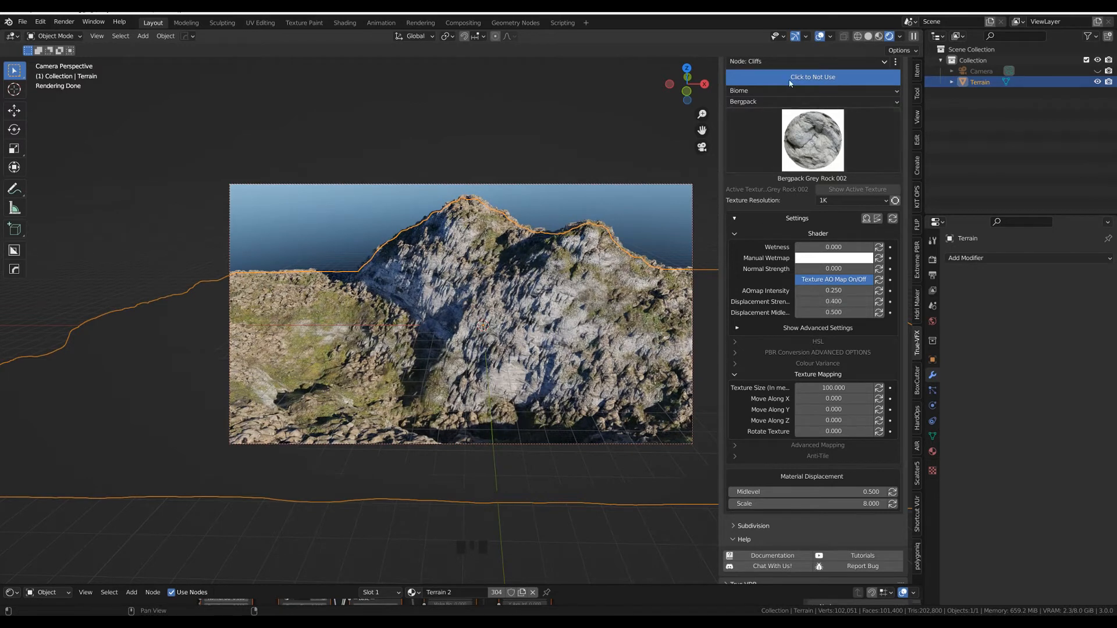
Step: For the Ground - Secondary node, set the displacement strength to 0.3 and assign the Bergpack GreenGrey Gravel 001 texture
scroll(804, 142, up, 3)
scroll(804, 142, up, 2)
click(794, 145)
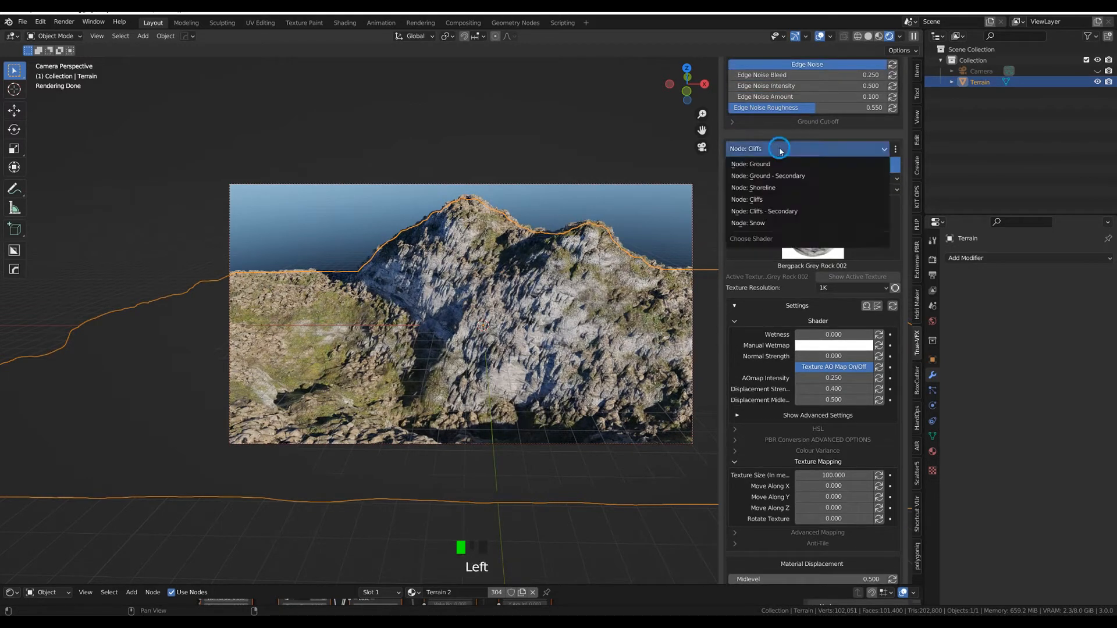
click(847, 175)
double_click(832, 389)
text(0.)
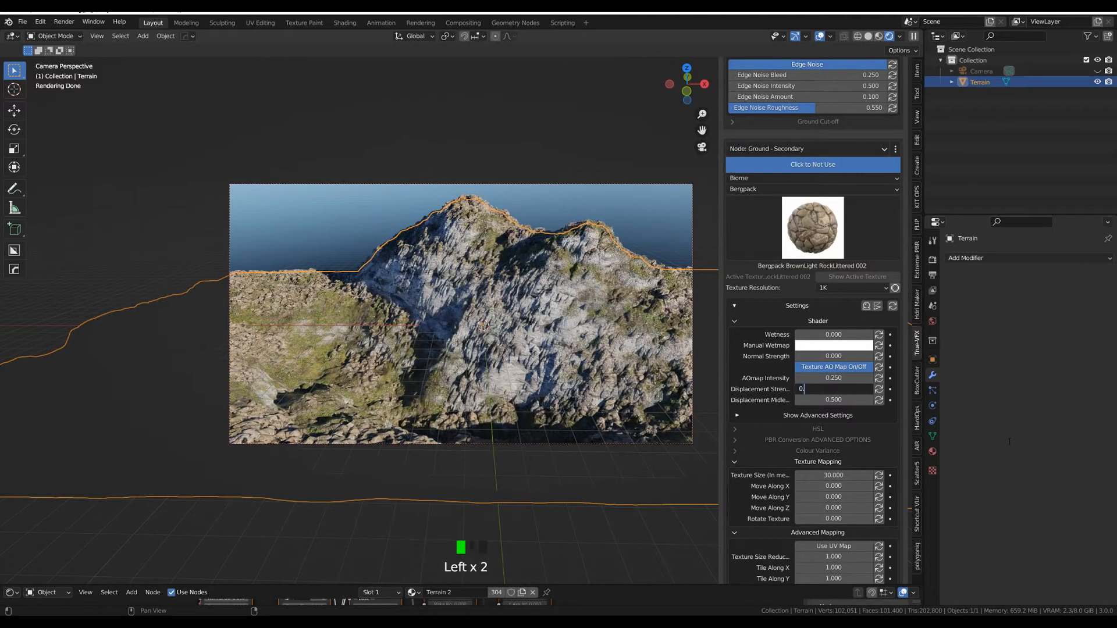
text(3)
key(Return)
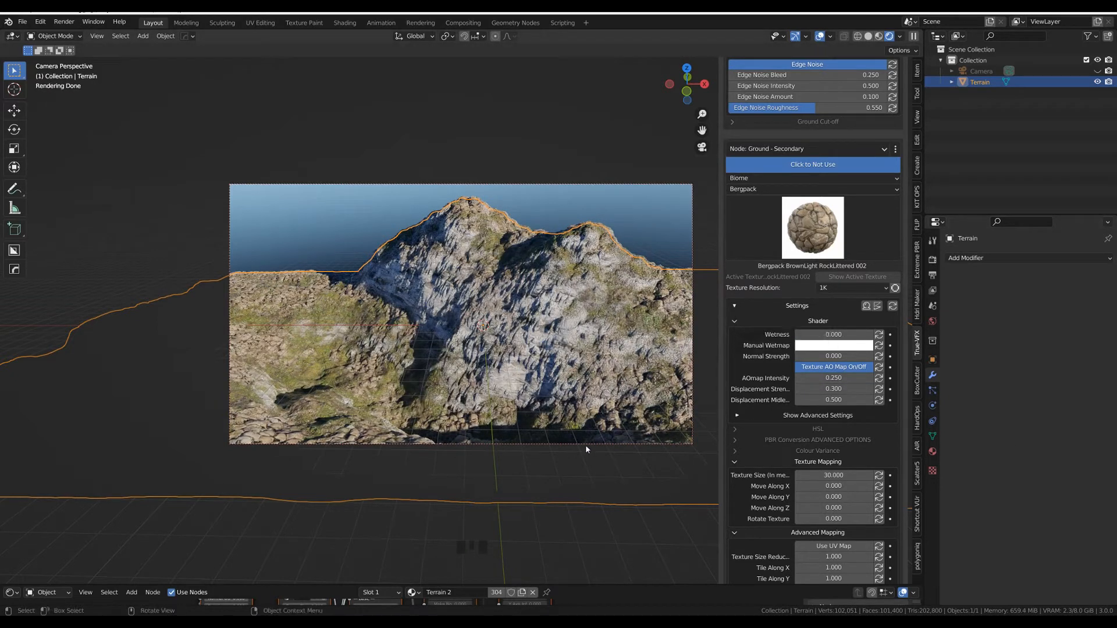
click(812, 229)
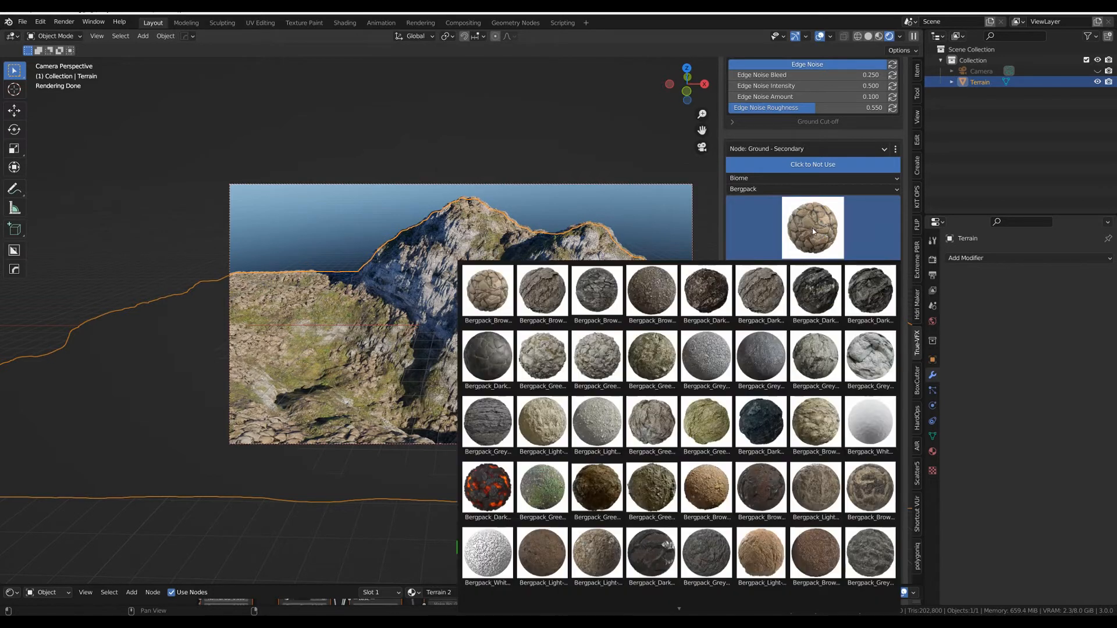
click(541, 356)
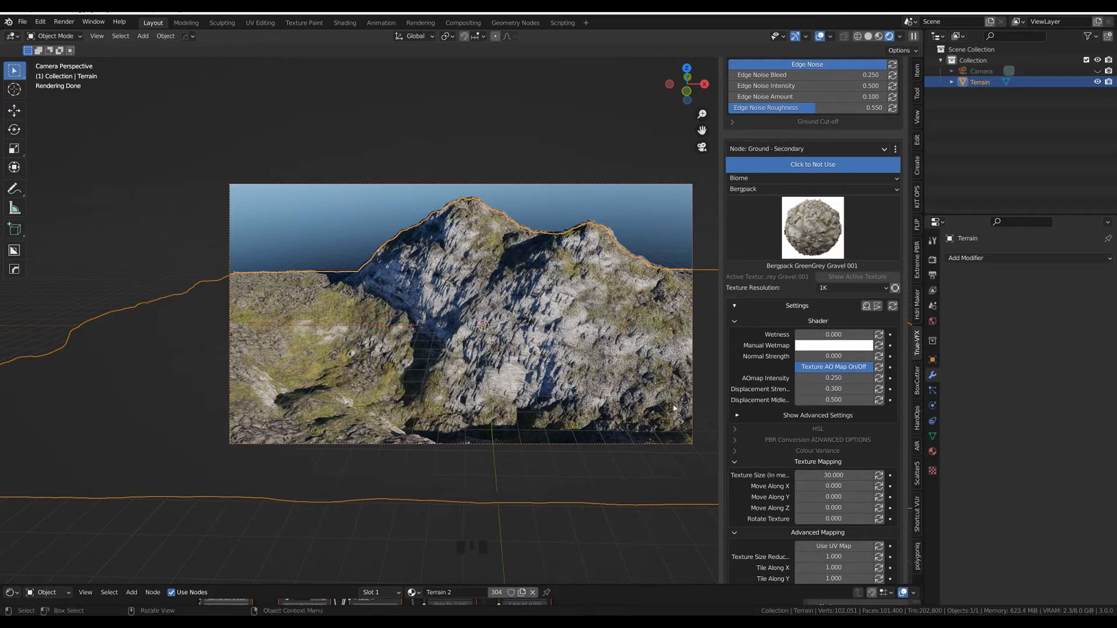
Step: Switch to the Ground node and set its displacement strength to 0.2
click(788, 149)
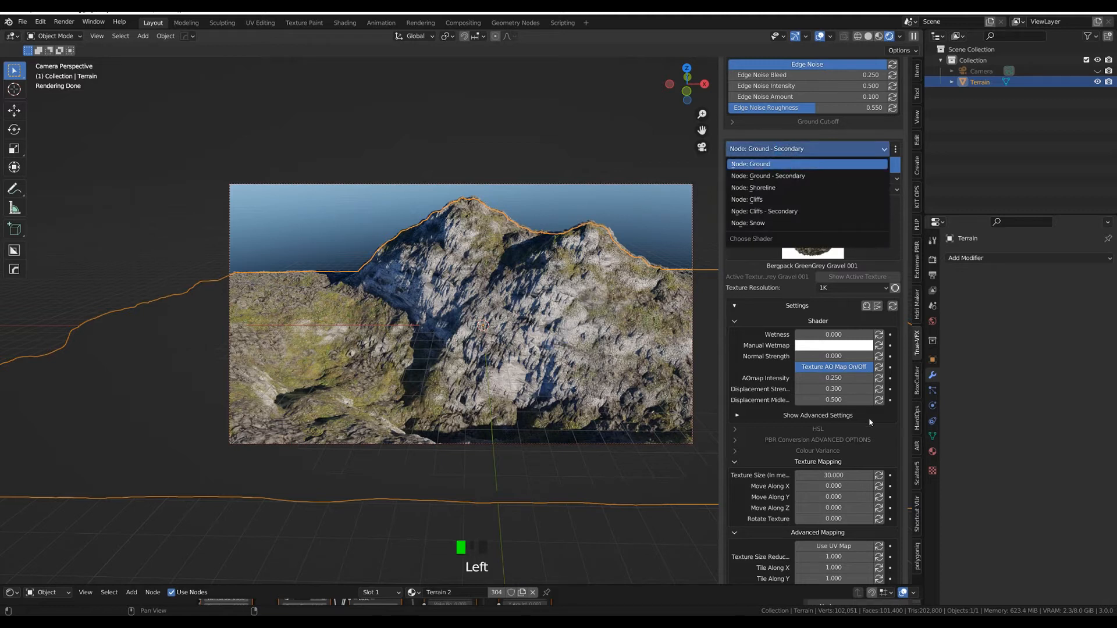
click(780, 164)
click(859, 372)
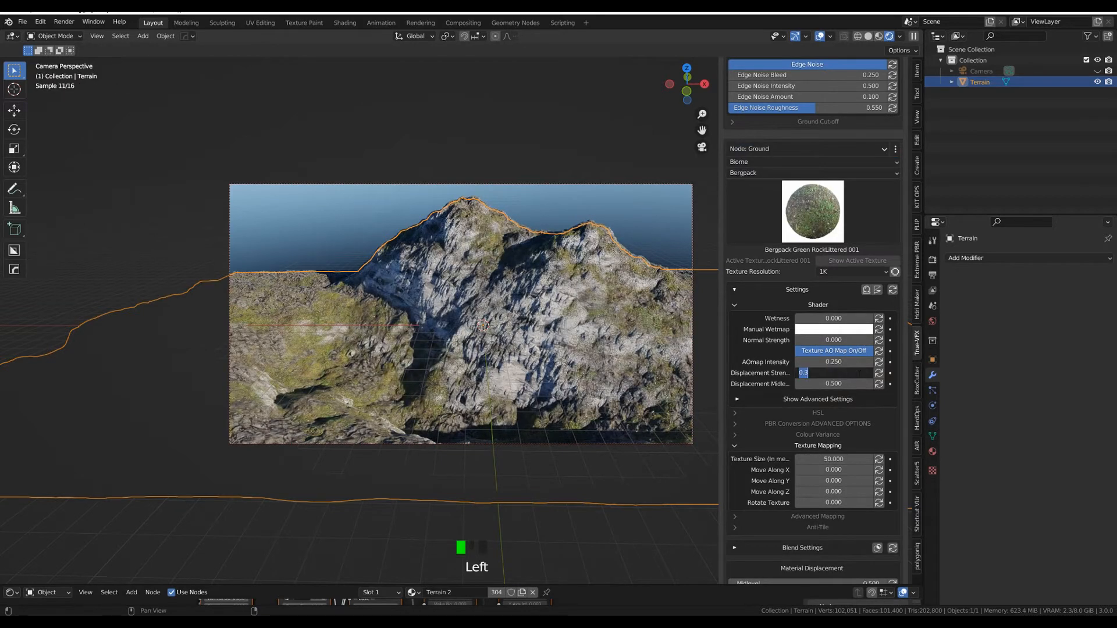
text(0.2)
key(Return)
Step: For the Cliffs node, set the displacement strength to 0.3 and the advanced Blend Texture Seam value to 0
click(797, 149)
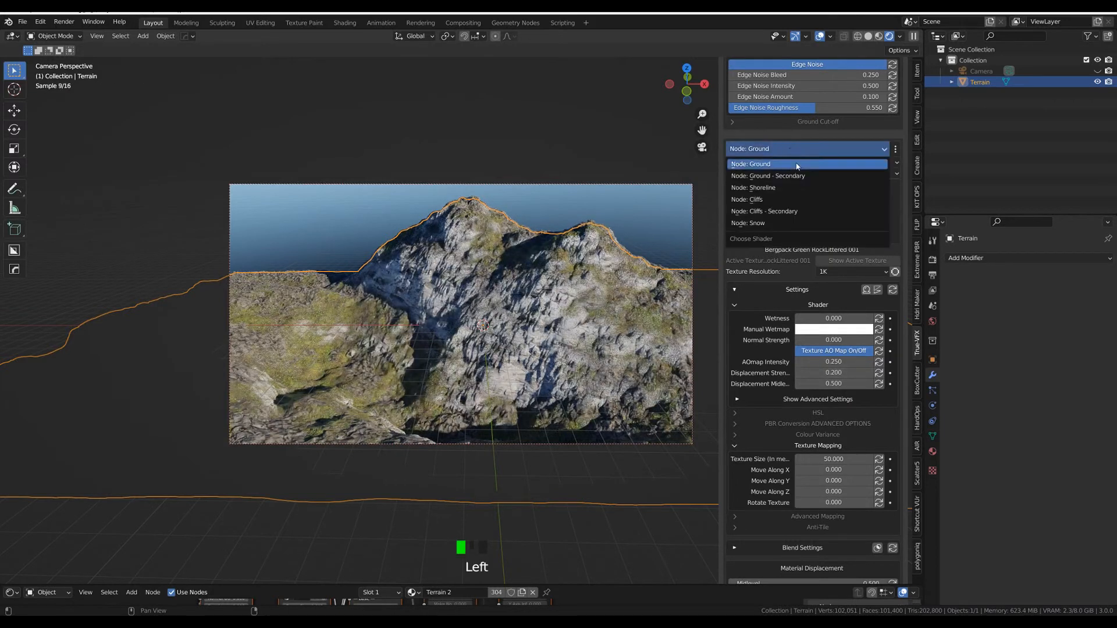
click(773, 199)
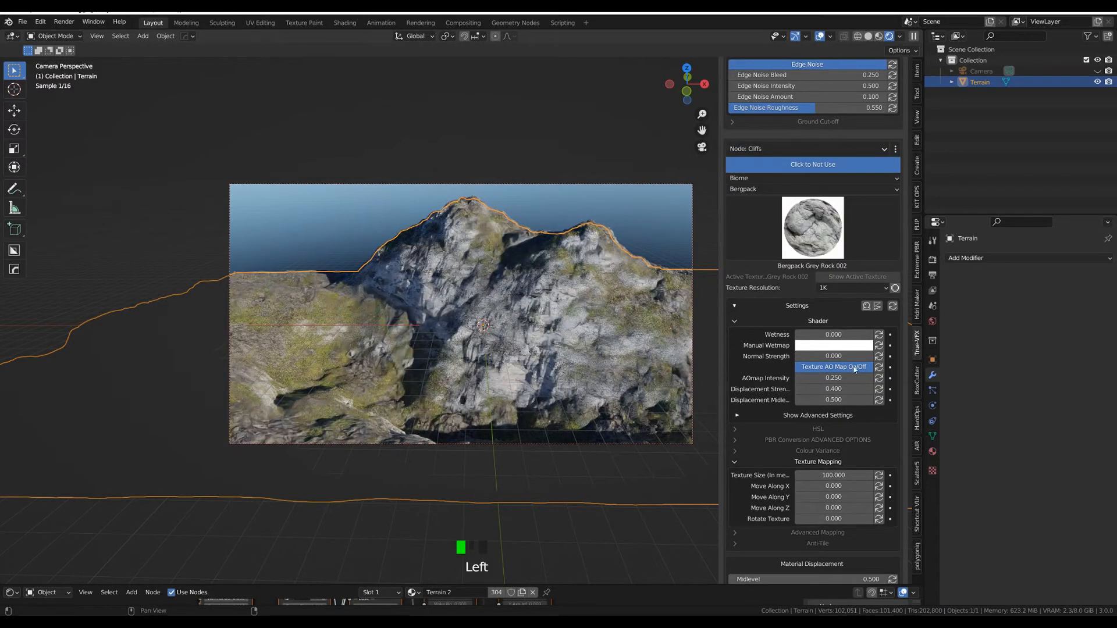
double_click(833, 389)
text(0.3)
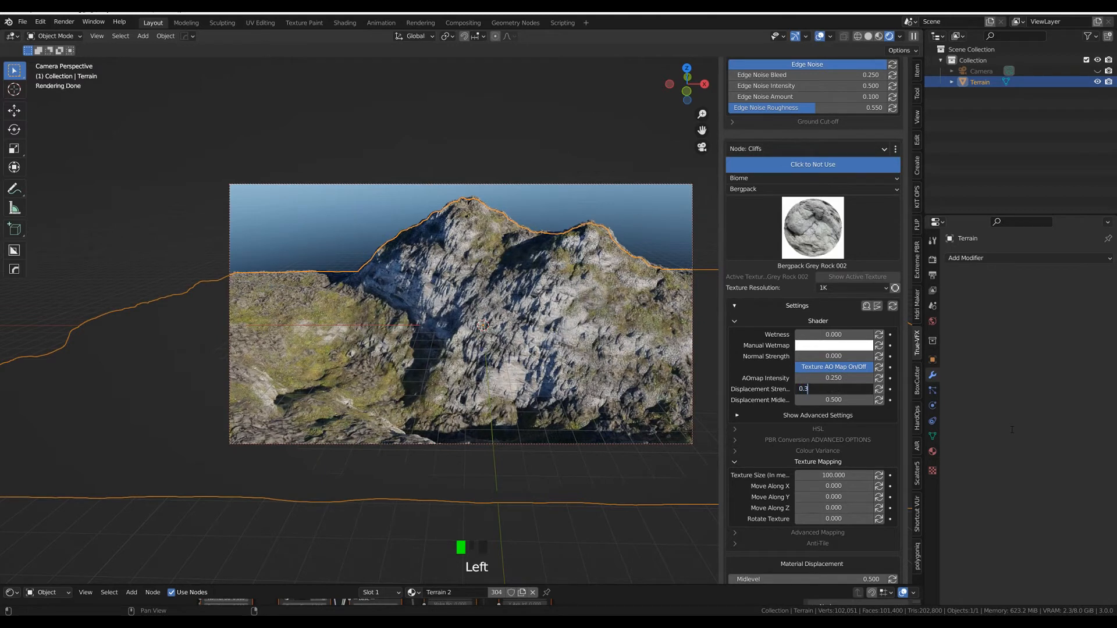
key(Return)
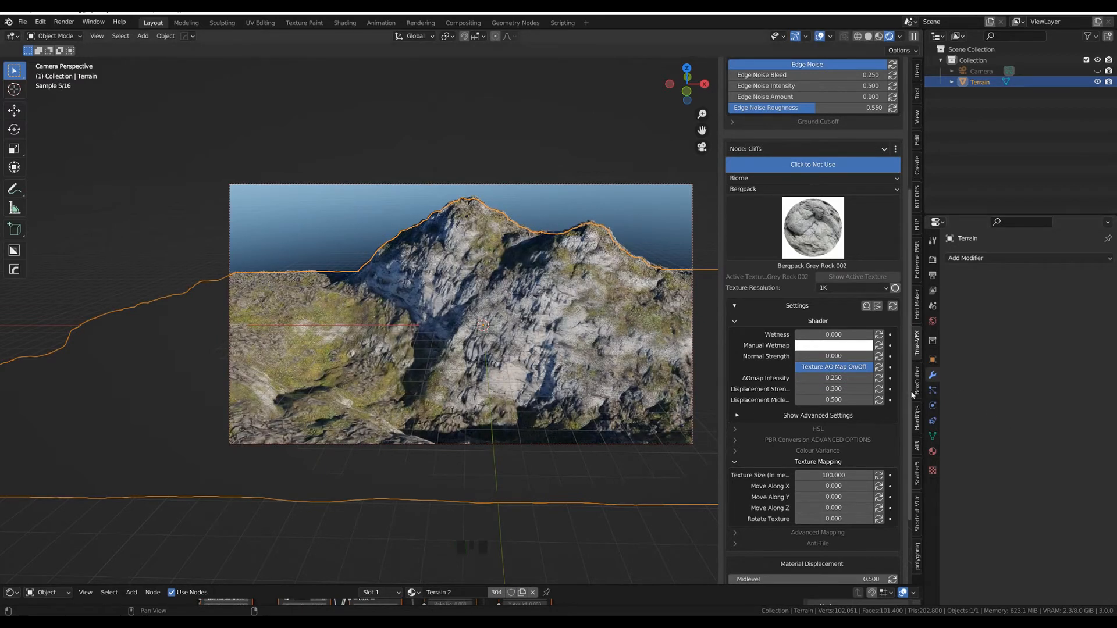
click(736, 417)
drag(823, 431, 812, 431)
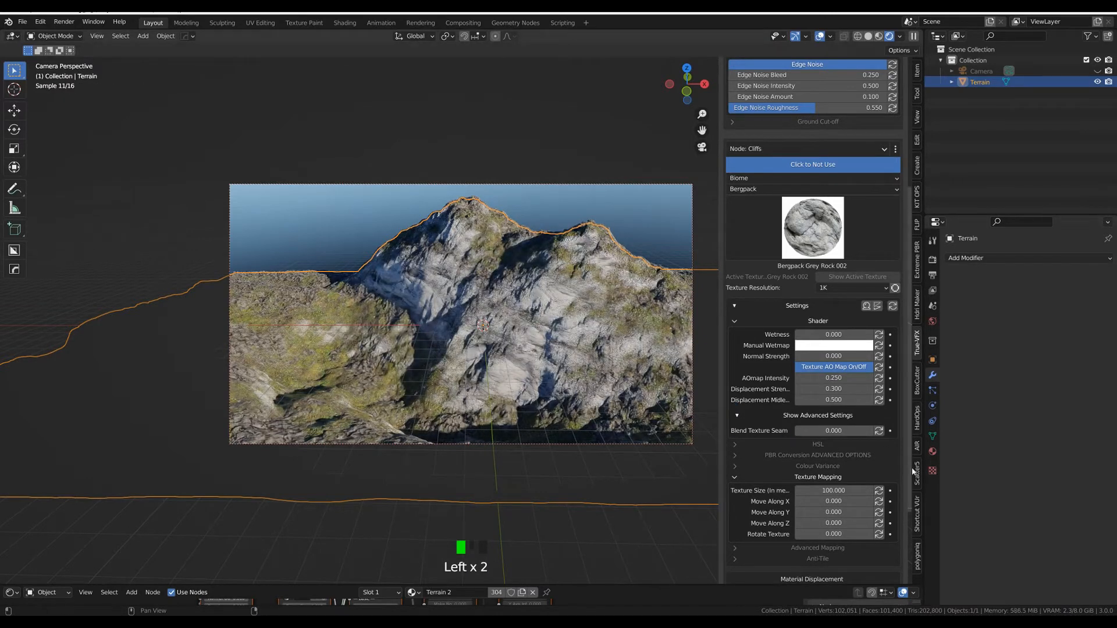
Step: Raise the cliffs' texture size to about 155.6
scroll(785, 442, down, 5)
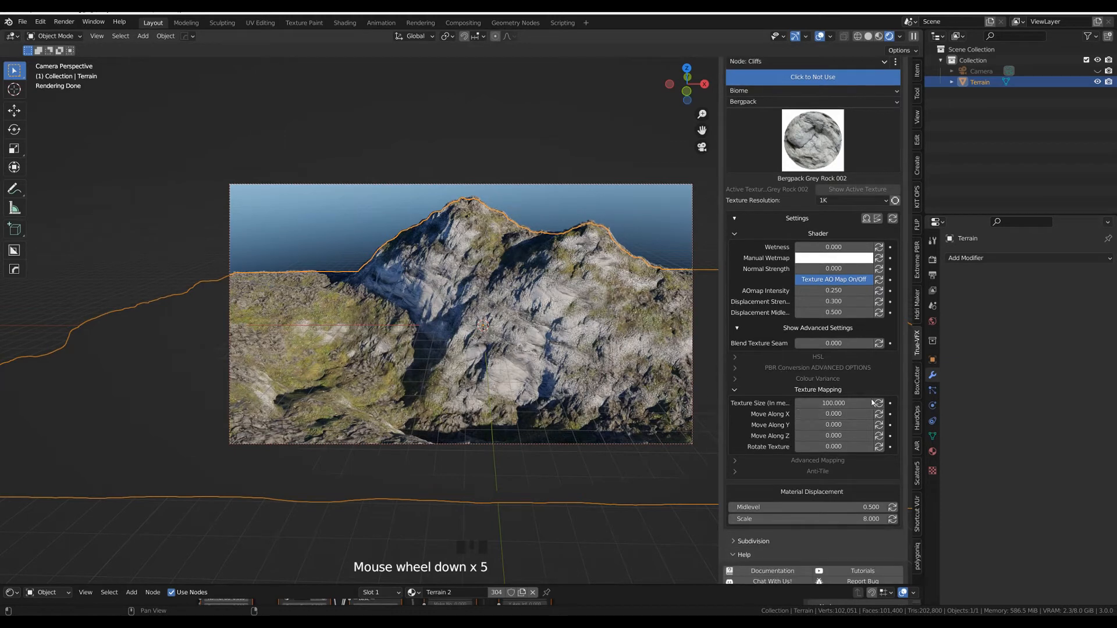
click(838, 402)
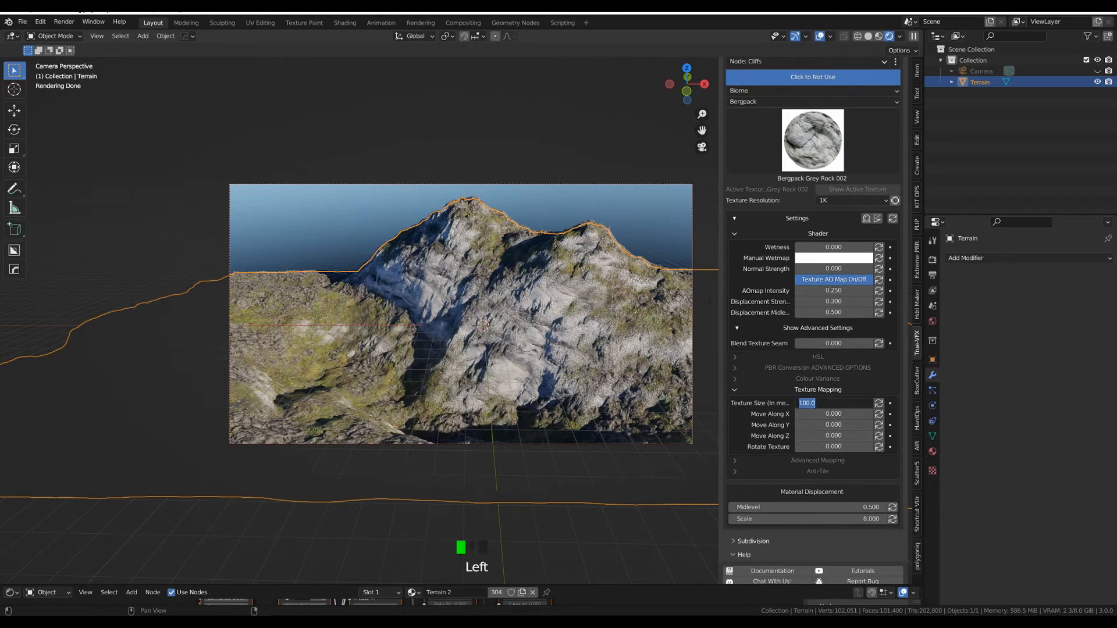
click(592, 127)
click(838, 402)
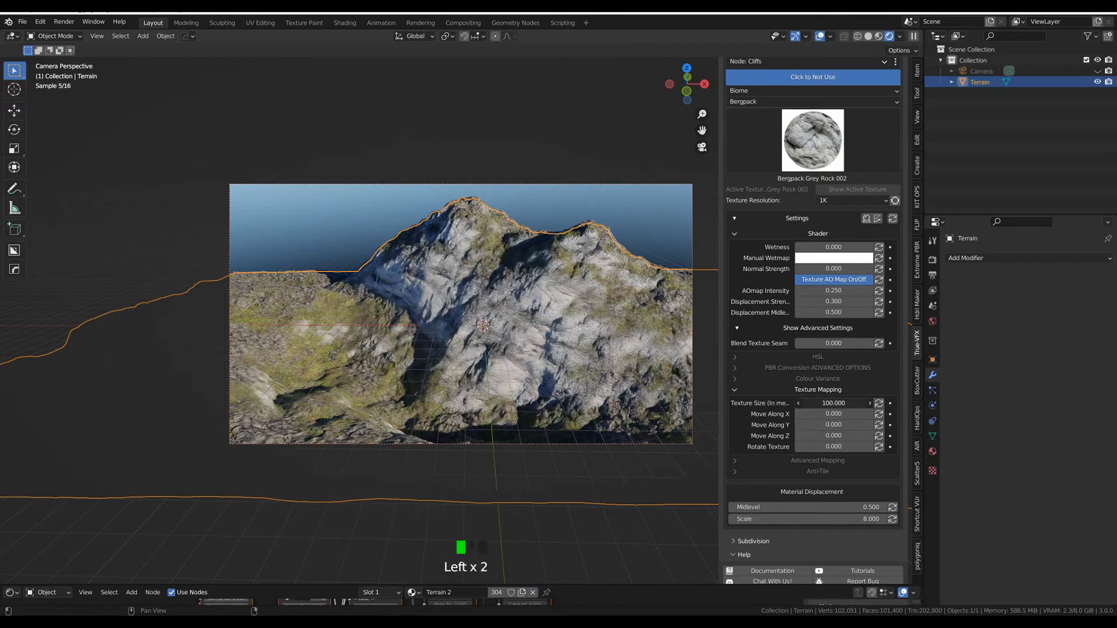
drag(838, 403, 884, 402)
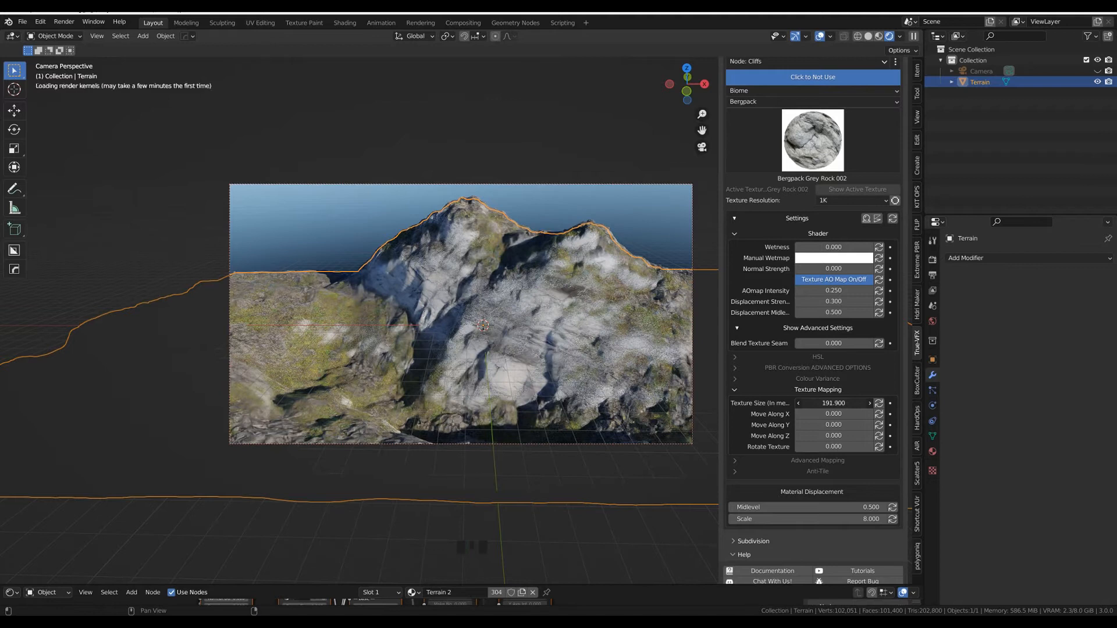
drag(884, 403, 847, 403)
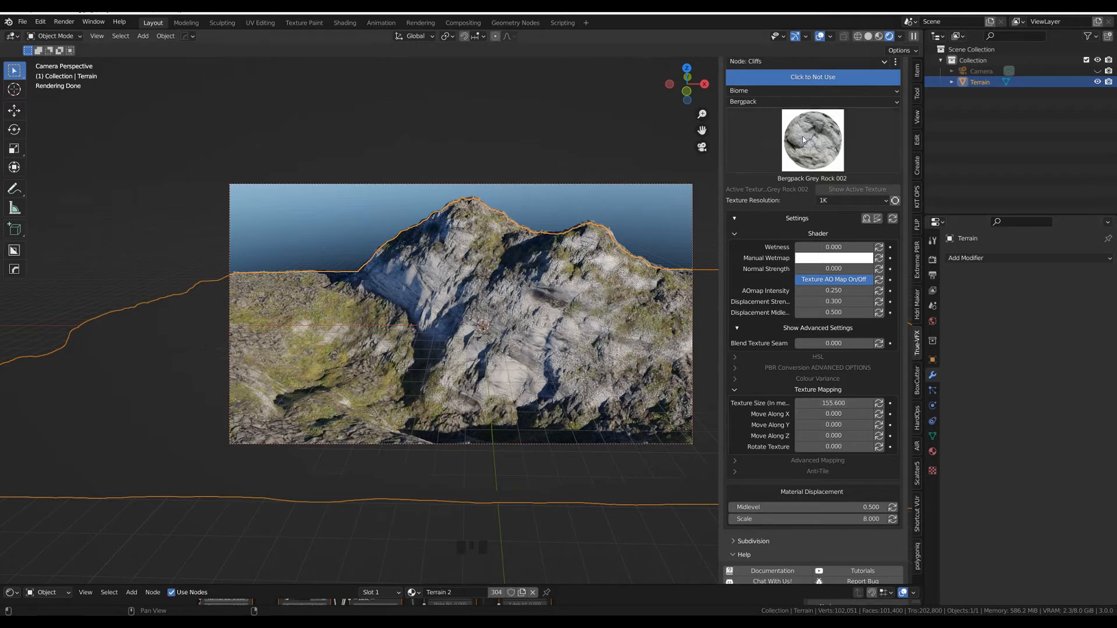
Step: Assign the Bergpack Dark Rock 001 texture to the cliffs and set its texture size to 50
click(803, 140)
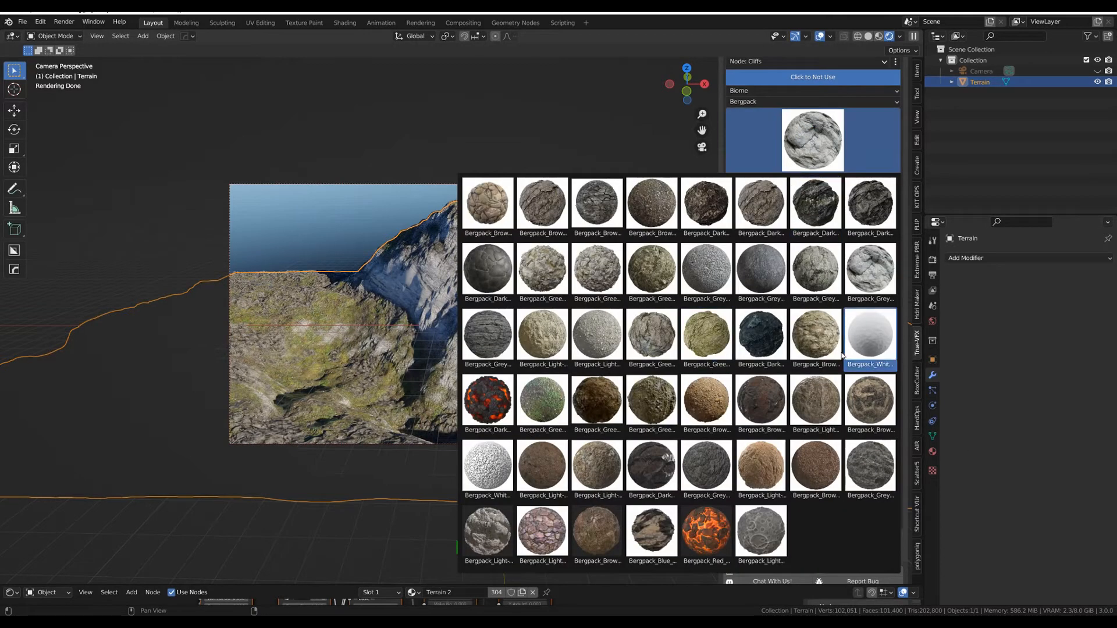
click(835, 226)
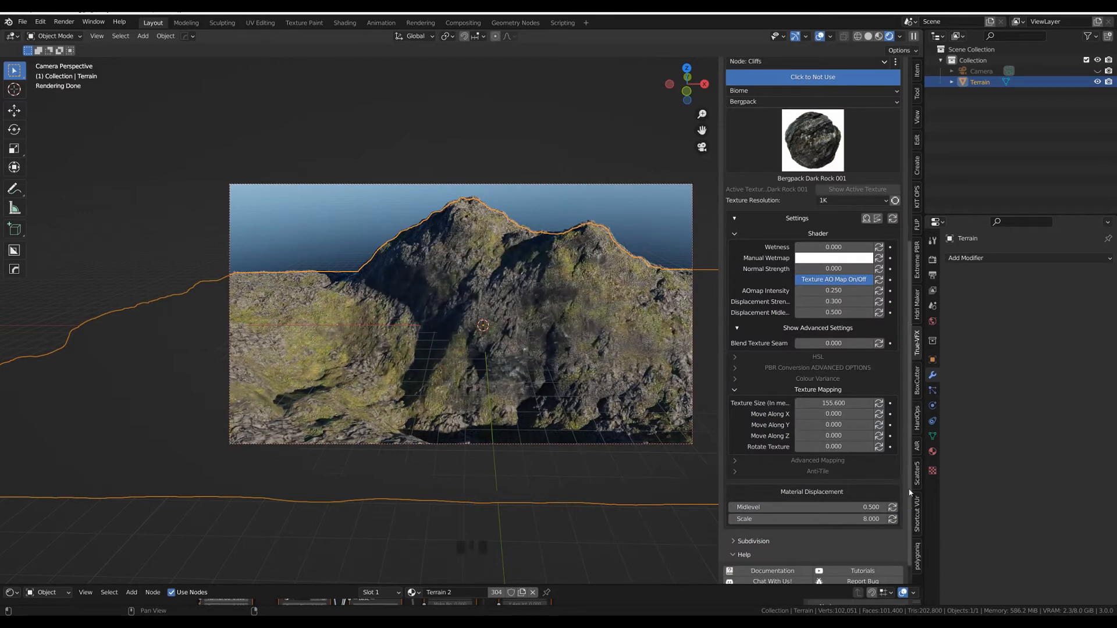
click(835, 403)
text(50)
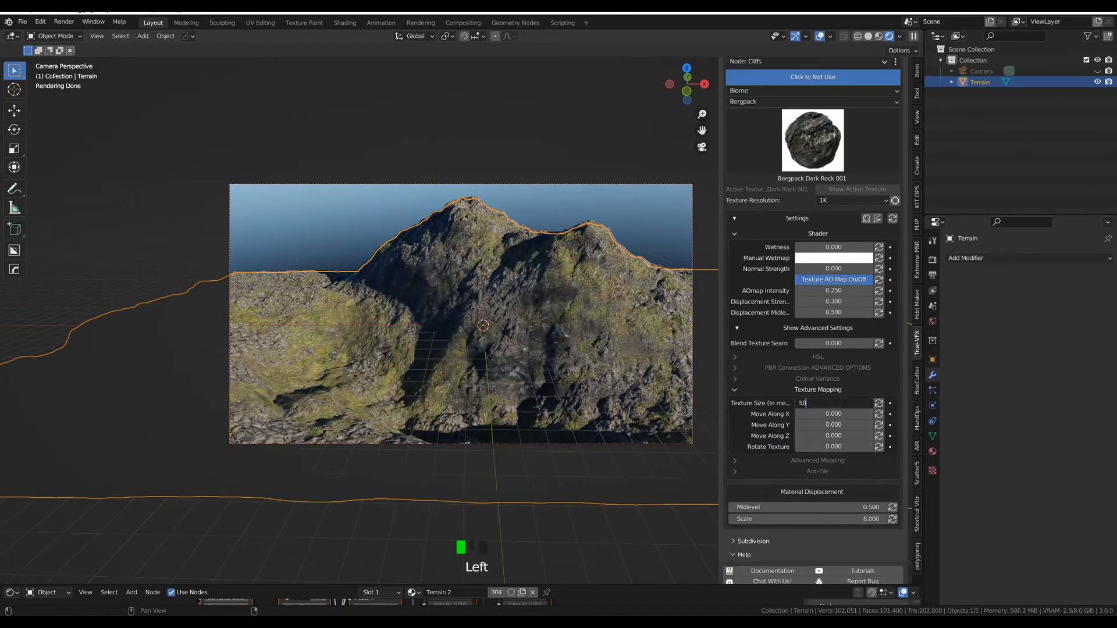
key(Return)
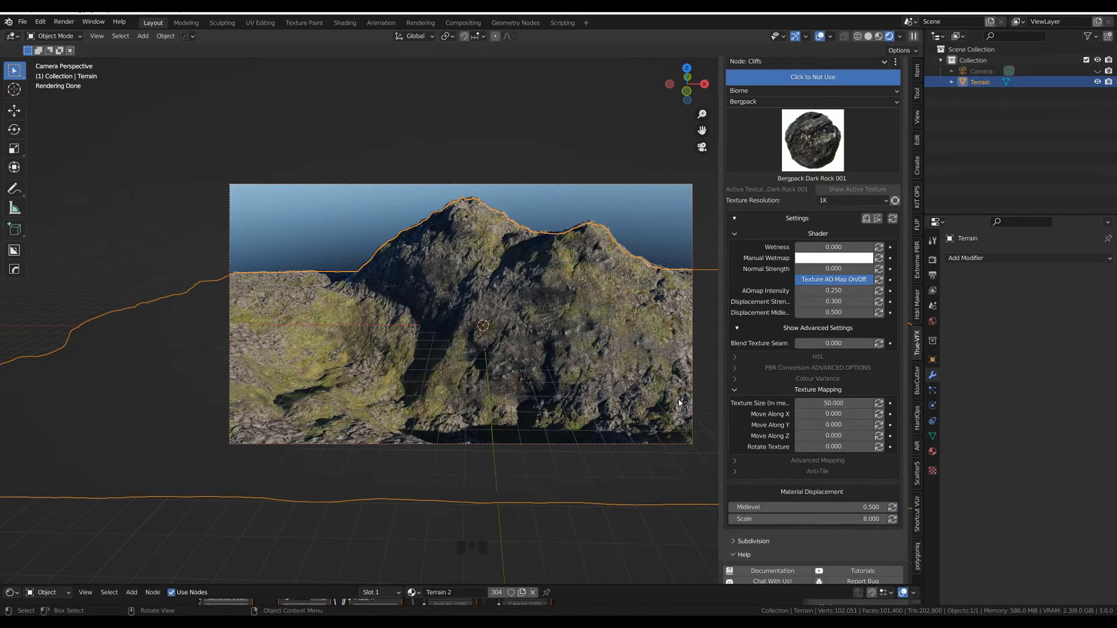
Step: Deselect the terrain and add a water surface using the Tropical/Lagoons preset
click(509, 116)
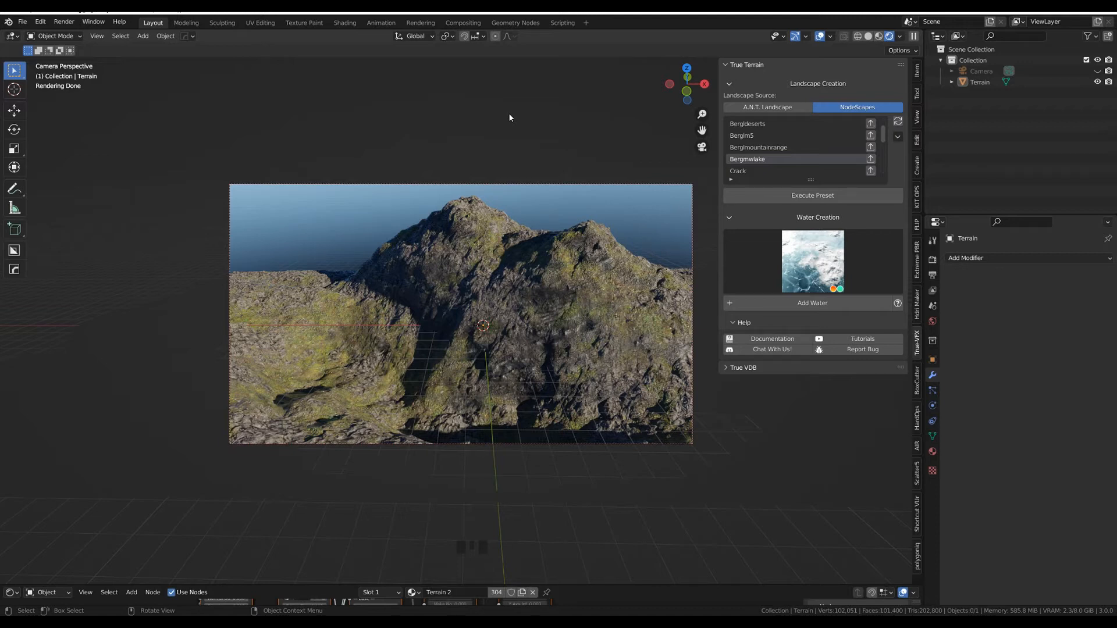
click(841, 269)
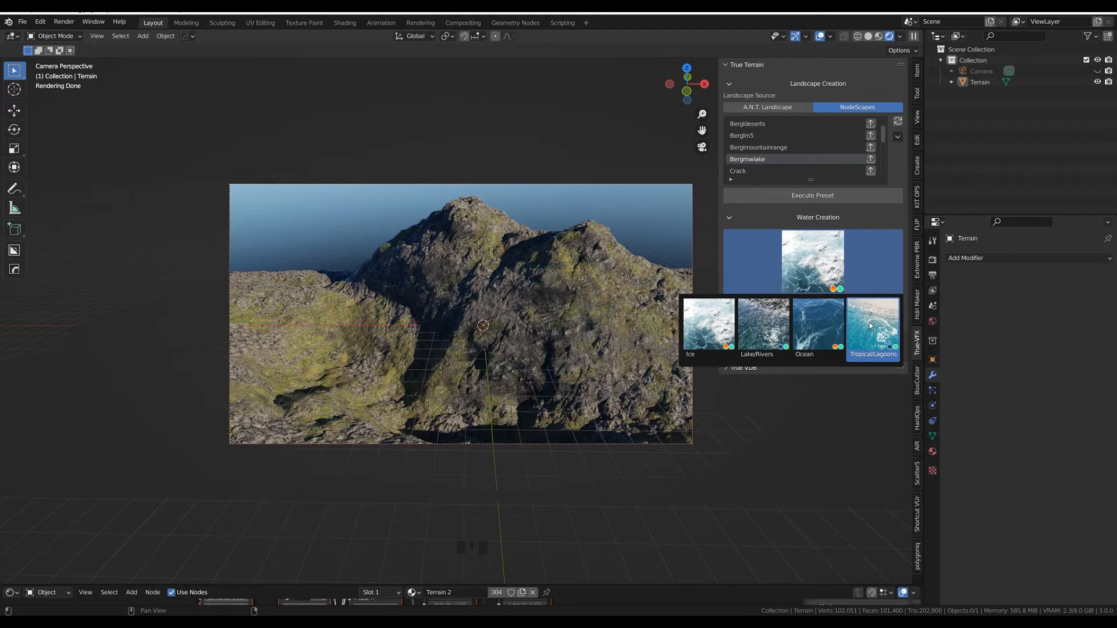
click(869, 323)
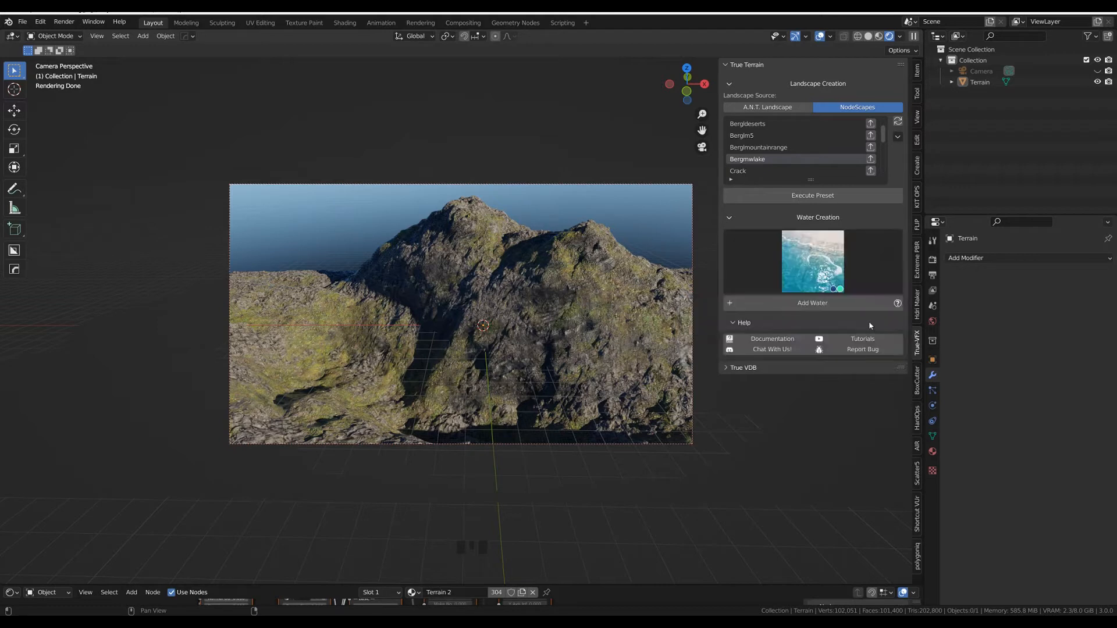
click(808, 303)
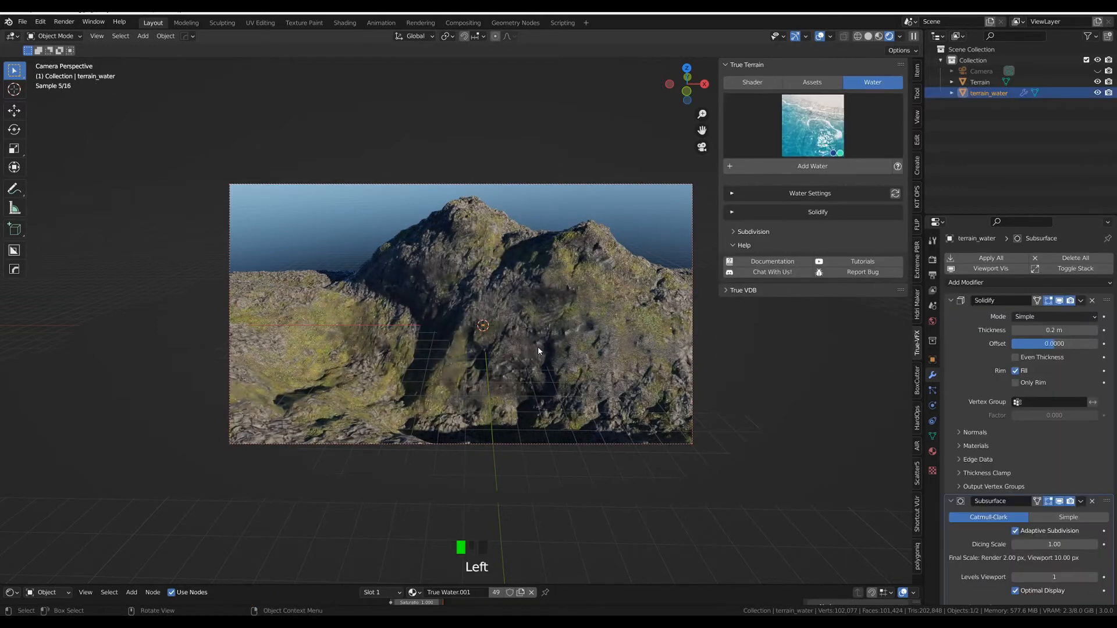
Step: Scale the water surface by 100 and lower it along Z until it fills only the basin below the mountain
text(s100)
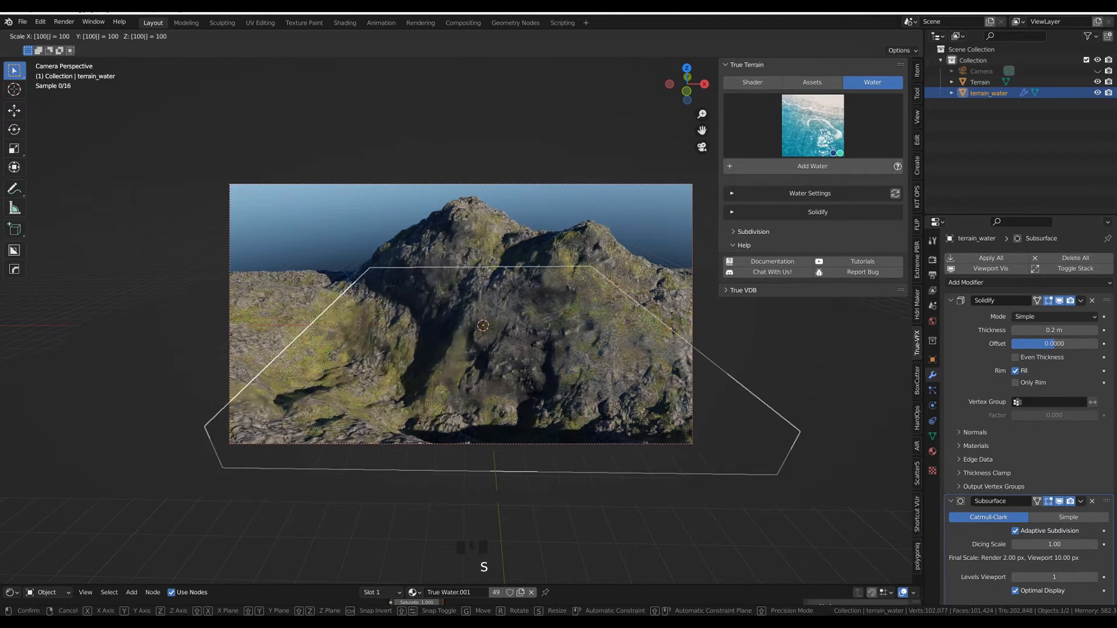
key(Return)
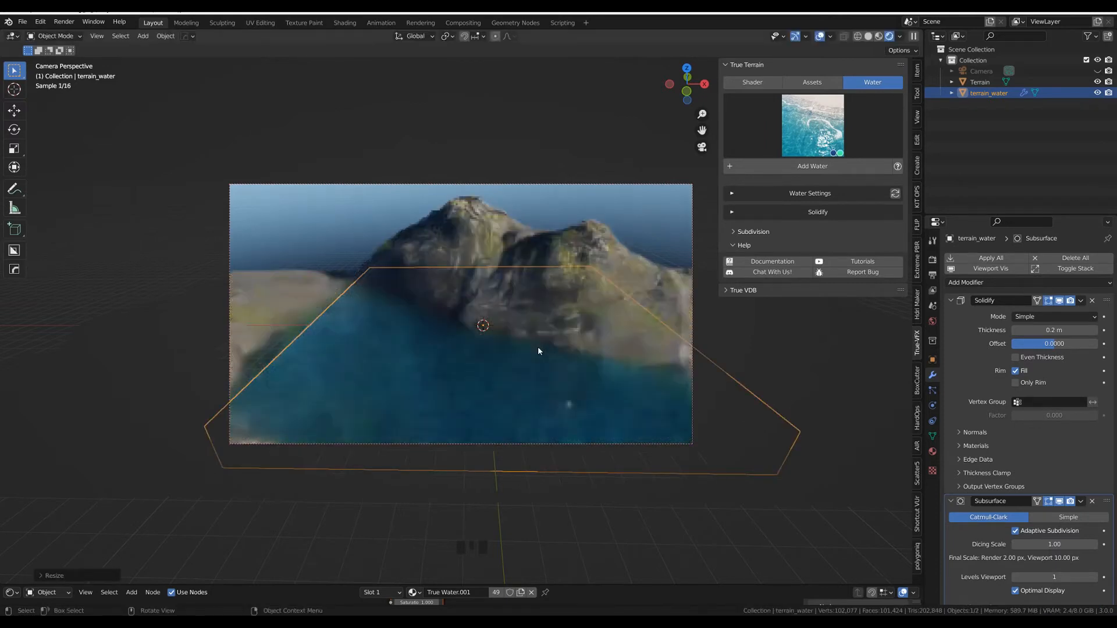
key(g)
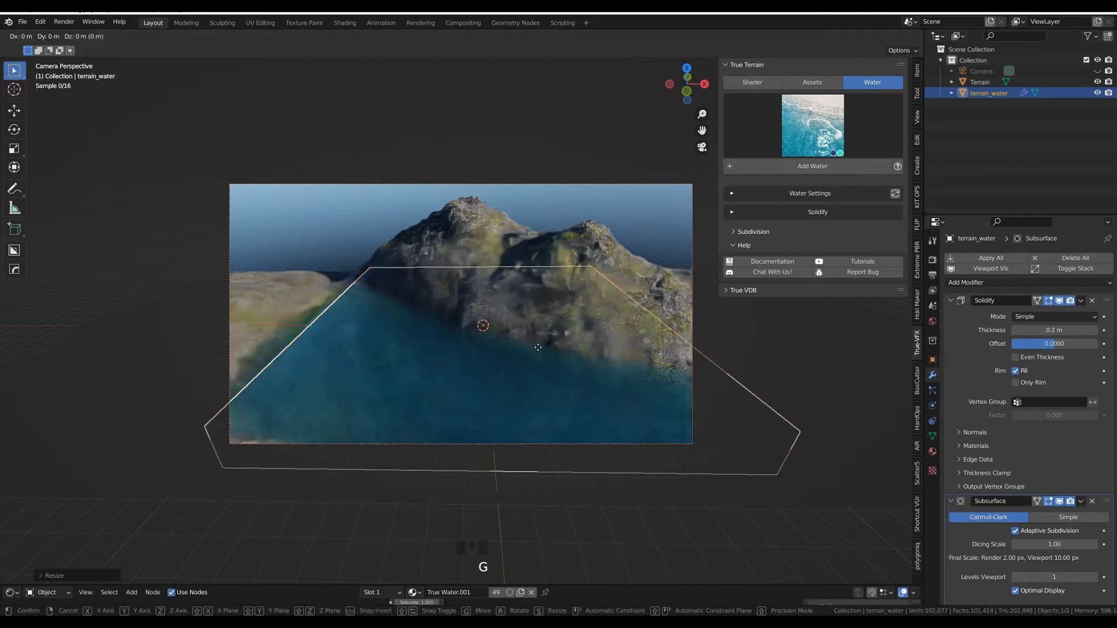
key(z)
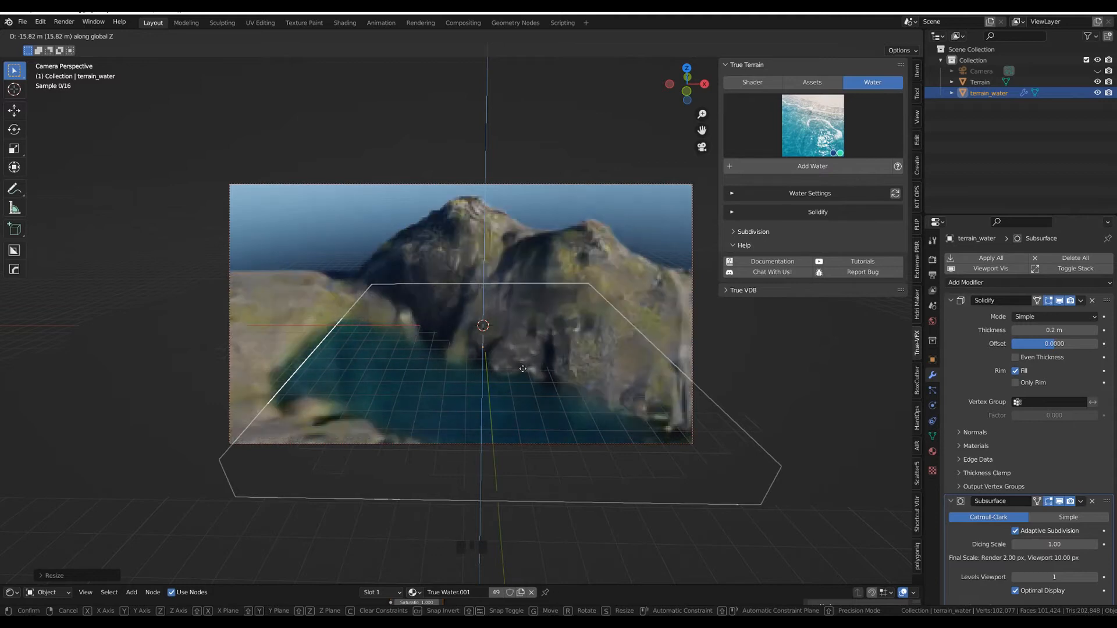
click(519, 371)
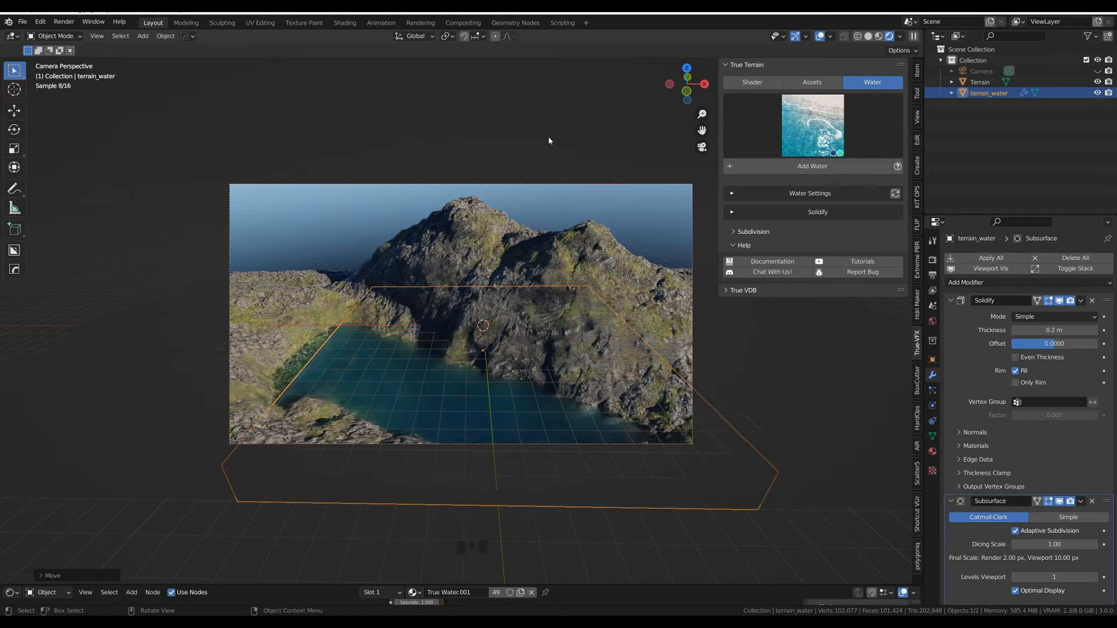
Step: Hide the floor grid overlay in the viewport
click(830, 36)
click(799, 89)
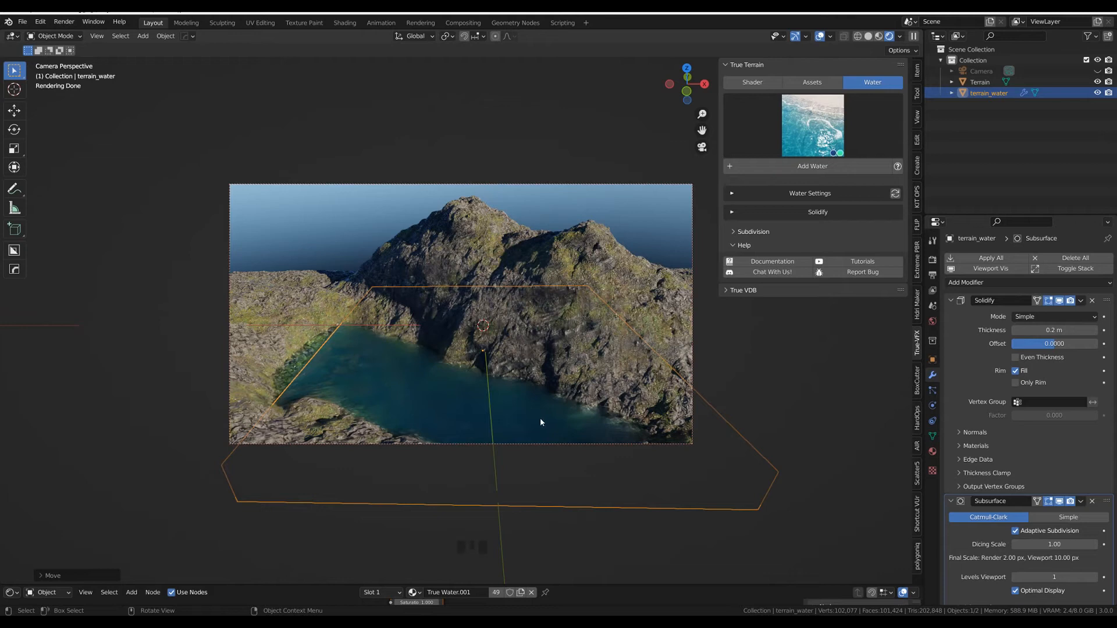
Step: Stretch the water surface along X until it spans the full camera frame, and apply its scale
key(s)
key(x)
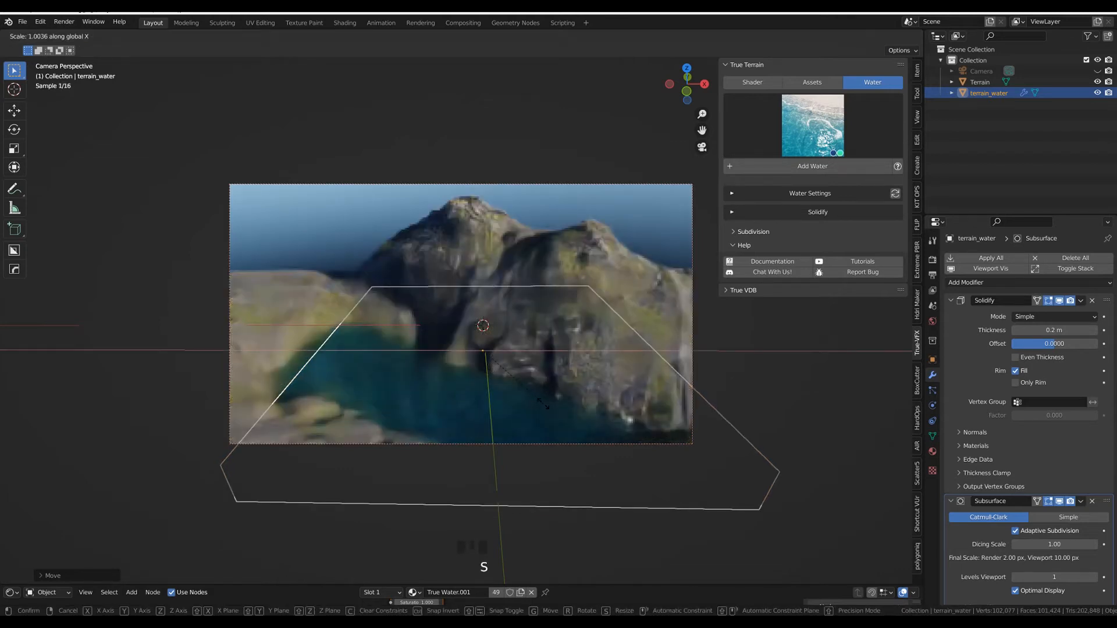
click(613, 417)
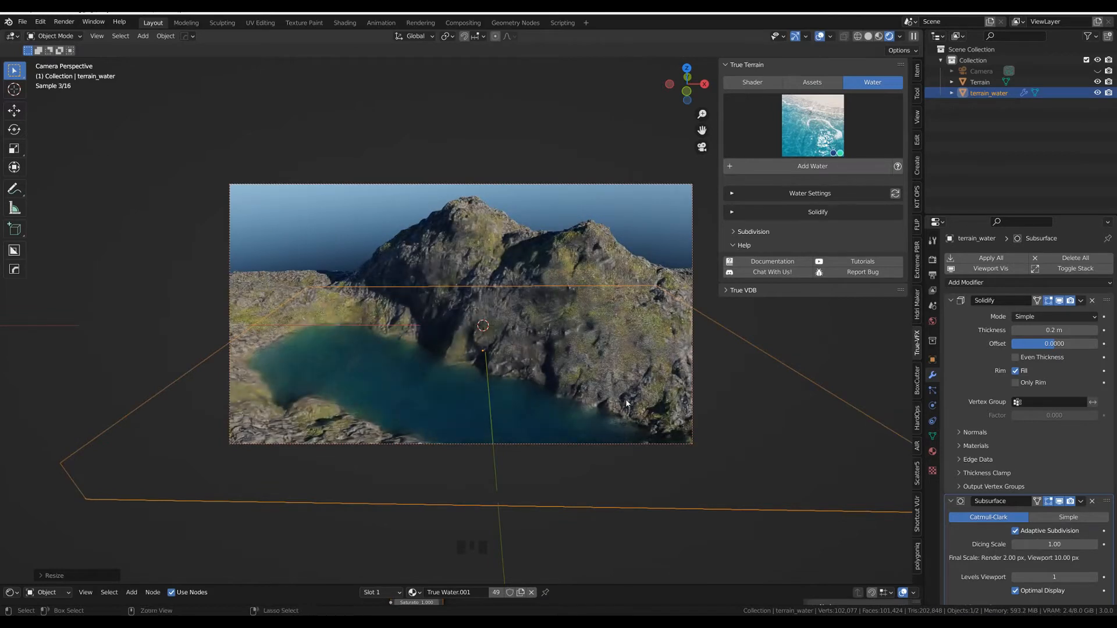
key(ctrl+a)
click(596, 425)
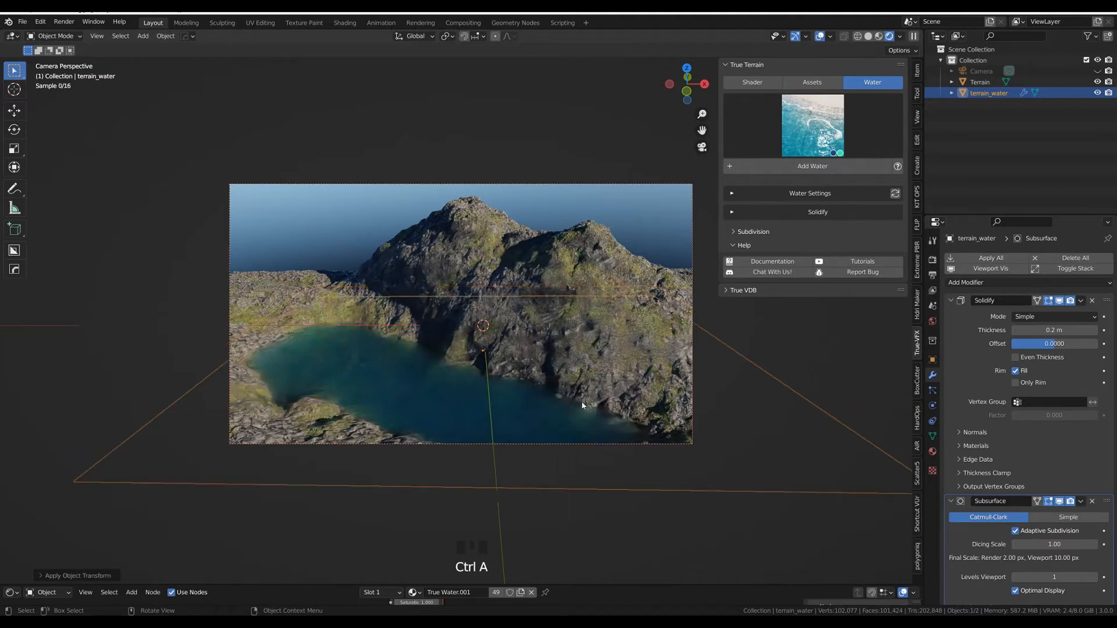
Step: Set the water's Solidify offset to -1 and its thickness to 10 m
click(732, 212)
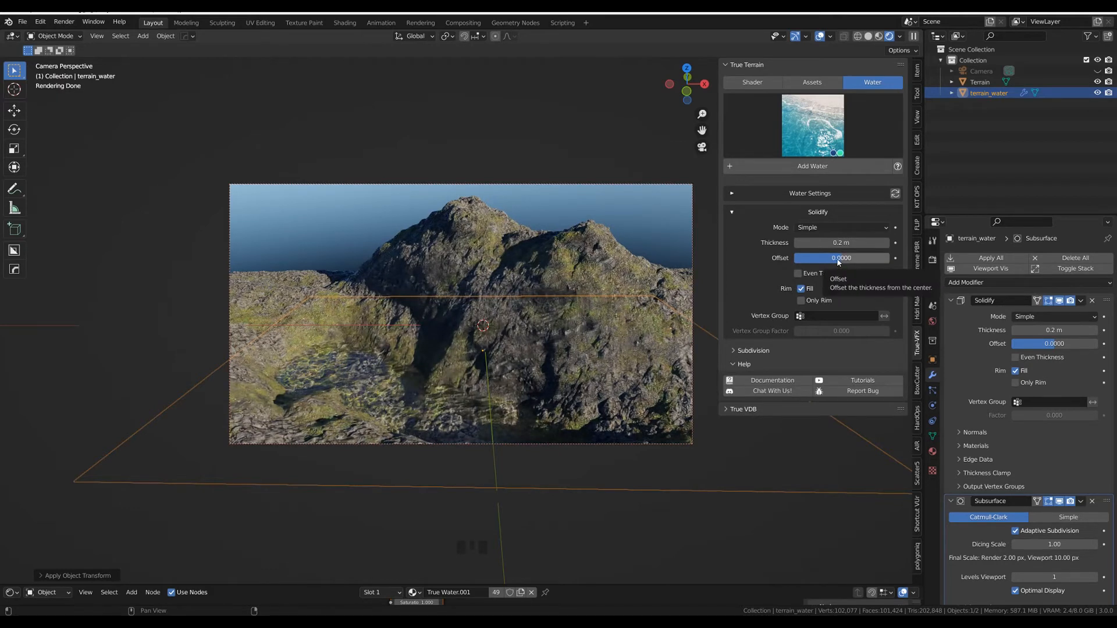
drag(838, 262, 802, 262)
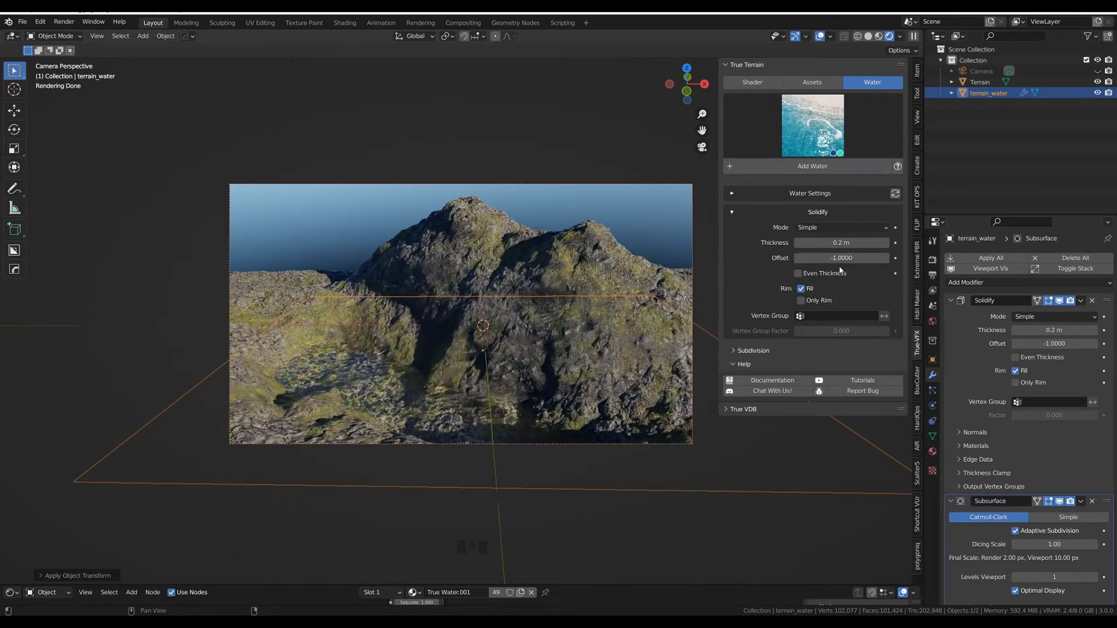
drag(837, 243, 889, 243)
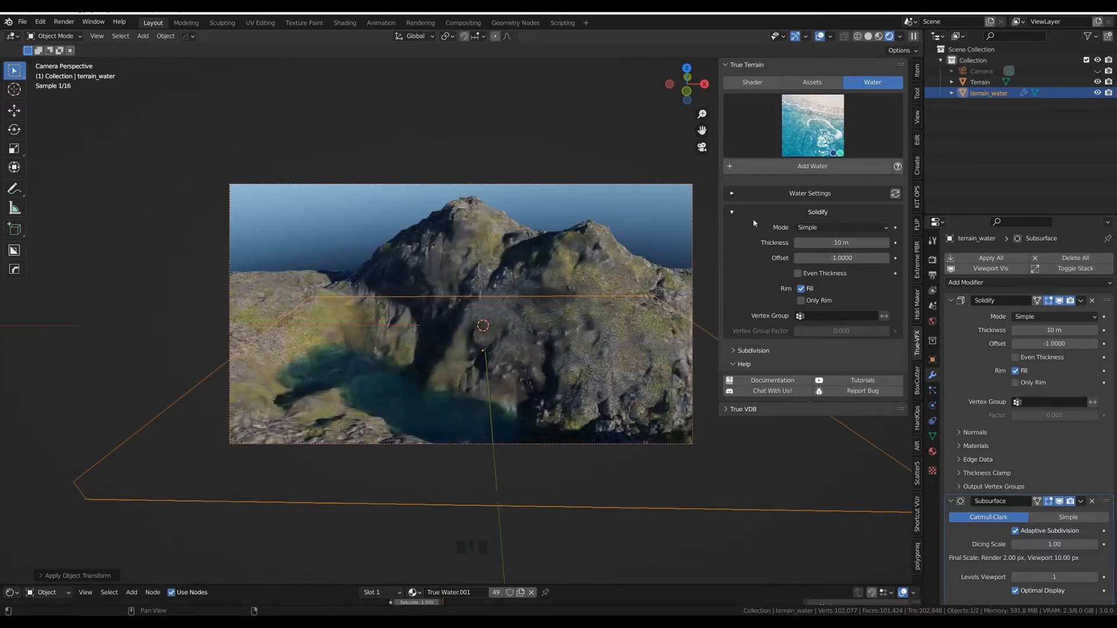
click(734, 210)
Step: Raise the water surface about 7 m along Z
key(g)
key(z)
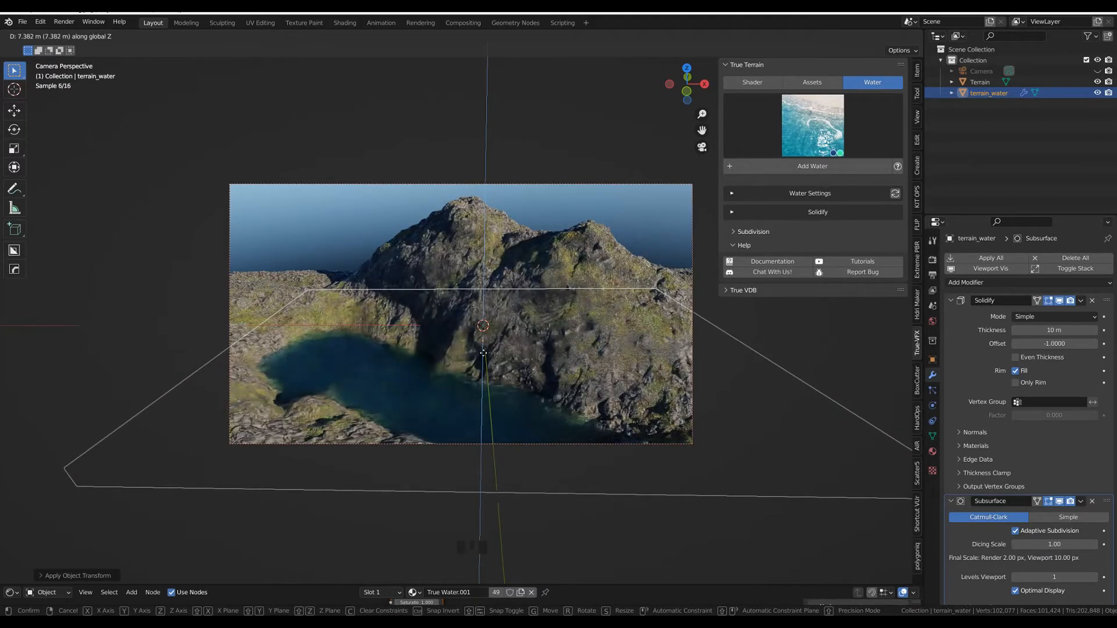
click(484, 352)
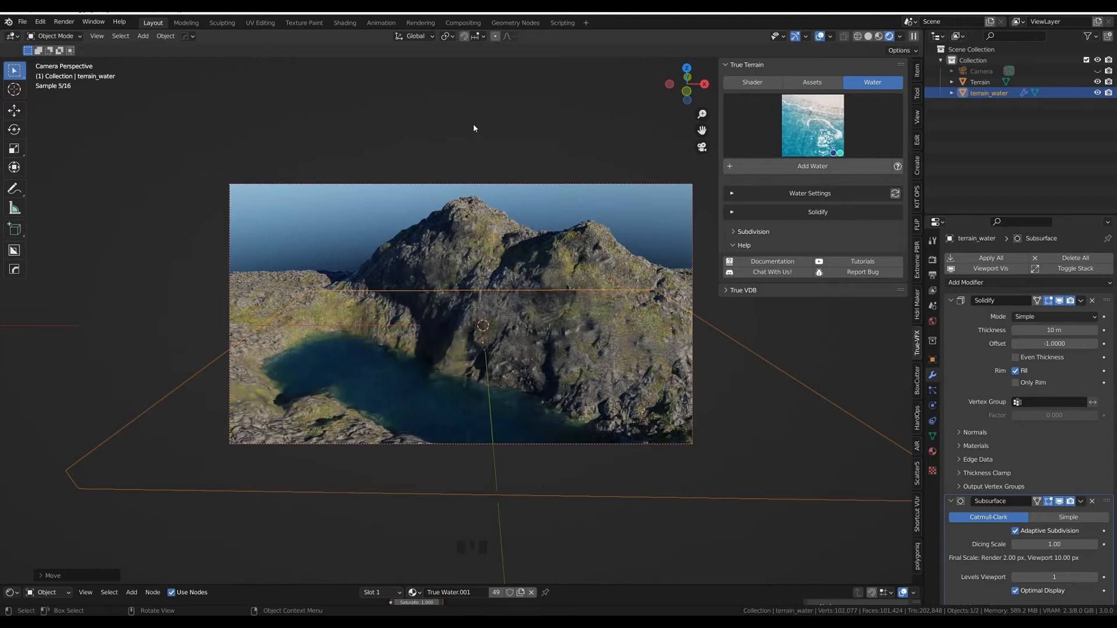
Step: Enable Lagoon Water in the water's shader controls
click(750, 198)
click(750, 198)
click(735, 196)
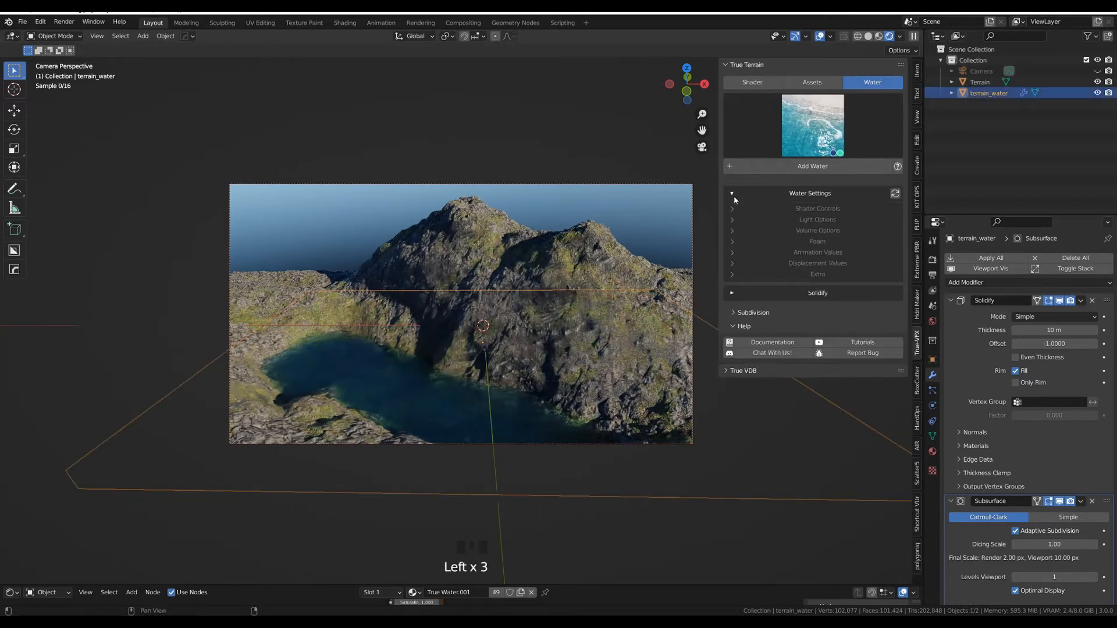
click(820, 211)
click(838, 233)
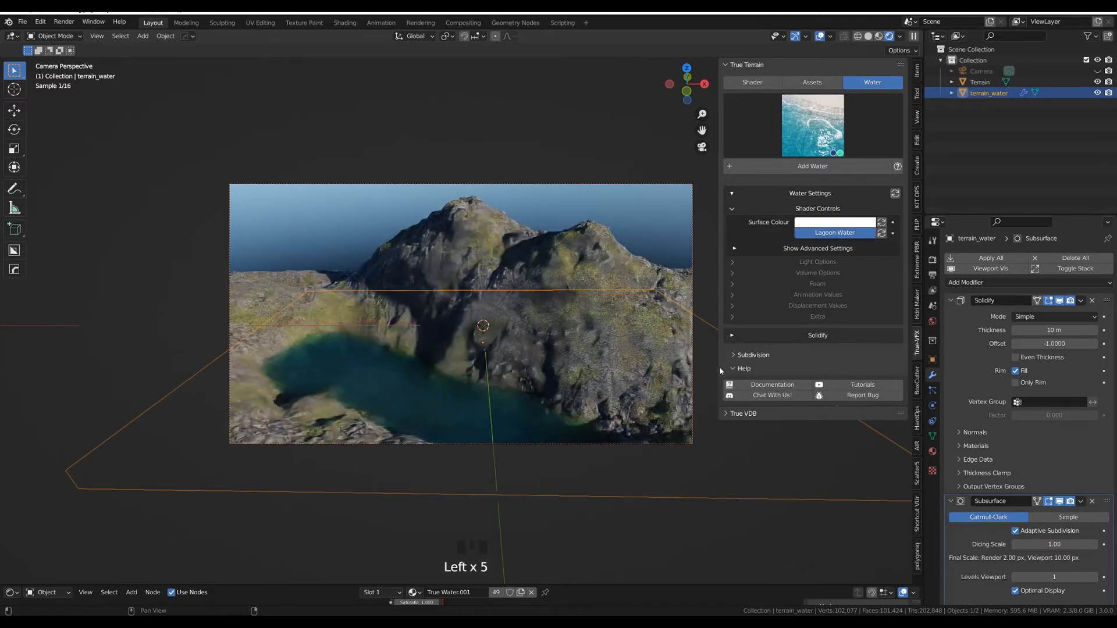
Step: Tint the water's surface colour a pale blue with hue 0.626, saturation 0.116 and value 0.849, and deselect the water
click(838, 222)
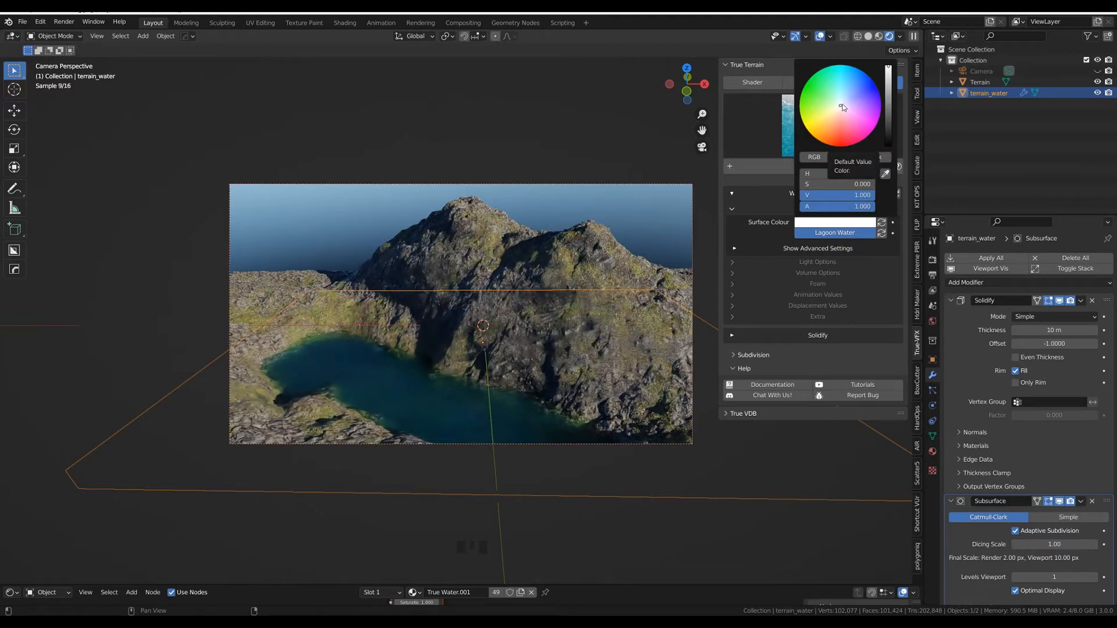
click(842, 104)
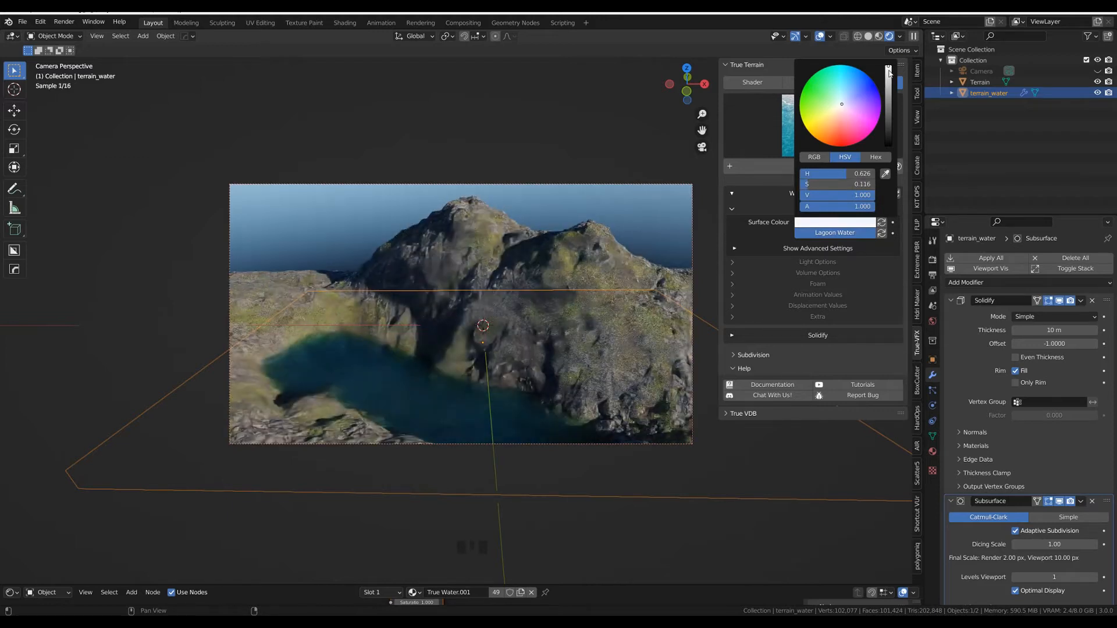
click(889, 73)
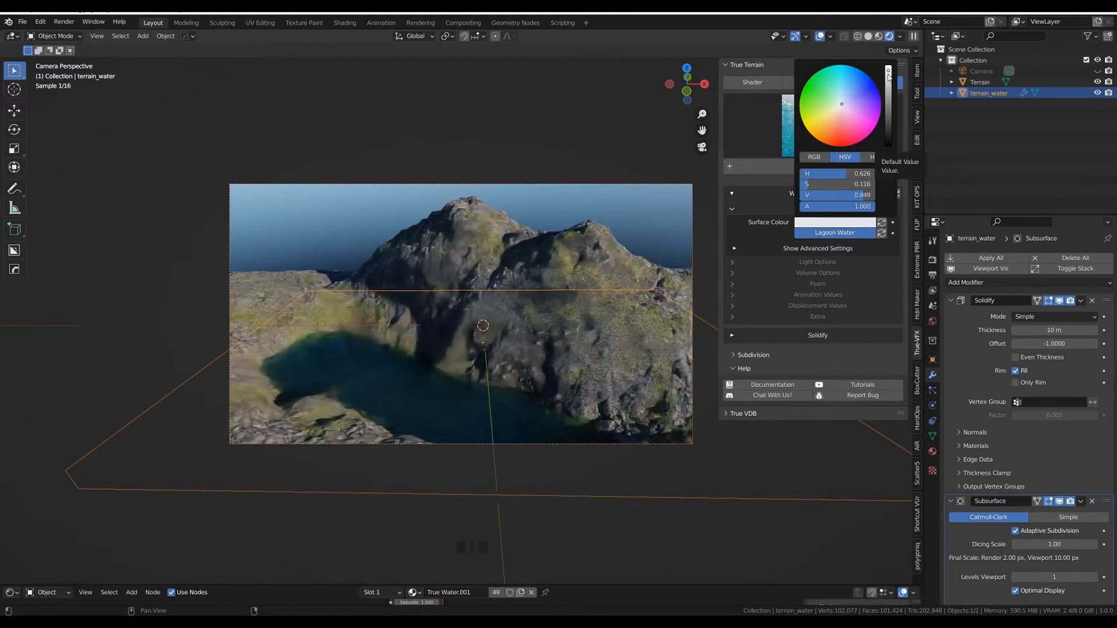
click(463, 111)
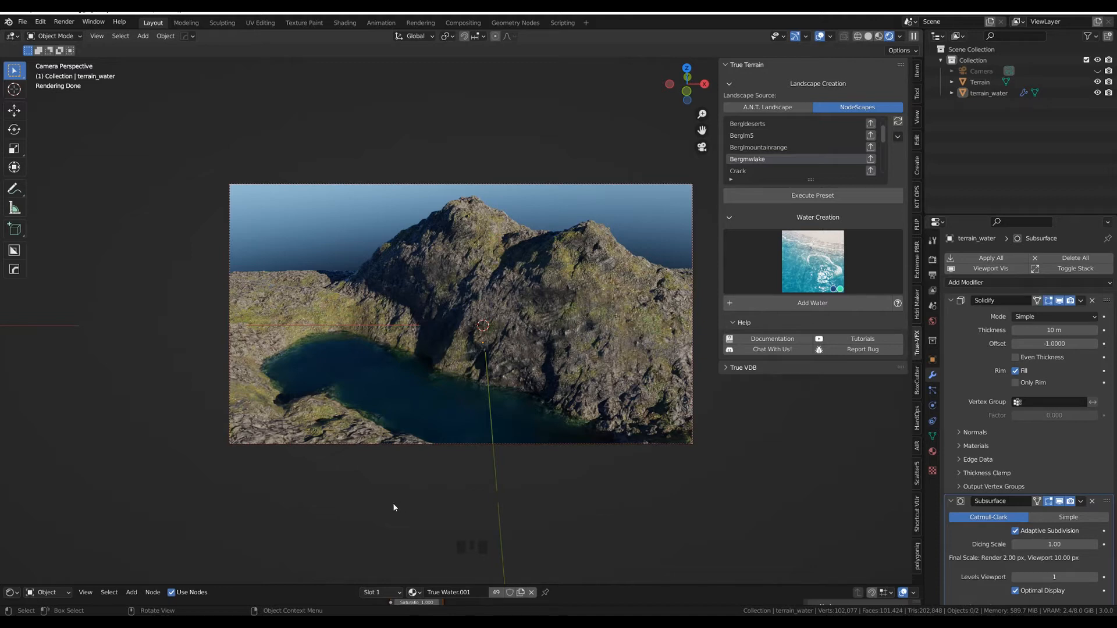
Step: Reselect the water and set the overall intensity of its displacement to 10
click(424, 397)
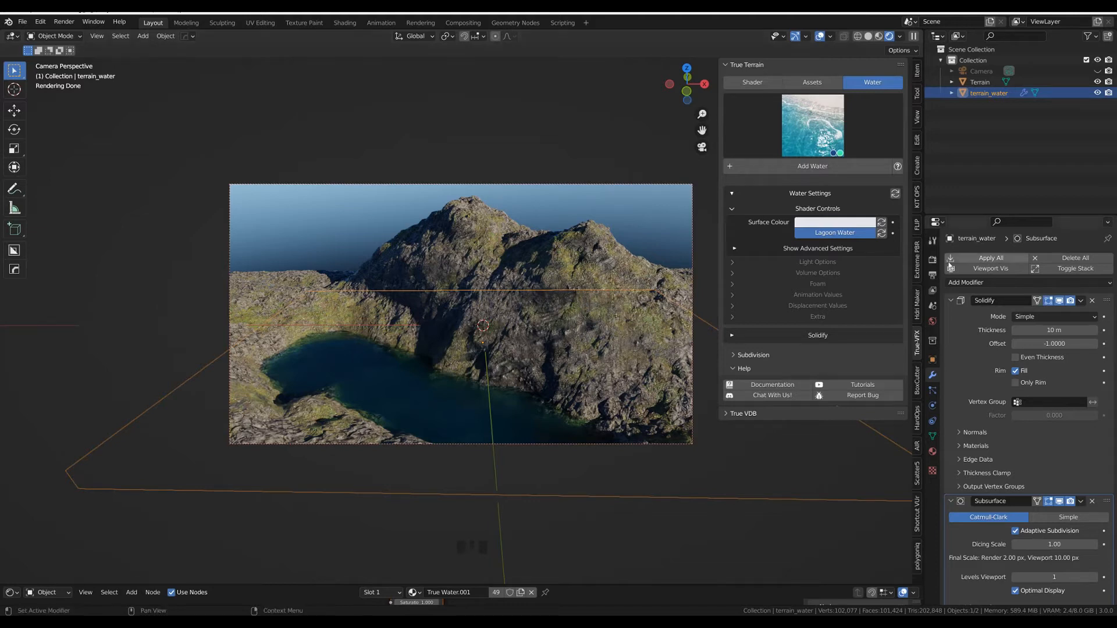
click(733, 306)
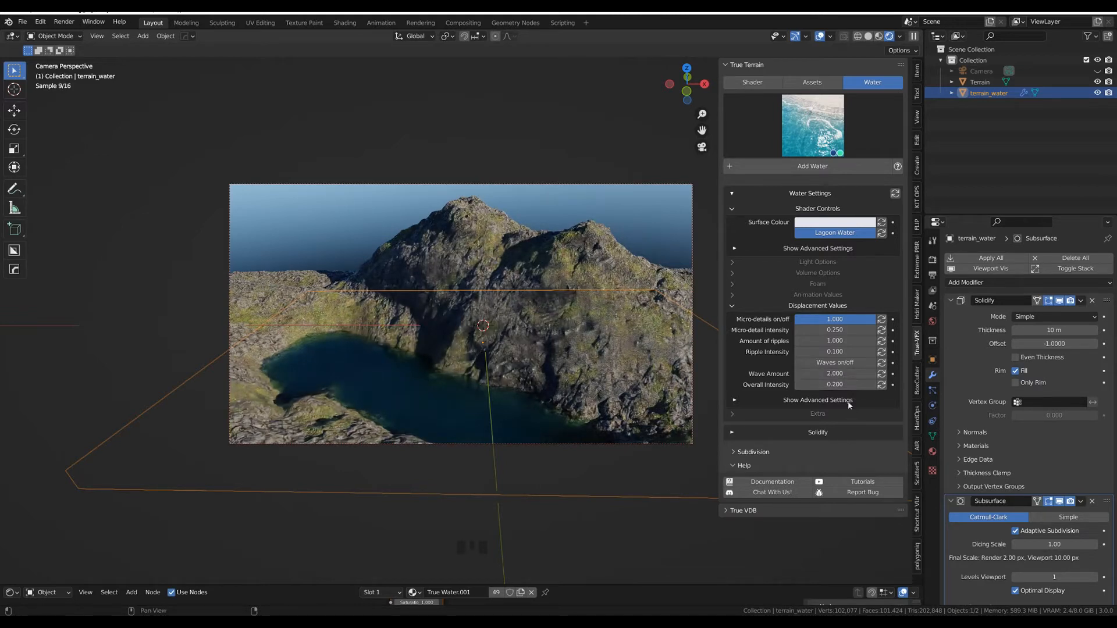
click(836, 385)
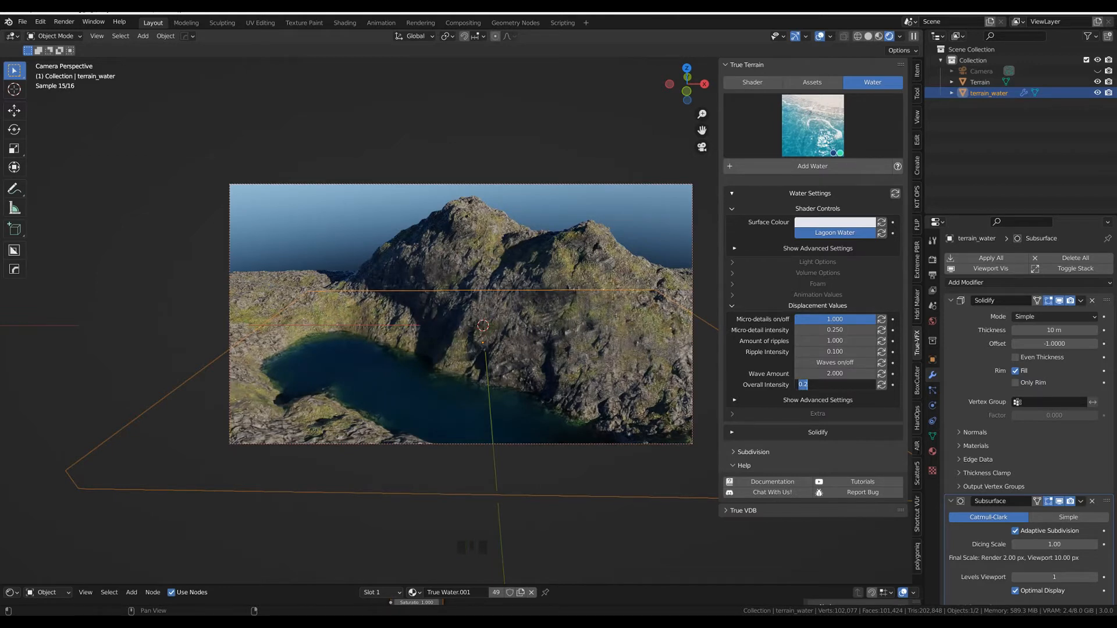
text(10)
key(Return)
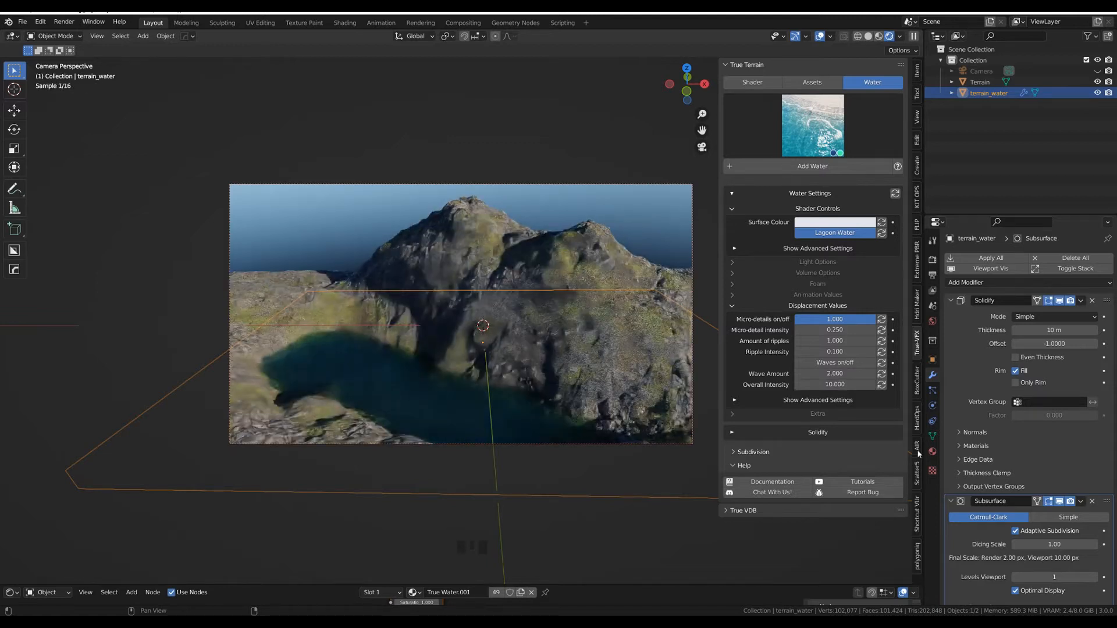
Step: Raise the water's ripple intensity to 0.3 and deselect the water
click(872, 352)
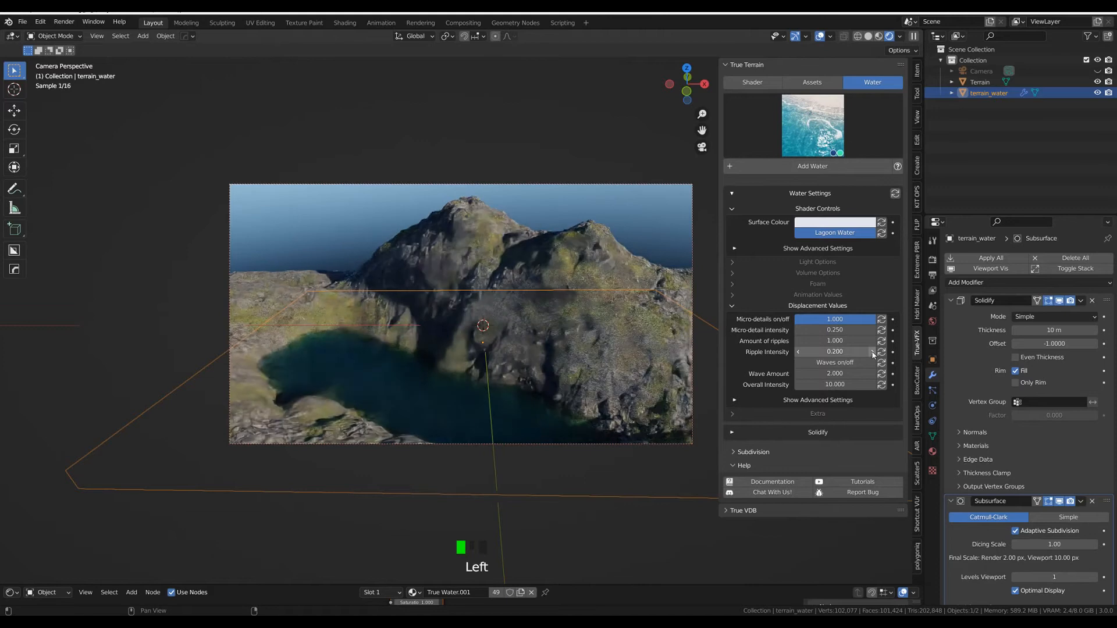
click(873, 352)
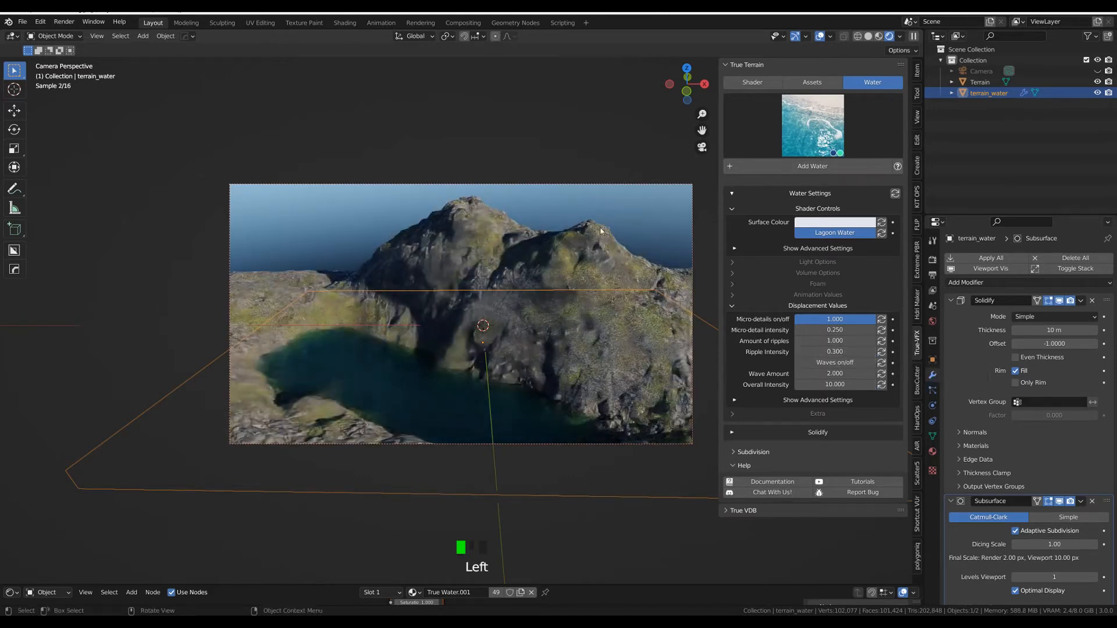
click(564, 132)
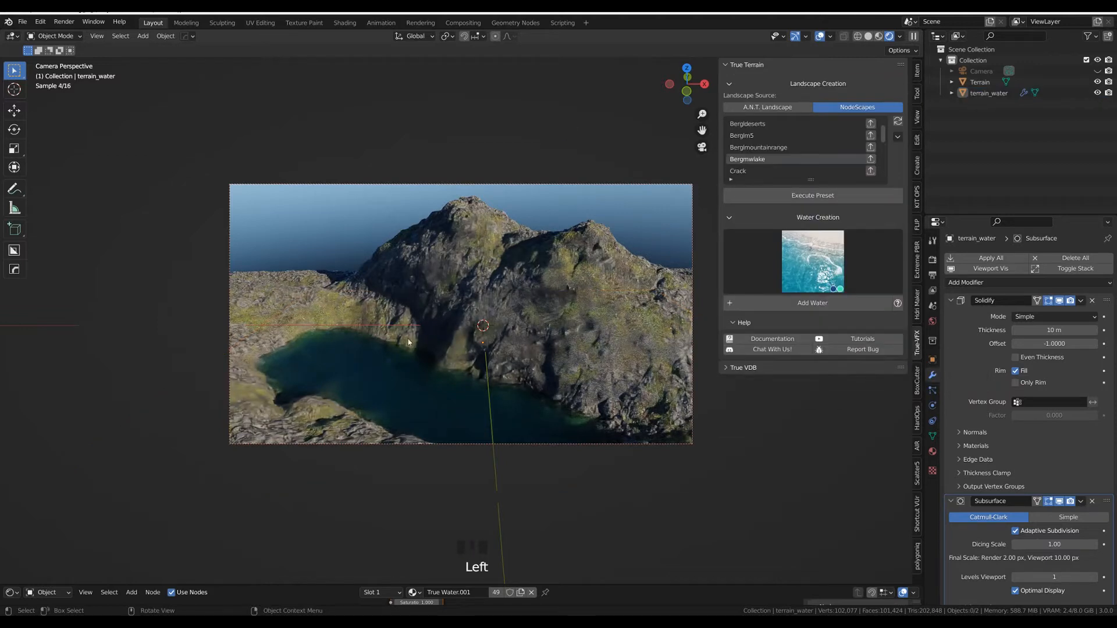
Step: Reselect the water, turn its foam on and set Enable Paintmap to 0
click(386, 369)
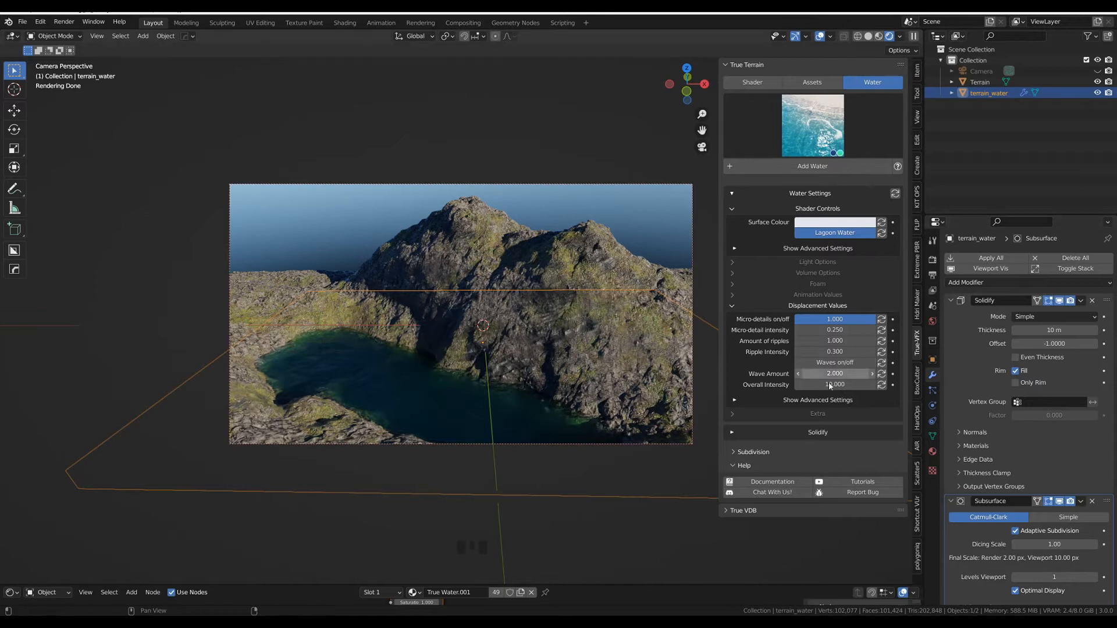
click(732, 285)
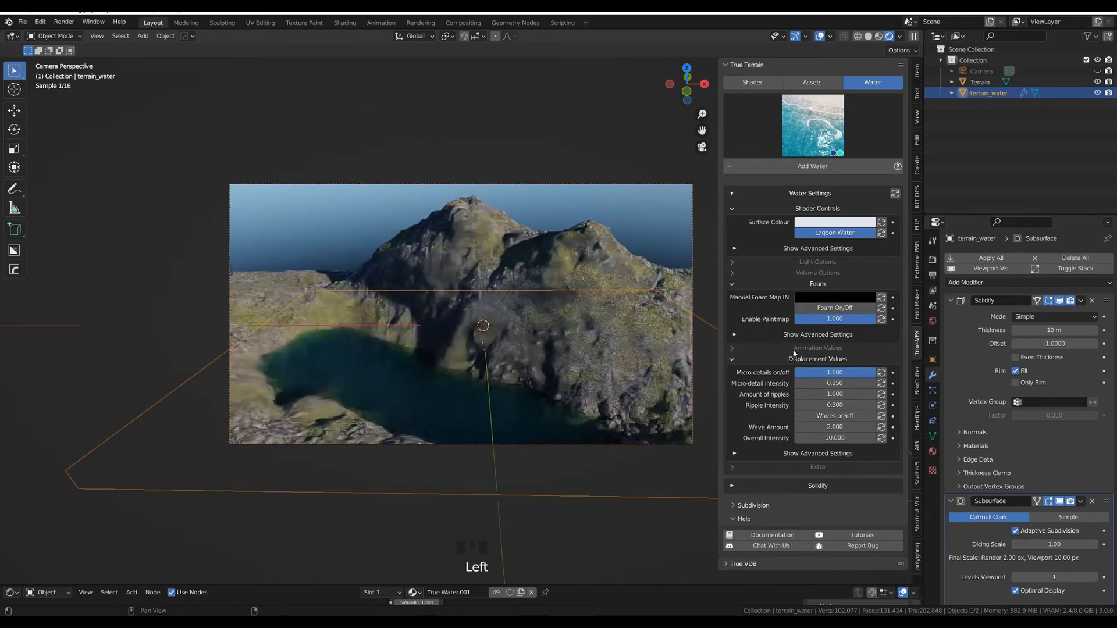
click(840, 309)
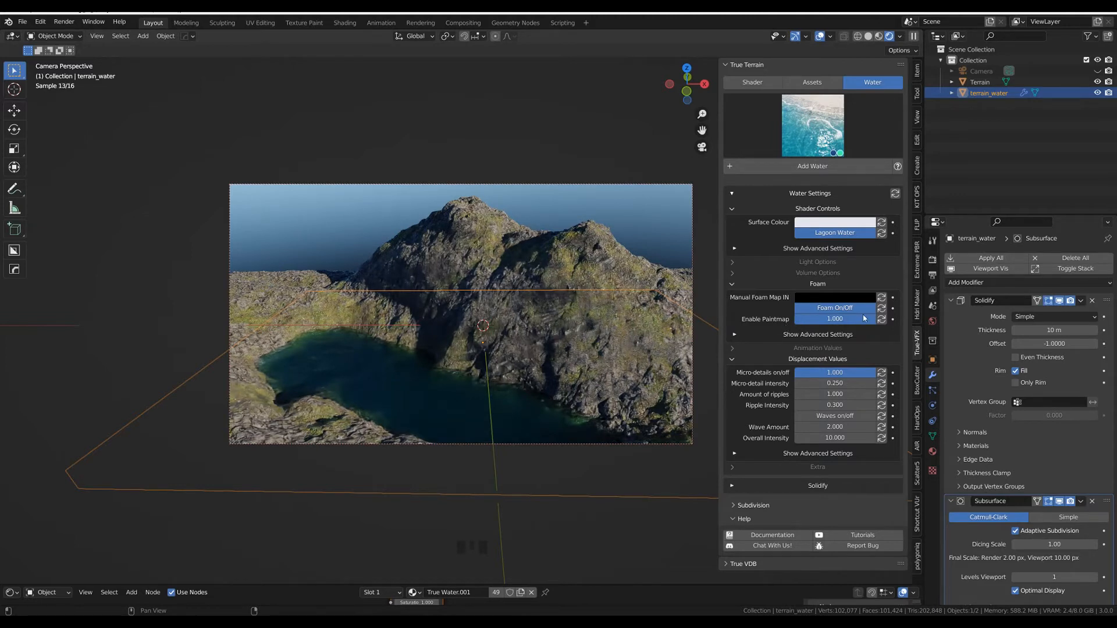
drag(872, 321, 795, 324)
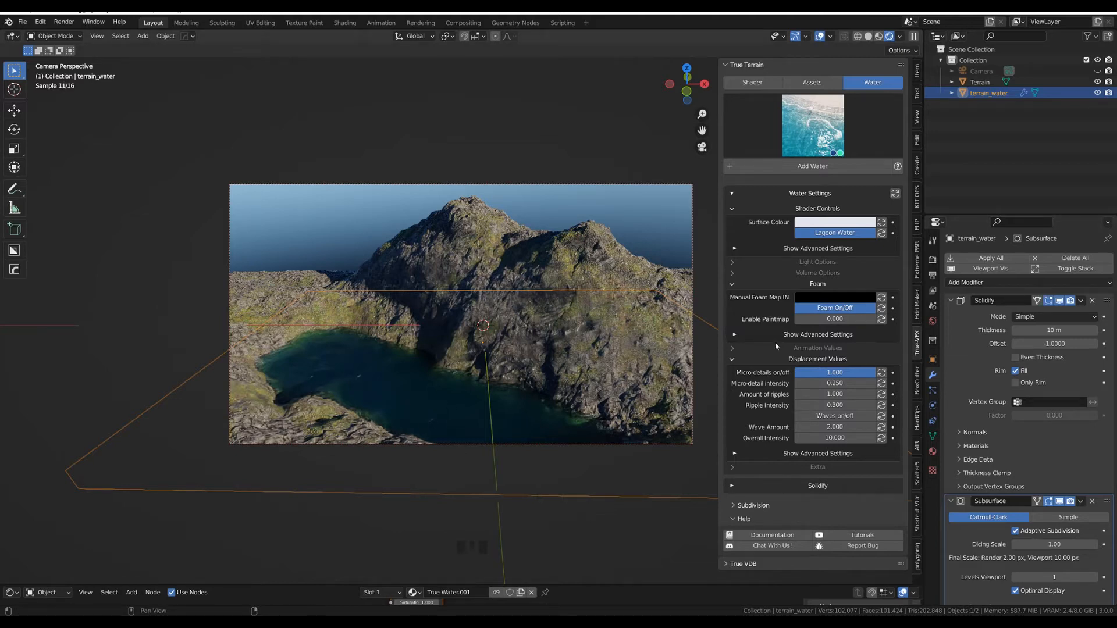
Step: Set the artistic distance in the foam's advanced settings to about 14.95
click(735, 336)
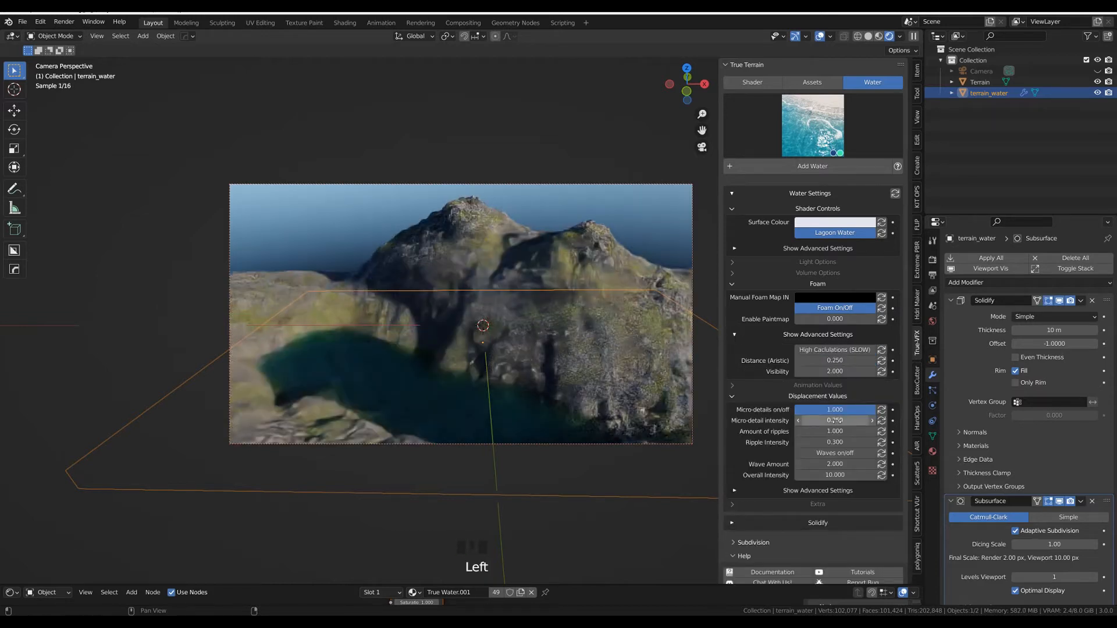
click(822, 360)
drag(821, 360, 883, 360)
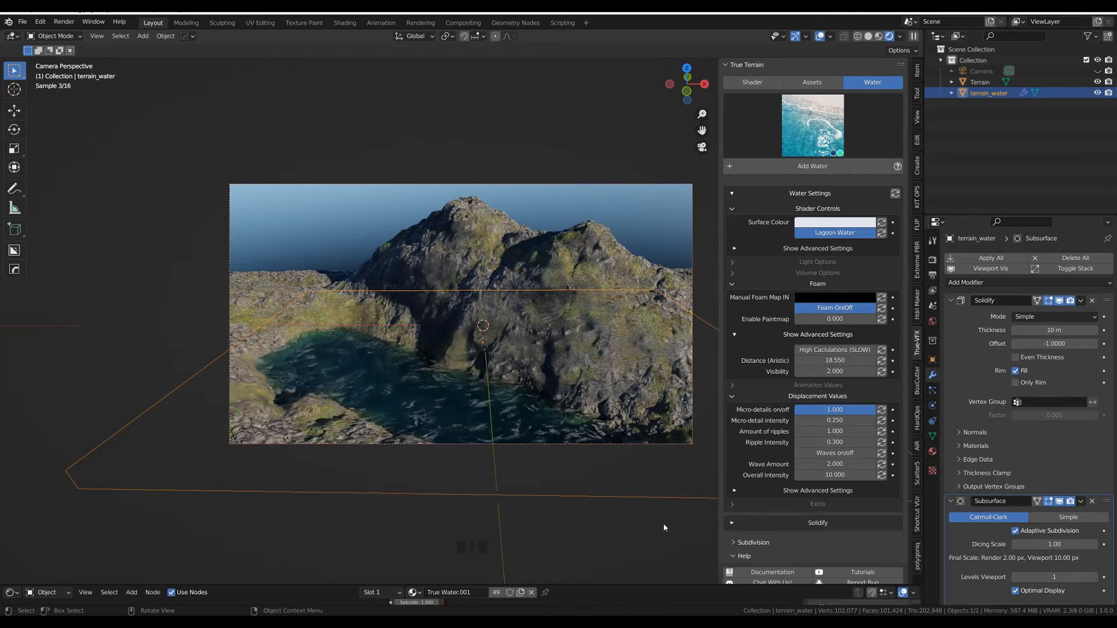
mouse_move(849, 361)
mouse_down()
mouse_move(831, 361)
mouse_move(840, 361)
mouse_up()
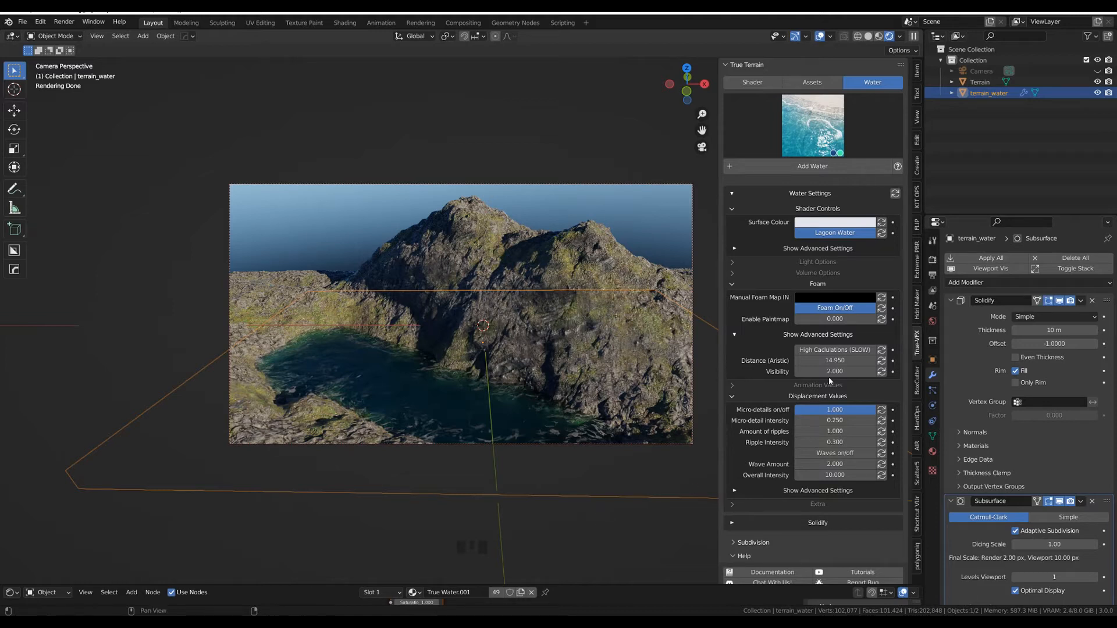
Step: Set the foam's visibility to 1
click(824, 371)
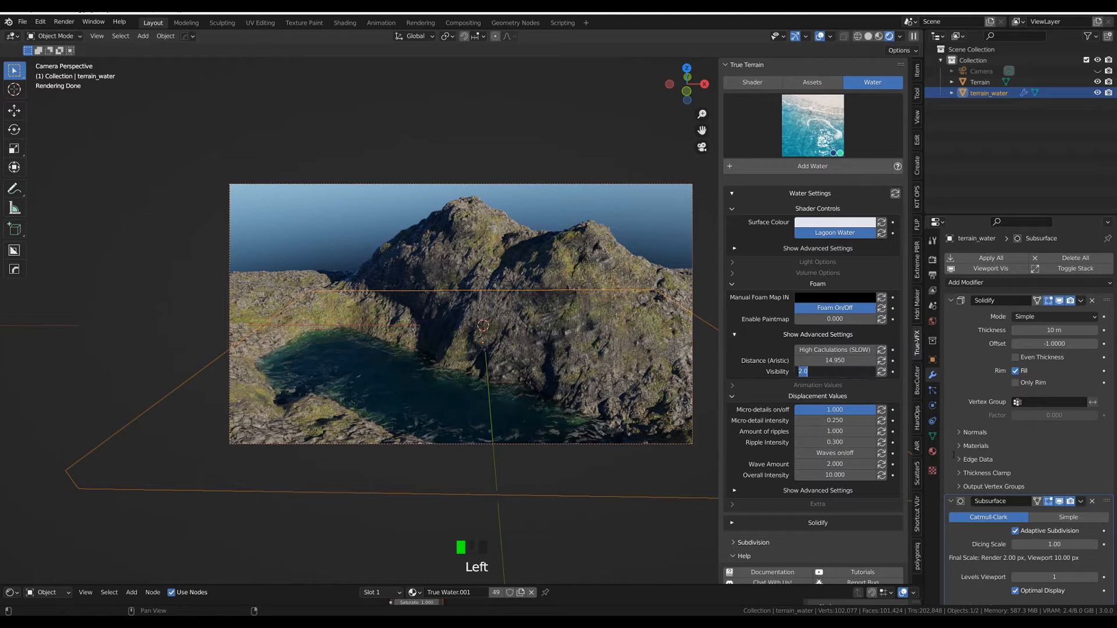
text(1)
key(Return)
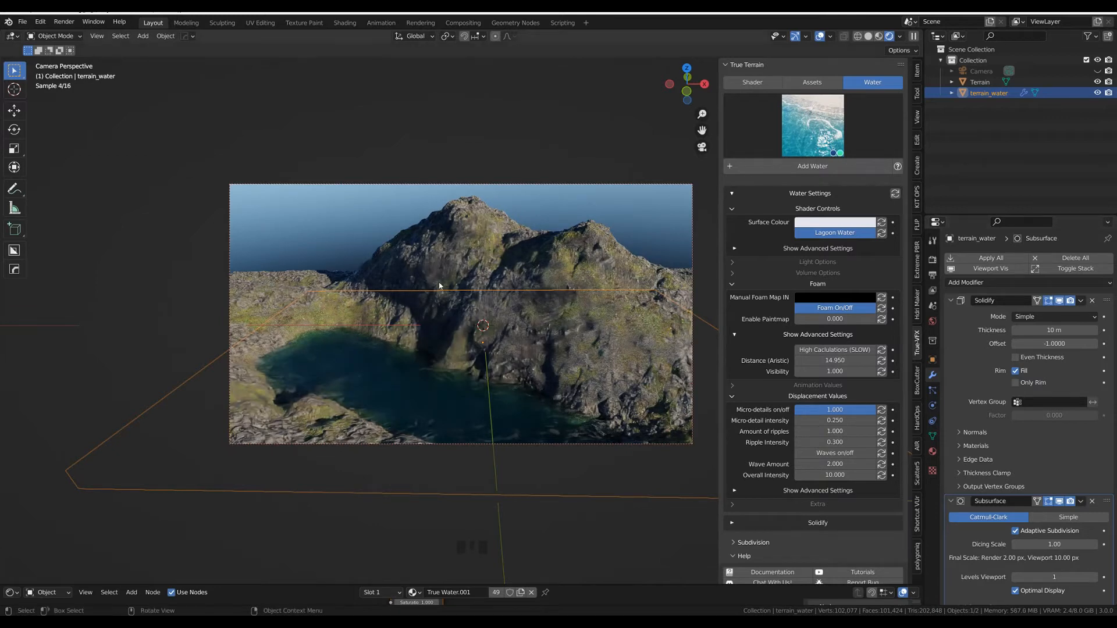
key(q)
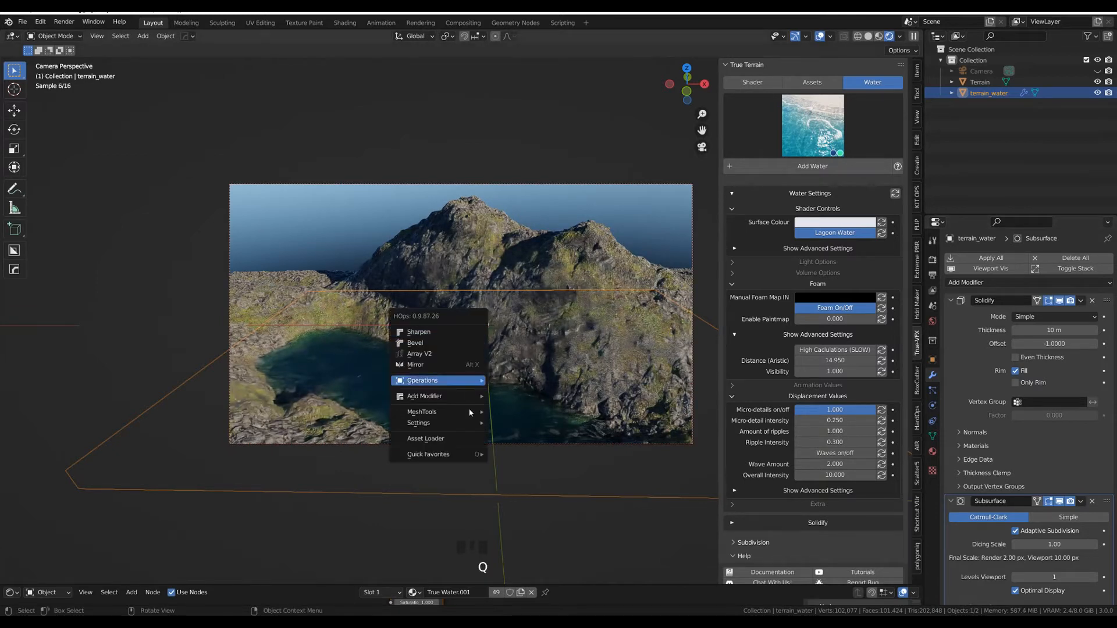
mouse_move(443, 456)
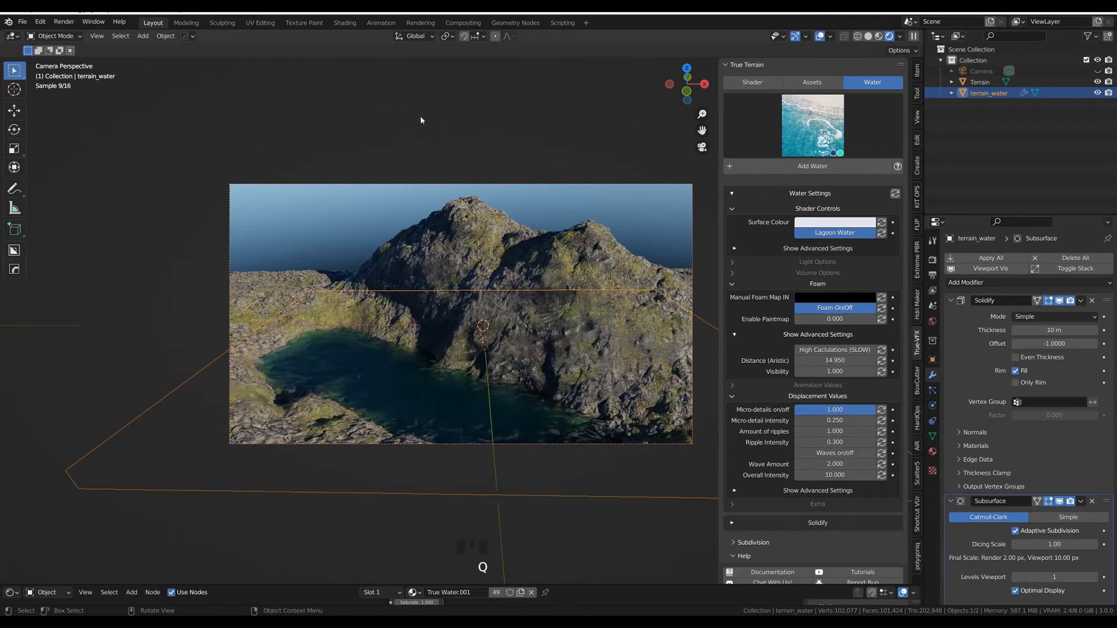
scroll(456, 332, up, 2)
shift+middle_drag(483, 319, 603, 543)
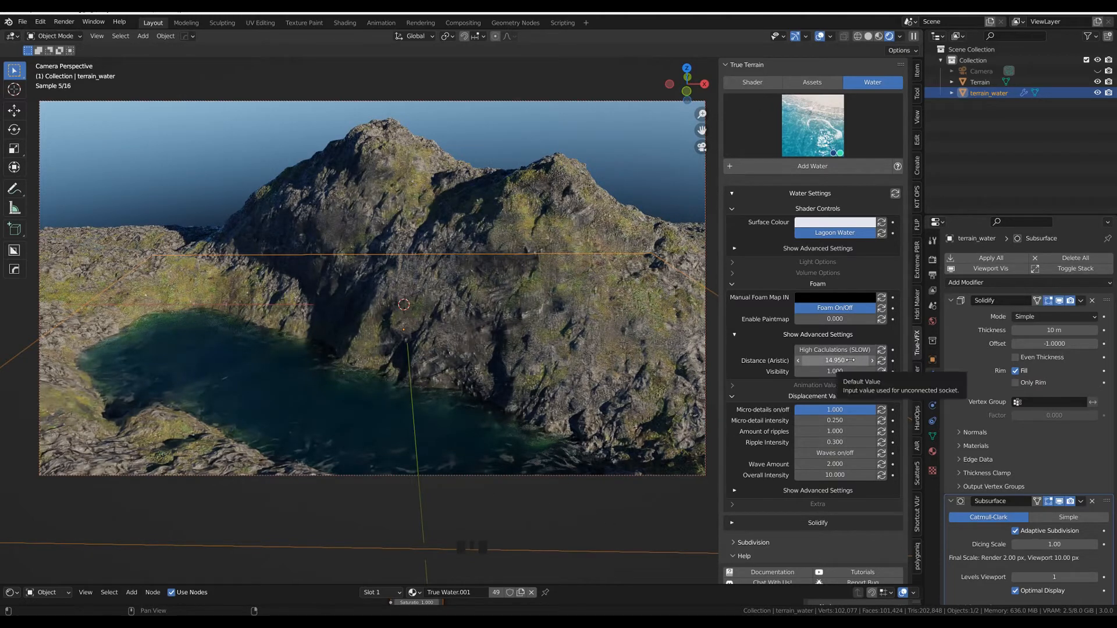
Step: Set the foam's visibility to 10 and turn on its High Calculations (SLOW) option
click(833, 371)
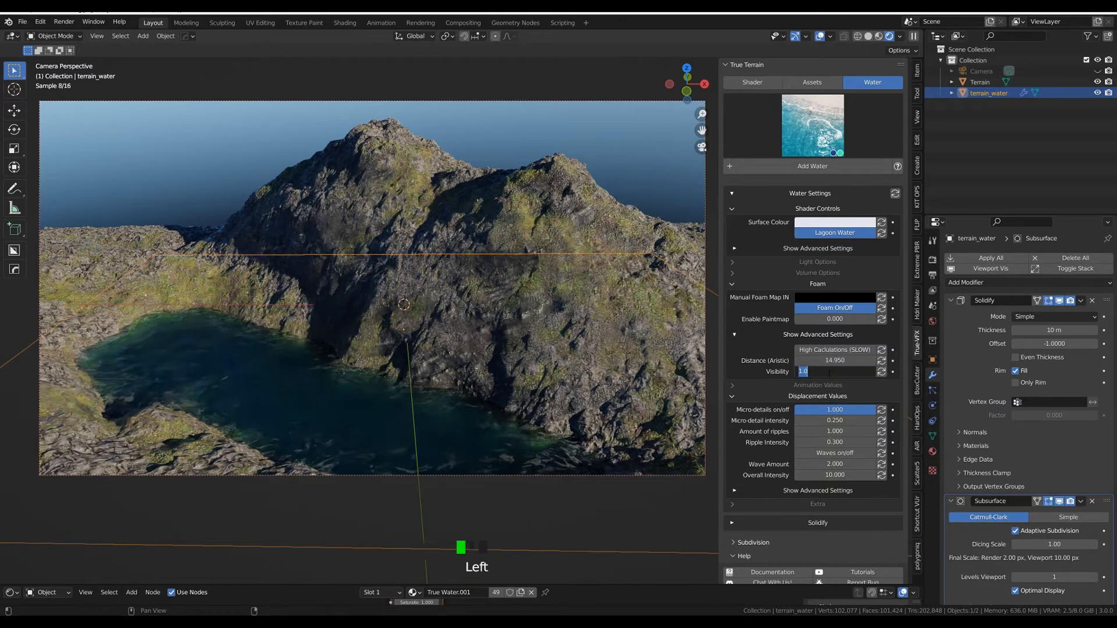
text(10)
key(Return)
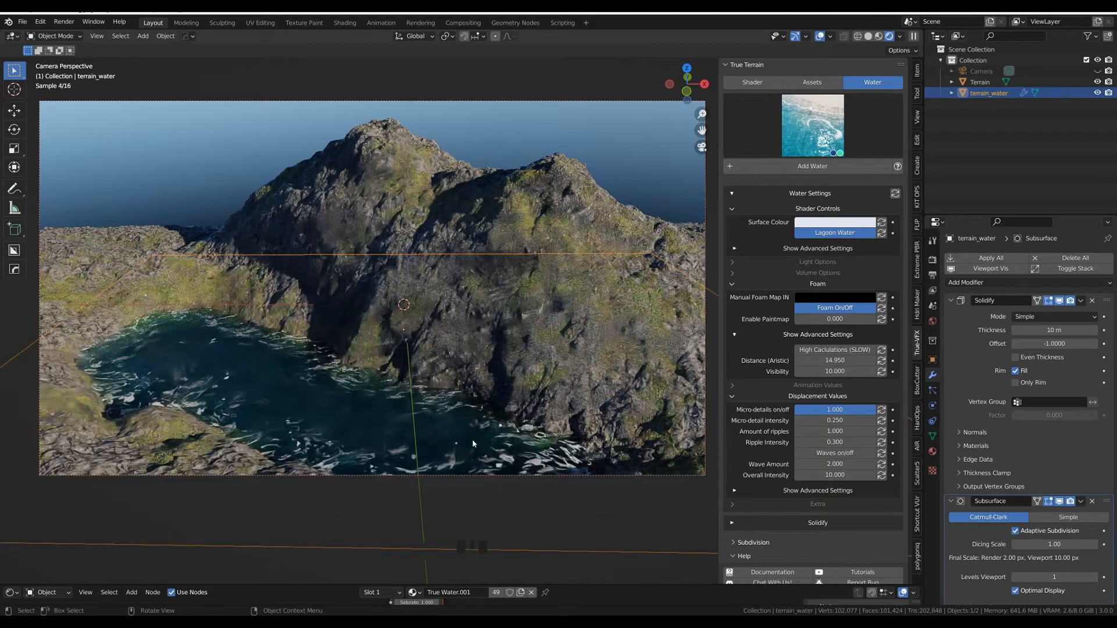
click(829, 350)
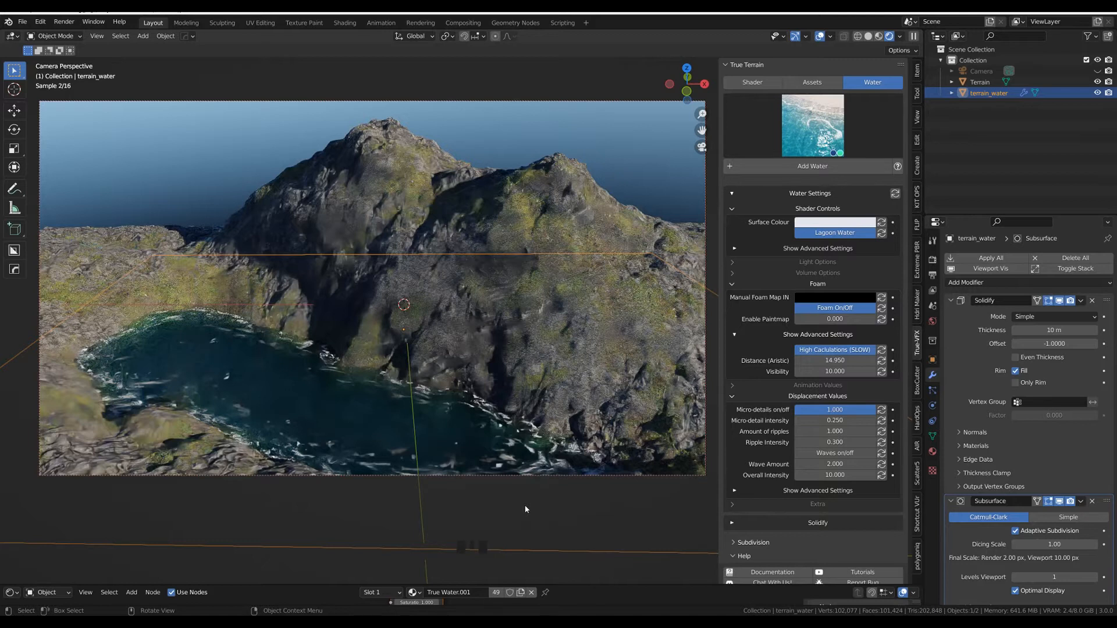
Step: Render the camera view, switch the render result to Slot 2 and close the render window
key(F12)
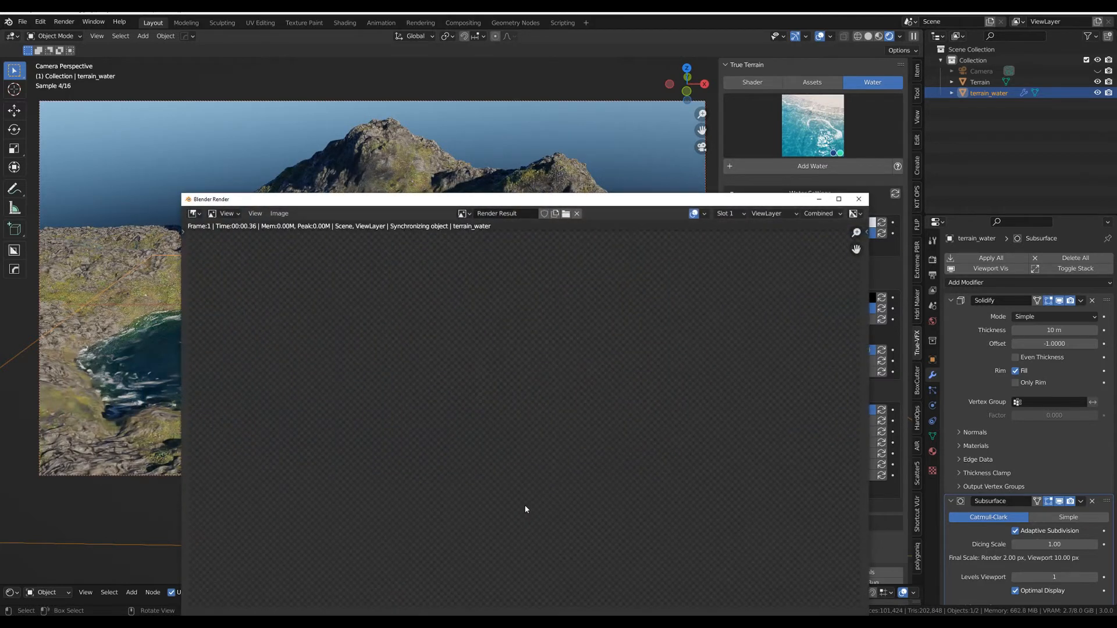
drag(549, 204, 523, 92)
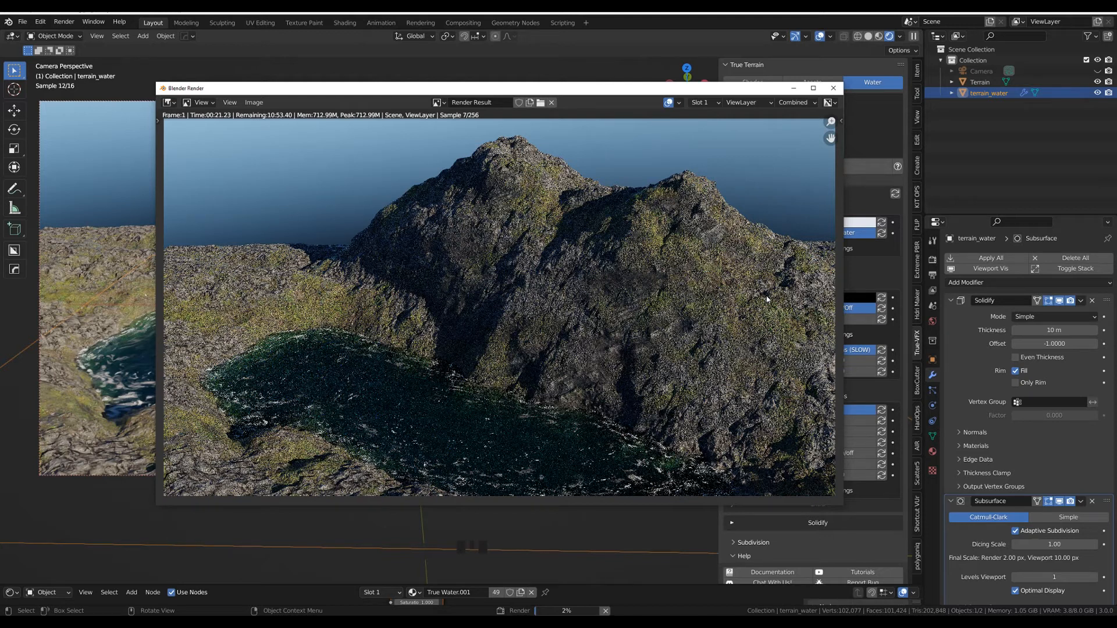
drag(566, 90, 458, 95)
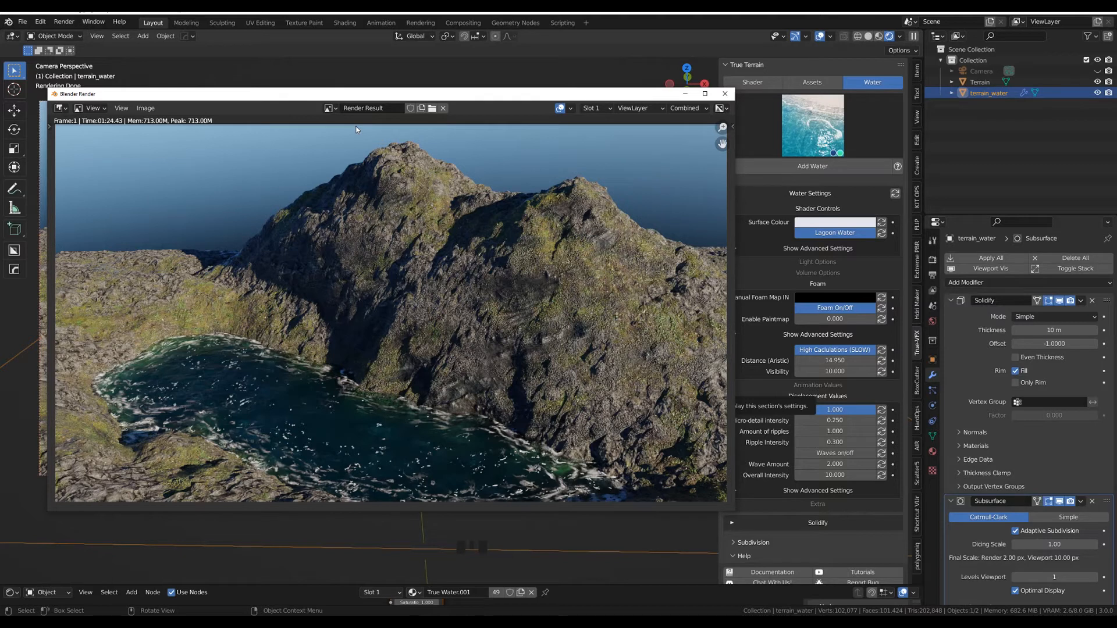
click(611, 111)
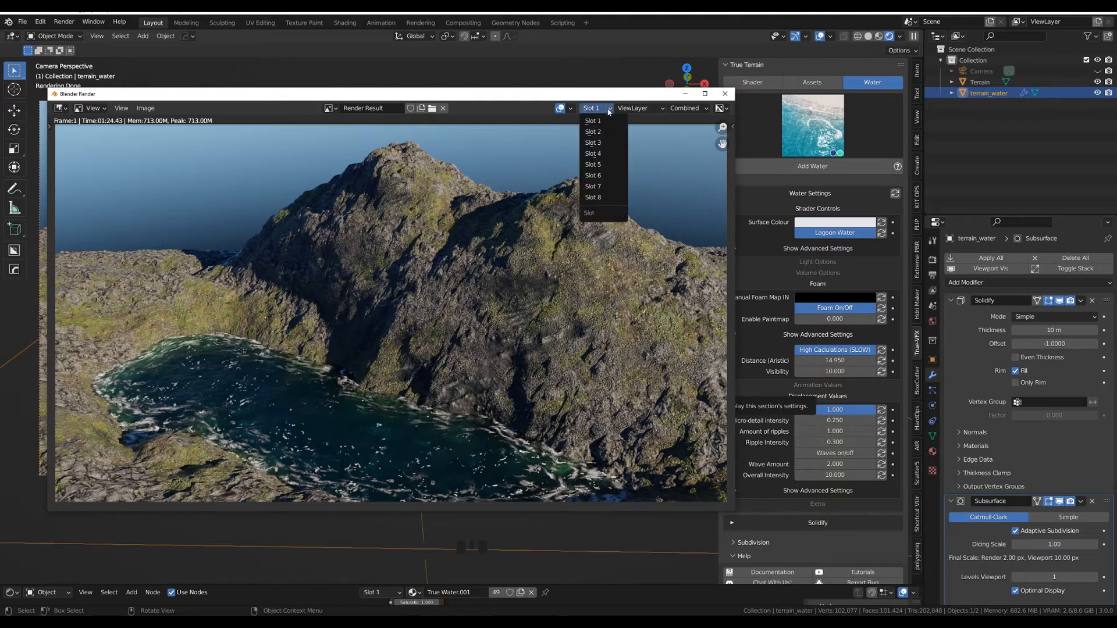
click(606, 133)
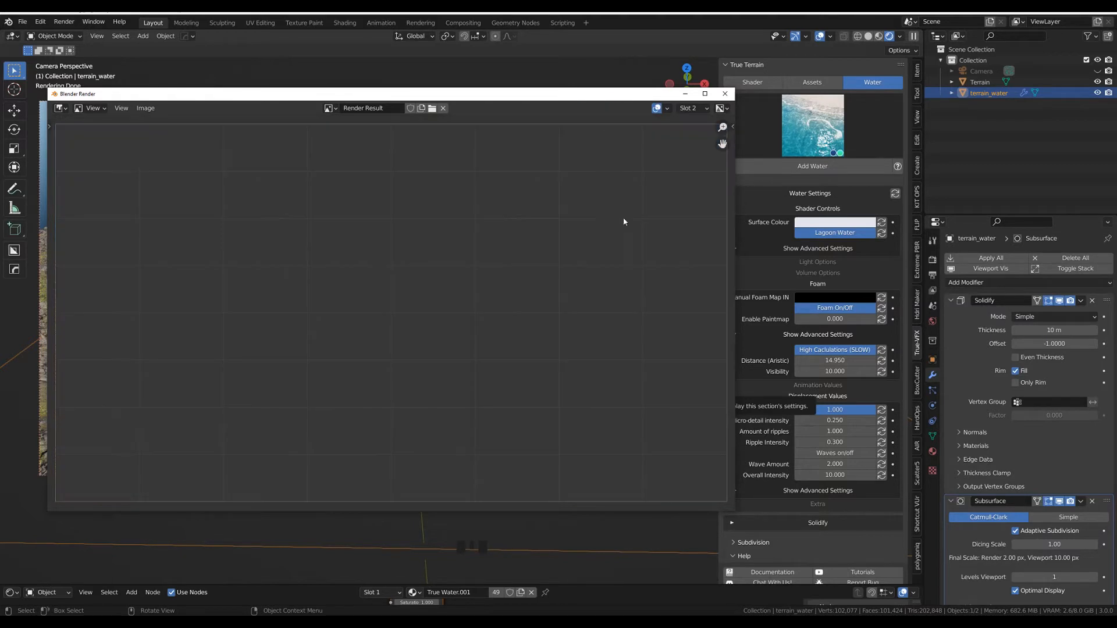
click(725, 94)
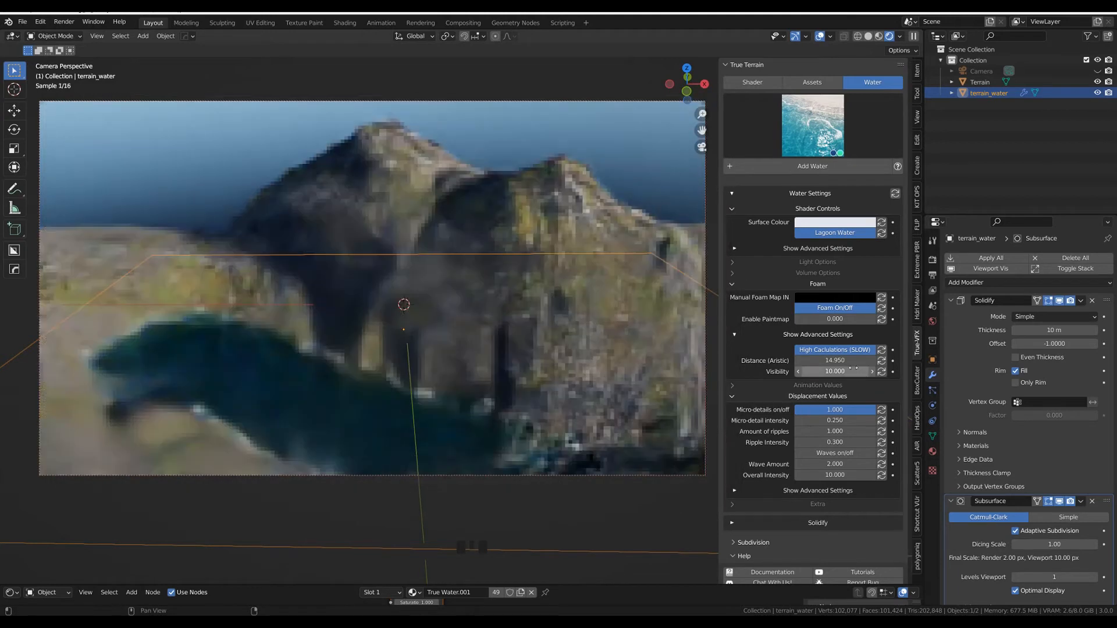
Step: Turn off the water's foam and its high calculations, and reset the foam's artistic distance and visibility to their defaults
click(835, 308)
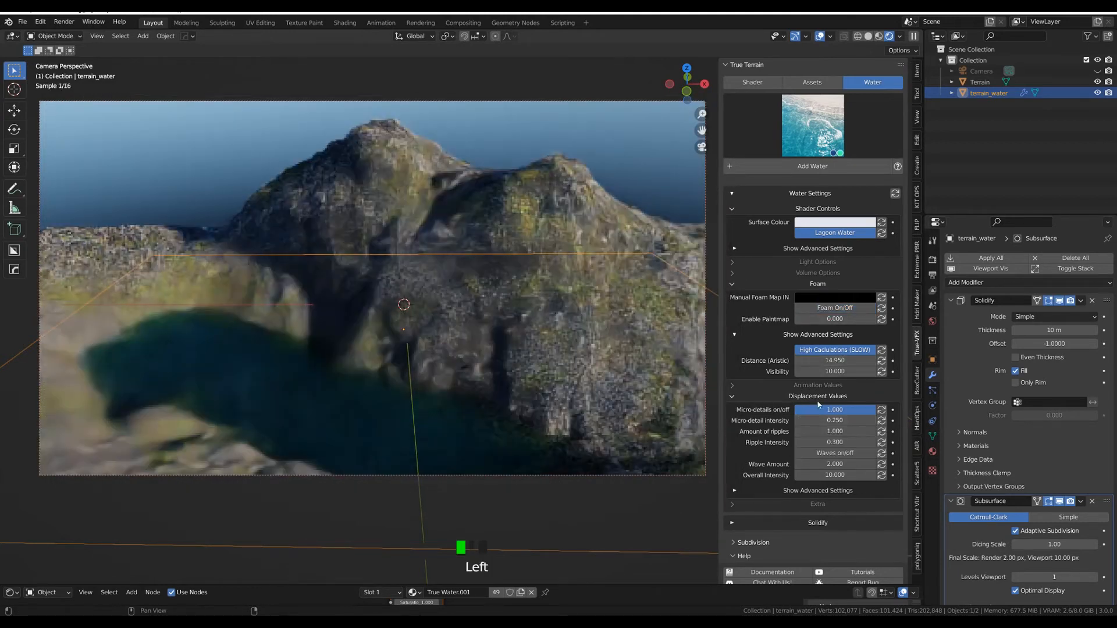
click(849, 350)
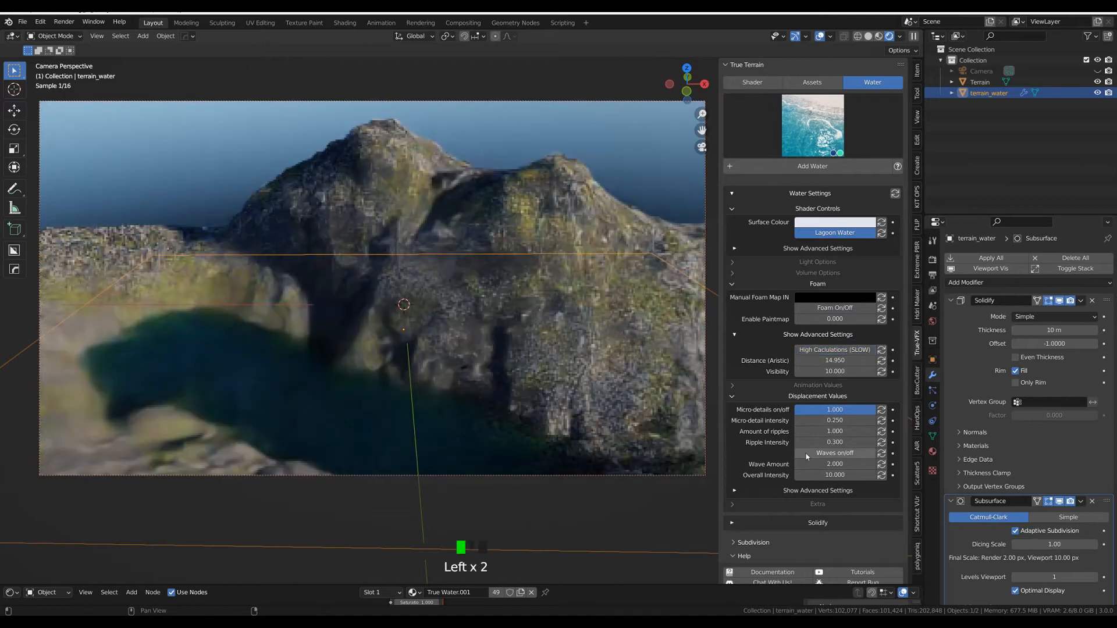
click(881, 360)
click(881, 371)
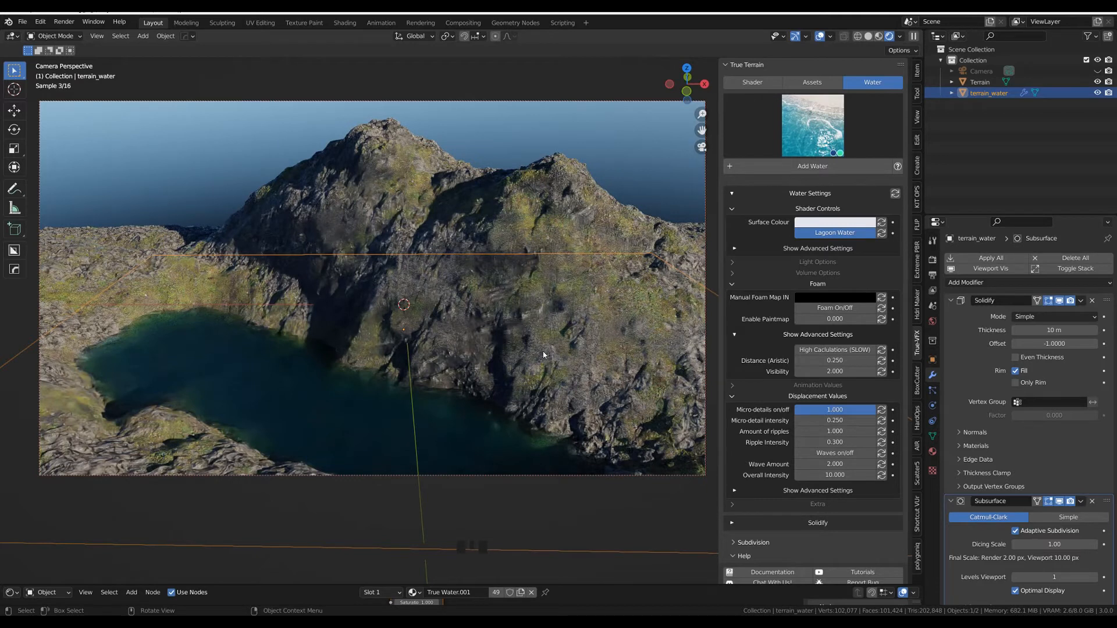
Step: Show the scene in solid shading and select the water plane's face in Edit Mode
click(867, 36)
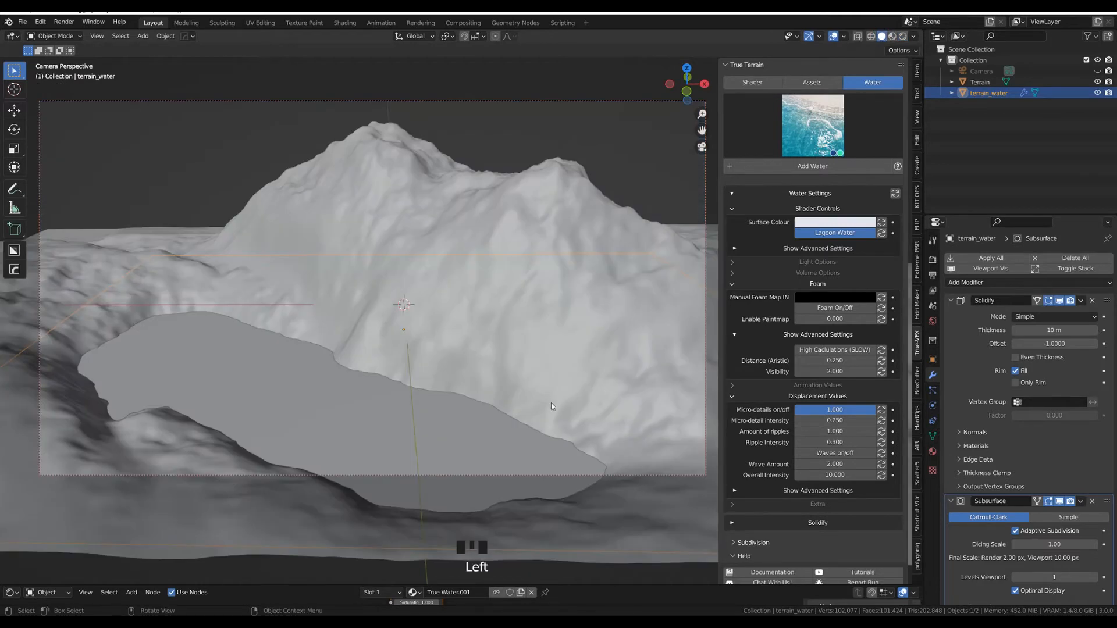
key(Tab)
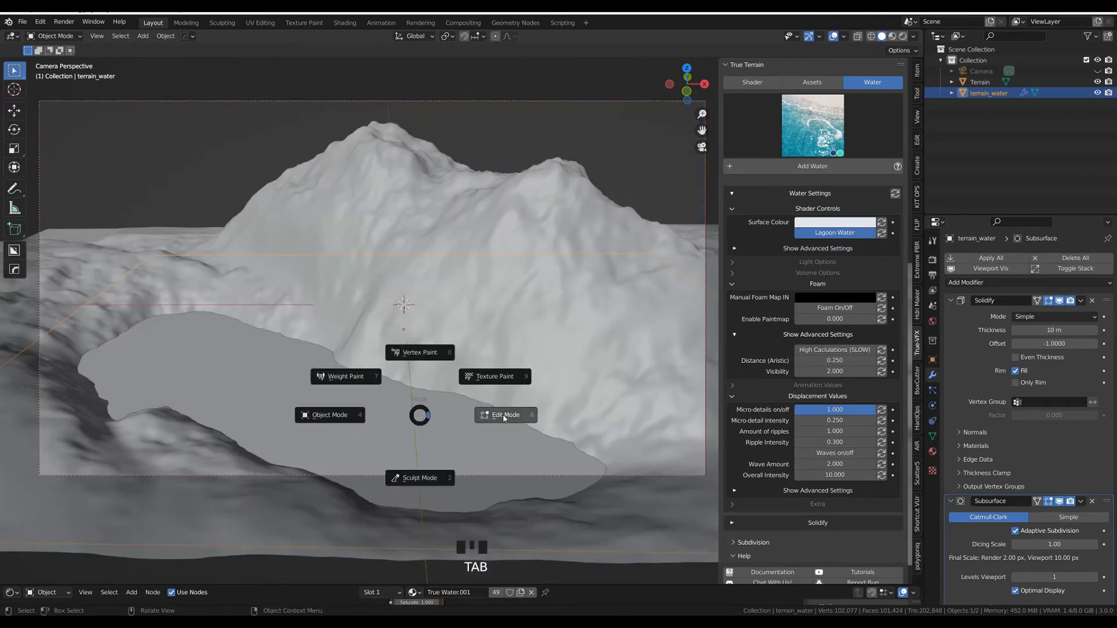
click(503, 416)
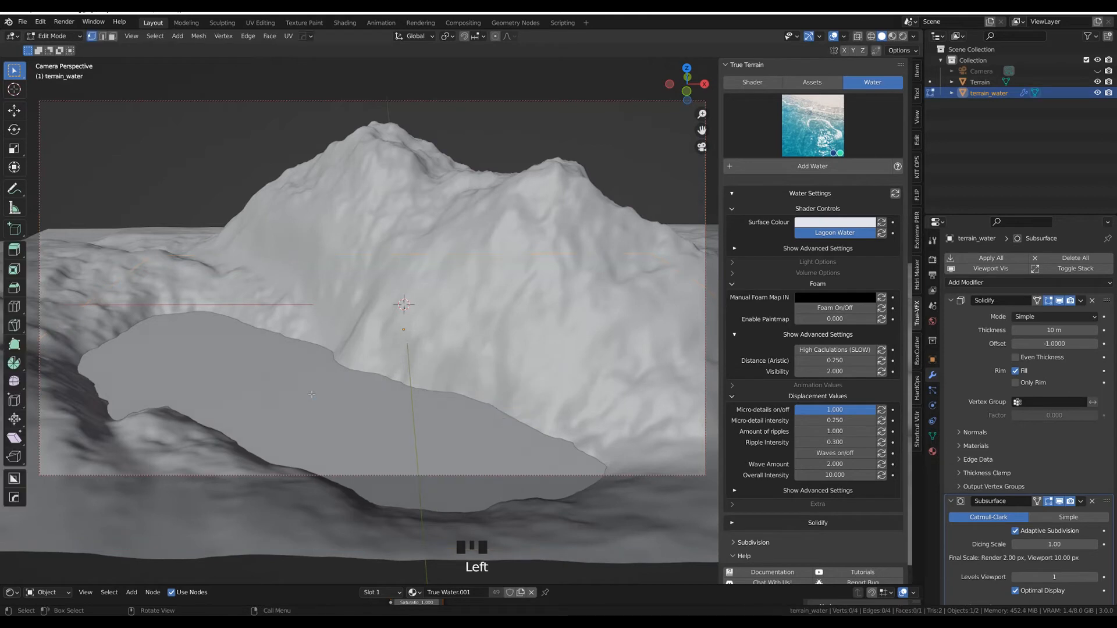
click(112, 36)
click(282, 381)
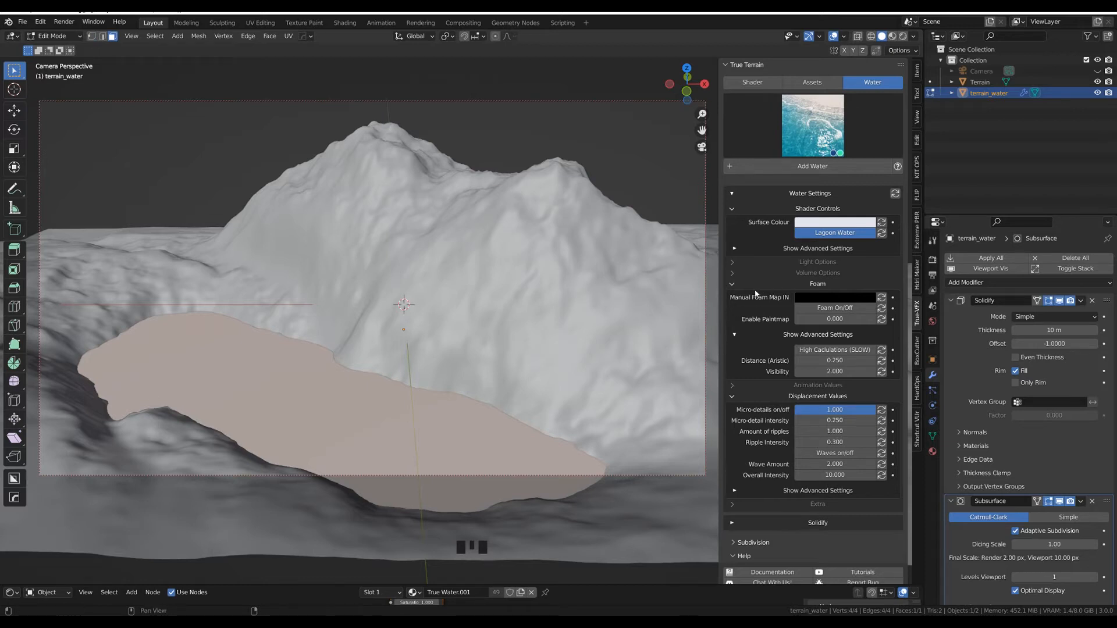
Step: Try offsets of 0 and 1 in the water's Solidify settings and view the result from below
click(751, 522)
scroll(750, 523, down, 3)
click(842, 515)
text(0)
key(Return)
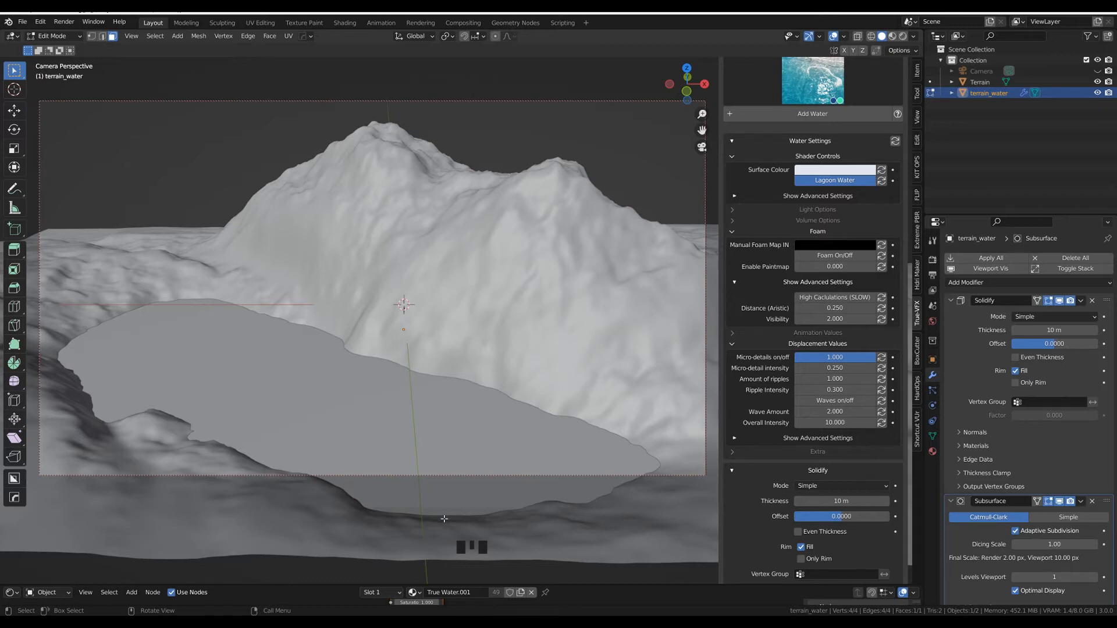
drag(835, 518, 888, 519)
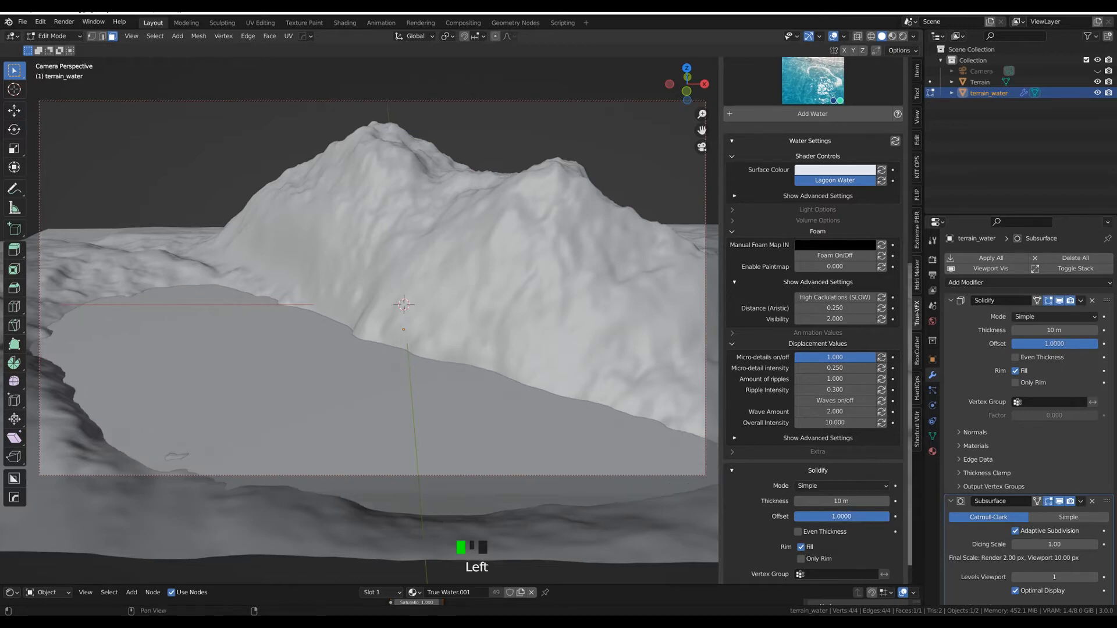
middle_drag(447, 430, 357, 282)
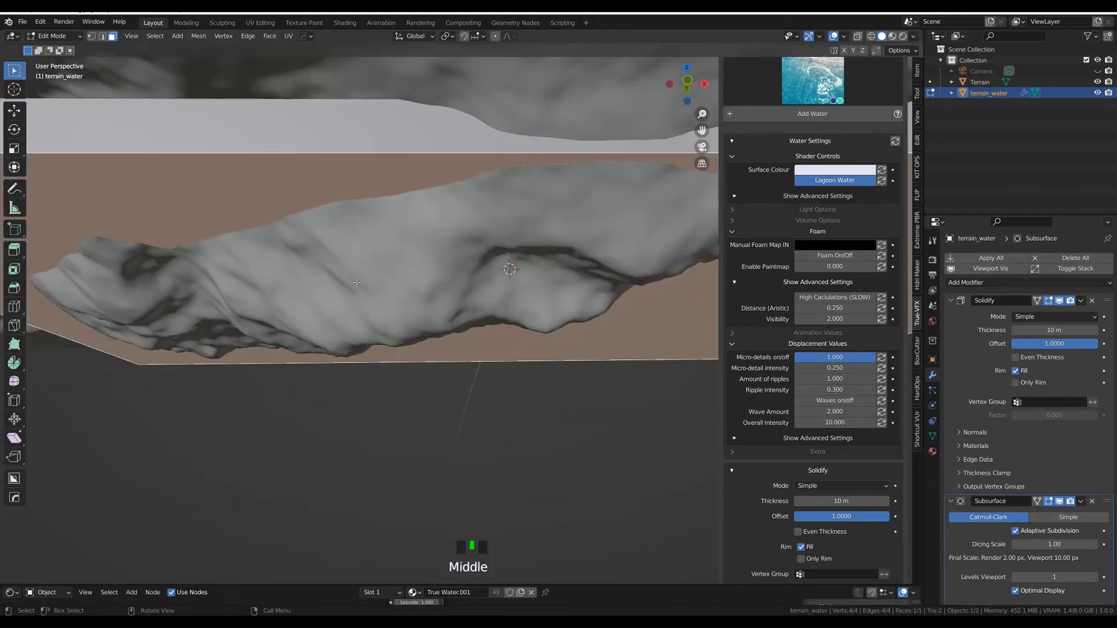
Step: Set the water's Solidify offset to -1
double_click(249, 181)
click(837, 265)
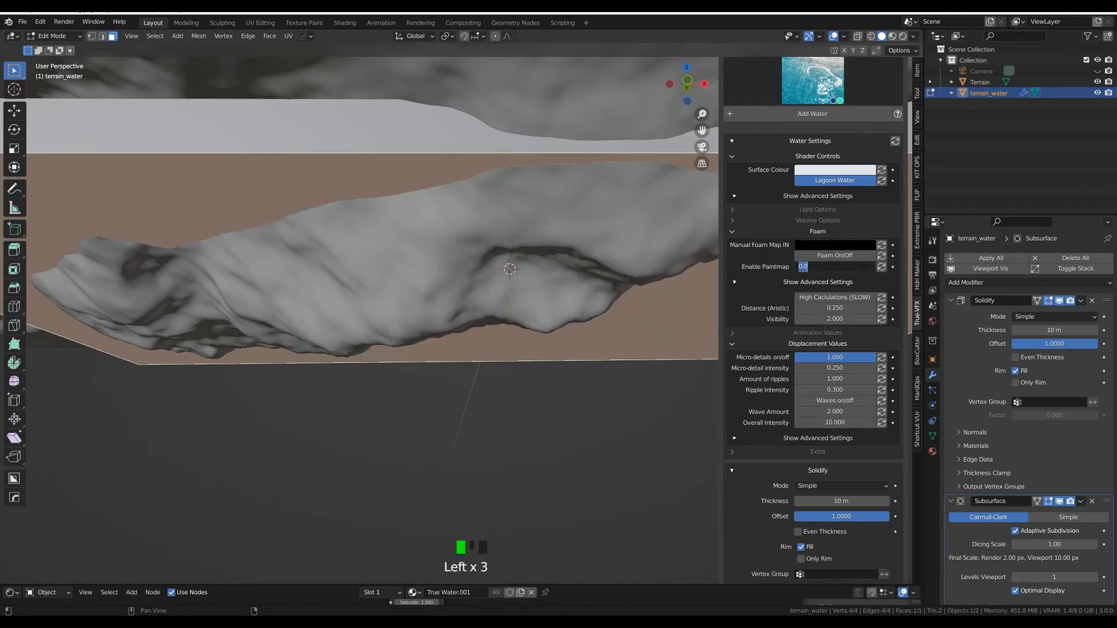
key(Return)
click(855, 516)
text(-1)
key(Return)
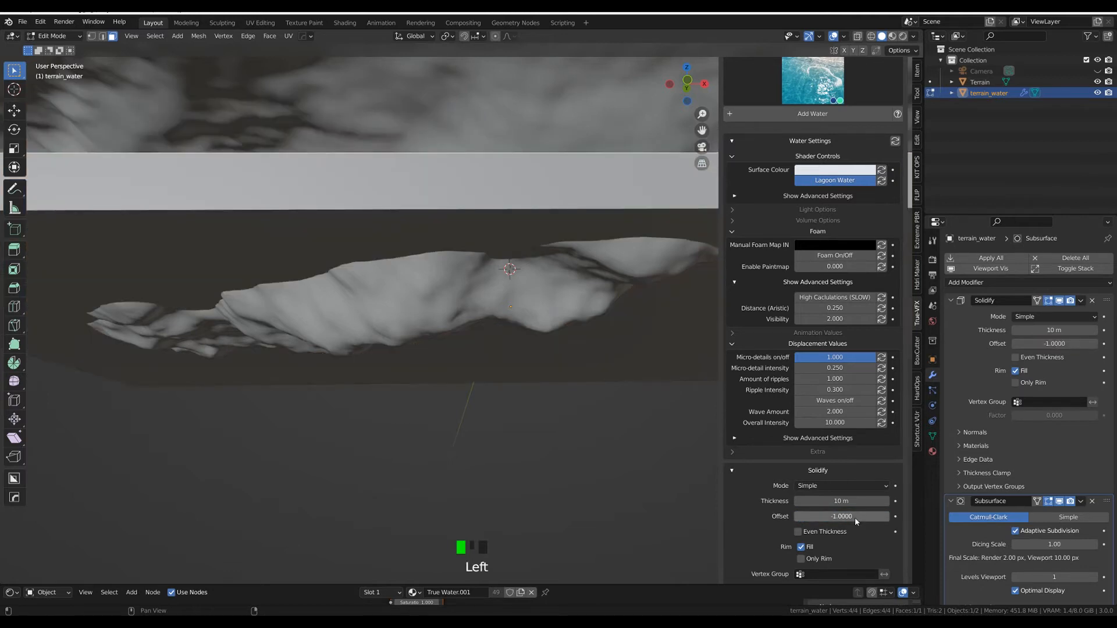
Step: Subdivide the water's face with 80 cuts from the camera view and return to Object Mode
key(KP_0)
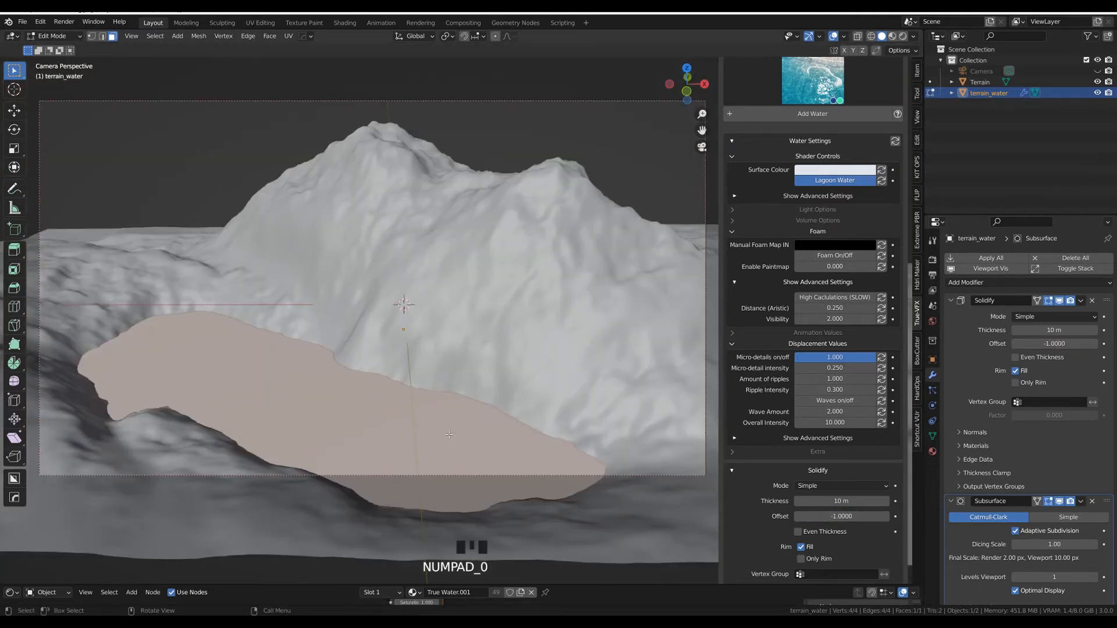
right_click(325, 428)
click(300, 404)
click(64, 577)
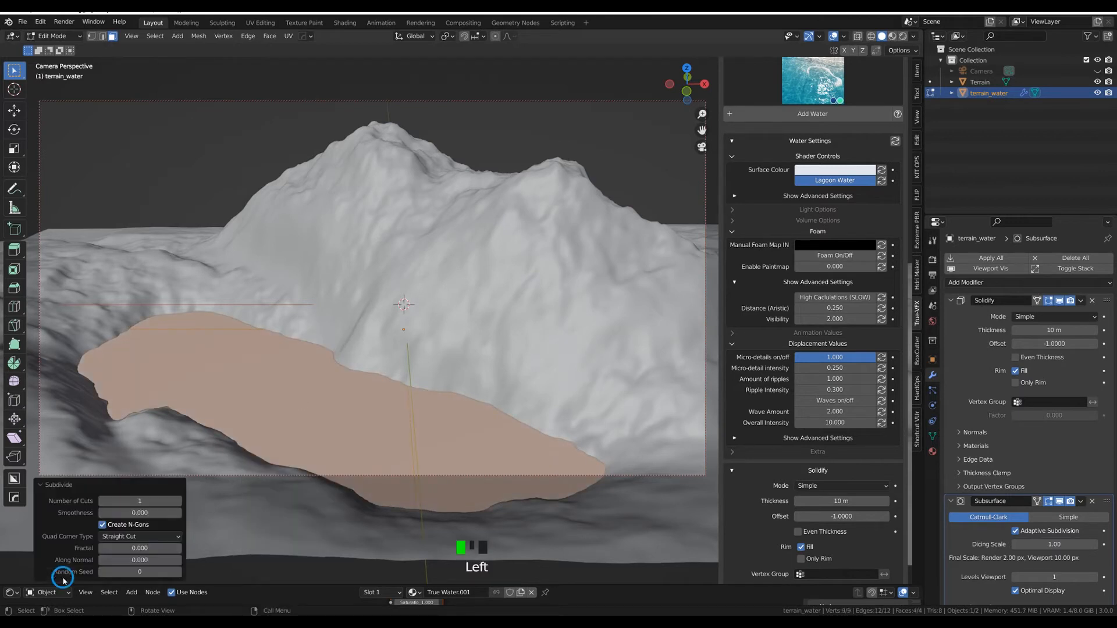
double_click(139, 501)
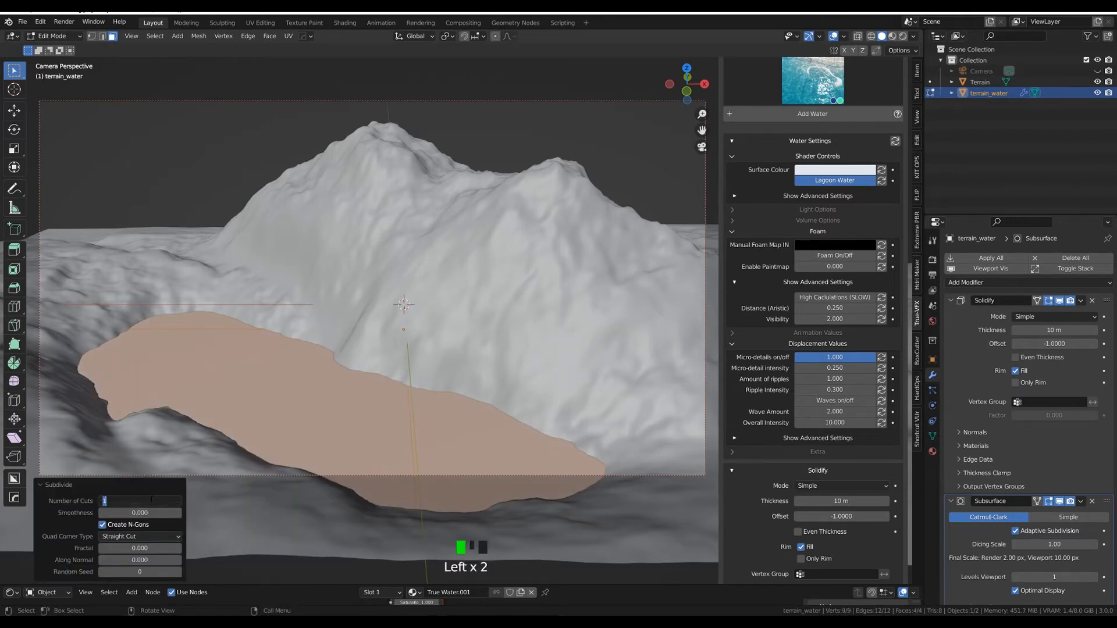
text(80)
key(Return)
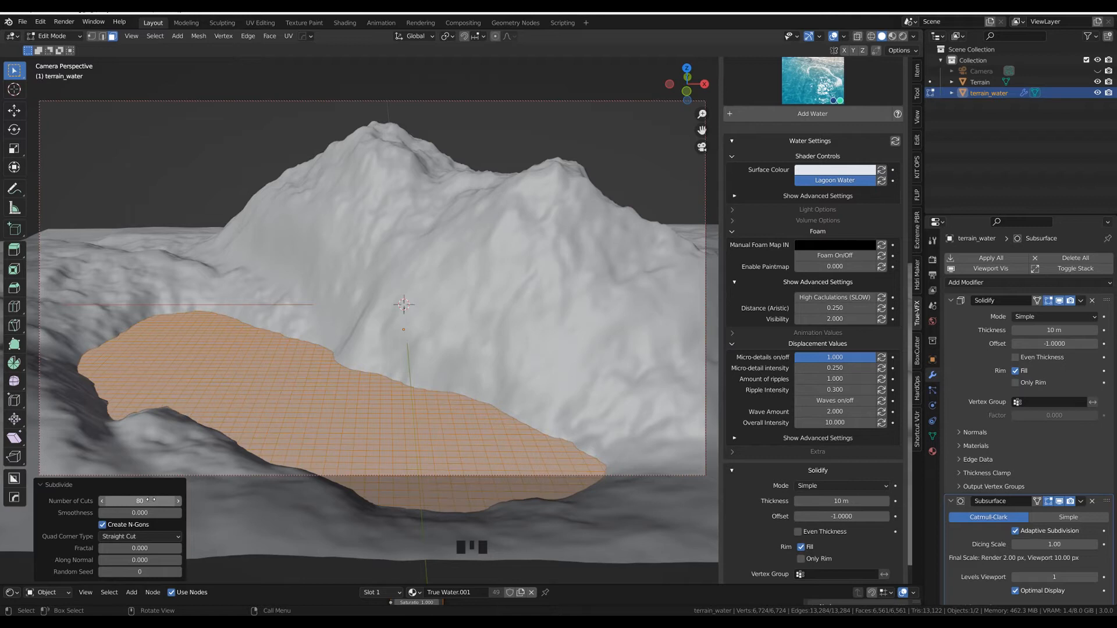
key(Tab)
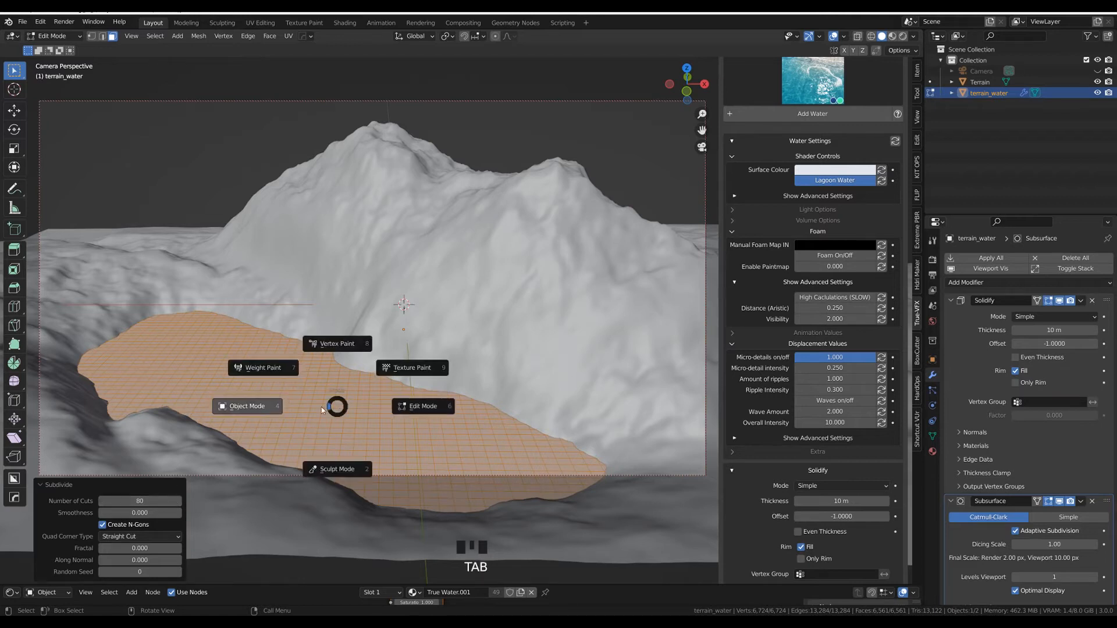
click(246, 405)
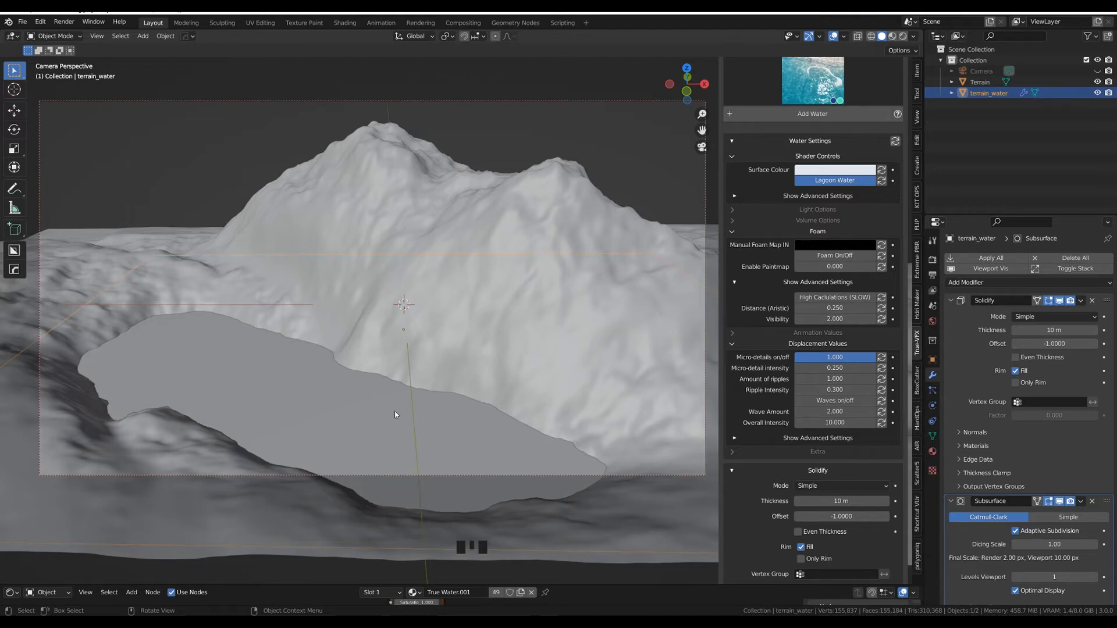
Step: Select the water plane and switch it to Vertex Paint mode
click(353, 407)
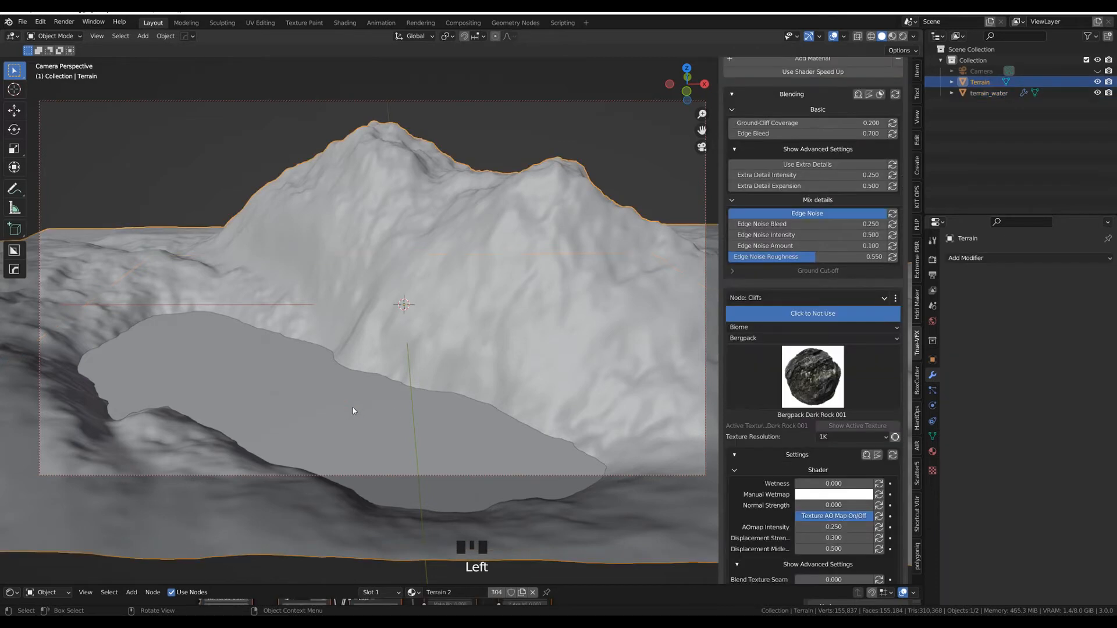
click(329, 409)
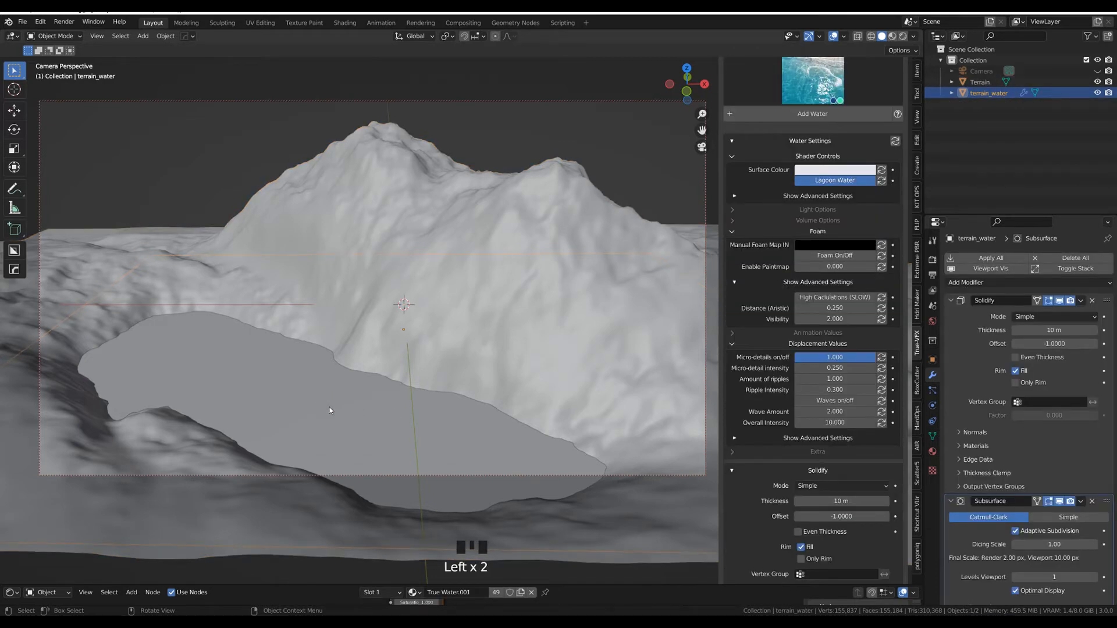
key(Tab)
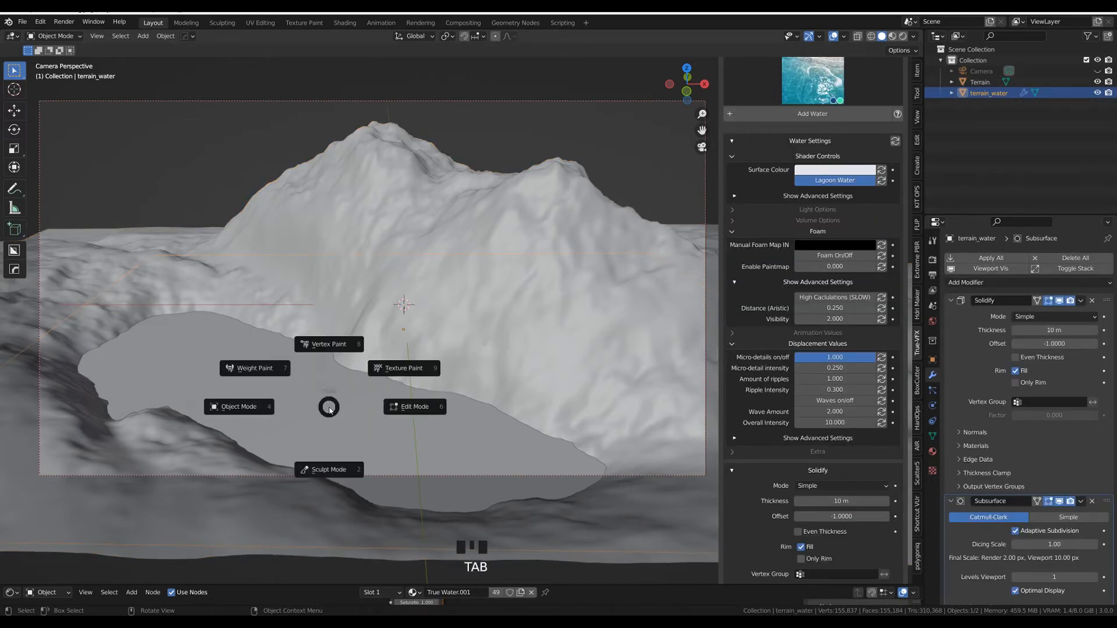
click(323, 345)
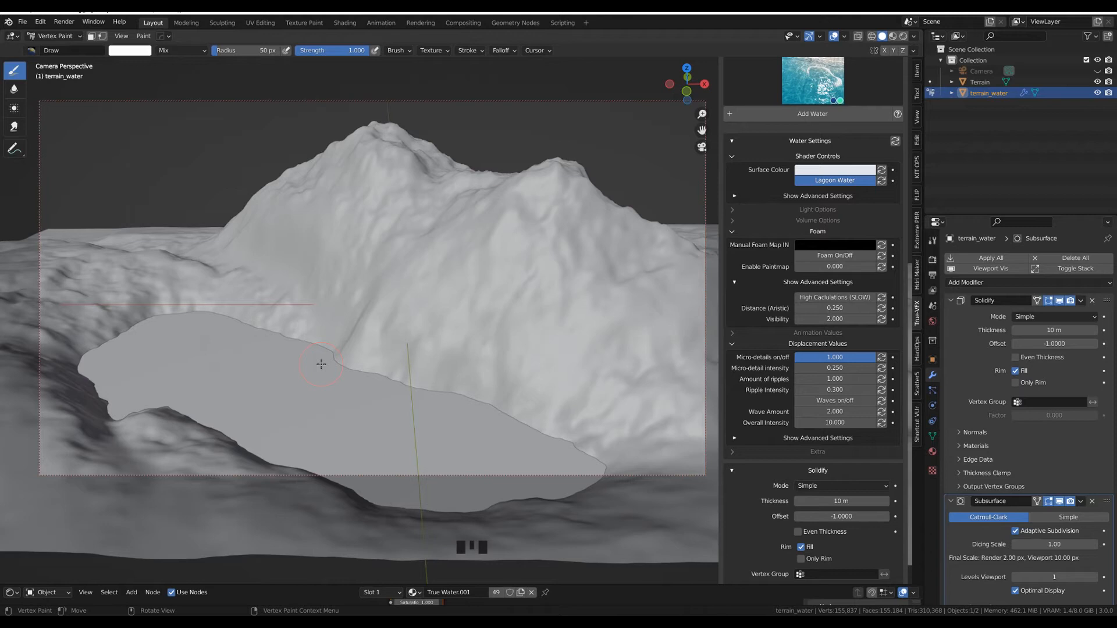
Step: Try a white brush stroke across the water and remove its Col vertex colour layer
mouse_move(216, 334)
mouse_down()
mouse_move(297, 369)
mouse_move(256, 390)
mouse_move(245, 344)
mouse_move(314, 386)
mouse_up()
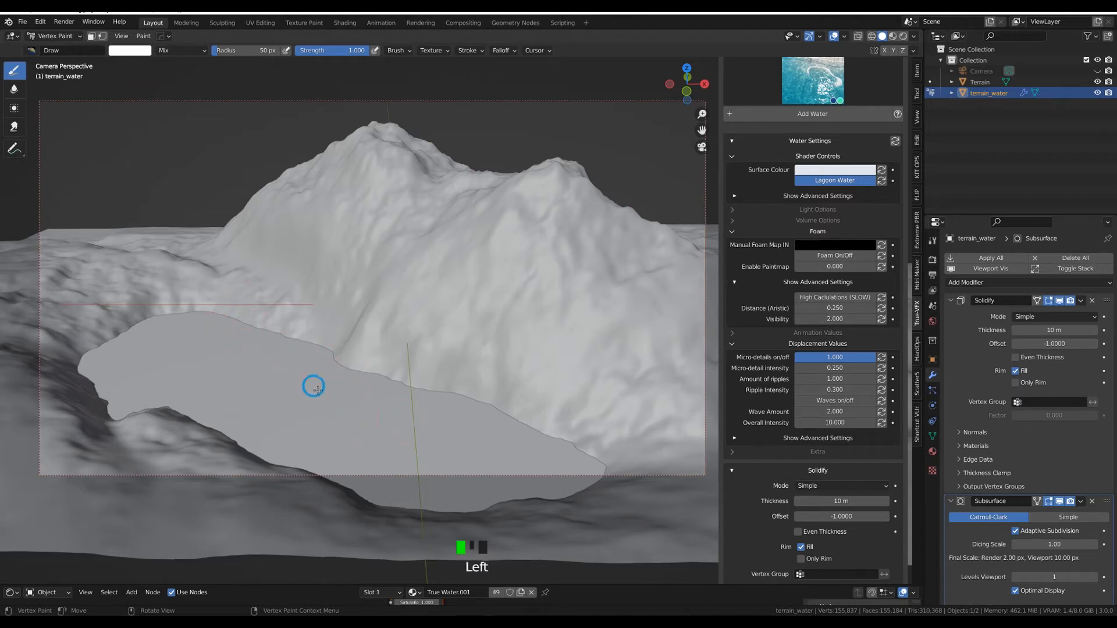
click(933, 438)
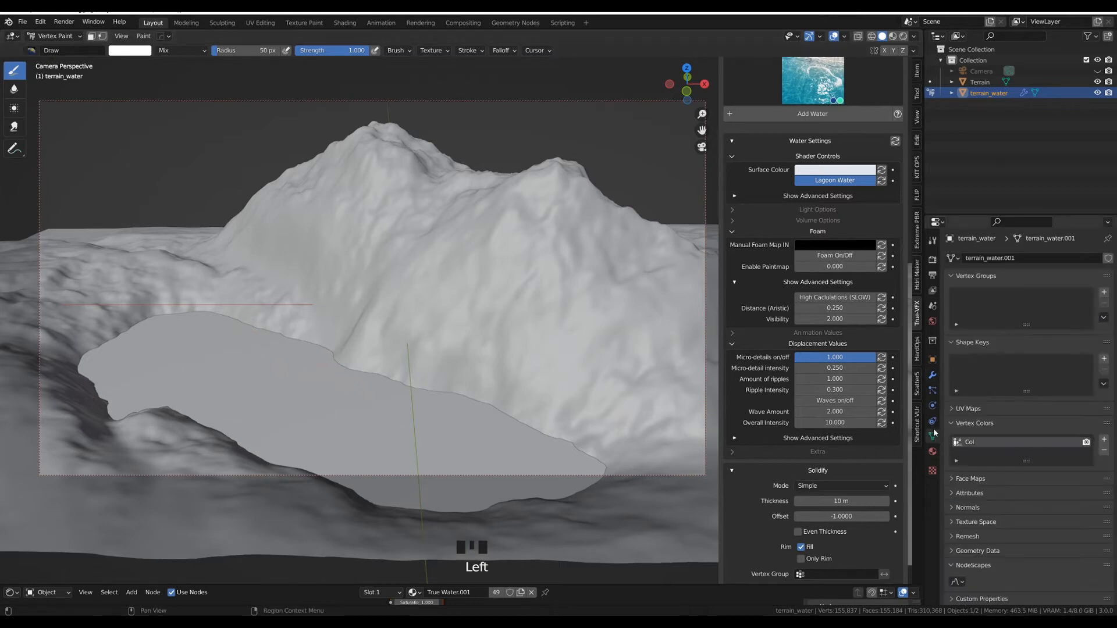
click(1104, 452)
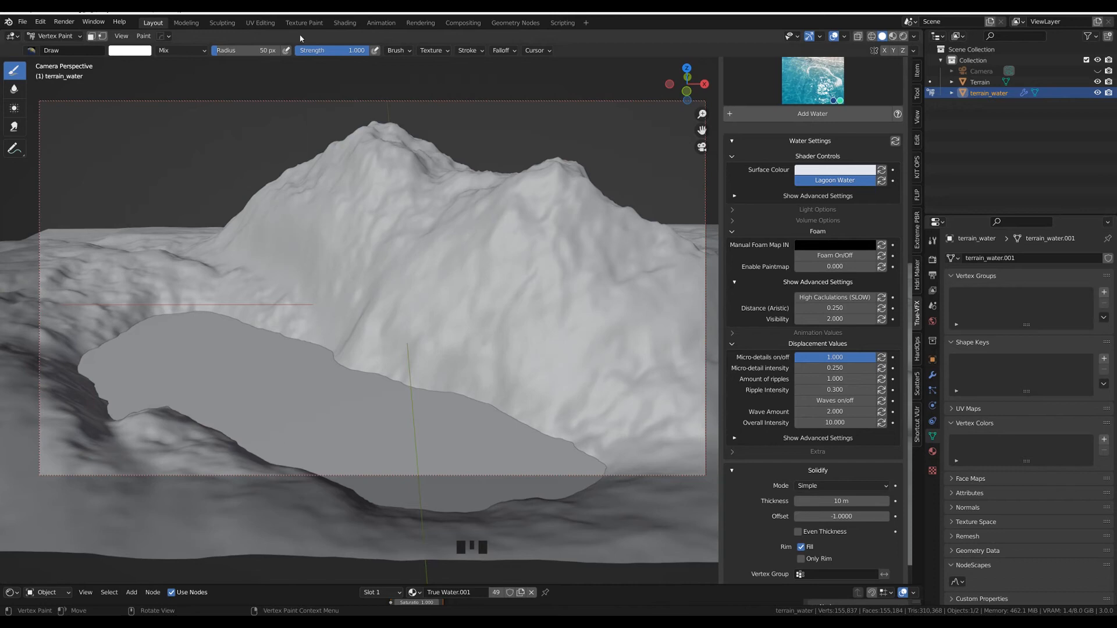
Step: Set the paint colour to black and fill the water's vertex colours with it
click(133, 51)
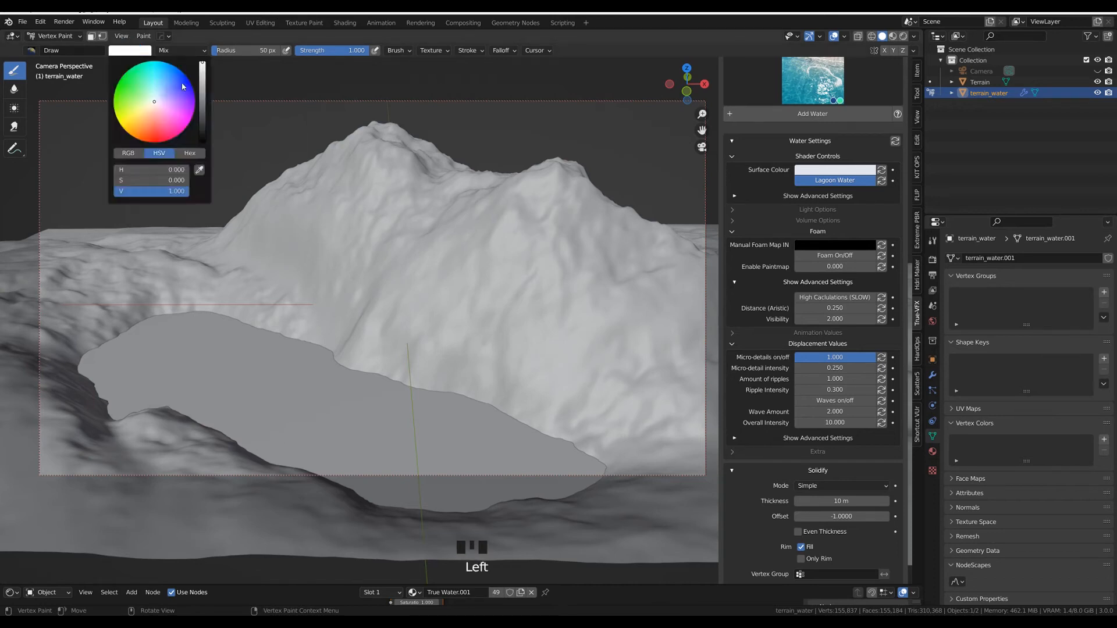
drag(203, 66, 203, 140)
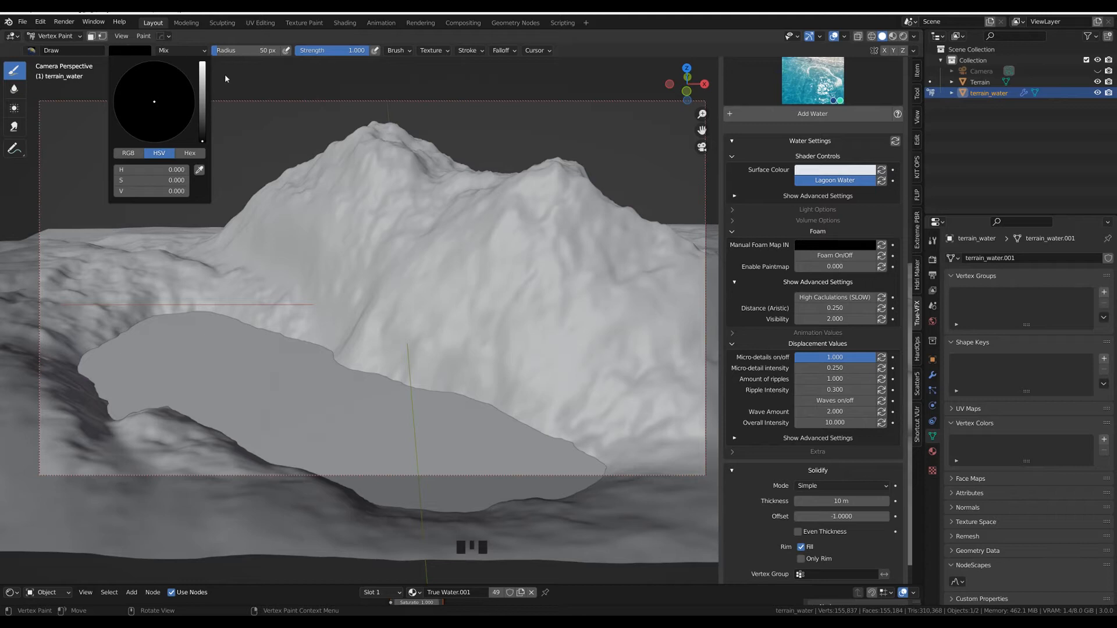
click(144, 36)
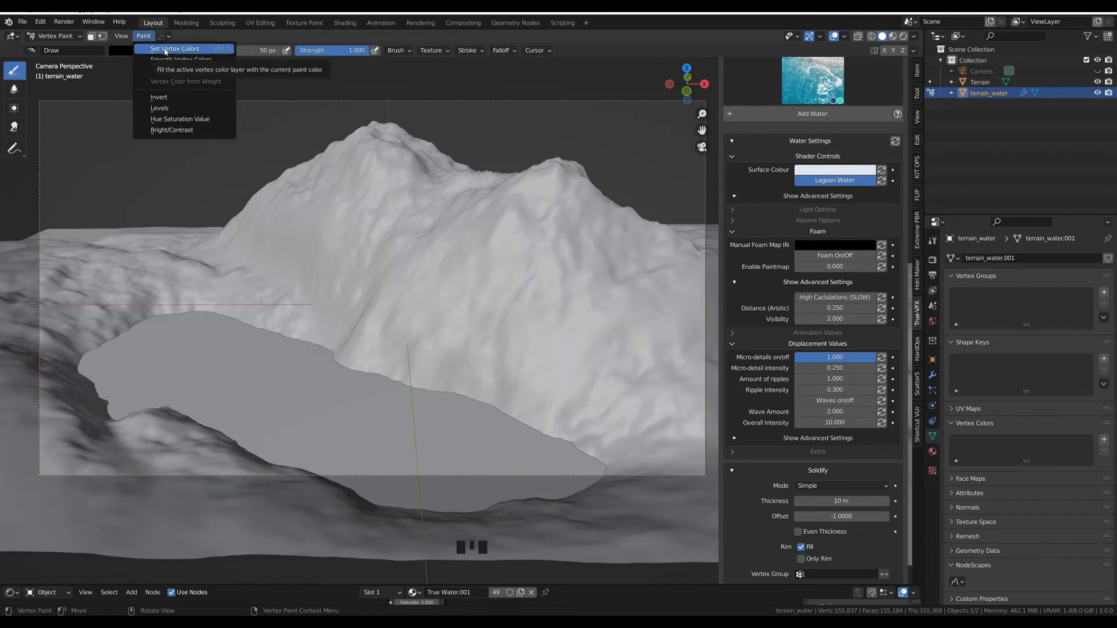
click(165, 50)
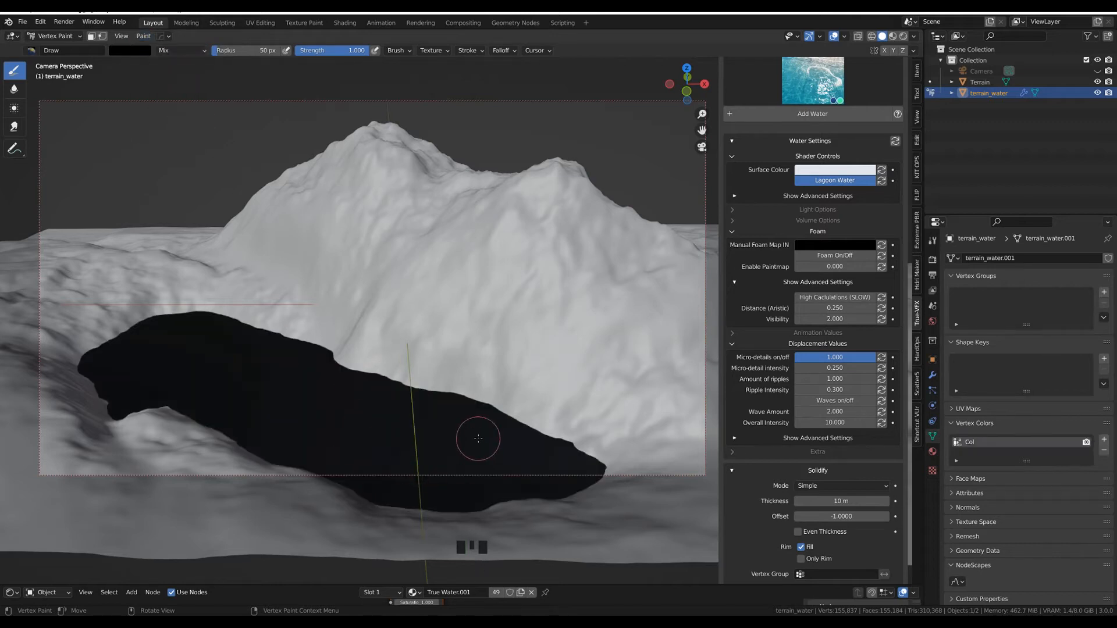
Step: Preview the black-filled water in rendered shading from Object Mode and return to Vertex Paint in solid shading
key(Tab)
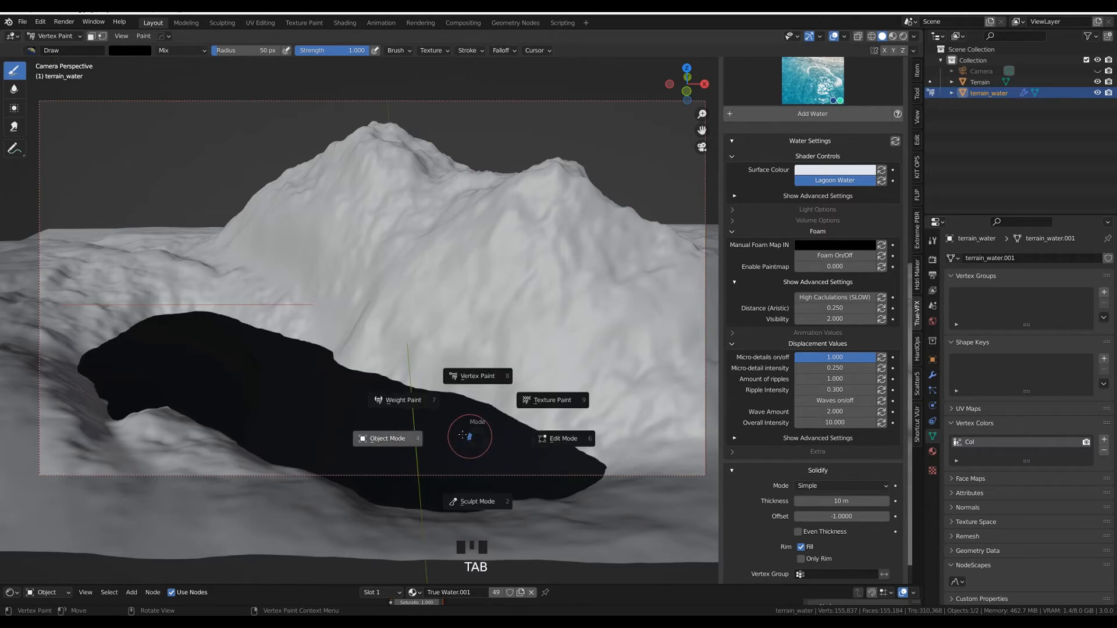
click(379, 438)
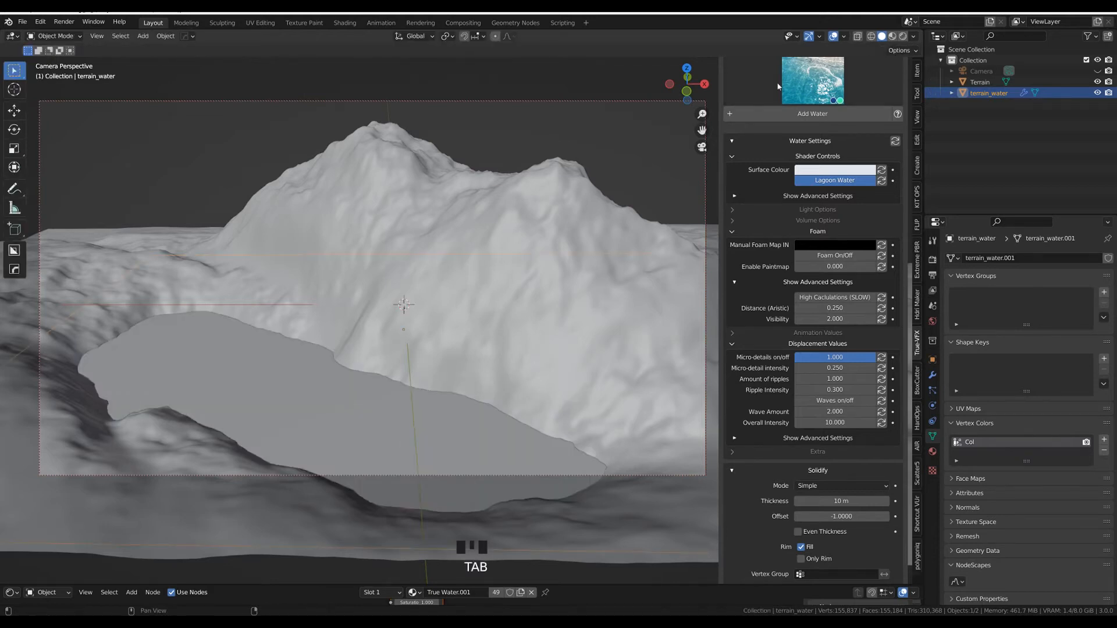
click(903, 36)
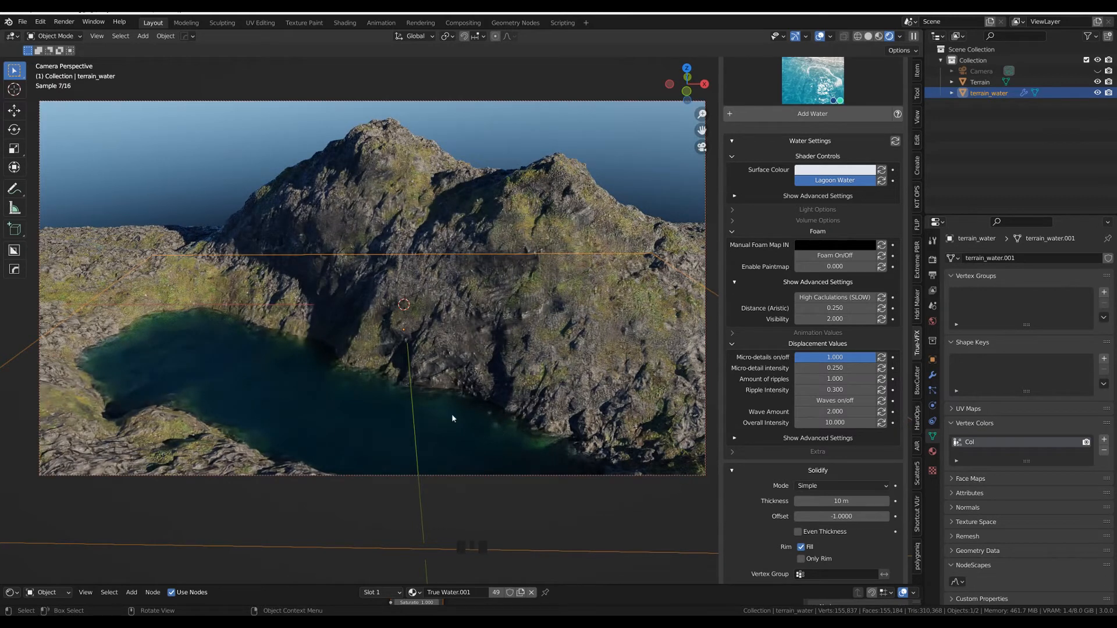
key(Tab)
key(Tab)
click(348, 321)
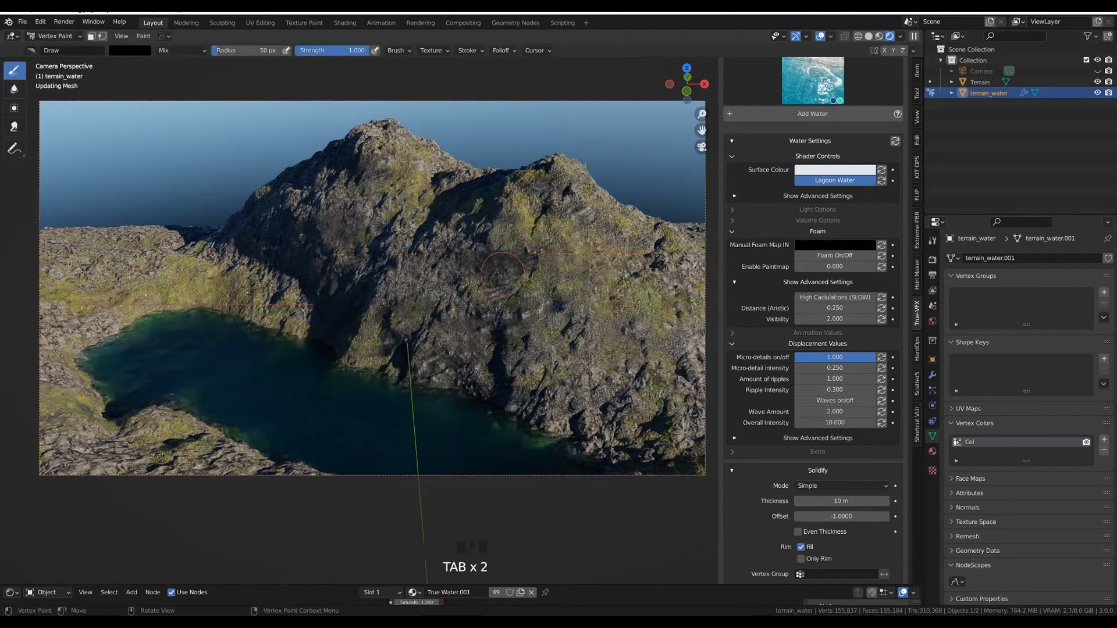
click(868, 36)
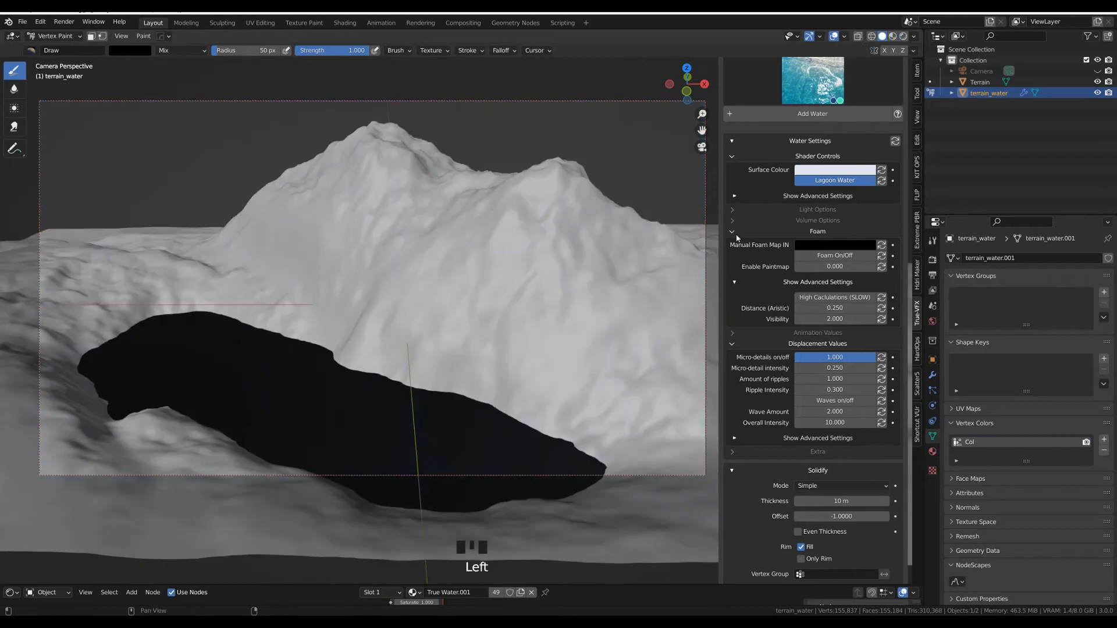
Step: Set the paint colour to white and brush foam areas along the lake's shoreline and over a patch of open water
click(131, 50)
drag(200, 82, 201, 62)
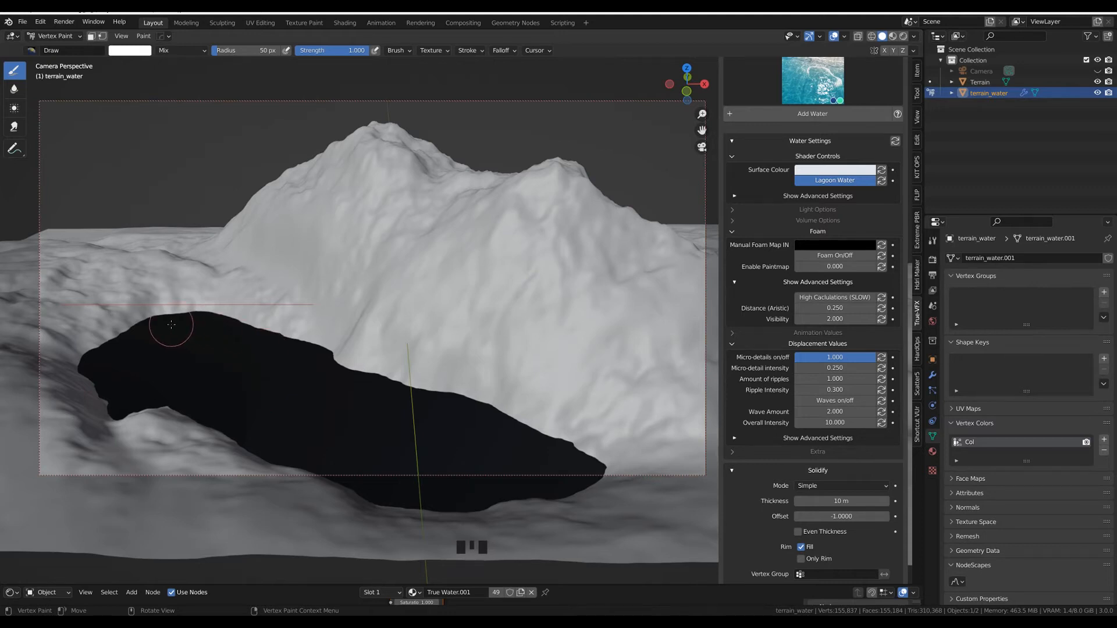
mouse_move(162, 319)
mouse_down()
mouse_move(281, 332)
mouse_move(326, 374)
mouse_move(476, 394)
mouse_move(600, 456)
mouse_move(594, 472)
mouse_move(496, 406)
mouse_move(386, 389)
mouse_move(379, 374)
mouse_move(321, 375)
mouse_move(281, 328)
mouse_move(152, 315)
mouse_move(100, 348)
mouse_move(96, 403)
mouse_up()
drag(167, 368, 233, 424)
mouse_move(335, 468)
mouse_down()
mouse_move(399, 499)
mouse_move(466, 511)
mouse_up()
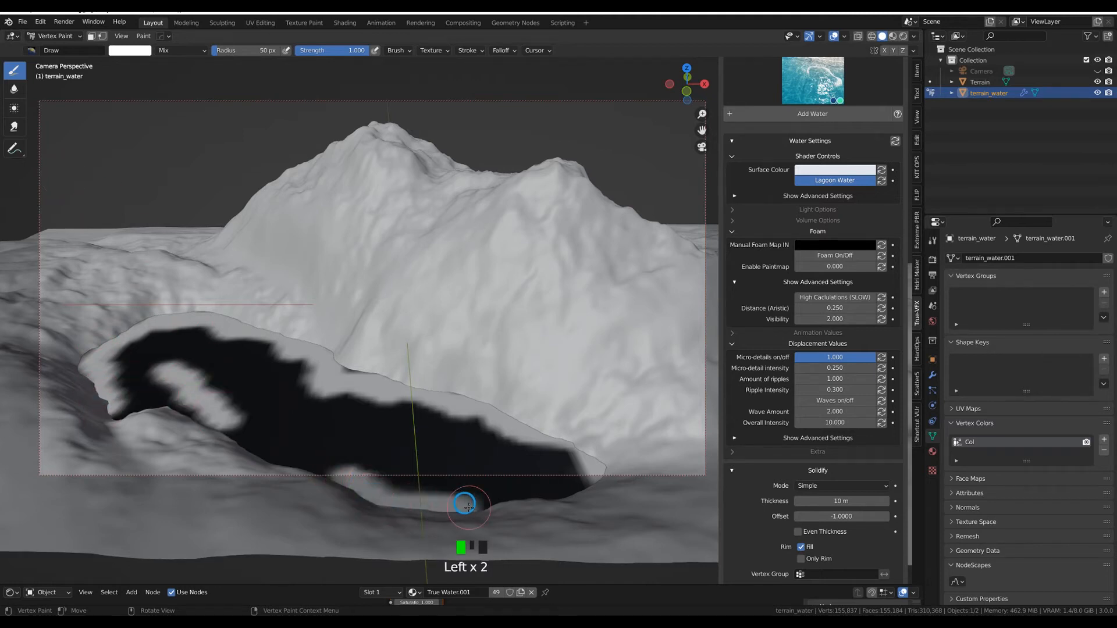
Step: Soften the edges between the white foam areas and the black water with the Blur brush
click(14, 89)
mouse_move(235, 334)
mouse_down()
mouse_move(229, 344)
mouse_move(294, 383)
mouse_move(324, 424)
mouse_move(391, 419)
mouse_move(431, 399)
mouse_move(588, 465)
mouse_move(464, 512)
mouse_move(411, 487)
mouse_move(333, 483)
mouse_move(244, 400)
mouse_up()
mouse_move(243, 400)
mouse_down()
mouse_move(188, 417)
mouse_move(162, 381)
mouse_move(142, 404)
mouse_move(115, 382)
mouse_move(90, 392)
mouse_move(130, 329)
mouse_move(182, 316)
mouse_move(459, 491)
mouse_up()
mouse_move(281, 426)
mouse_down()
mouse_move(225, 464)
mouse_move(376, 438)
mouse_move(154, 374)
mouse_move(321, 352)
mouse_move(219, 337)
mouse_up()
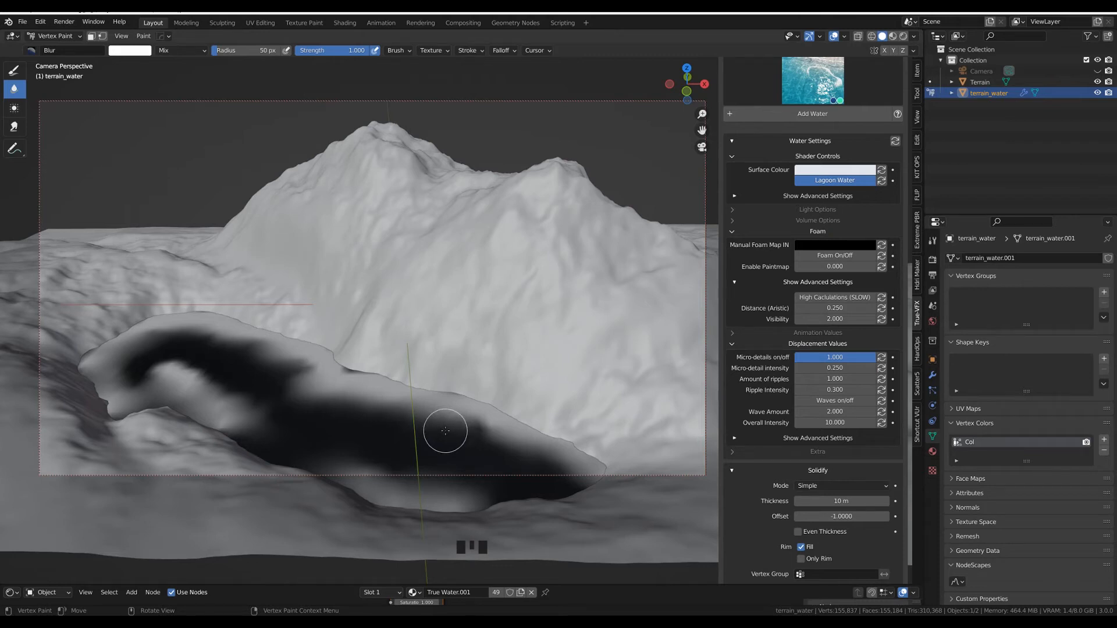
Step: Show the scene in rendered shading from Object Mode and turn on the water's foam with Enable Paintmap at 1
key(Tab)
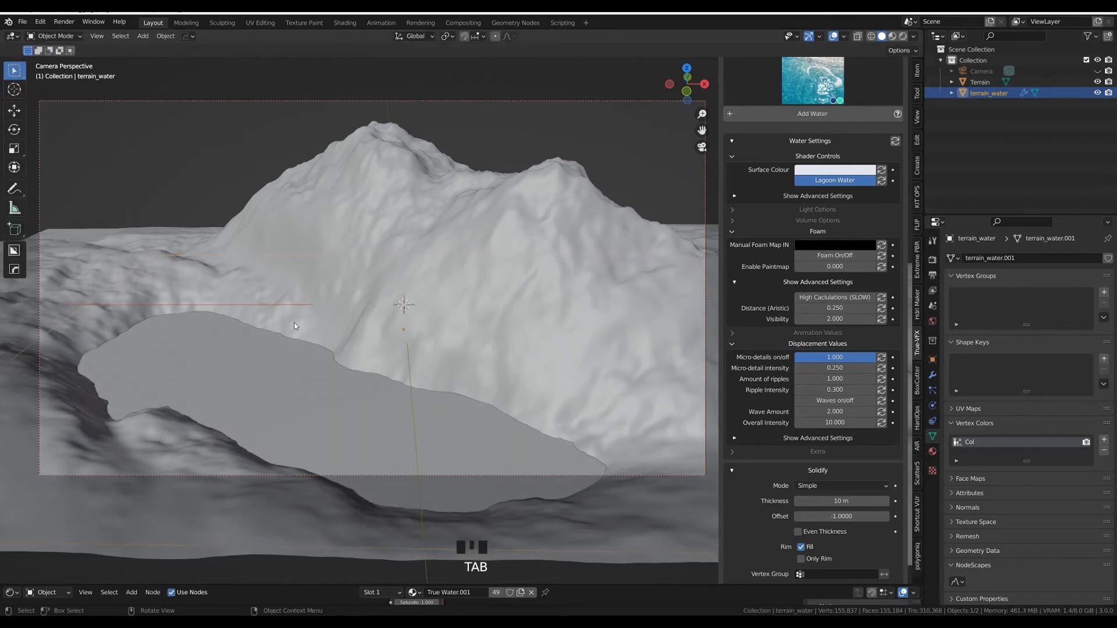
key(z)
click(629, 150)
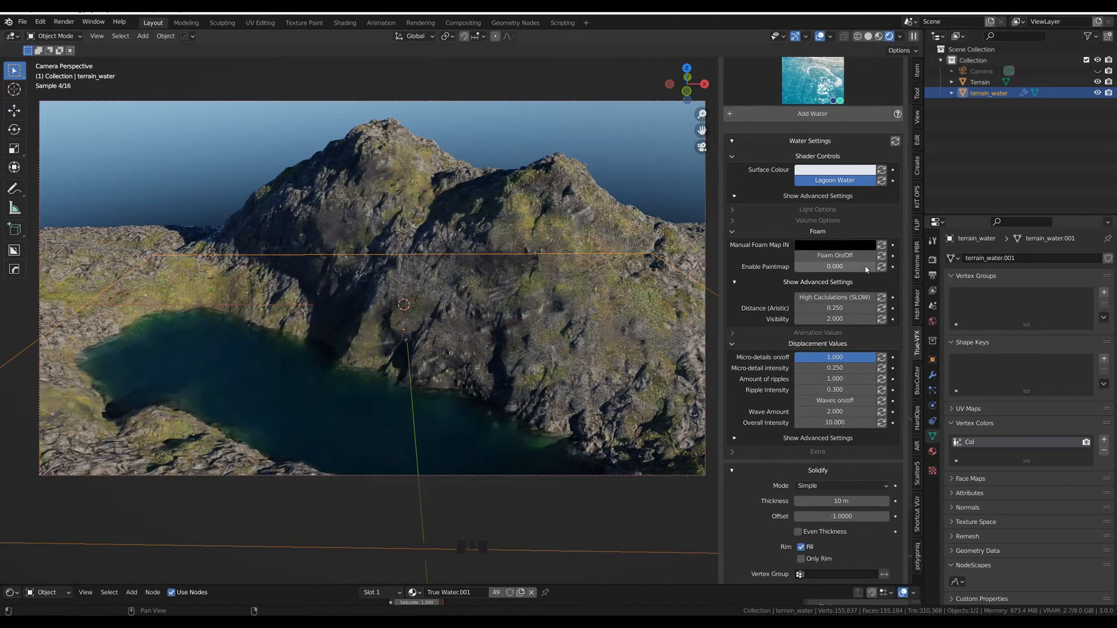
click(817, 257)
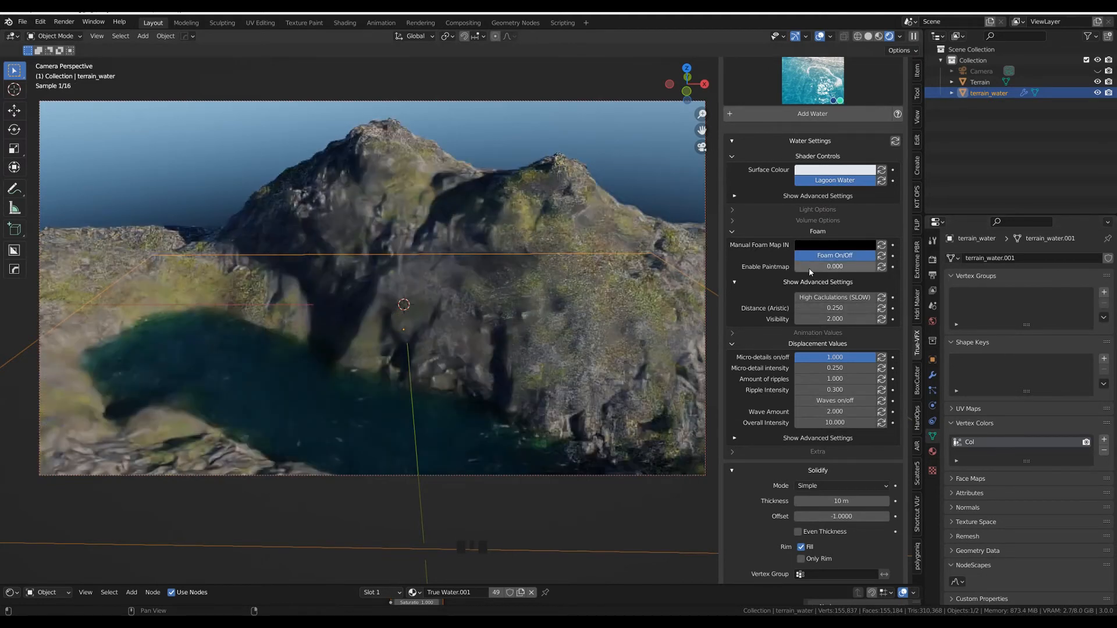
click(809, 268)
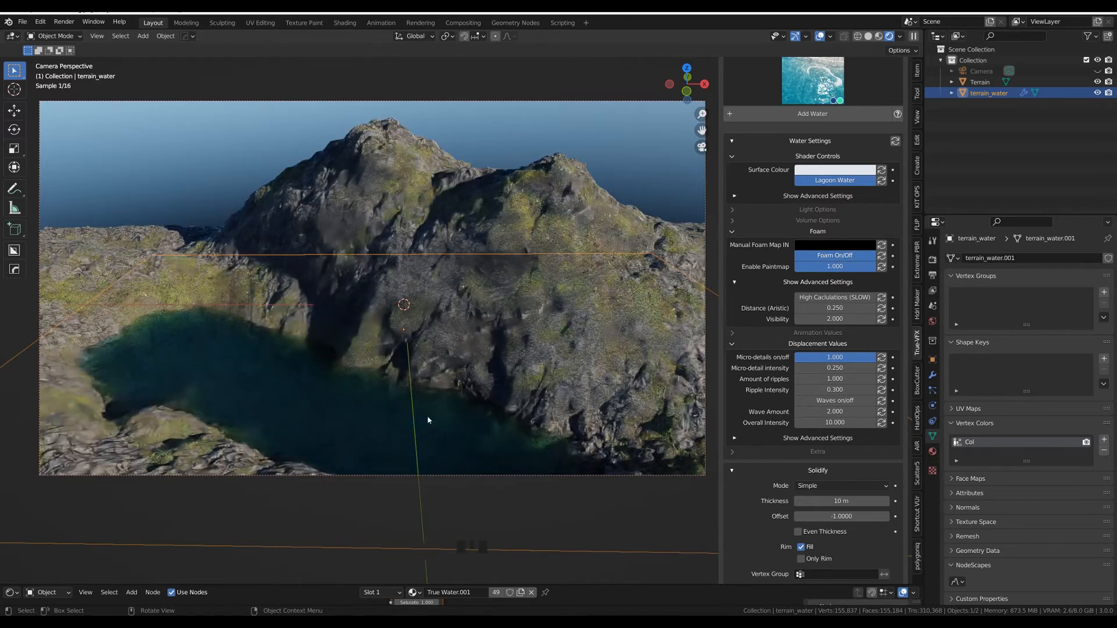
Step: Enlarge the Shader Editor and move the FOAM MAP TEX and FOAM MAP VCOL nodes clear of the True Water node
drag(273, 585, 314, 172)
middle_drag(562, 352, 572, 397)
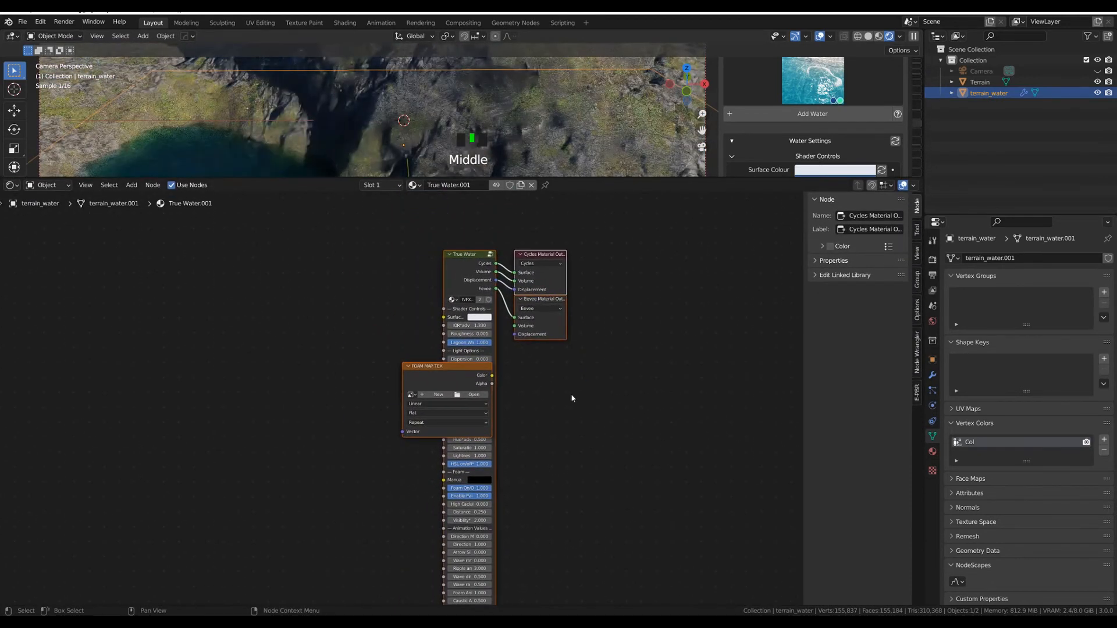
click(10, 185)
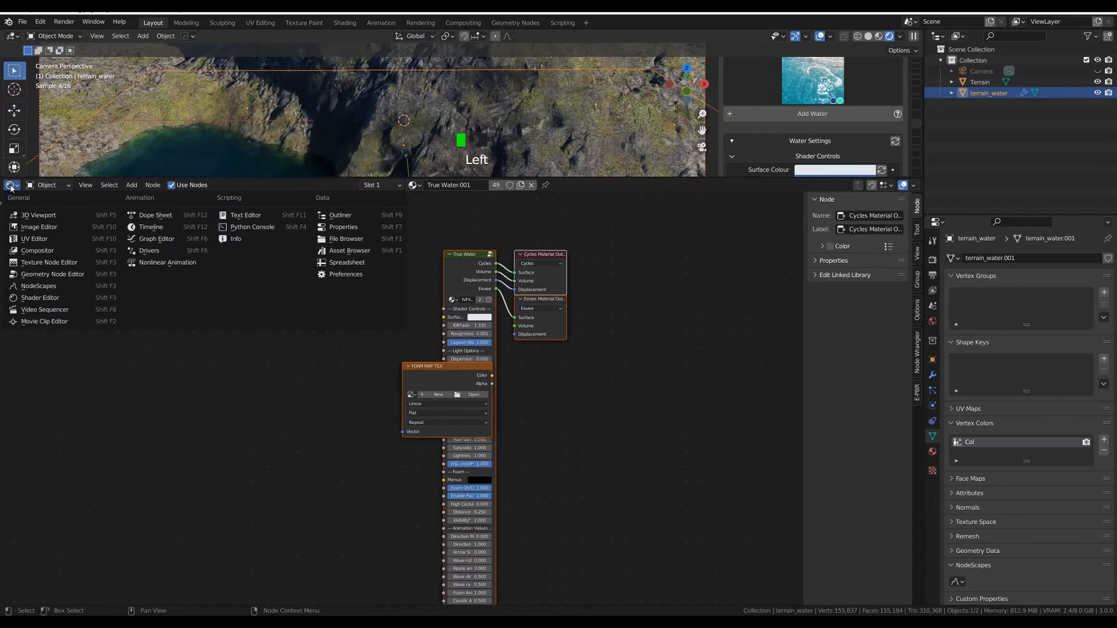
click(39, 303)
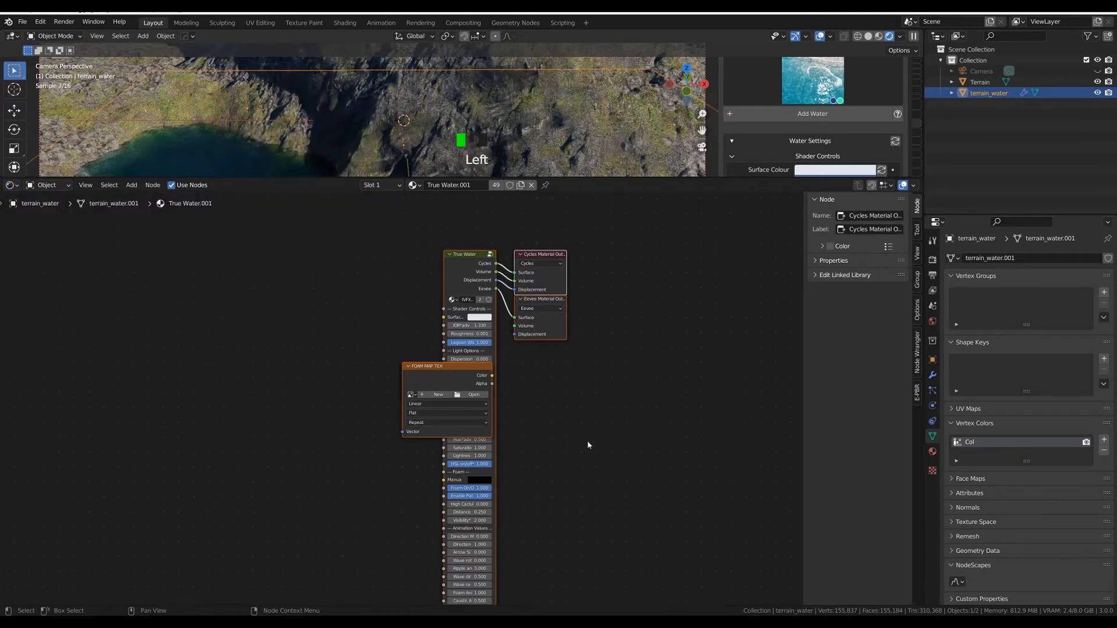
click(606, 425)
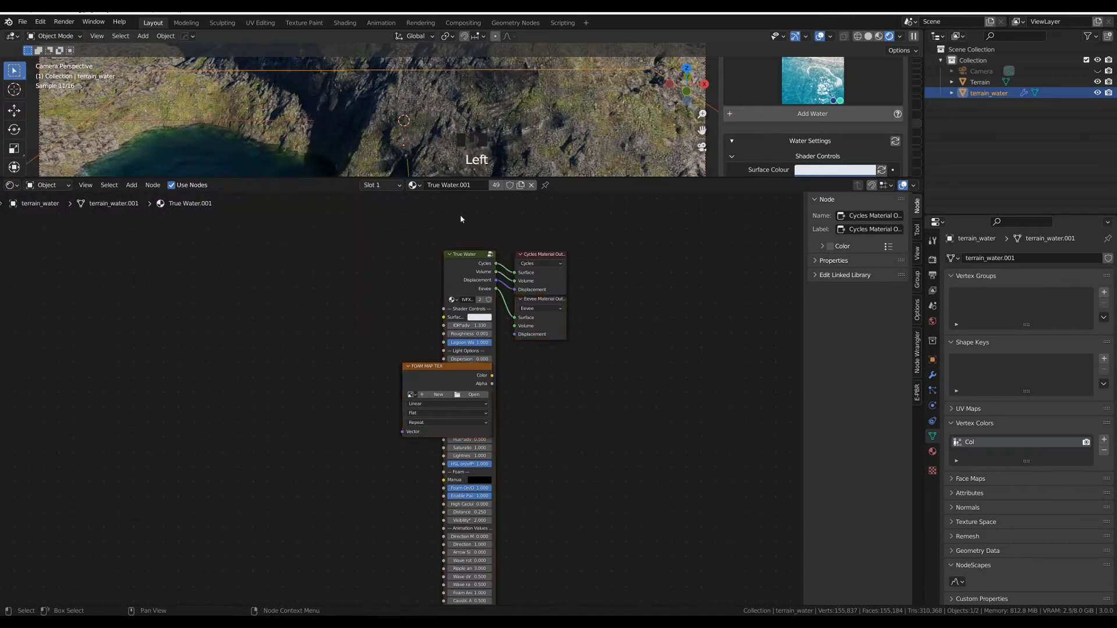
drag(451, 368, 375, 257)
drag(430, 370, 373, 372)
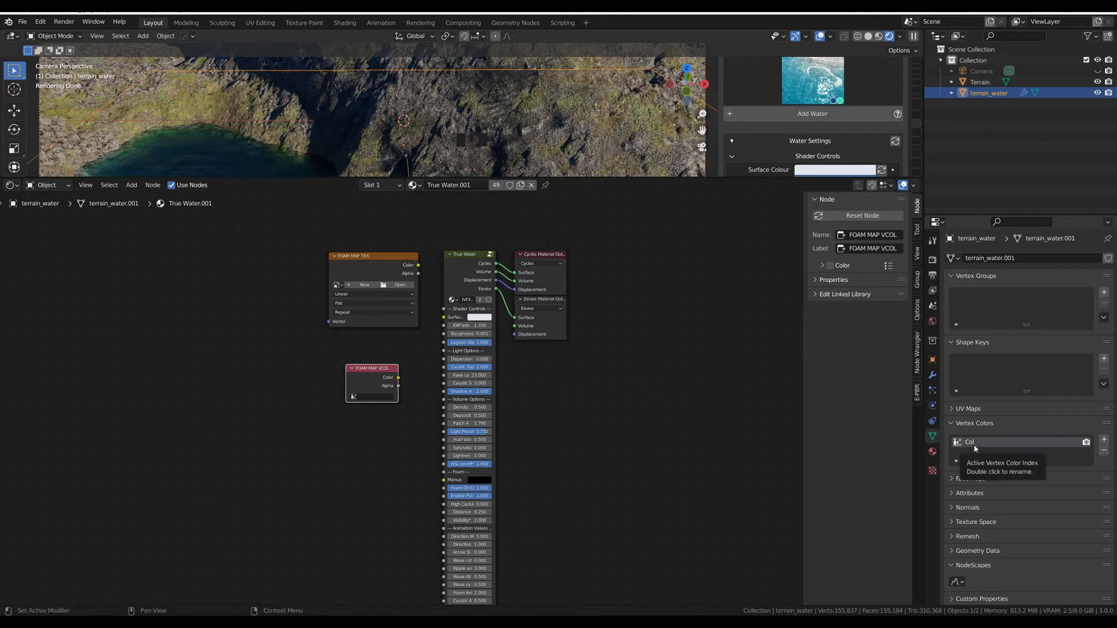
Step: Assign Col to the FOAM MAP VCOL node, connect its Color to Manual Foam Map IN, and restore the large 3D view
click(373, 399)
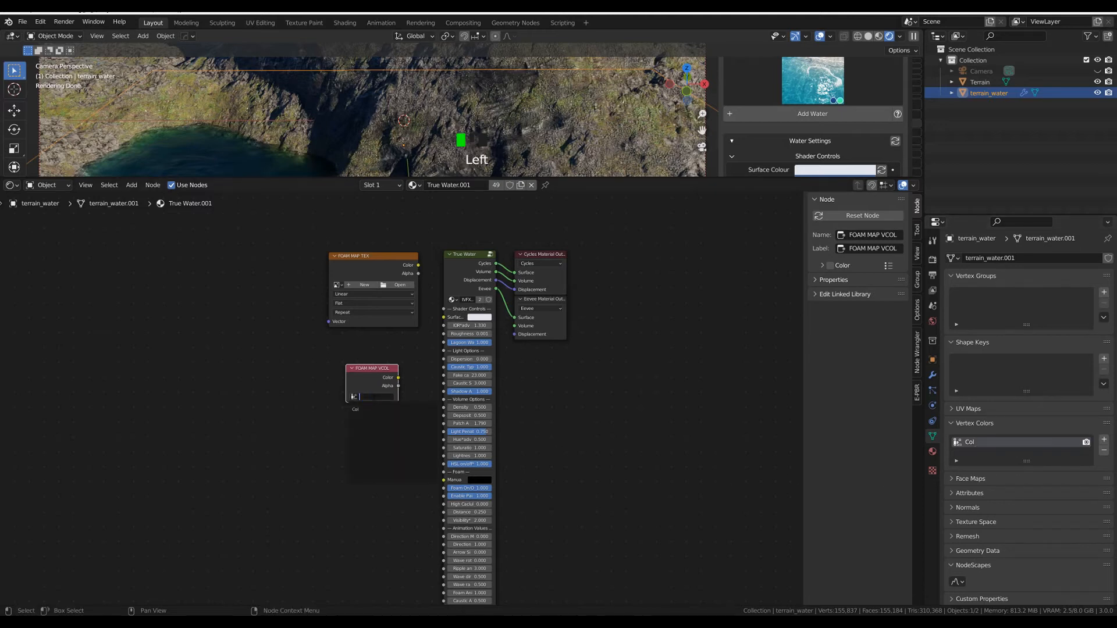
click(363, 410)
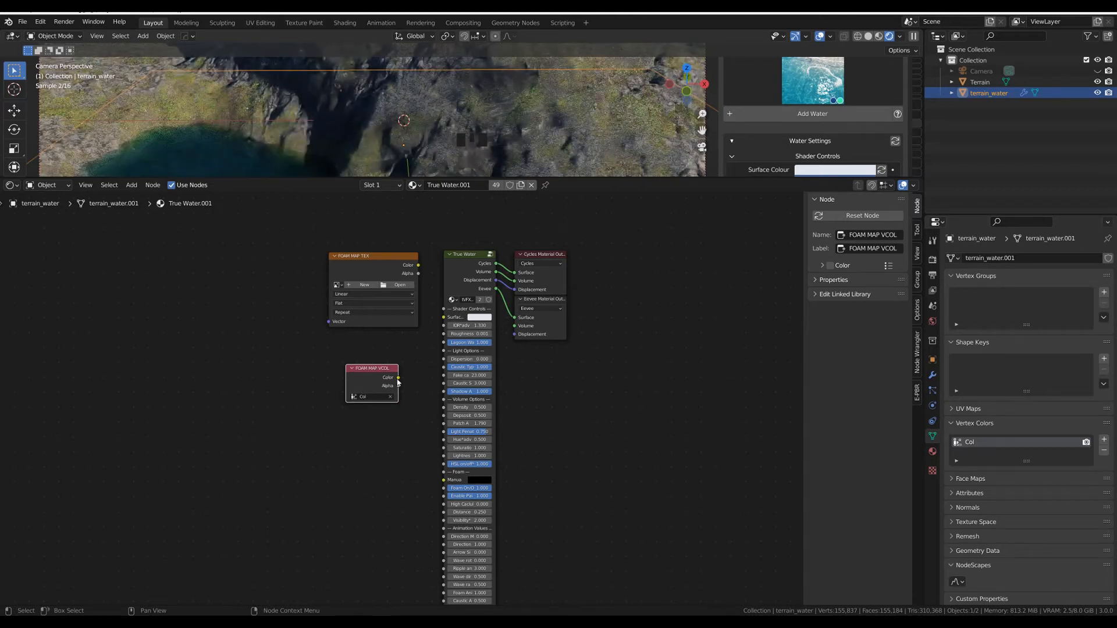
drag(399, 382, 447, 488)
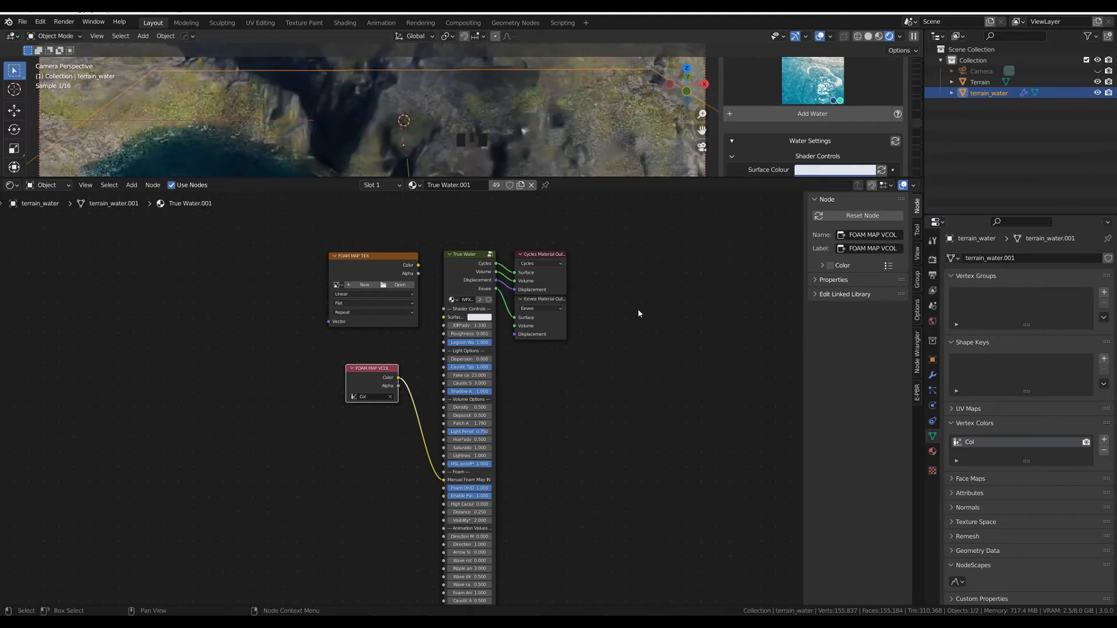
drag(629, 177, 668, 588)
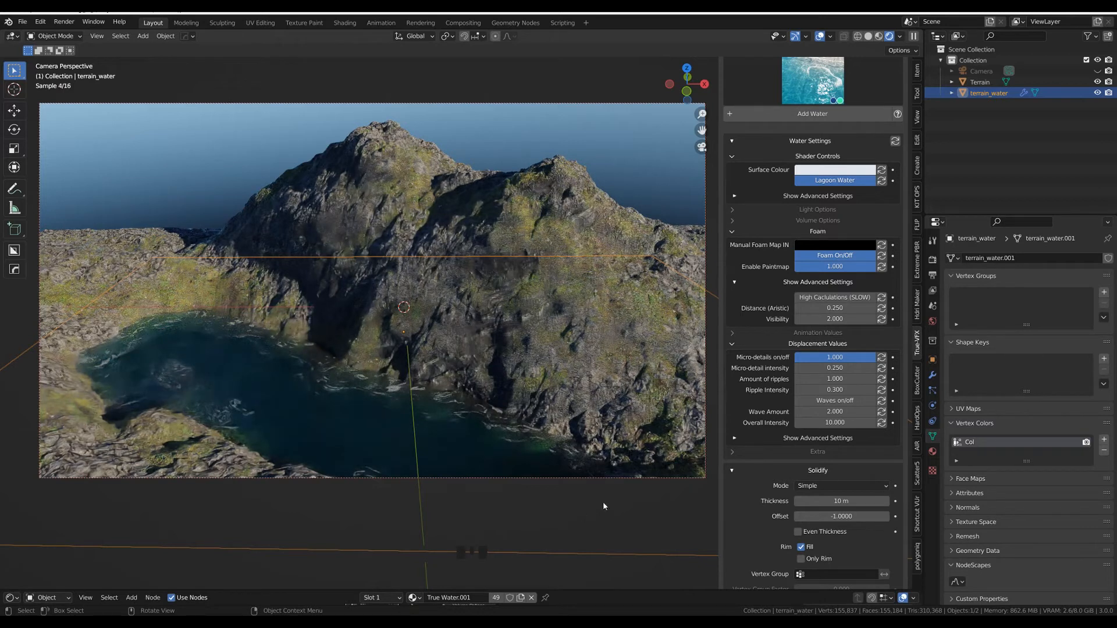
Step: Enable the foam's High Calculations (SLOW) option and set its Visibility to 10
click(821, 298)
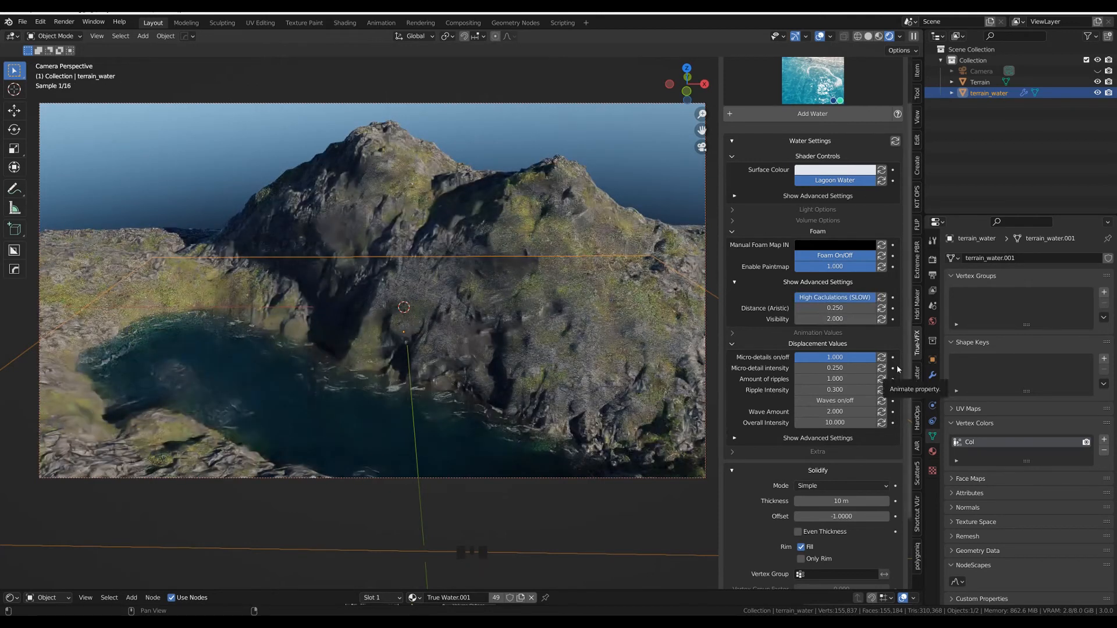
click(854, 320)
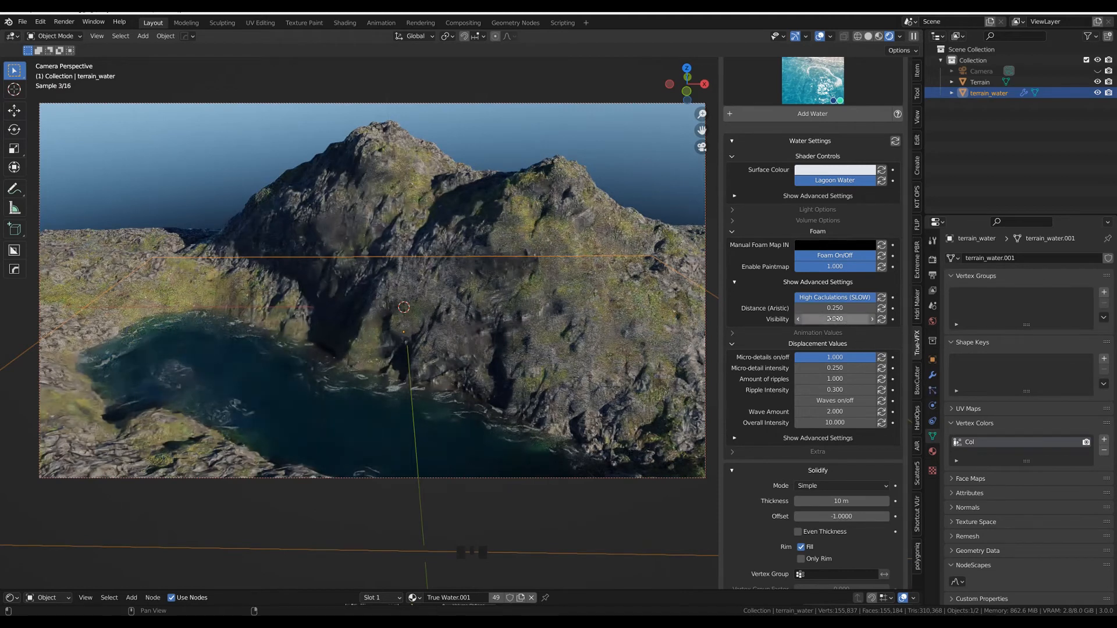
text(10)
key(Return)
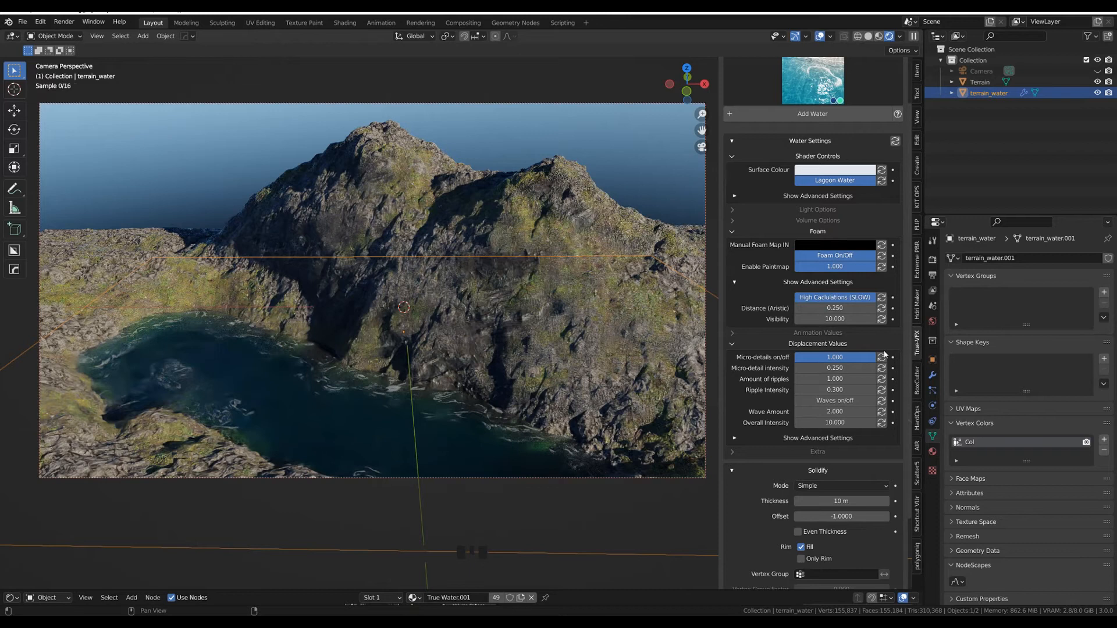
Step: Set the foam's Visibility to 2
click(809, 320)
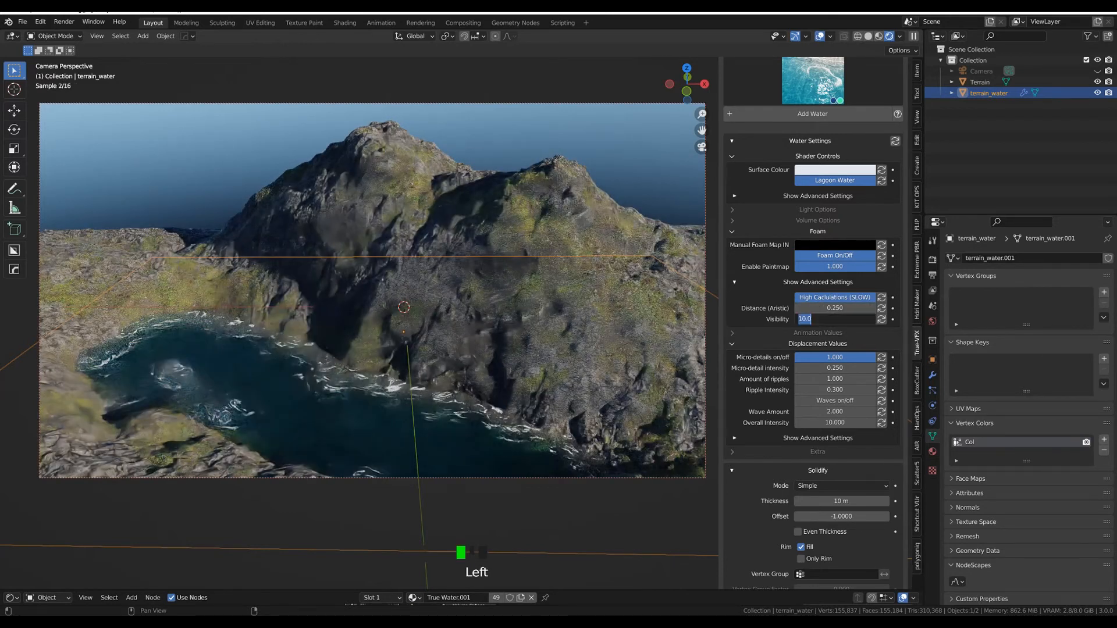
text(2)
key(Return)
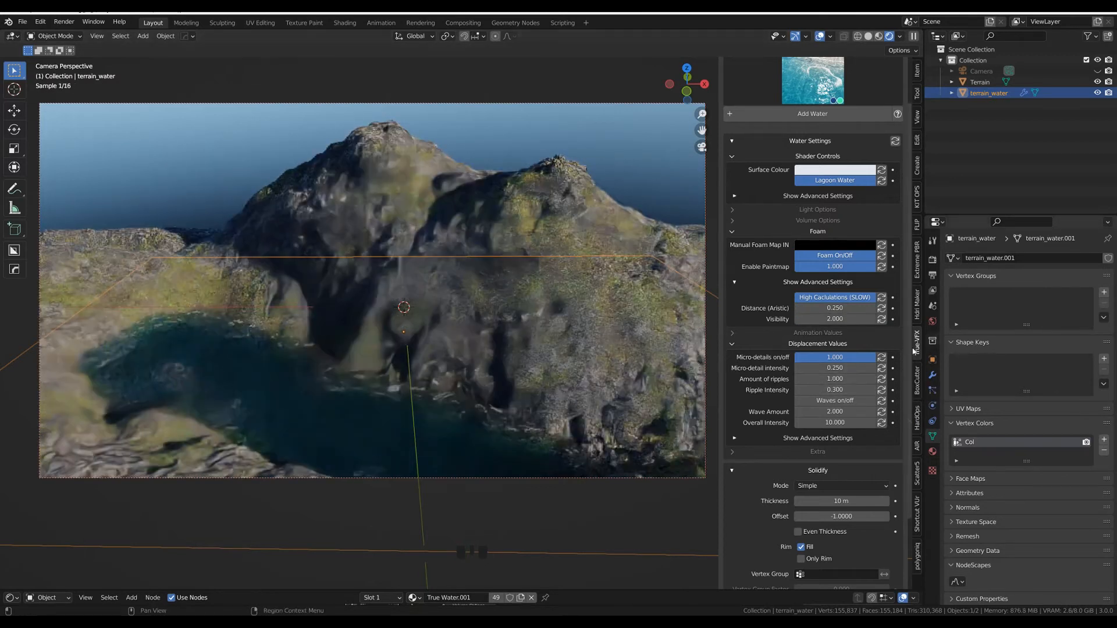
Step: Try a foam Distance (Aristic) of 27.55 and reset it to its default
click(836, 309)
drag(836, 309, 906, 309)
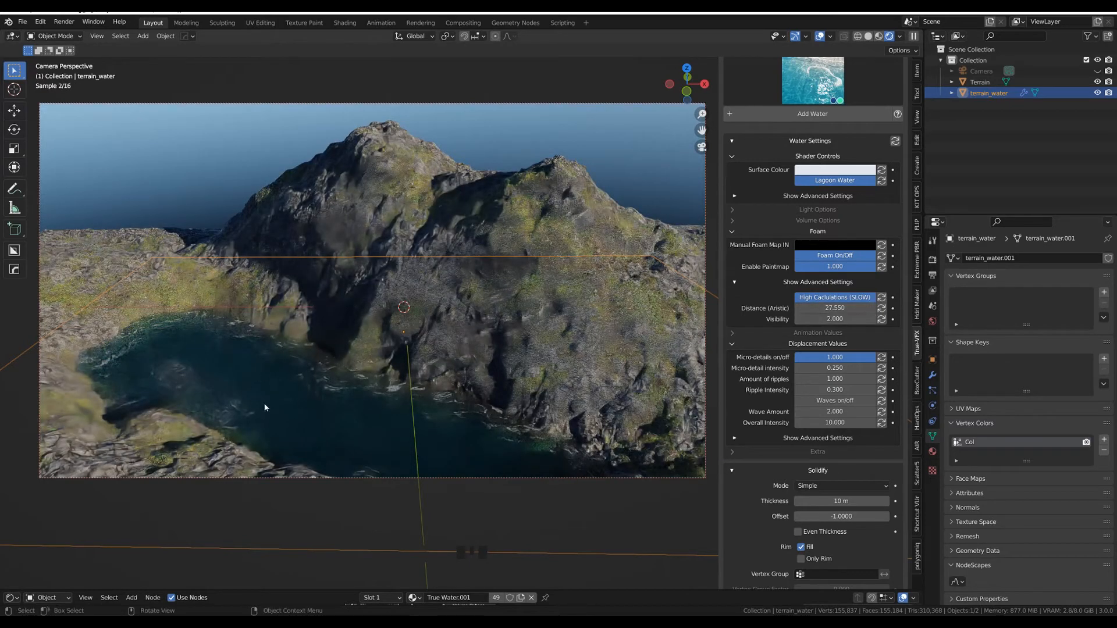
click(882, 308)
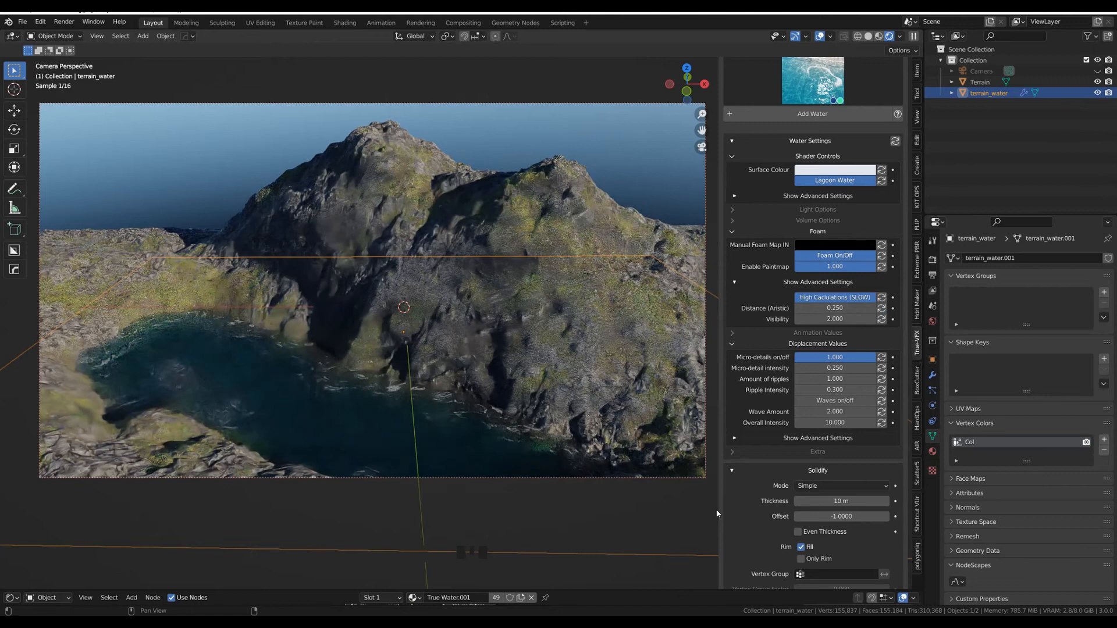
Step: Render the camera view into Slot 2 and compare its foam with the earlier render in Slot 1
key(F12)
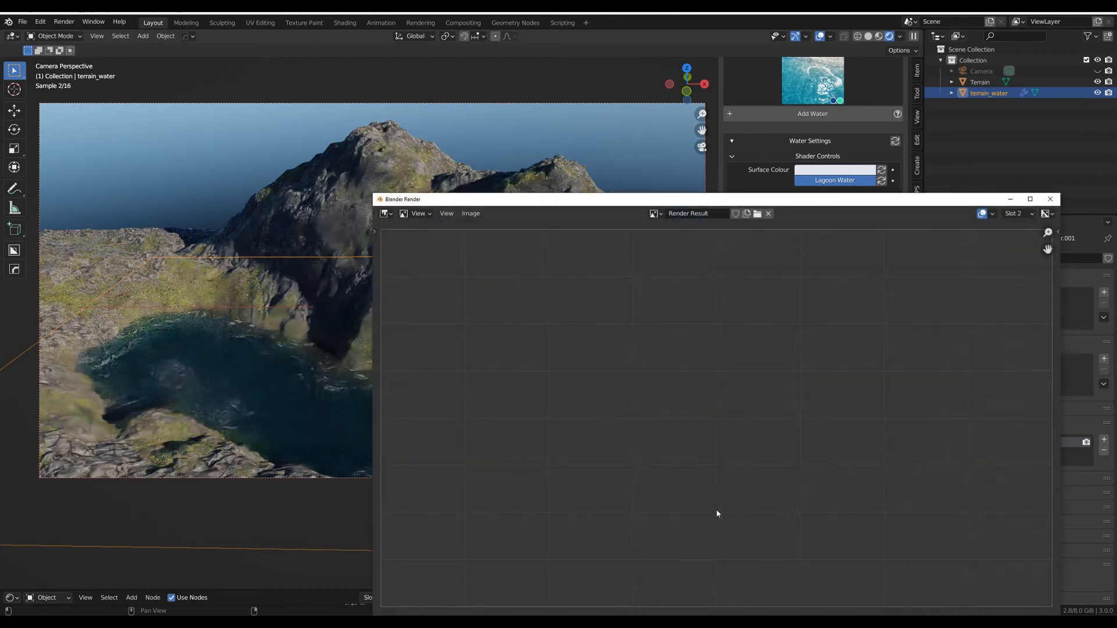
drag(669, 199, 347, 109)
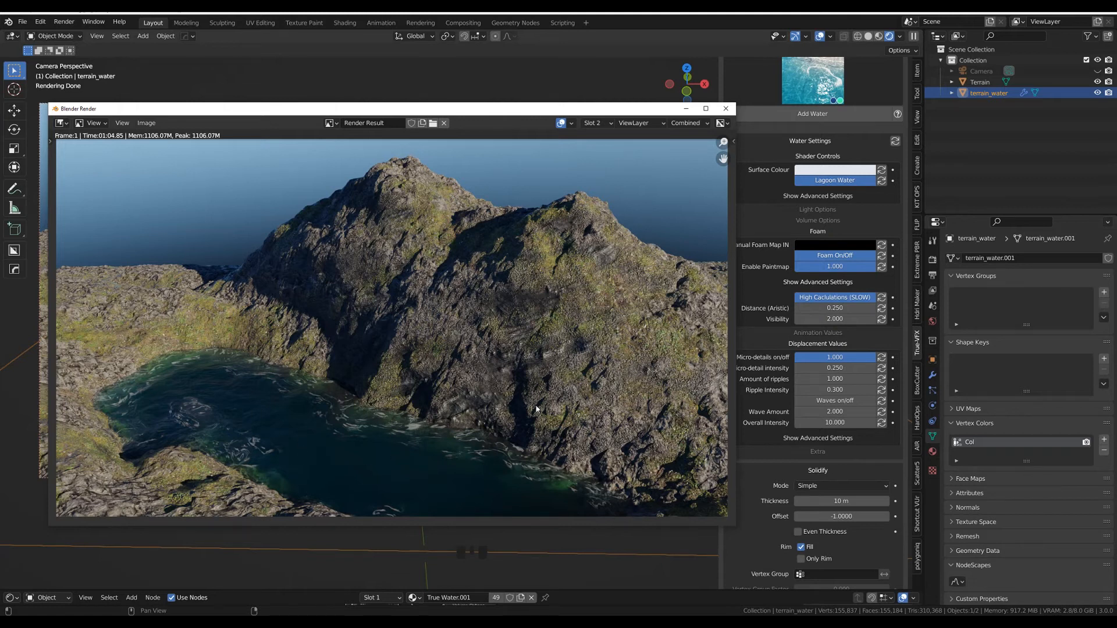
click(593, 123)
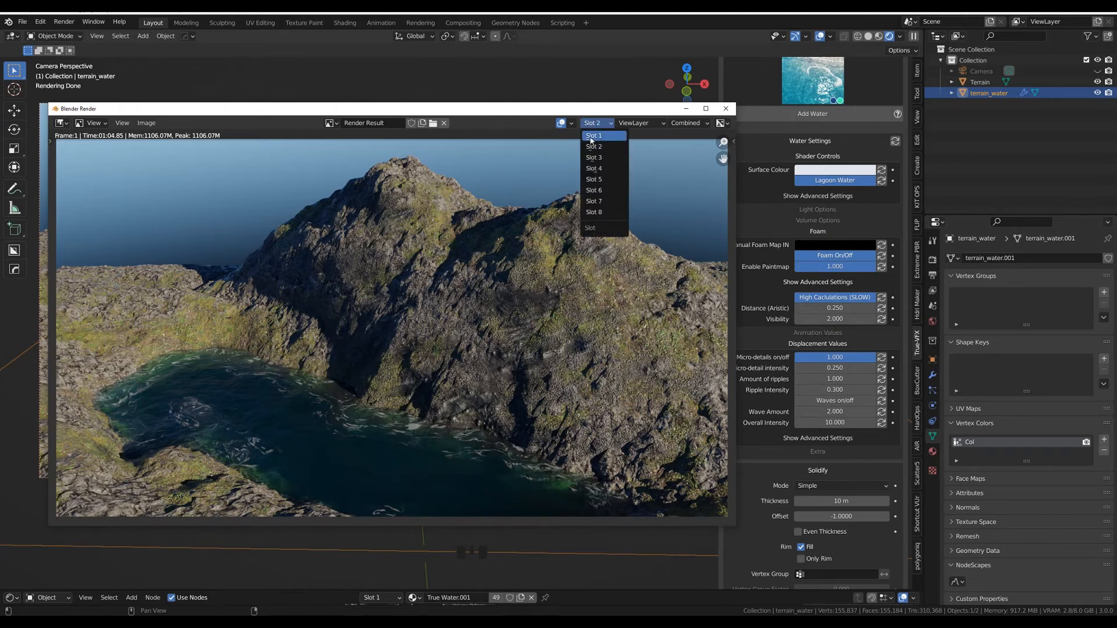
click(596, 139)
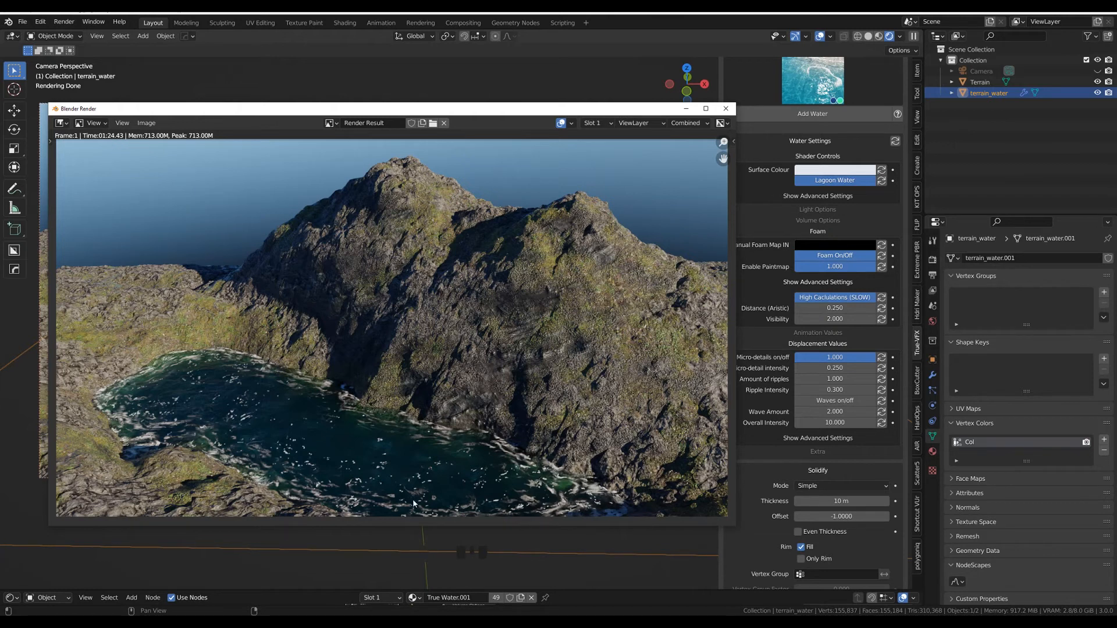
click(592, 123)
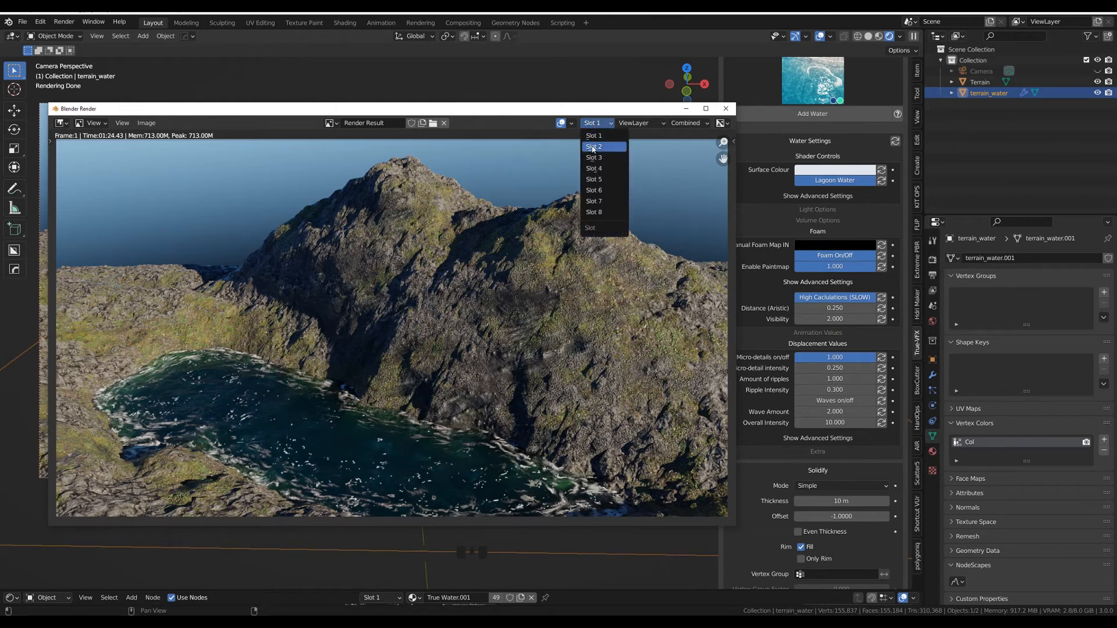
click(591, 148)
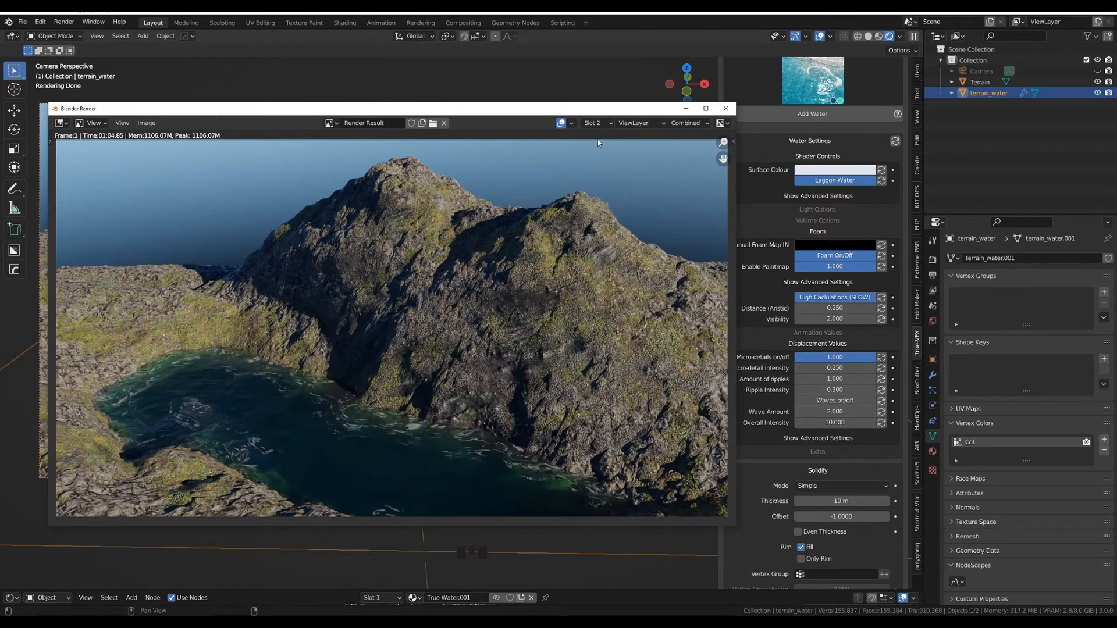
Step: Choose Slot 3 for the next render and close the render window
click(594, 124)
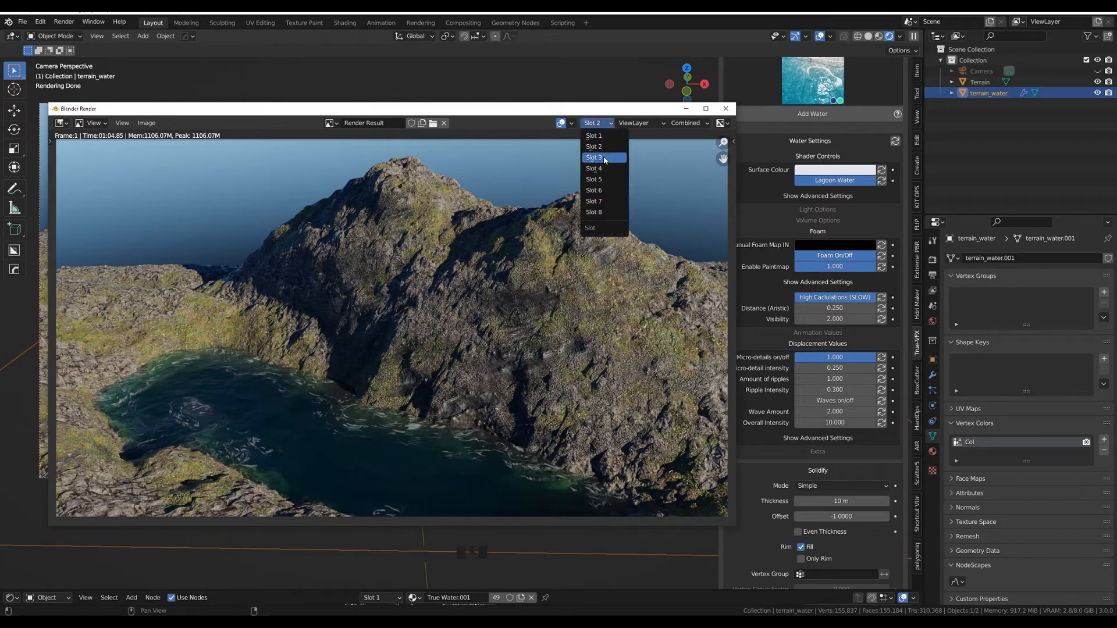
click(604, 157)
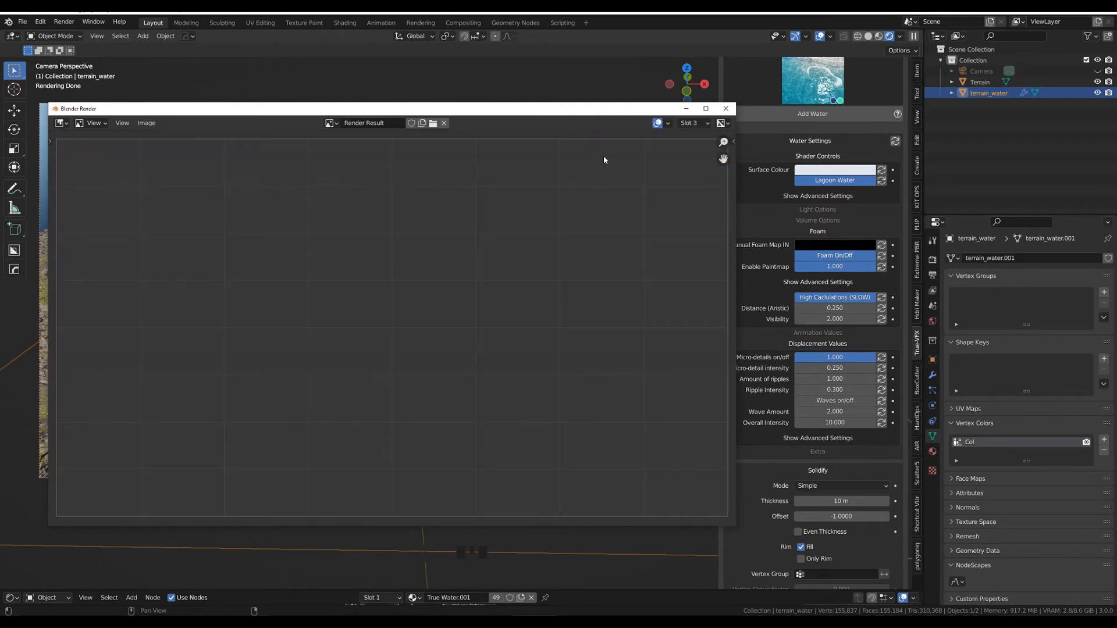
click(726, 110)
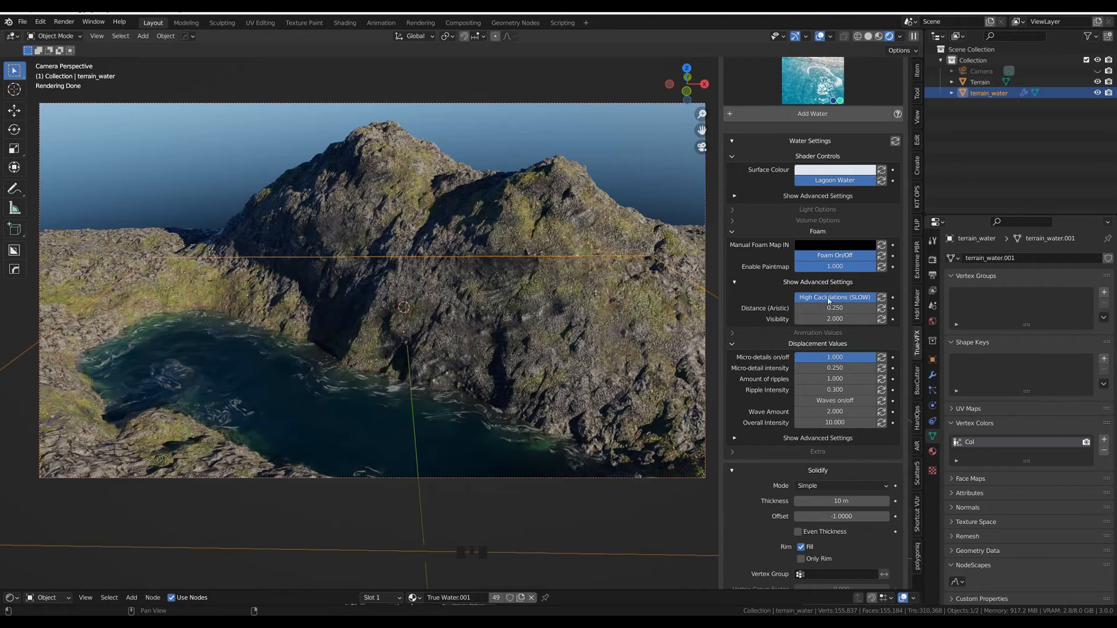
Step: Enlarge the Shader Editor, disconnect FOAM MAP VCOL from the True Water node, and move both foam map nodes farther away from it
drag(251, 591, 294, 274)
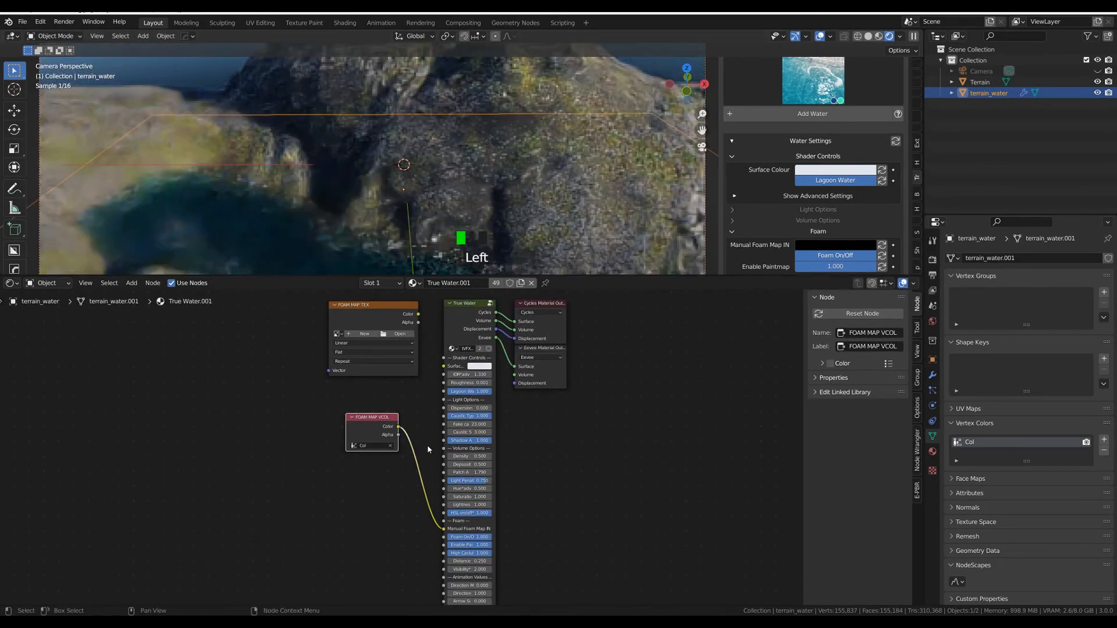
ctrl+right_drag(424, 444, 396, 508)
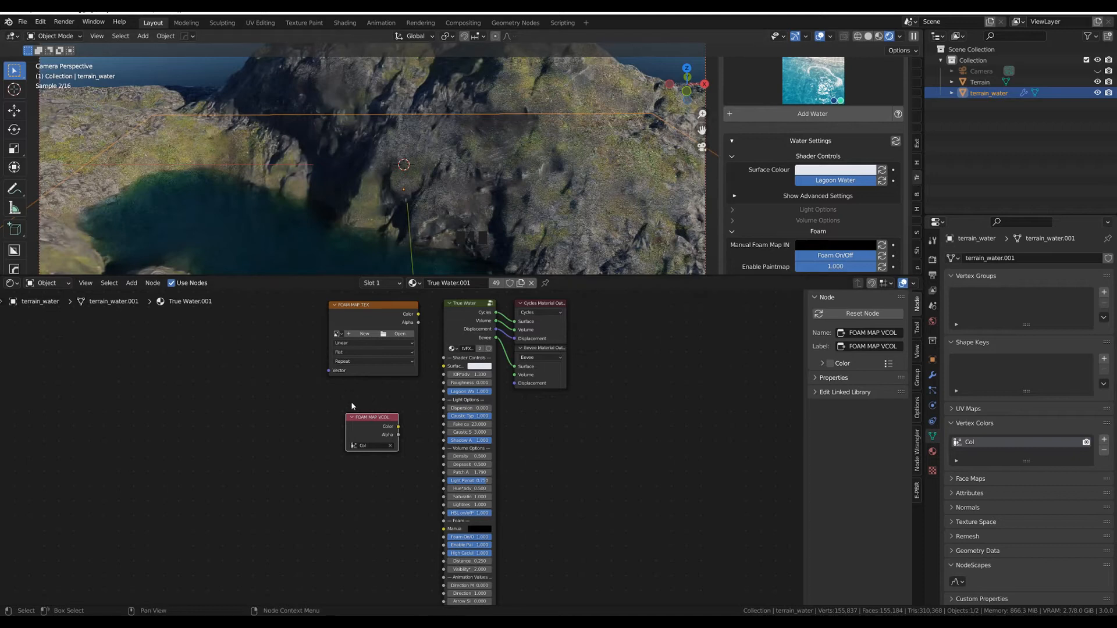
click(346, 429)
drag(346, 429, 154, 459)
drag(359, 304, 278, 354)
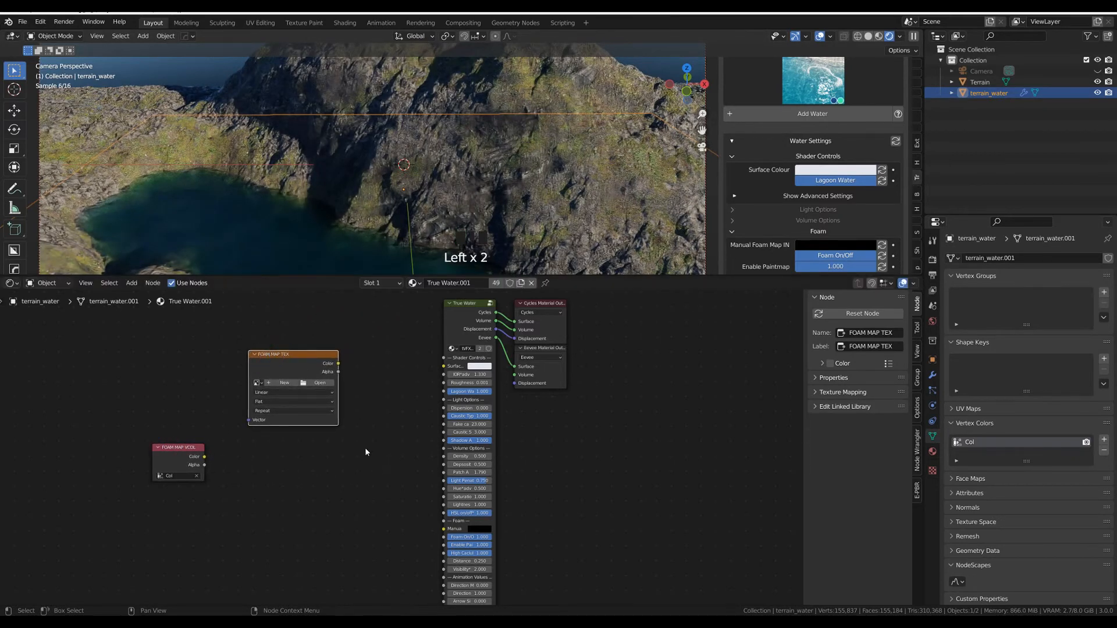
Step: Load water9_foam1.png from the Foam folder into the FOAM MAP TEX node and set its color space to Non-Color
click(319, 382)
click(349, 421)
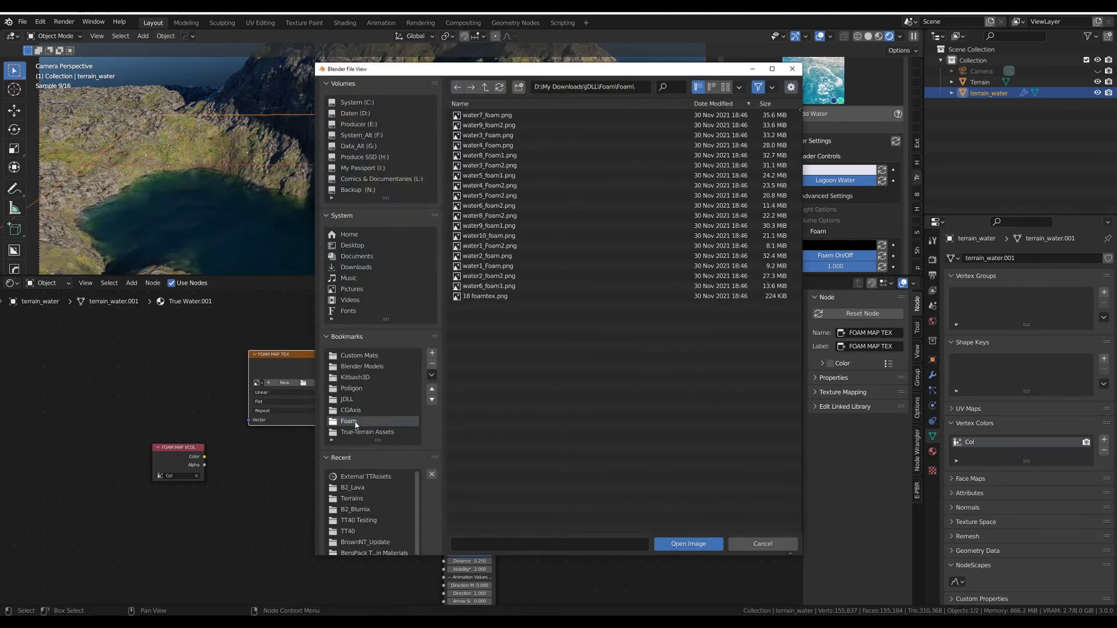
click(726, 88)
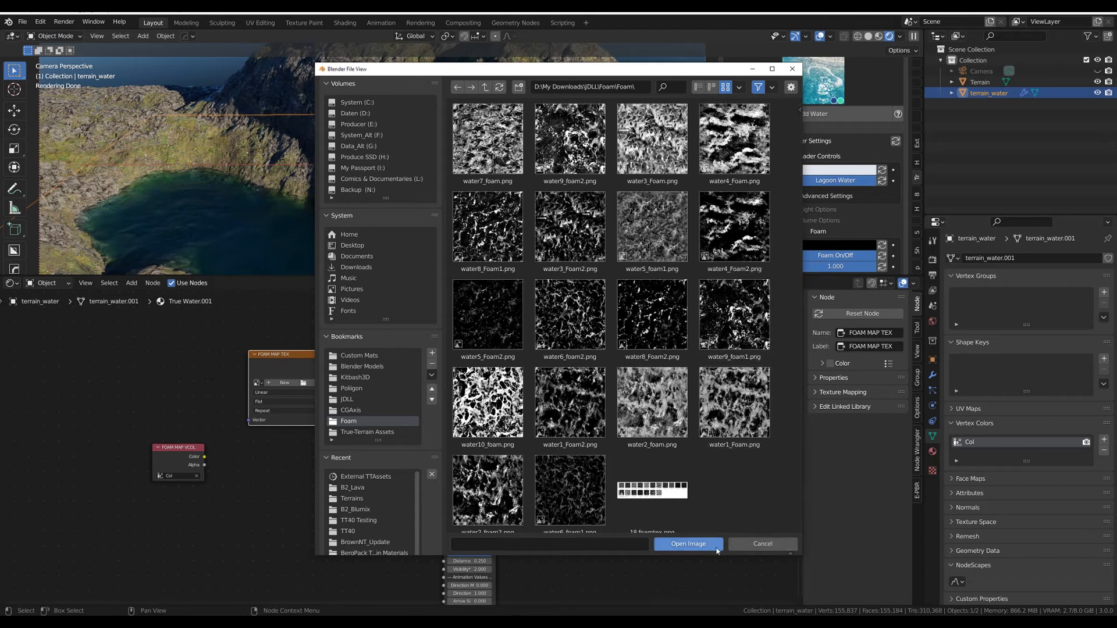
click(734, 227)
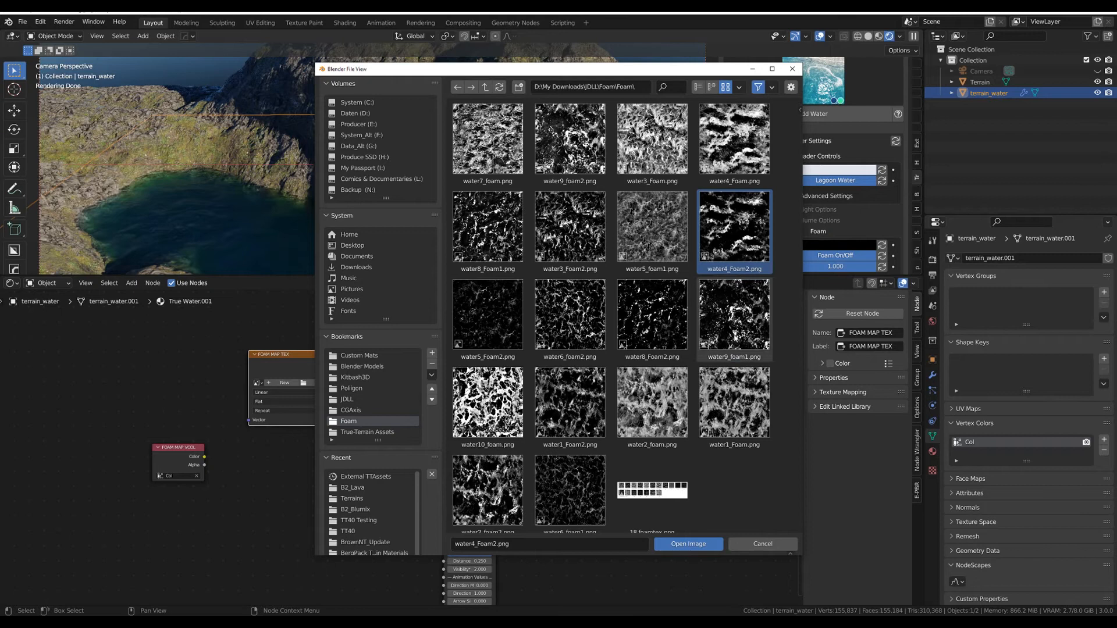
click(734, 314)
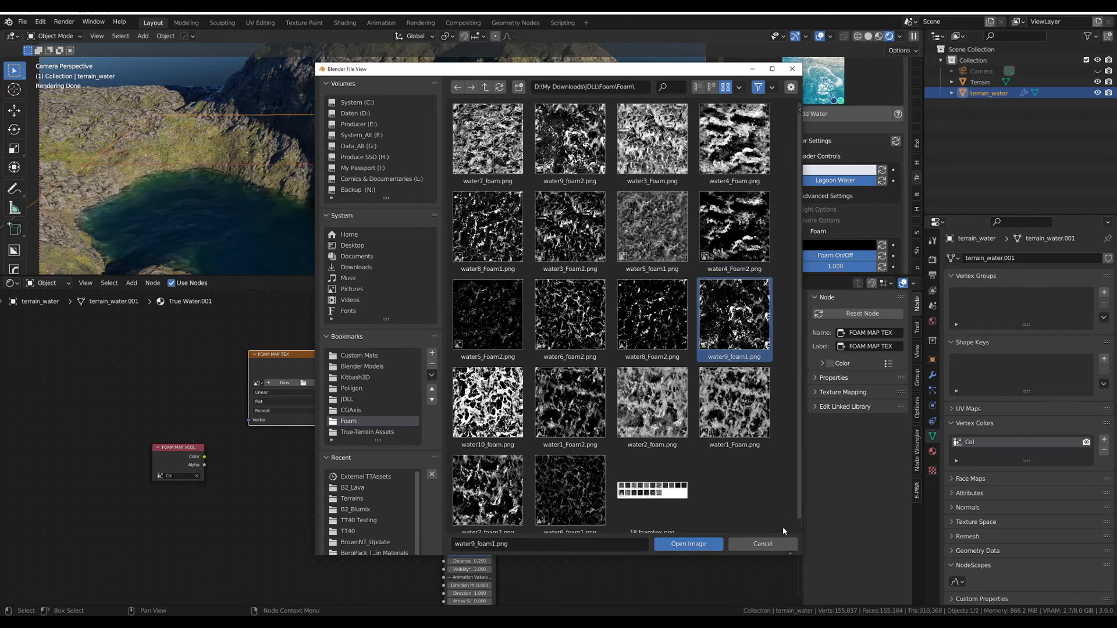
click(692, 544)
click(312, 428)
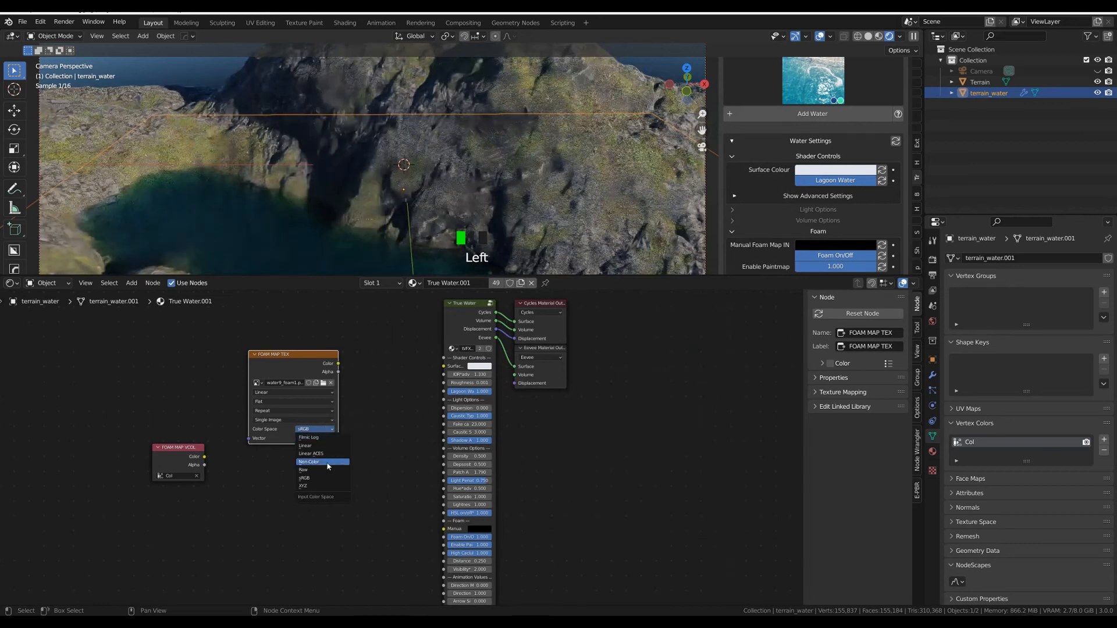
click(322, 462)
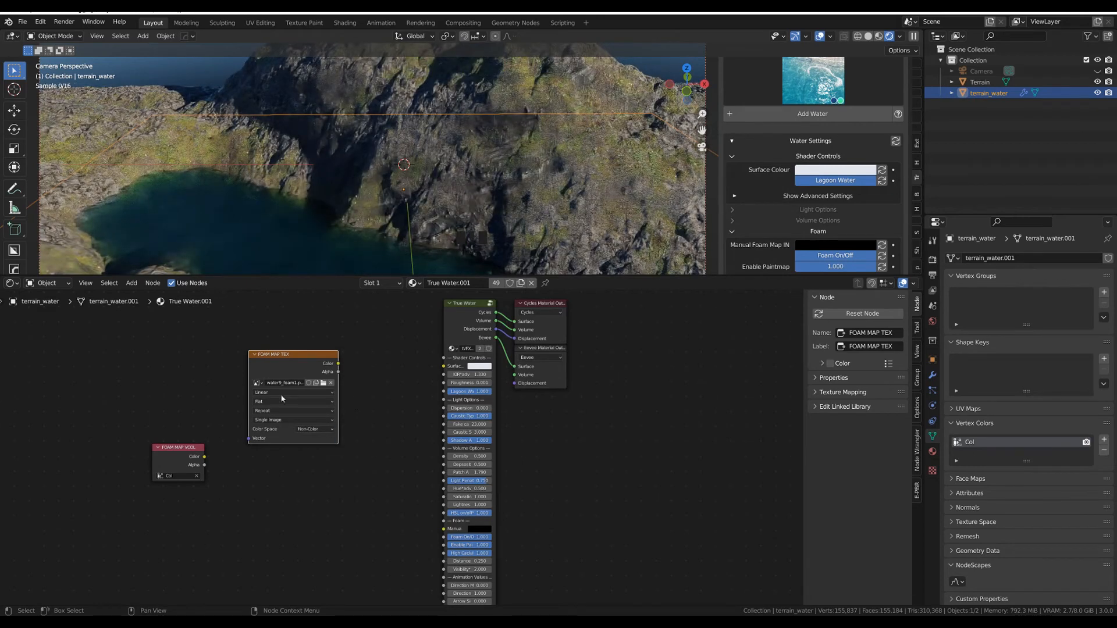
Step: Connect the FOAM MAP TEX node's Color to the True Water node's Manual Foam Map IN and enlarge the 3D view
drag(338, 364, 445, 534)
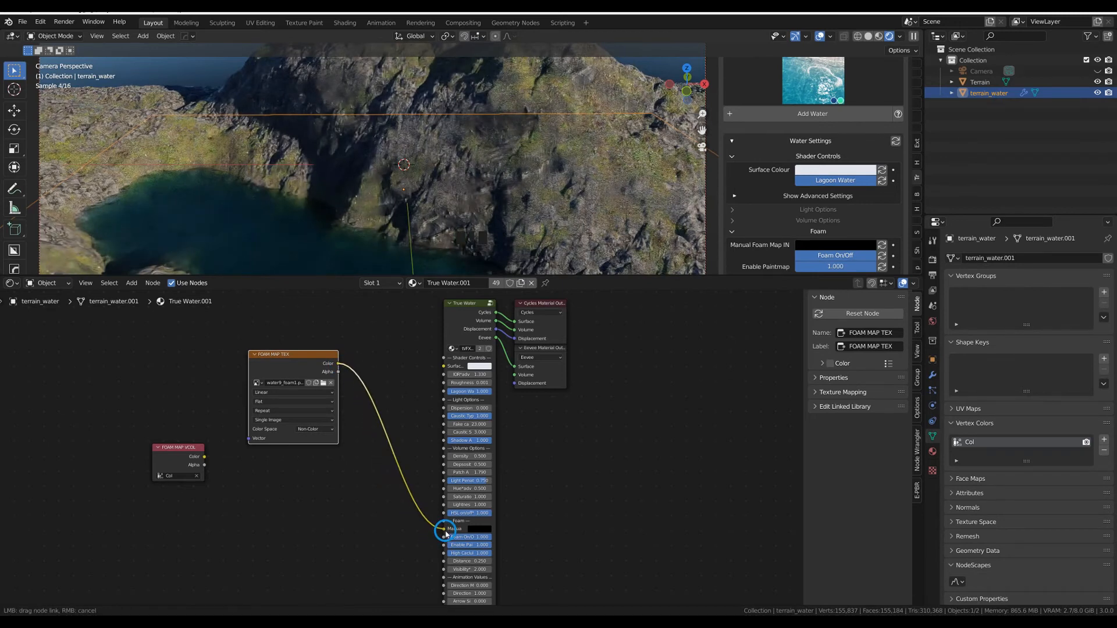
drag(445, 534, 446, 533)
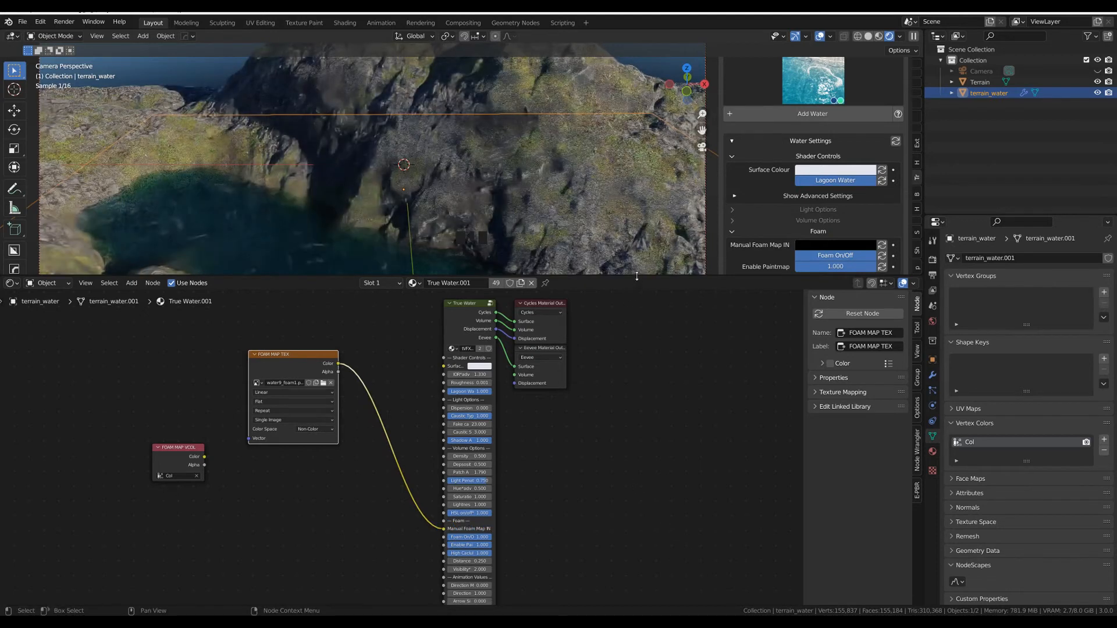
drag(634, 276, 648, 483)
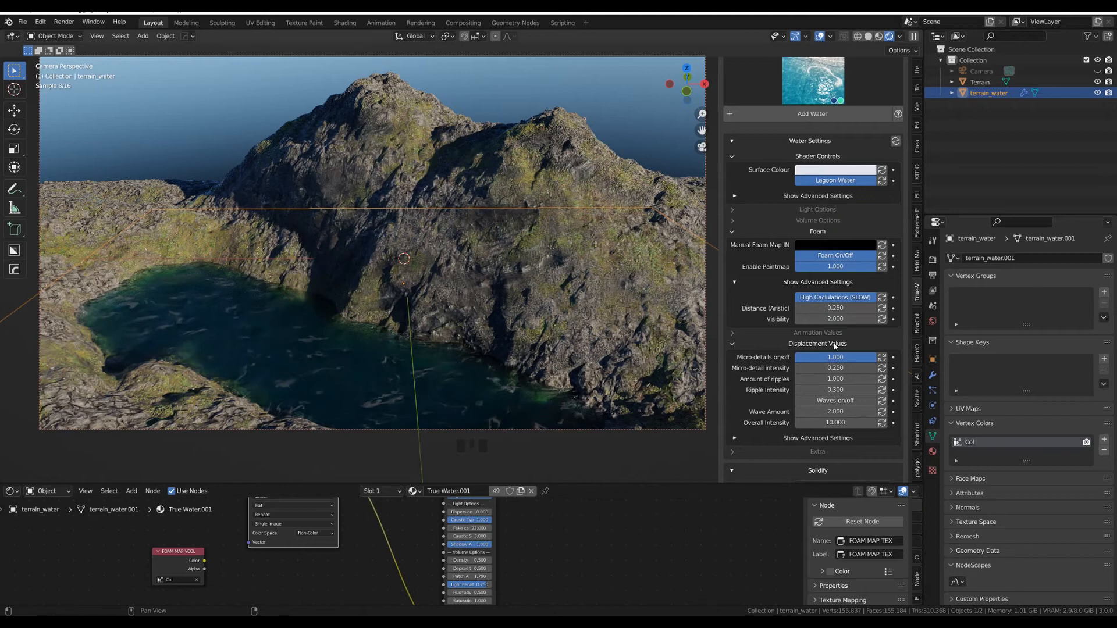
Step: Try a foam Visibility of 10 and a Distance (Aristic) of 72.55, returning Visibility to 2 and Distance to its default
click(835, 319)
text(10)
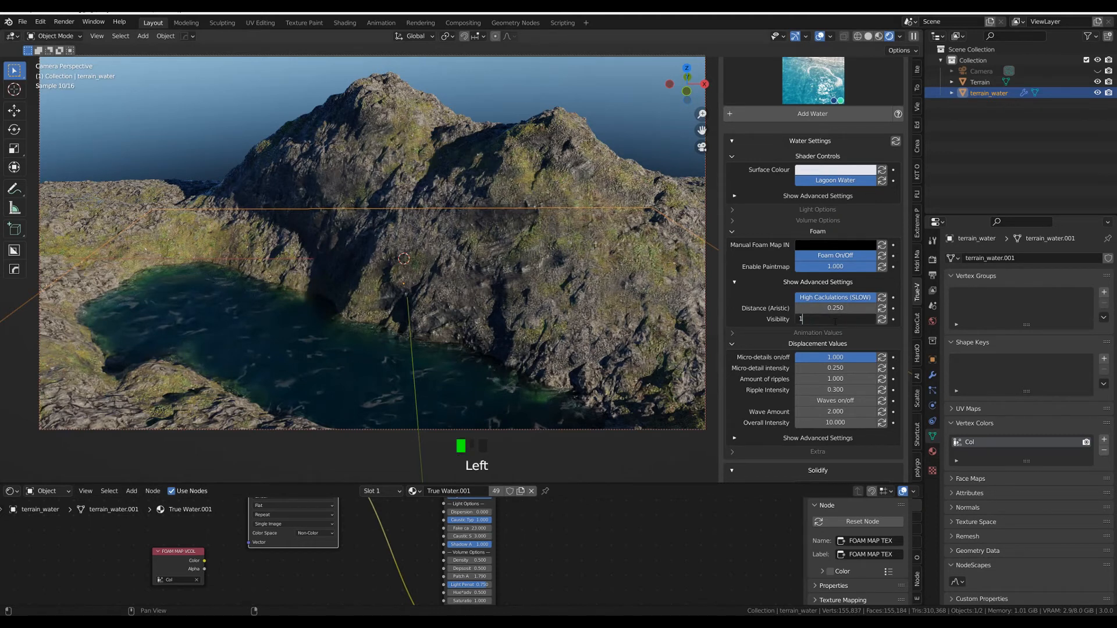
key(Return)
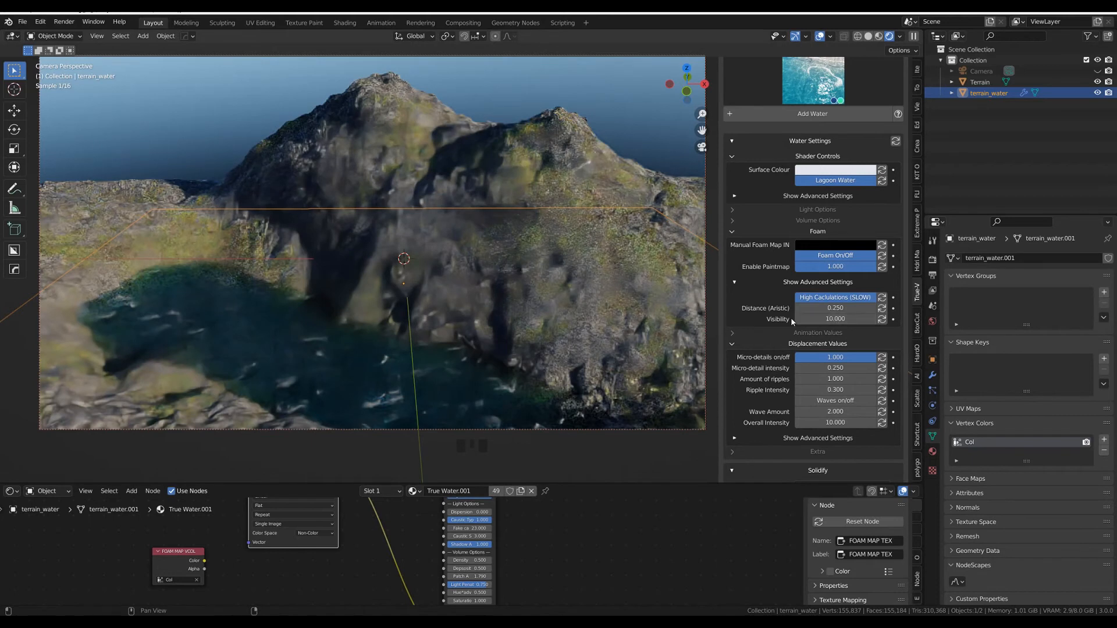
click(847, 319)
text(2)
key(Return)
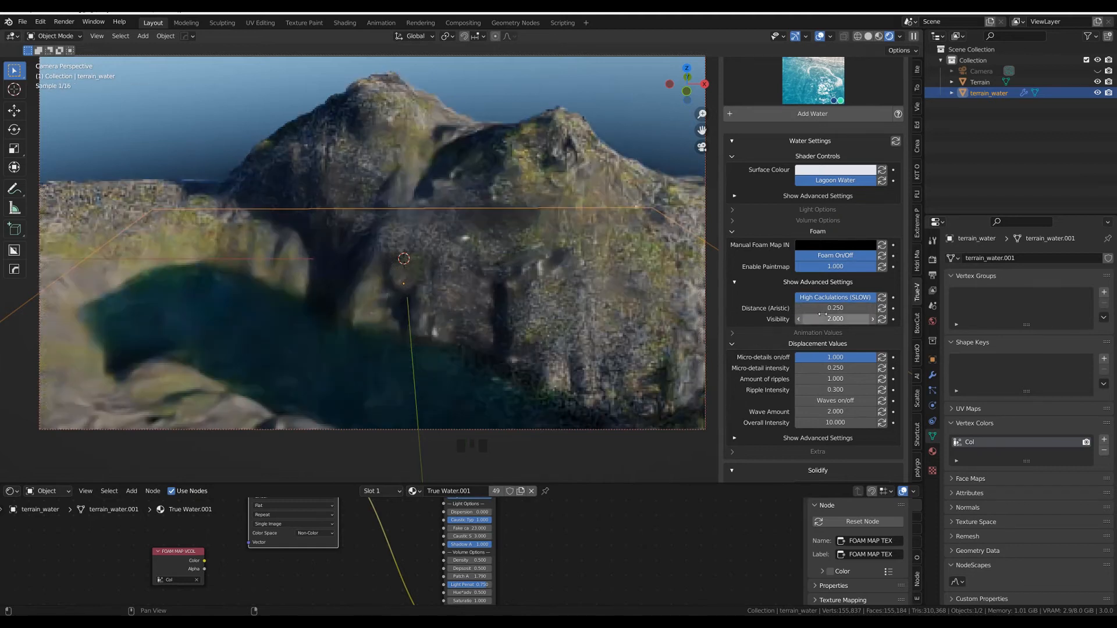
drag(824, 308, 540, 309)
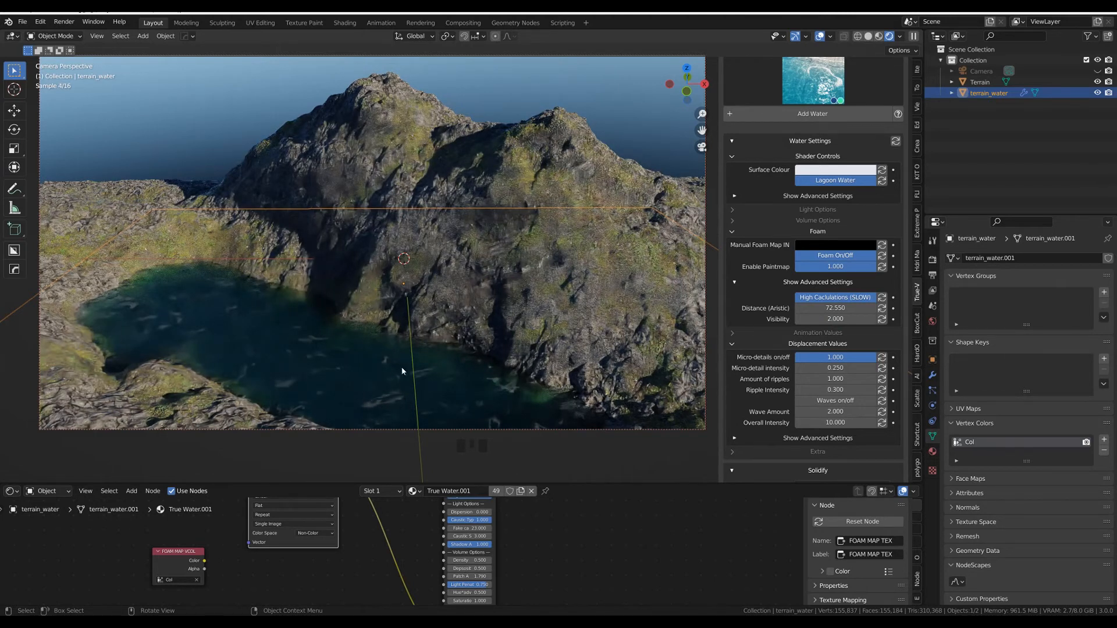
click(882, 309)
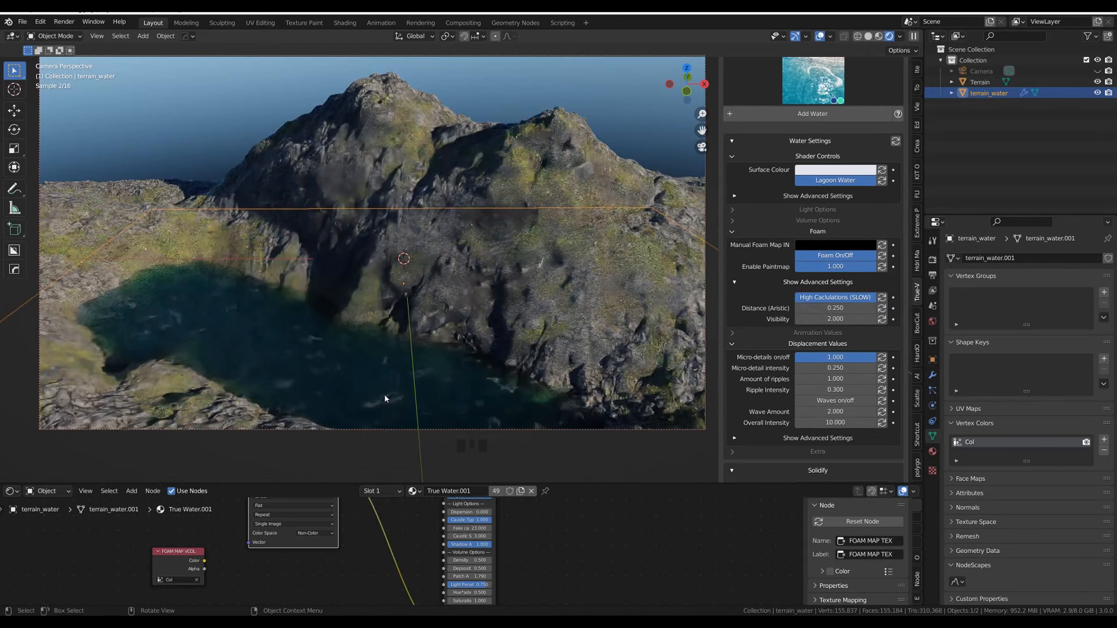
Step: Enlarge the Shader Editor and move the FOAM MAP VCOL node clear below the FOAM MAP TEX node
drag(612, 484, 630, 319)
middle_drag(629, 446, 641, 465)
drag(232, 506, 218, 569)
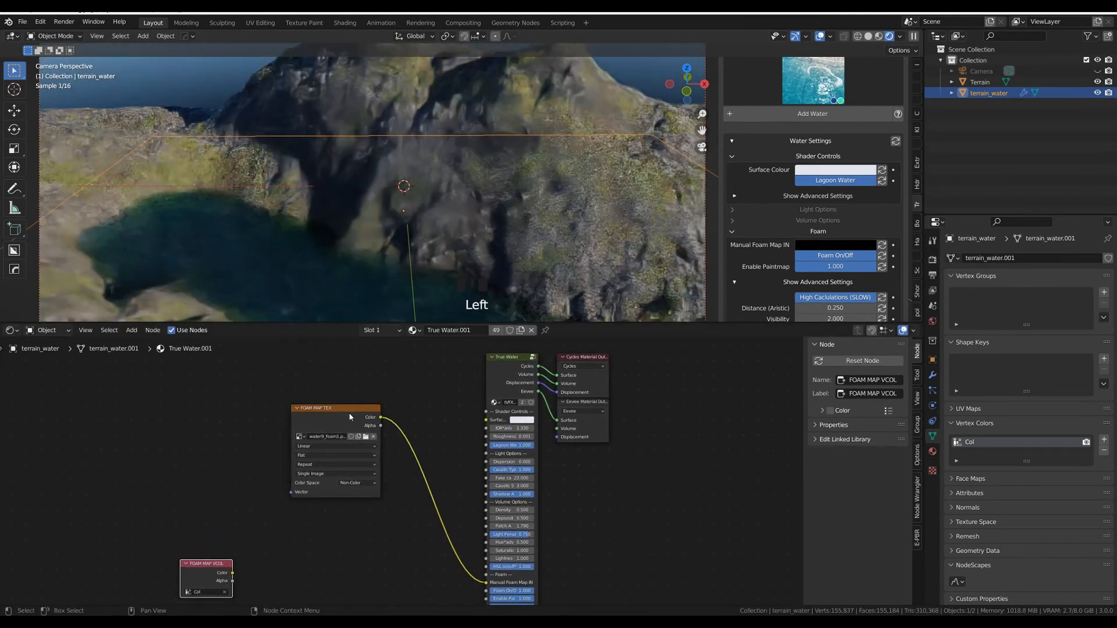
Step: Add Texture Coordinate and Mapping nodes to FOAM MAP TEX and feed the Mapping Vector from Generated instead of UV
click(350, 417)
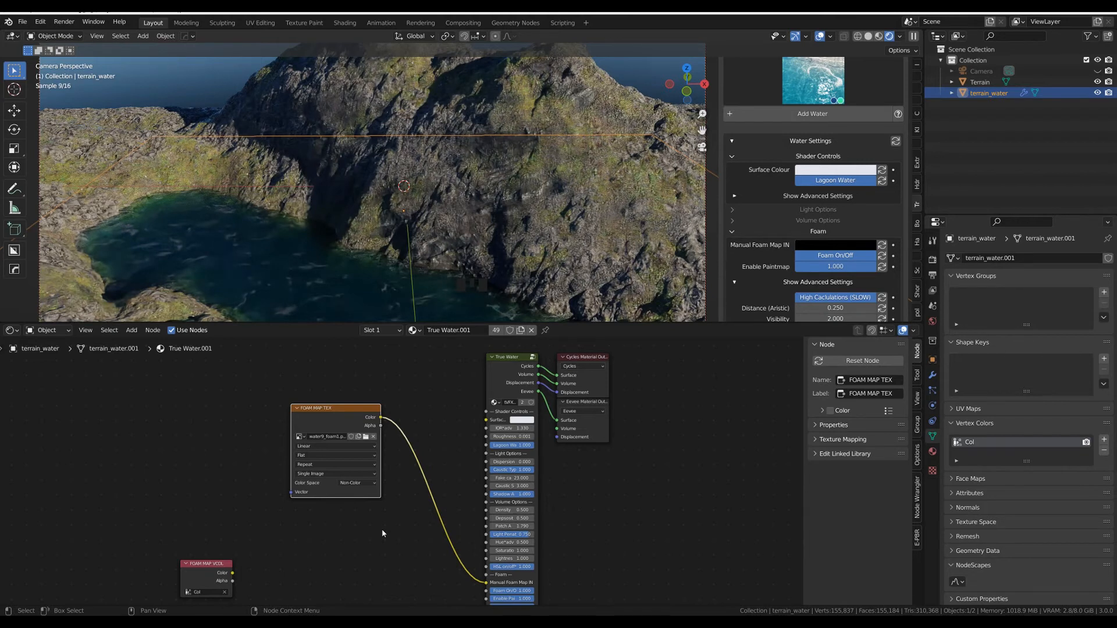
key(ctrl)
key(ctrl+t)
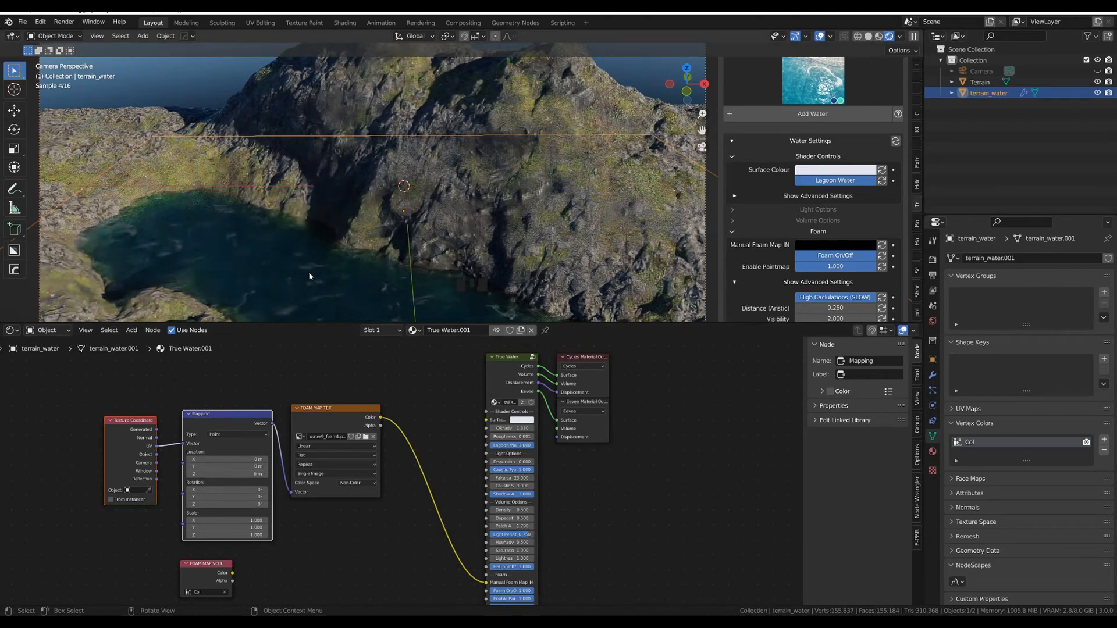
ctrl+right_drag(167, 429, 174, 477)
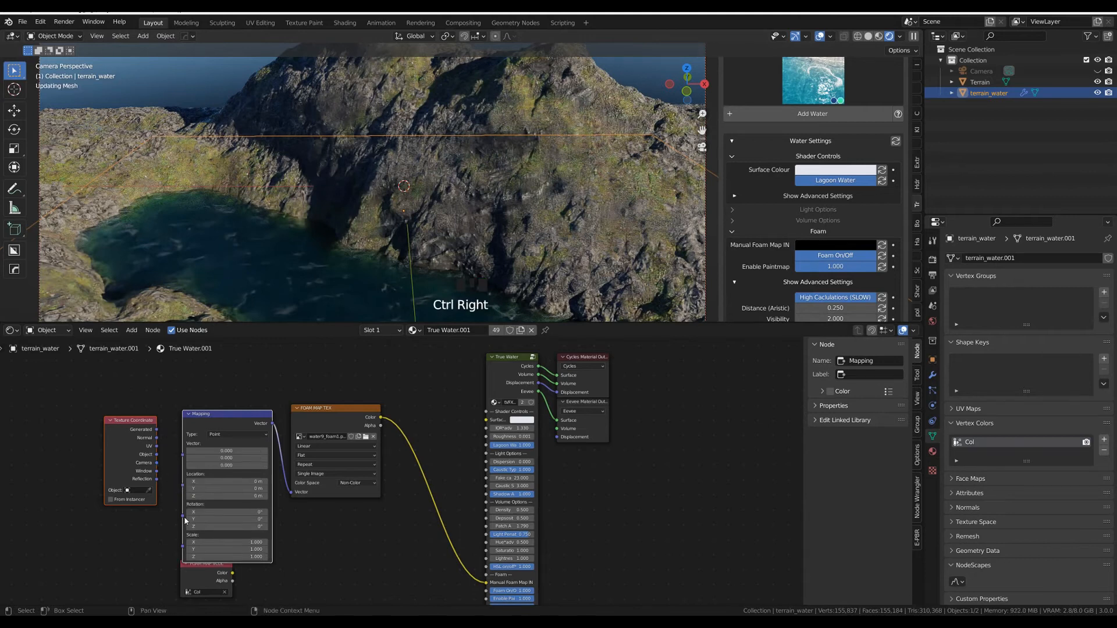
drag(157, 429, 182, 455)
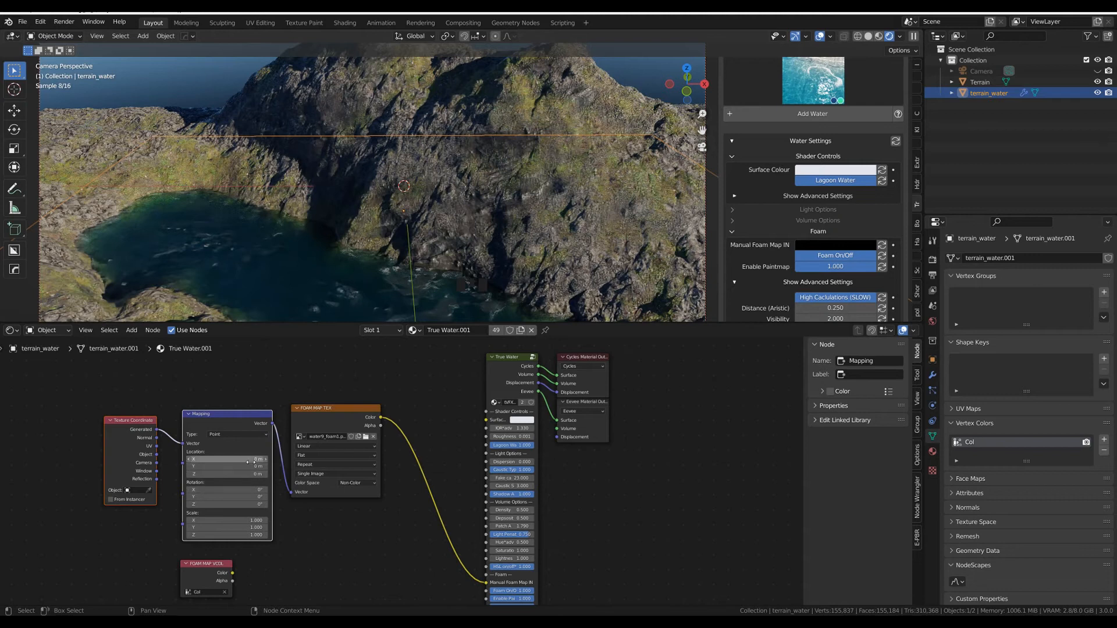
Step: Offset the foam texture along X in the Mapping node and render the camera view with the viewport in solid shading
mouse_move(250, 460)
mouse_down()
mouse_move(215, 460)
mouse_move(234, 459)
mouse_up()
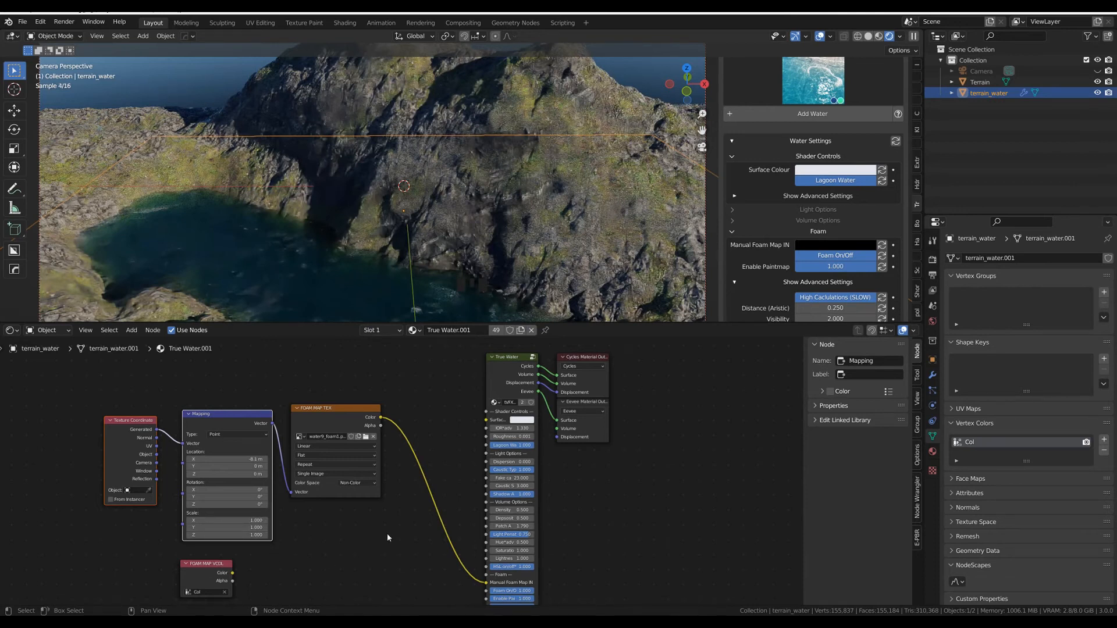
drag(631, 323, 638, 590)
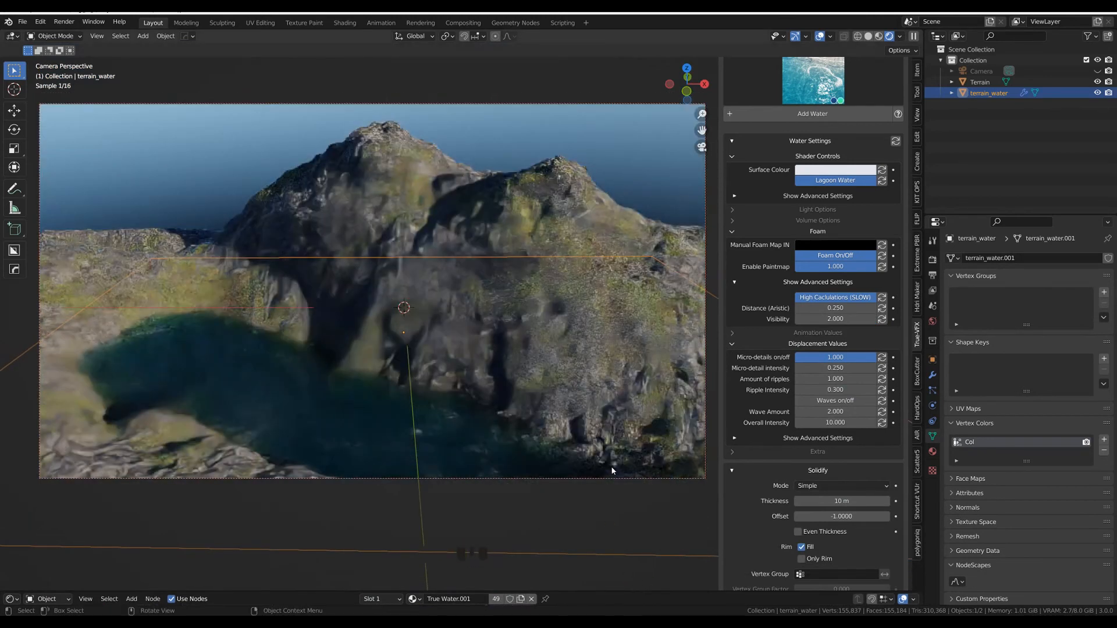
click(868, 36)
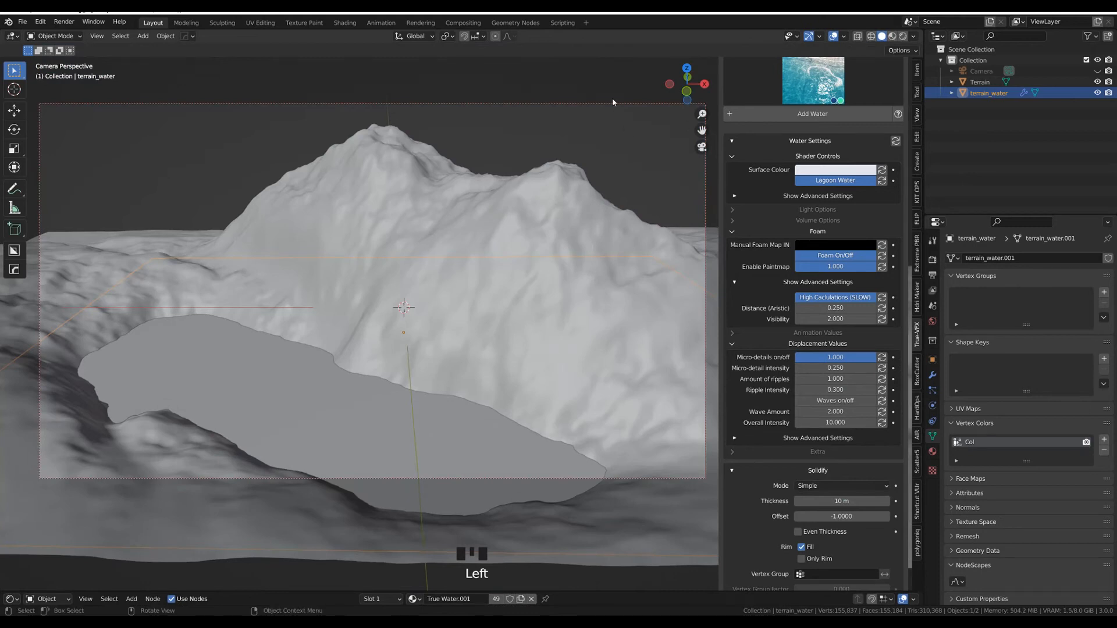
key(F12)
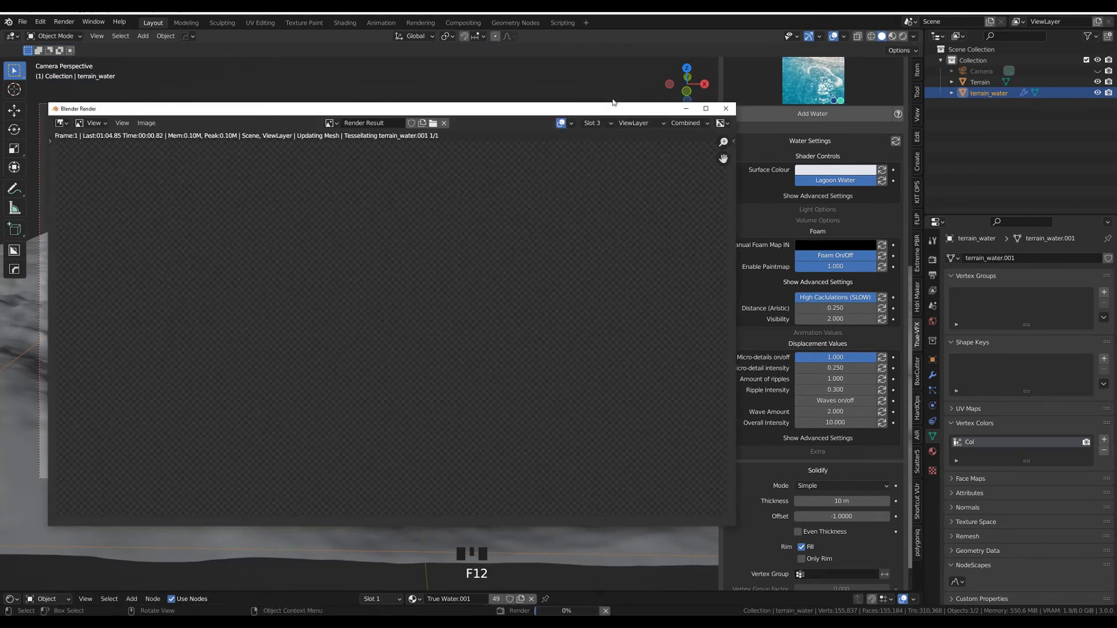
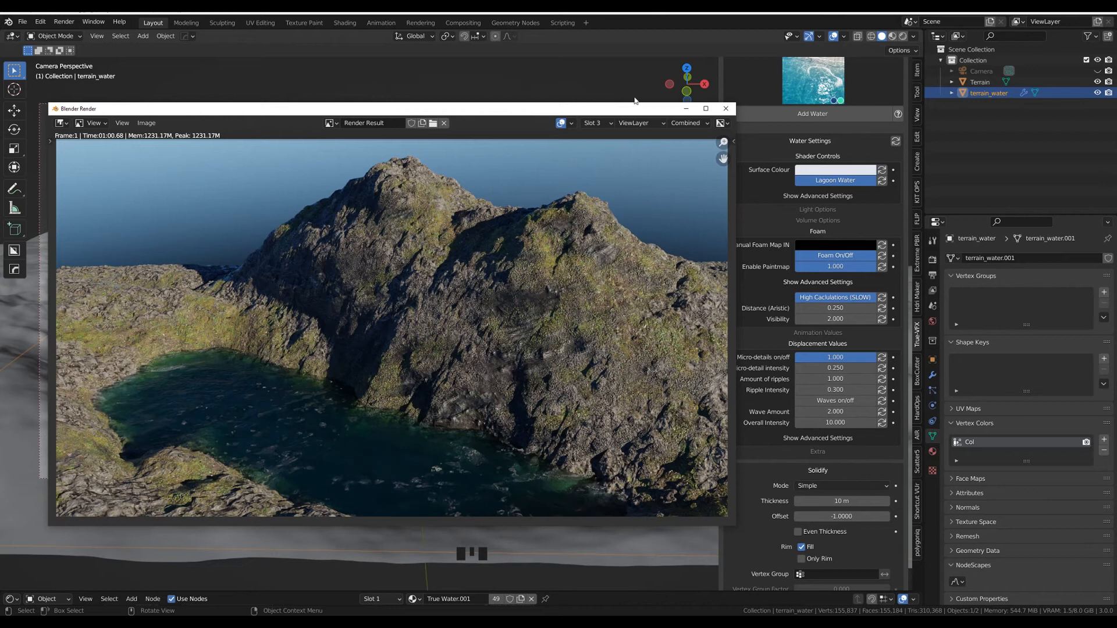
Step: Compare the foam in render Slots 1, 2 and 3, and close the render window
click(601, 121)
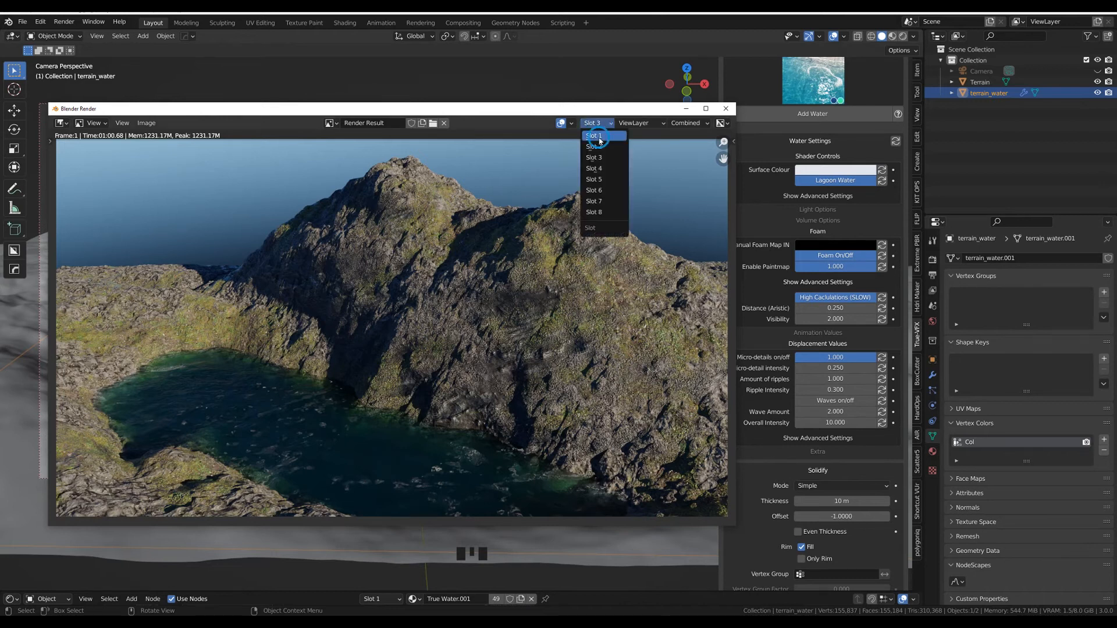
click(599, 142)
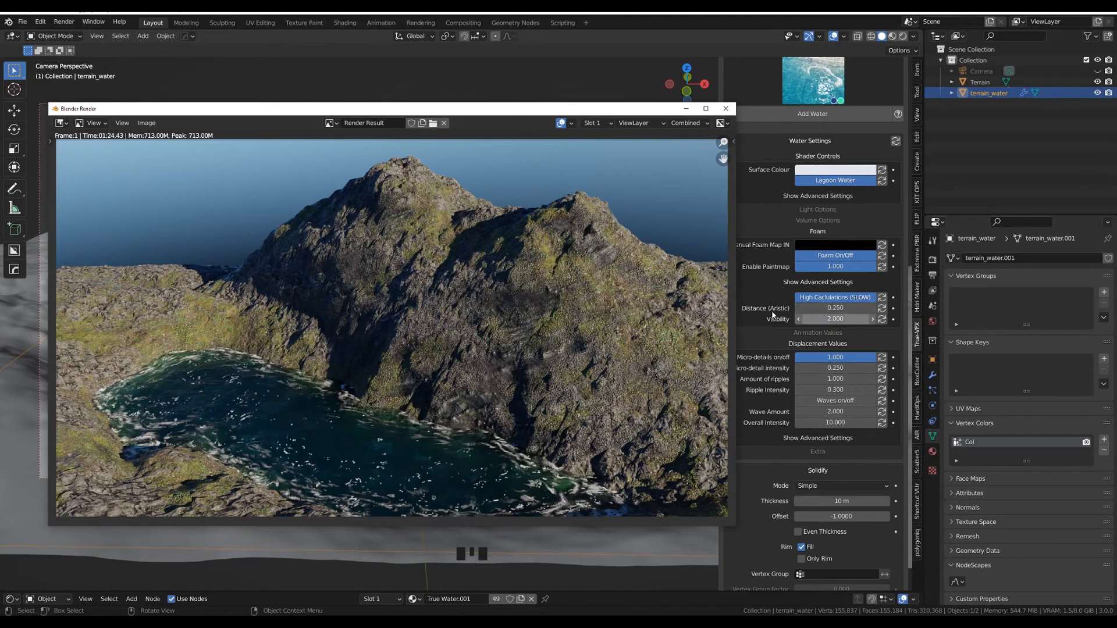
click(594, 123)
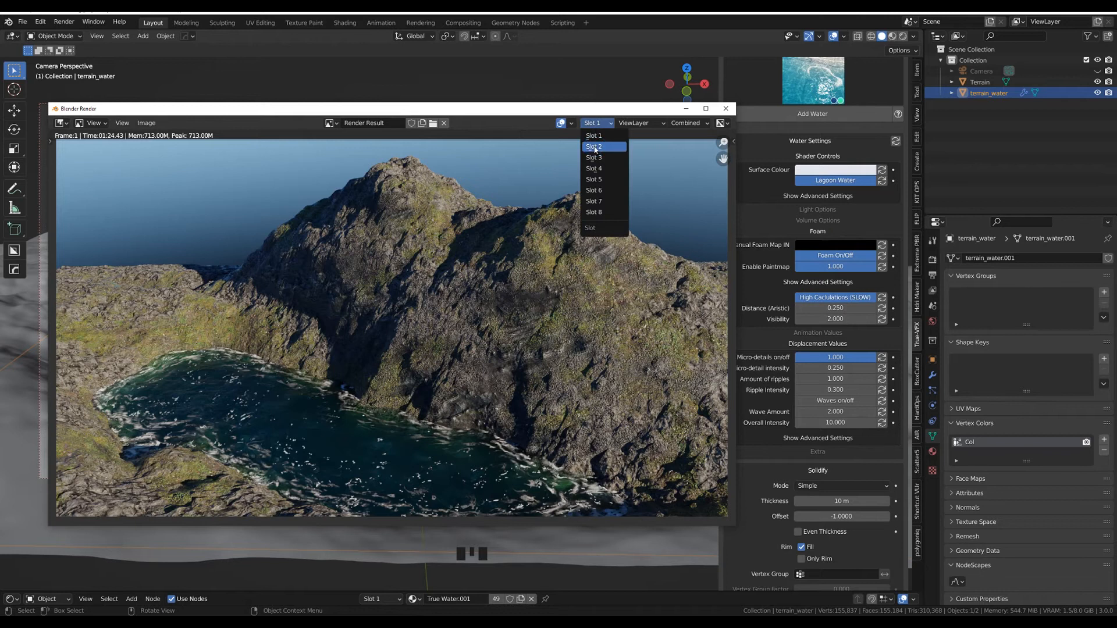
click(595, 147)
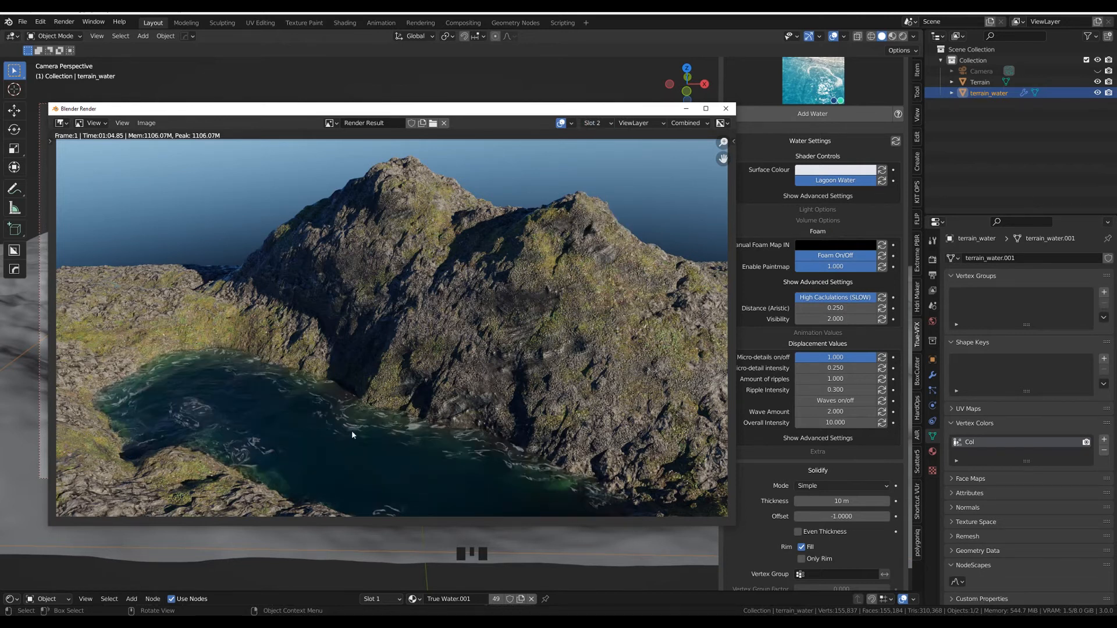
click(599, 123)
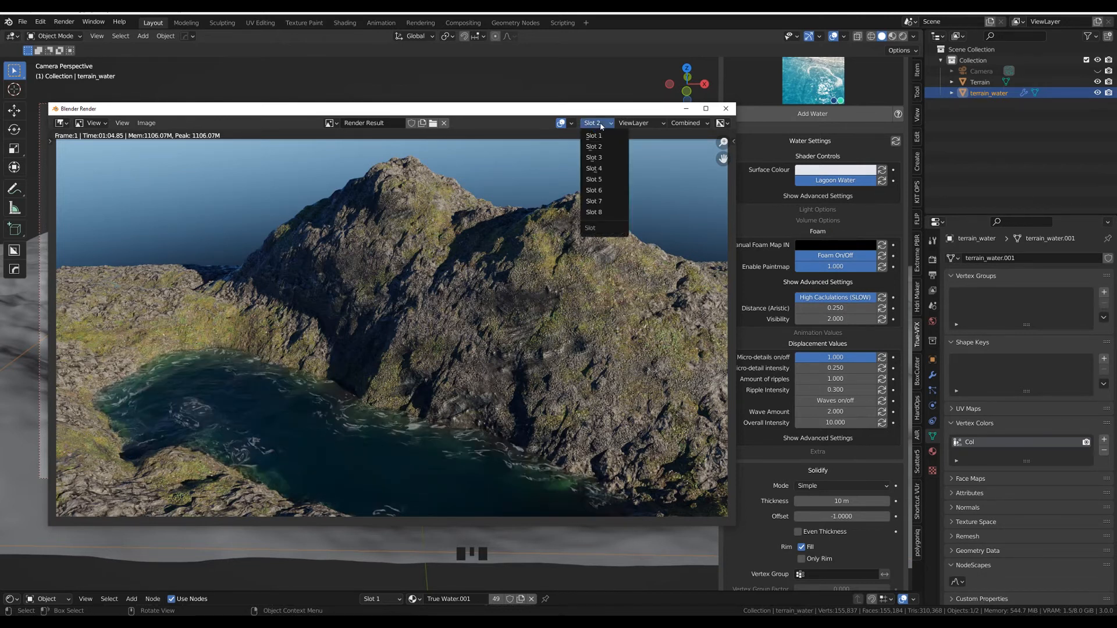
click(594, 159)
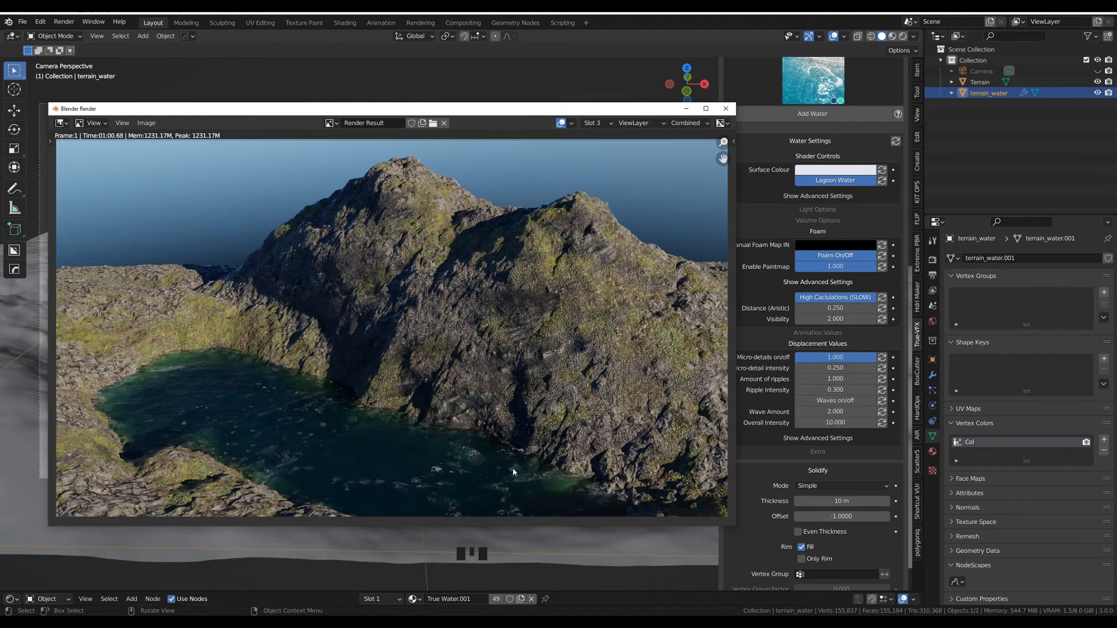
click(725, 108)
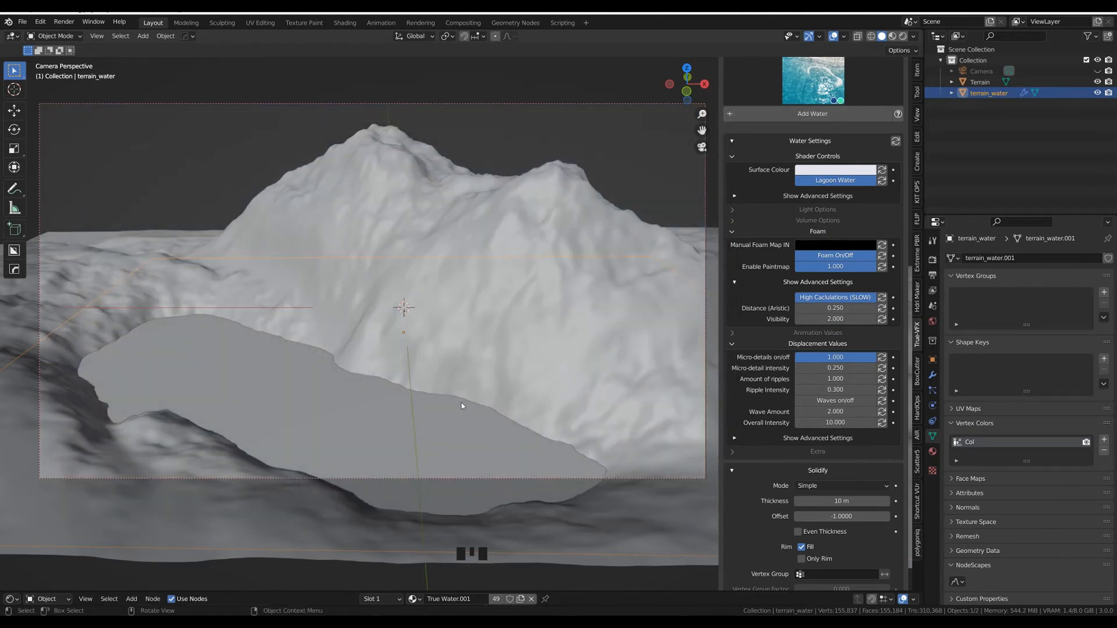
Step: Replace the FOAM MAP TEX link with FOAM MAP VCOL Color feeding Manual Foam Map IN, and enlarge the 3D view in rendered shading
click(903, 36)
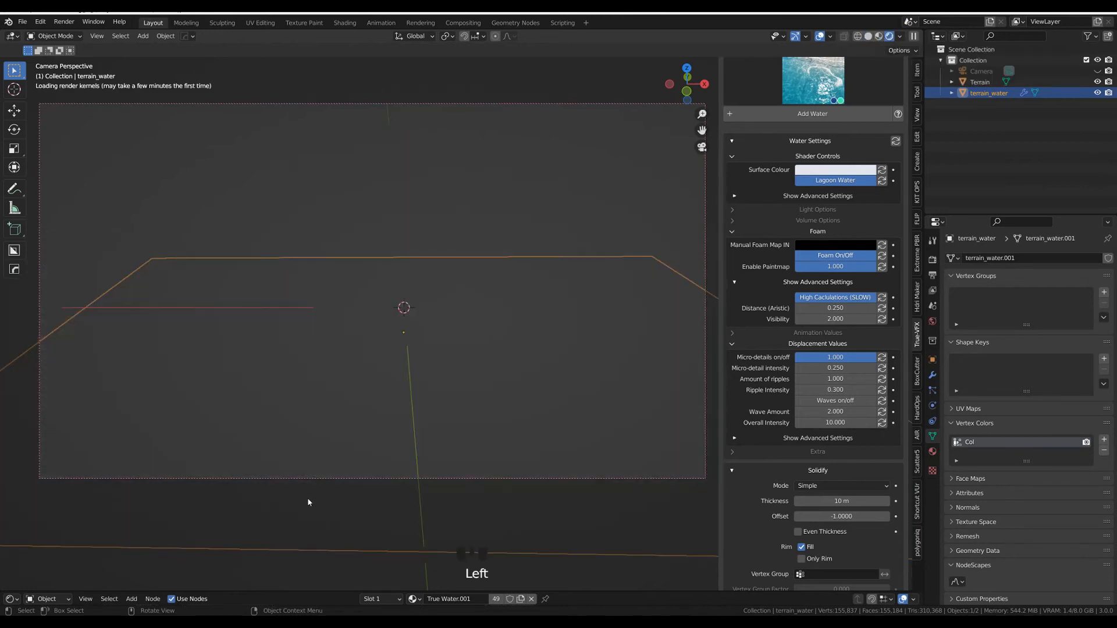
drag(265, 591, 352, 286)
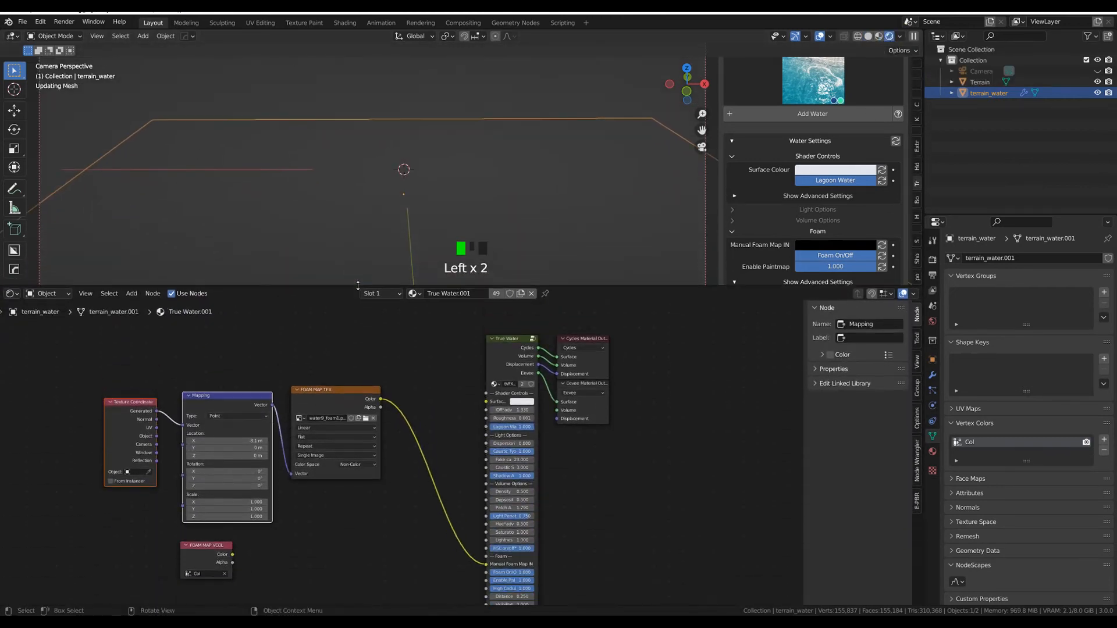
ctrl+right_drag(424, 469, 389, 527)
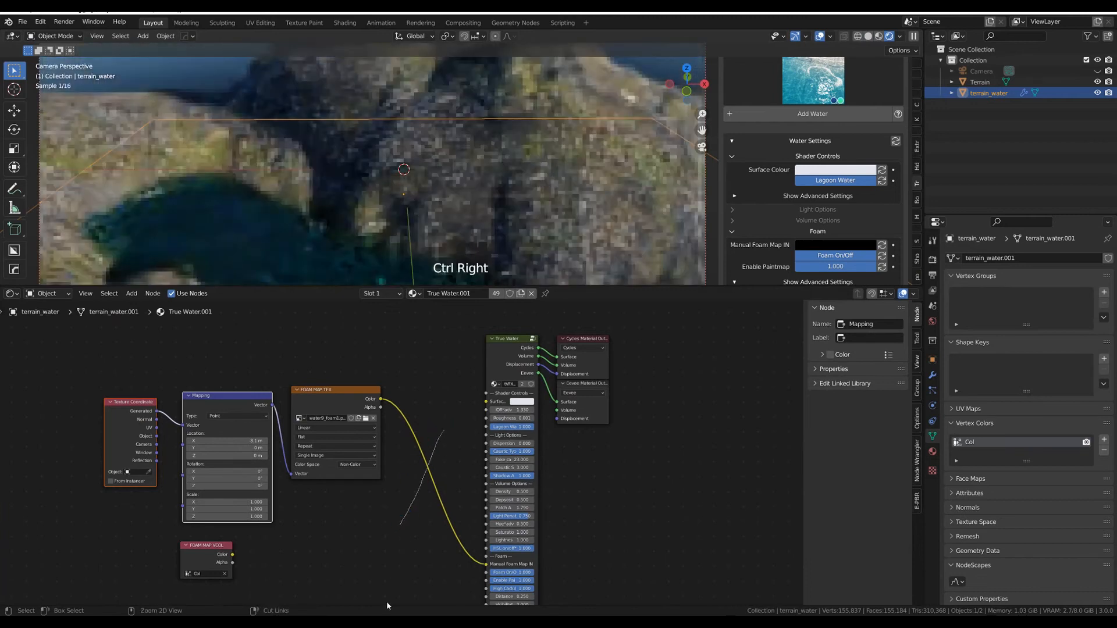
drag(232, 554, 485, 564)
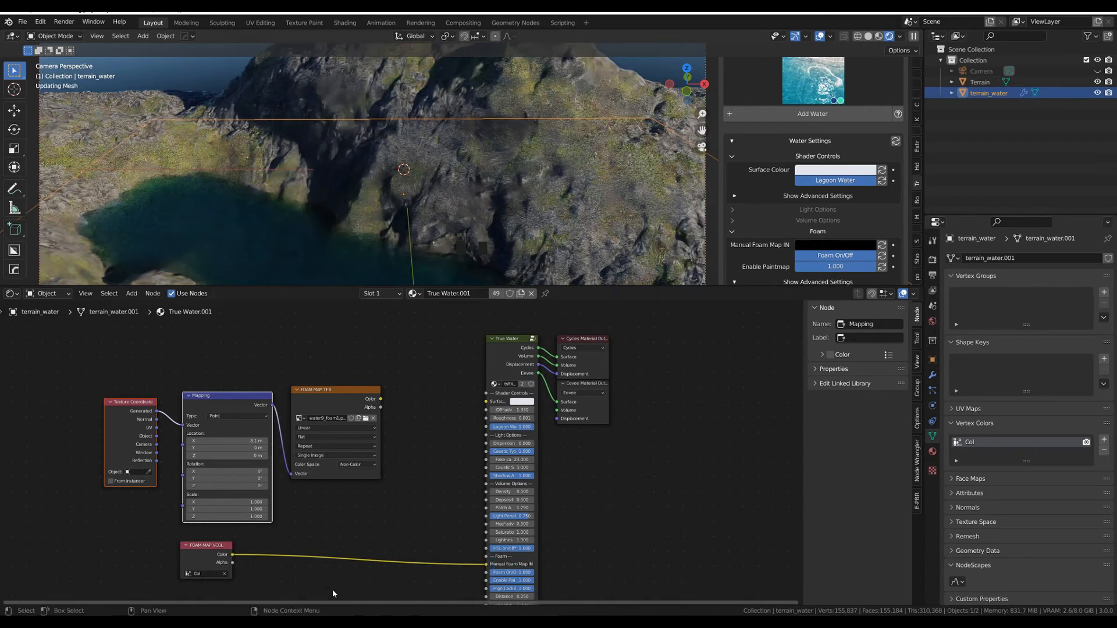
drag(622, 286, 666, 575)
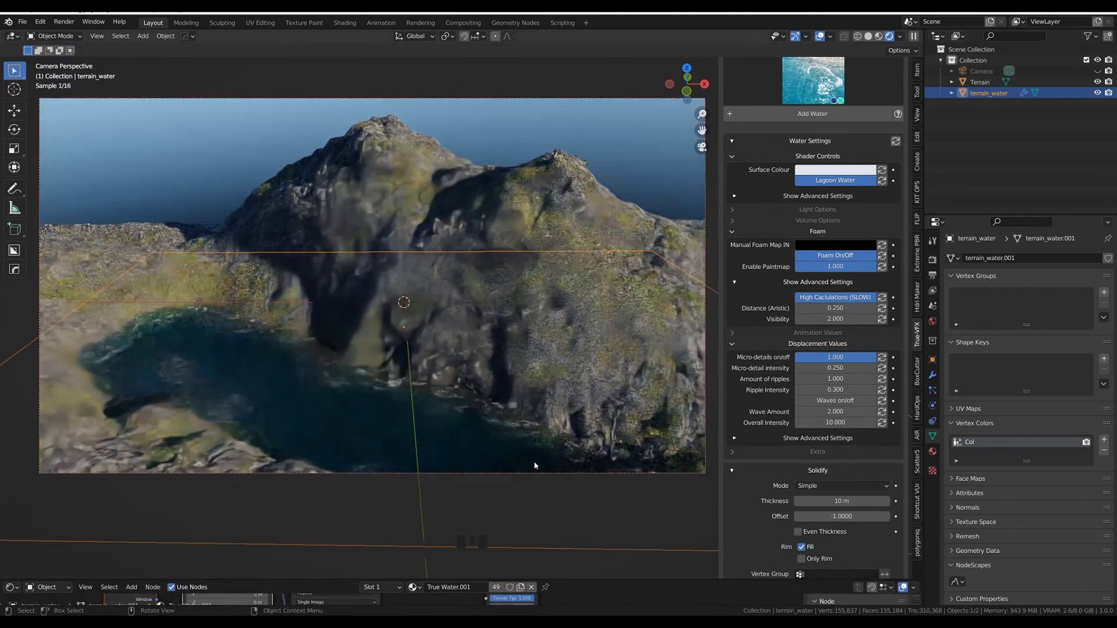
Step: Select the terrain and preview its ground-cliff blending mask, turning the preview off again
click(410, 210)
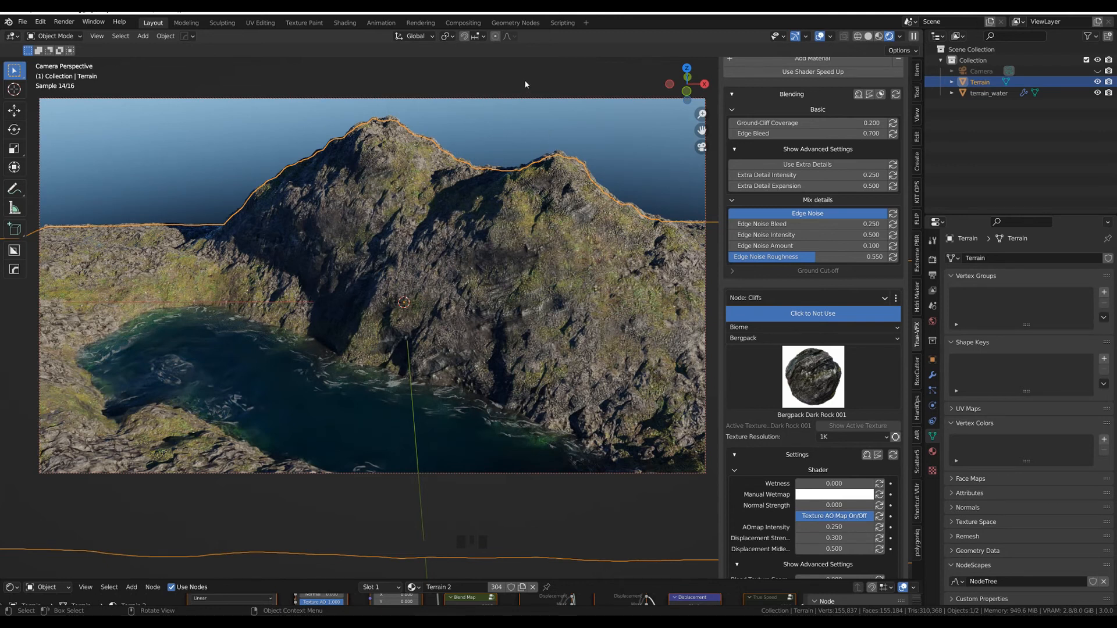
key(Left)
key(Left)
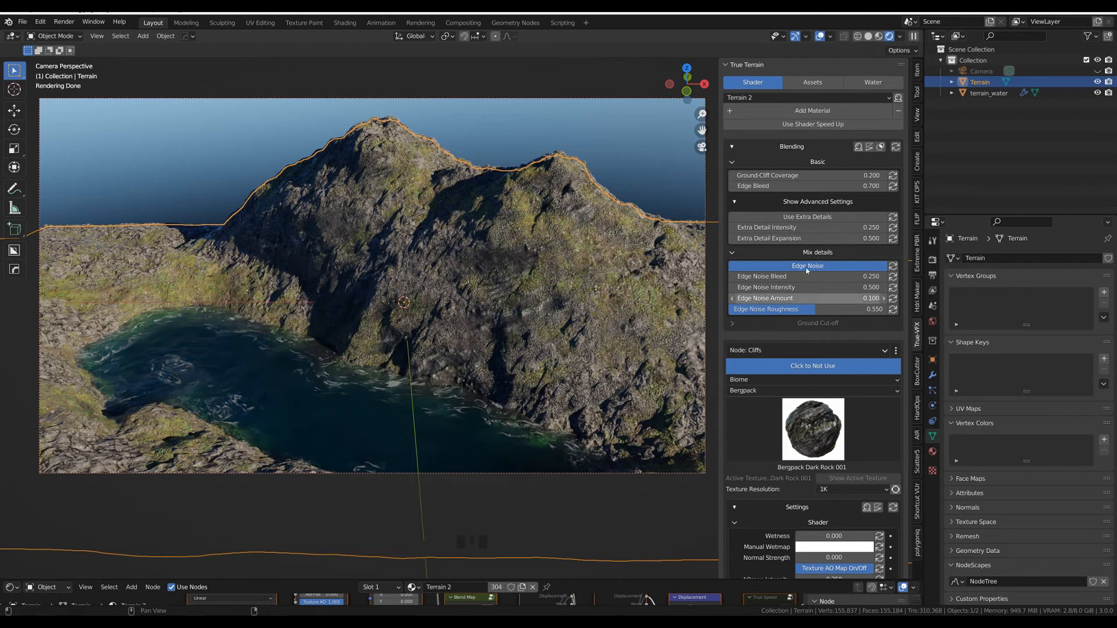
click(880, 147)
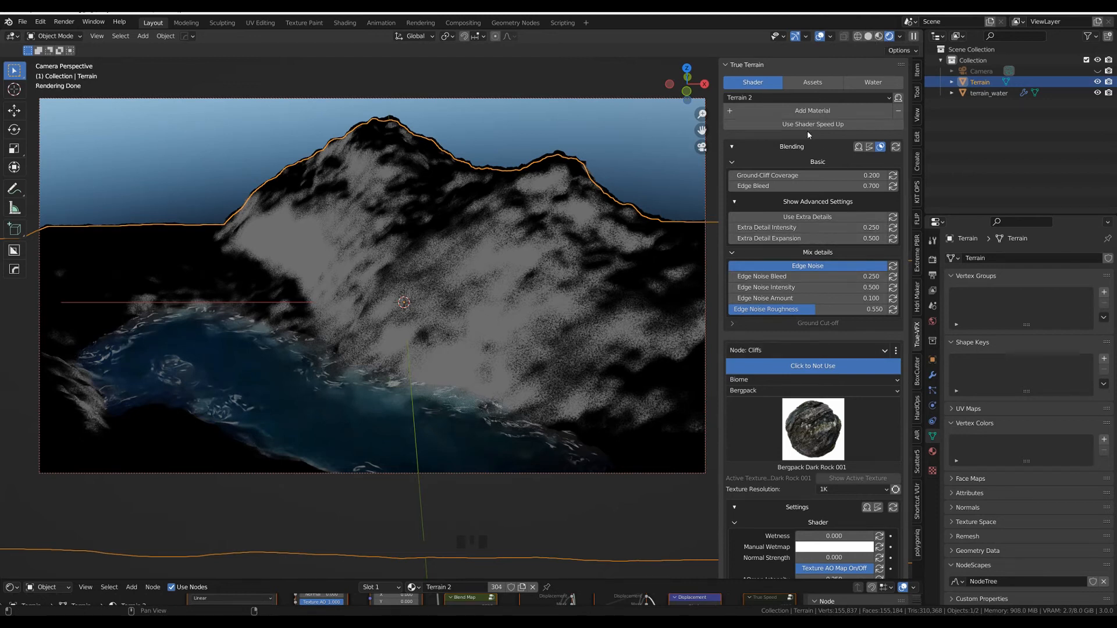
click(881, 147)
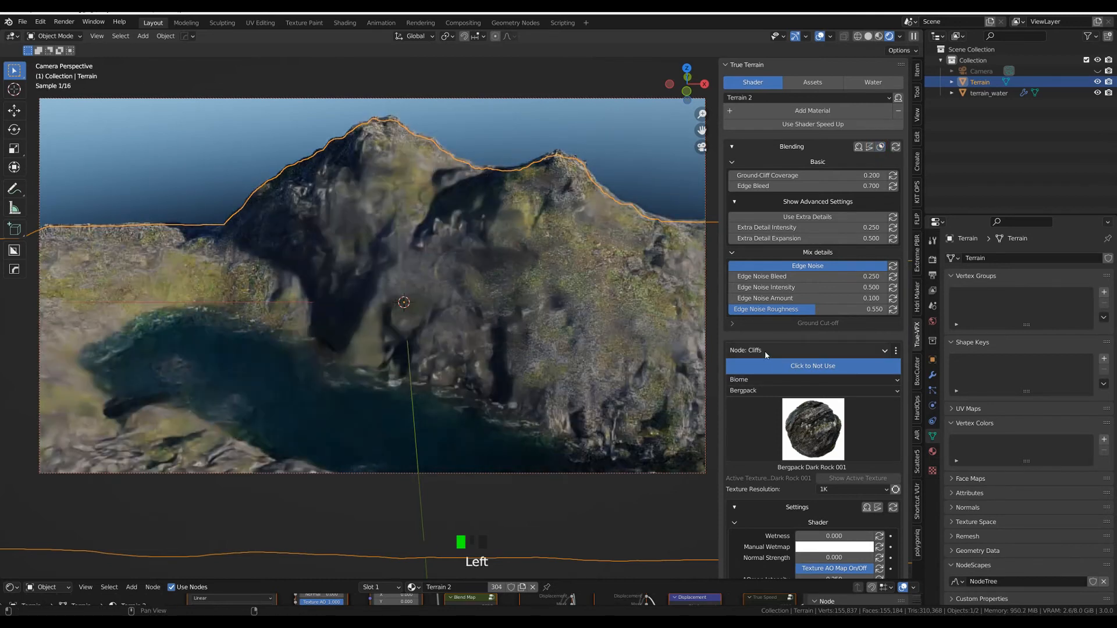
Step: Try a Wetness of 0.602 on the terrain's Ground material and return it to 0
click(764, 351)
click(770, 366)
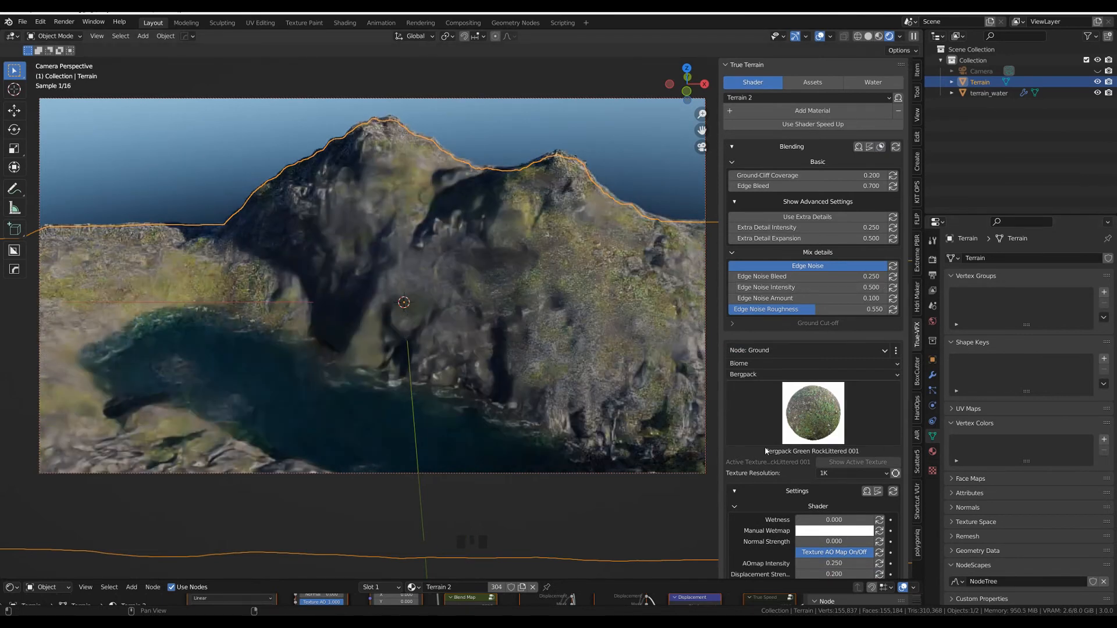
scroll(765, 446, down, 7)
scroll(765, 450, down, 1)
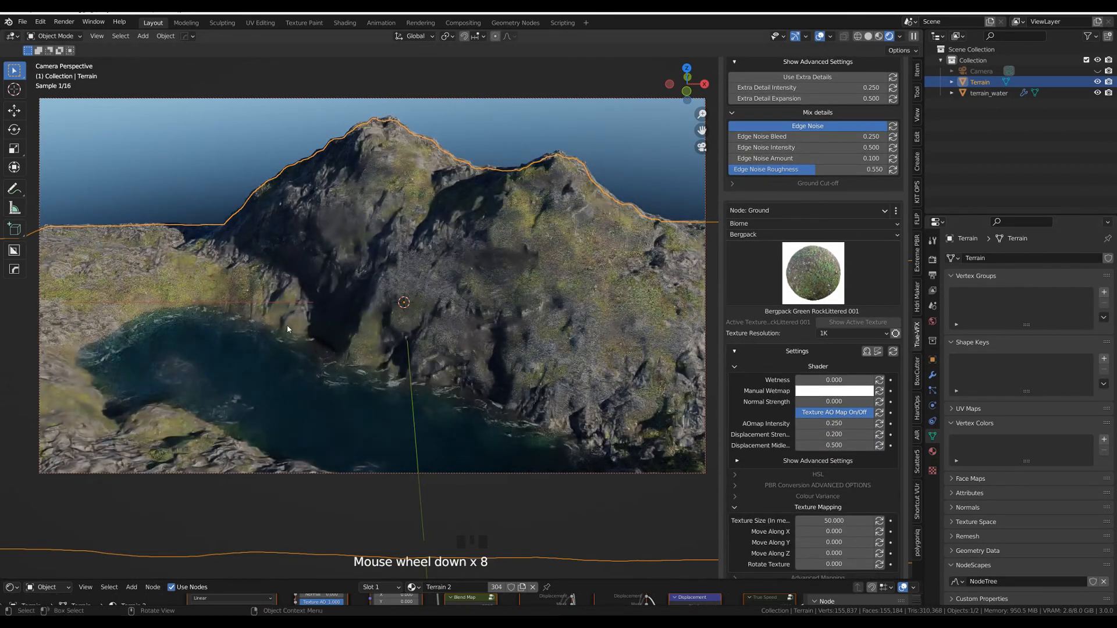
click(806, 384)
drag(806, 380, 843, 380)
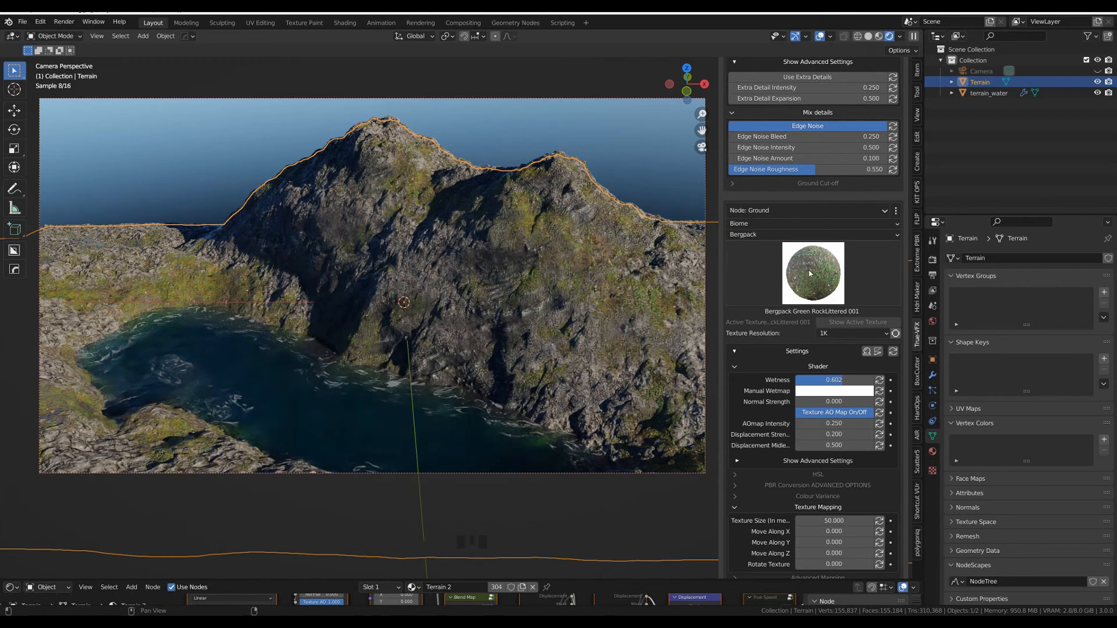
click(837, 381)
drag(838, 382, 796, 381)
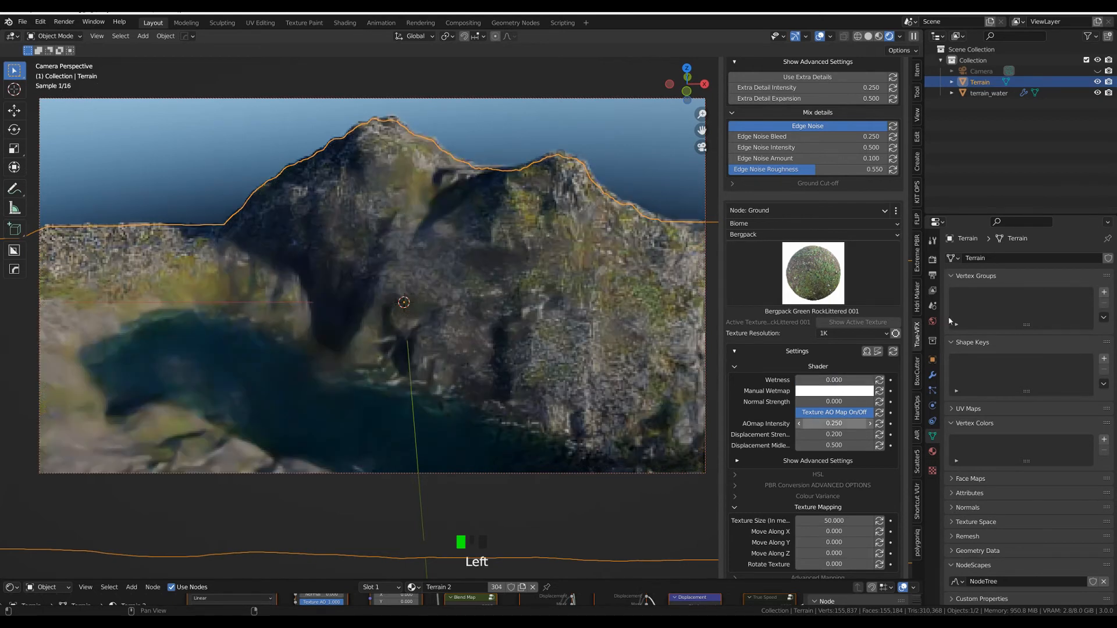
Step: Try a Wetness of 1.000 on the Ground - Secondary material and return it to 0
click(773, 209)
click(785, 237)
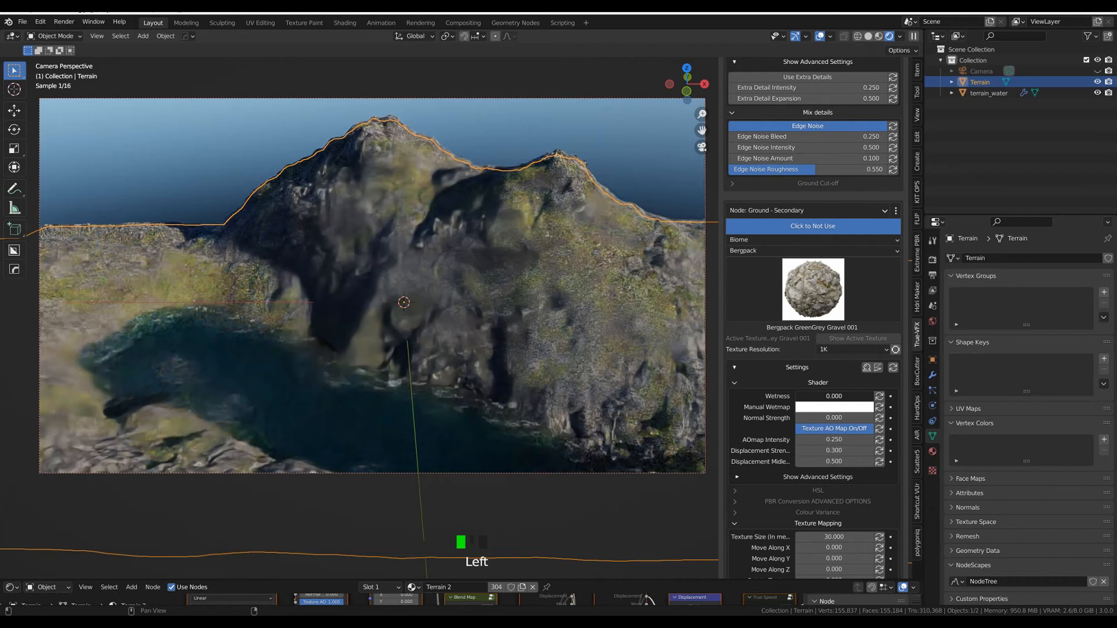
drag(814, 396, 874, 396)
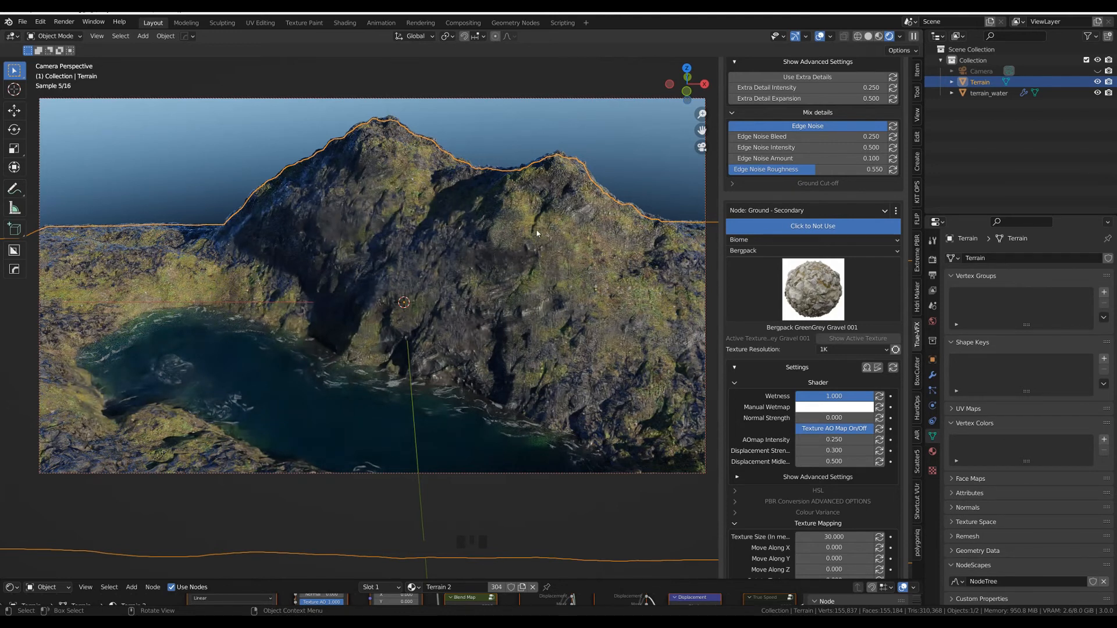
drag(837, 396, 797, 396)
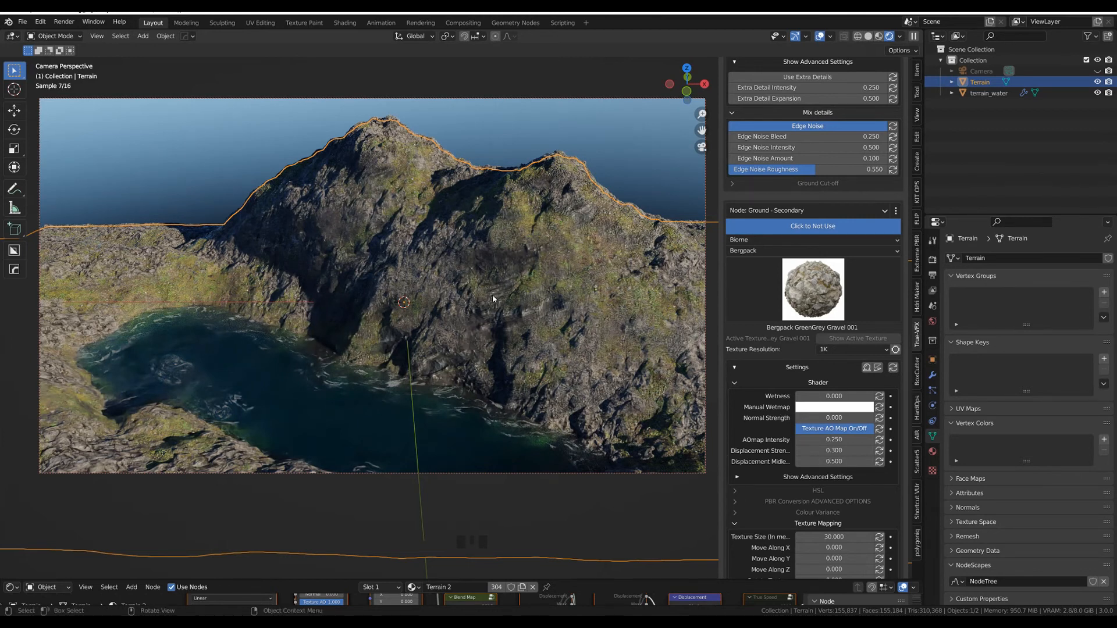
Step: Put the terrain in Vertex Paint mode with solid shading and set the Blur brush's colour to black
click(506, 267)
click(444, 214)
click(868, 36)
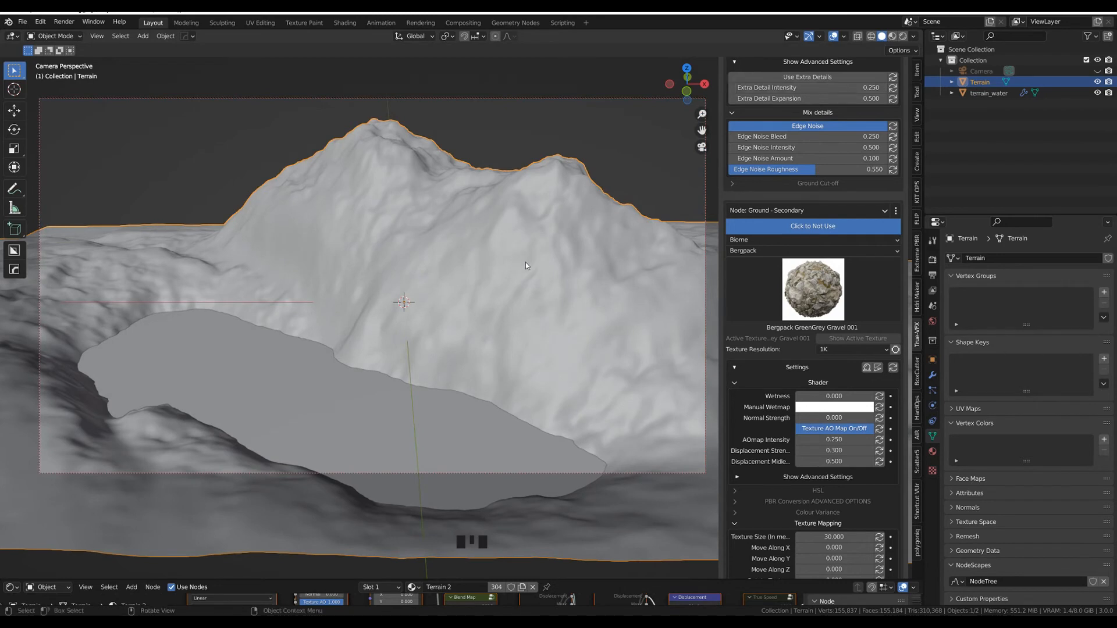
key(Tab)
click(519, 199)
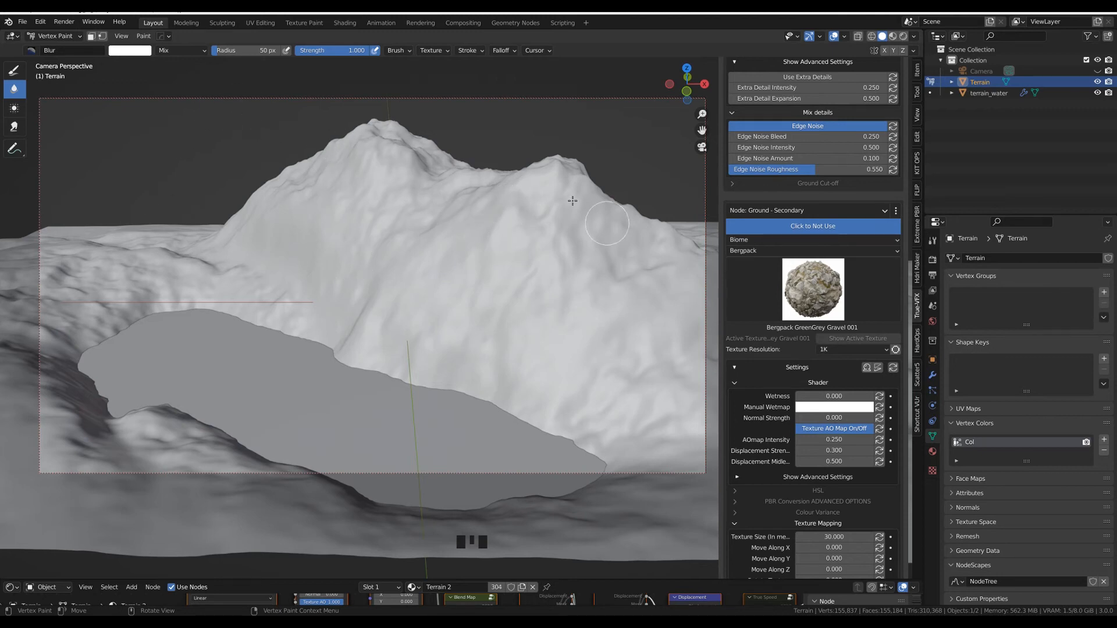
click(135, 51)
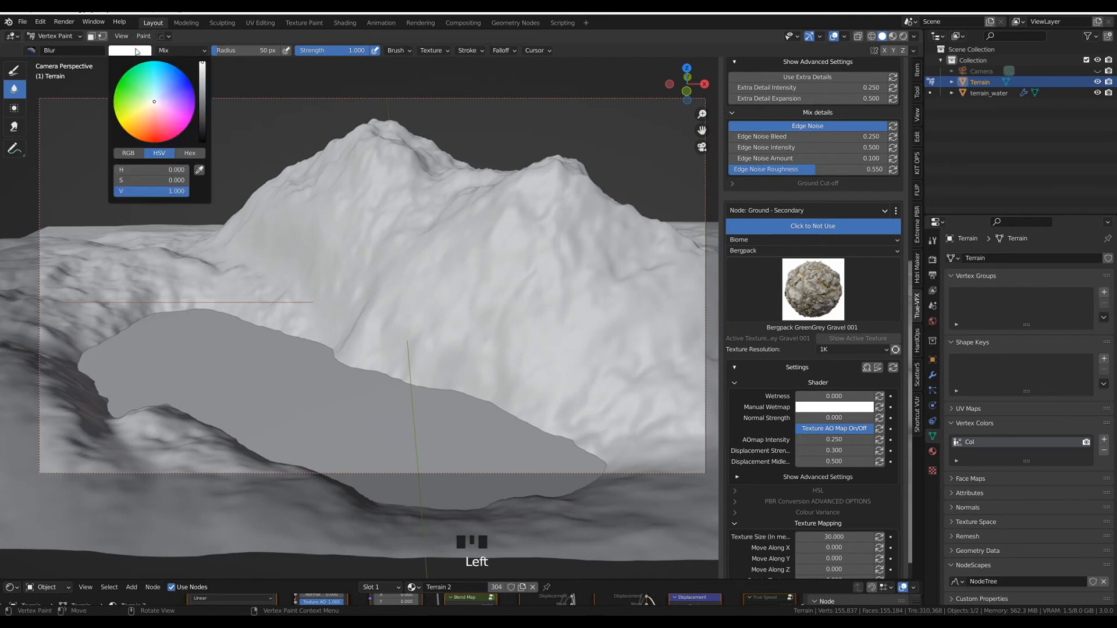
drag(203, 68, 202, 141)
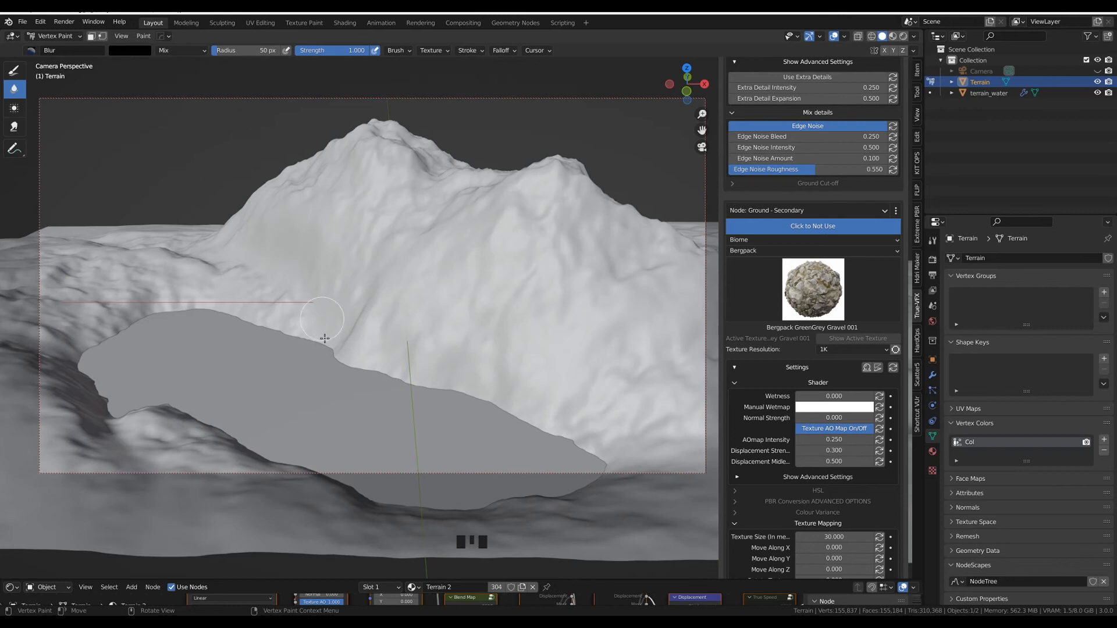
Step: Try brush strokes across the terrain above the lake and over the lower mountain slopes
drag(212, 295, 357, 289)
click(351, 288)
mouse_move(588, 269)
mouse_down()
mouse_move(648, 220)
mouse_move(604, 287)
mouse_move(498, 374)
mouse_move(516, 394)
mouse_move(534, 363)
mouse_up()
mouse_move(524, 318)
mouse_down()
mouse_move(392, 332)
mouse_move(351, 352)
mouse_move(378, 336)
mouse_up()
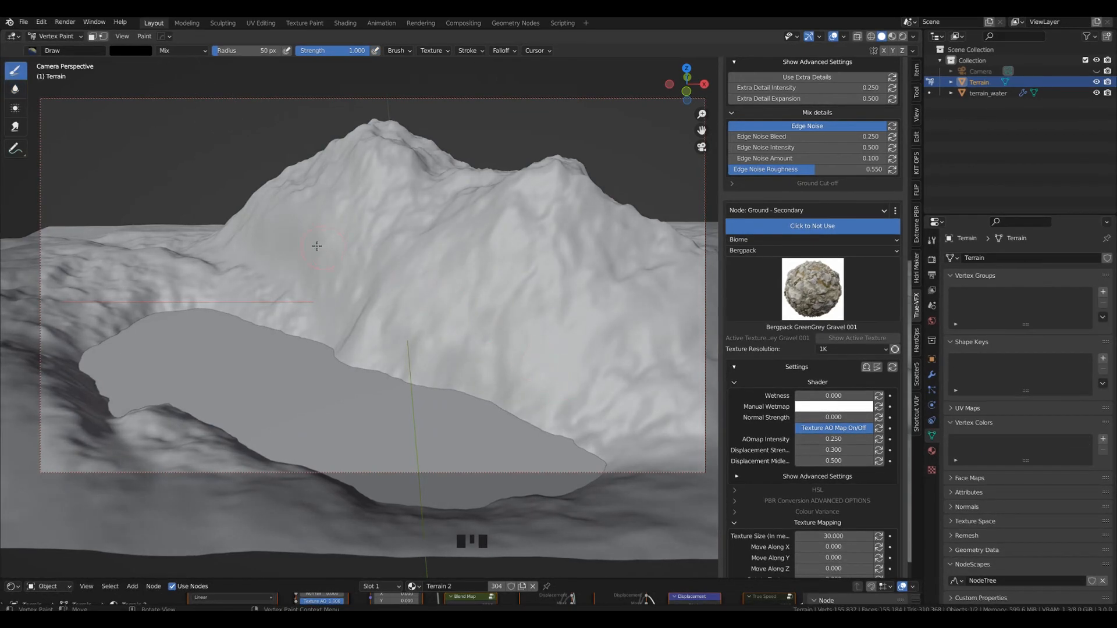
Step: Compare the Blur and Draw vertex-paint brushes and their colours, leaving Draw active
click(16, 89)
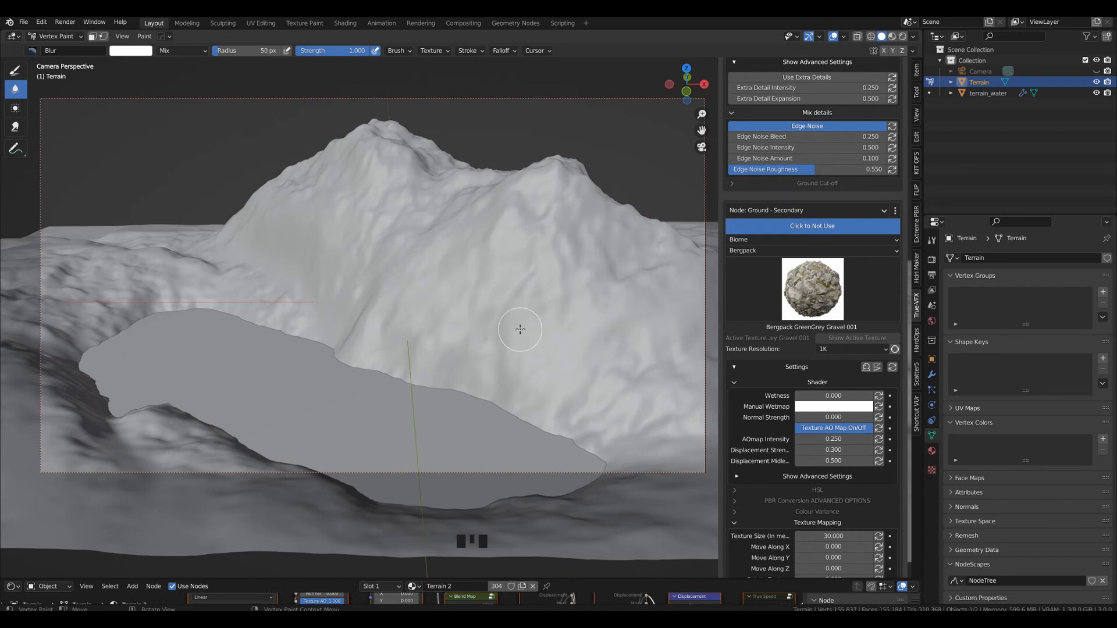
click(16, 70)
click(131, 51)
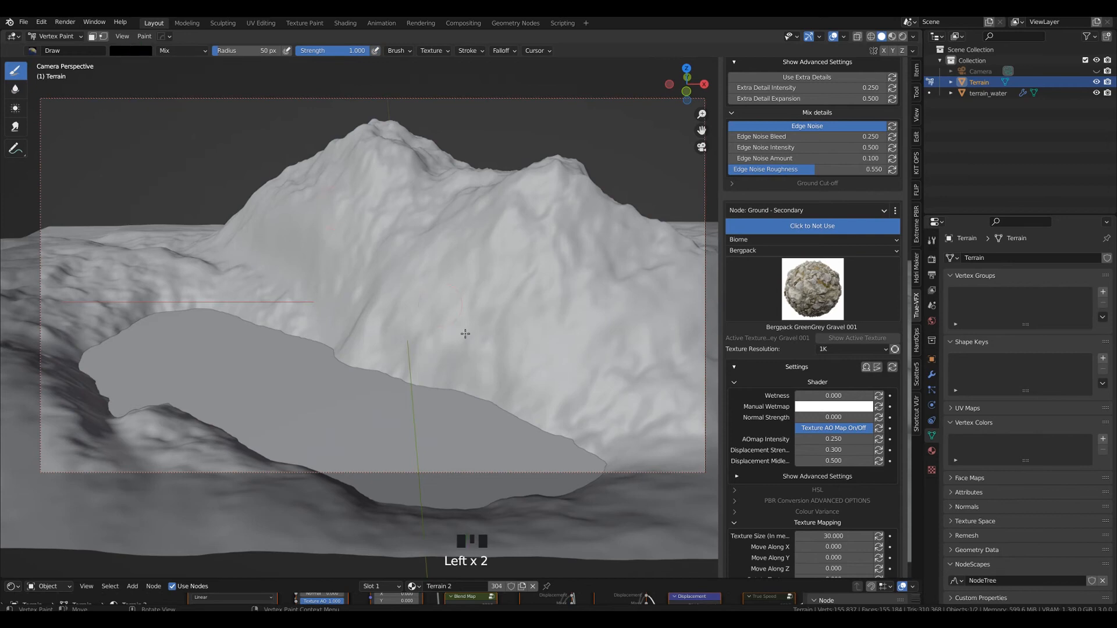
Step: Try a black stroke on the mountain, undo it, and paint black along the terrain bordering the far and left shores of the lake
mouse_move(356, 209)
mouse_down()
mouse_move(444, 262)
mouse_move(429, 294)
mouse_move(490, 451)
mouse_up()
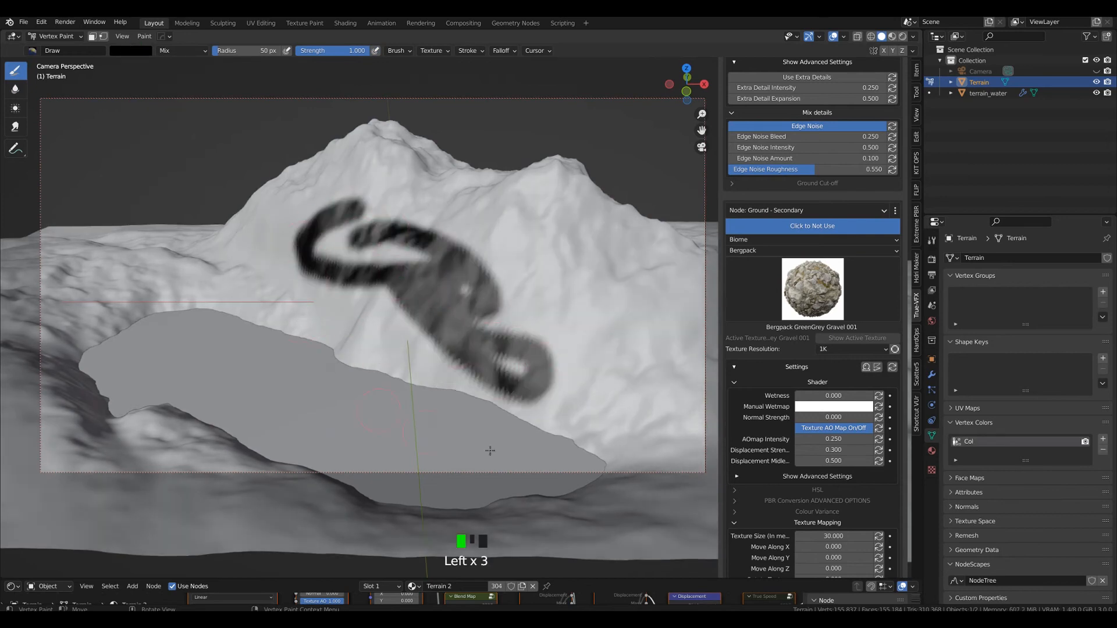
key(ctrl+z)
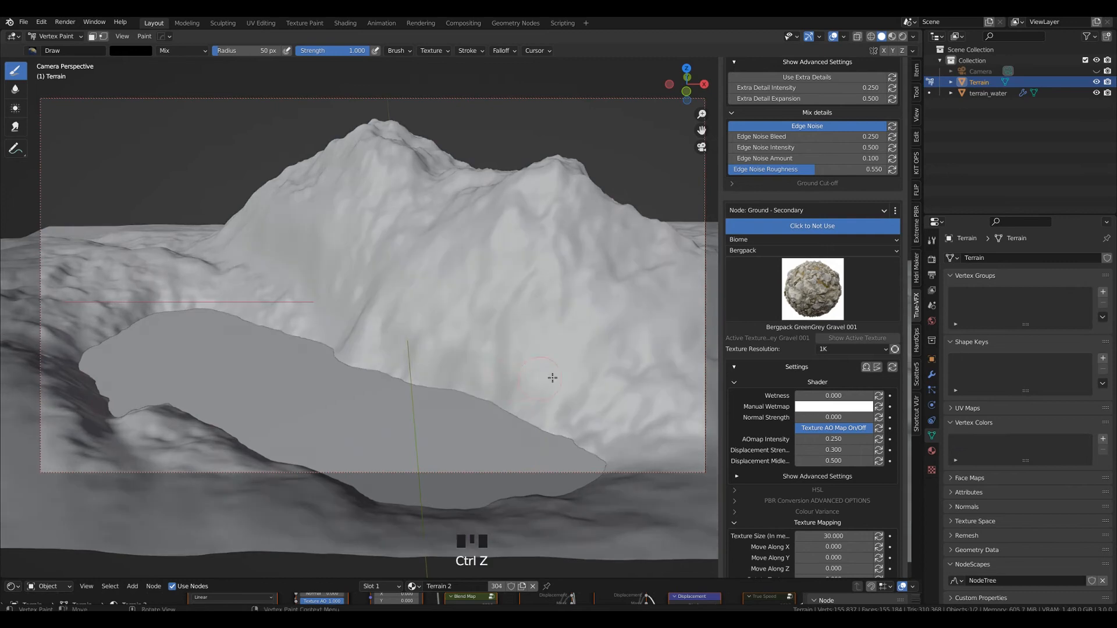
mouse_move(207, 311)
mouse_down()
mouse_move(170, 296)
mouse_move(120, 302)
mouse_move(70, 374)
mouse_move(103, 399)
mouse_move(110, 433)
mouse_move(226, 310)
mouse_move(280, 319)
mouse_move(318, 344)
mouse_move(341, 344)
mouse_move(351, 324)
mouse_move(329, 354)
mouse_move(369, 357)
mouse_move(417, 386)
mouse_move(454, 376)
mouse_move(559, 427)
mouse_move(594, 424)
mouse_move(615, 468)
mouse_up()
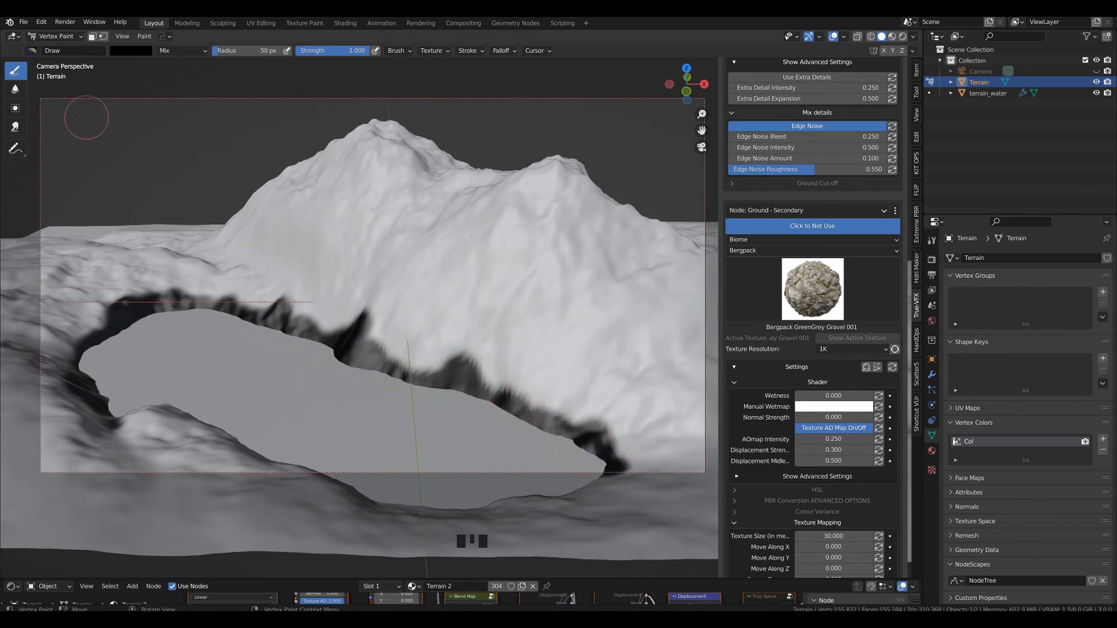
Step: Smear the black shoreline paint outward into the slopes above the lake and around its left end
click(15, 126)
mouse_move(275, 327)
mouse_down()
mouse_move(289, 287)
mouse_move(317, 345)
mouse_move(364, 297)
mouse_move(369, 346)
mouse_move(394, 378)
mouse_move(459, 331)
mouse_move(488, 339)
mouse_move(524, 389)
mouse_move(618, 462)
mouse_move(593, 453)
mouse_up()
mouse_move(295, 319)
mouse_down()
mouse_move(310, 294)
mouse_move(281, 287)
mouse_up()
mouse_move(206, 285)
mouse_down()
mouse_move(214, 279)
mouse_move(159, 267)
mouse_move(137, 303)
mouse_move(113, 289)
mouse_move(90, 314)
mouse_up()
drag(64, 351, 61, 410)
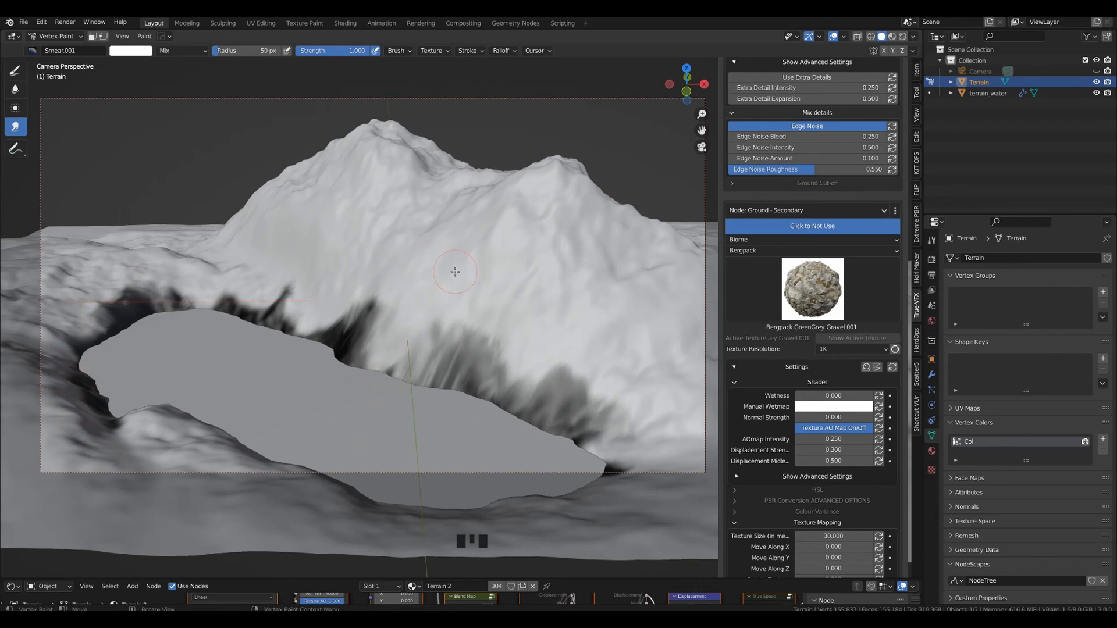
Step: Return the terrain to Object Mode and show the viewport with rendered shading
key(Tab)
click(374, 272)
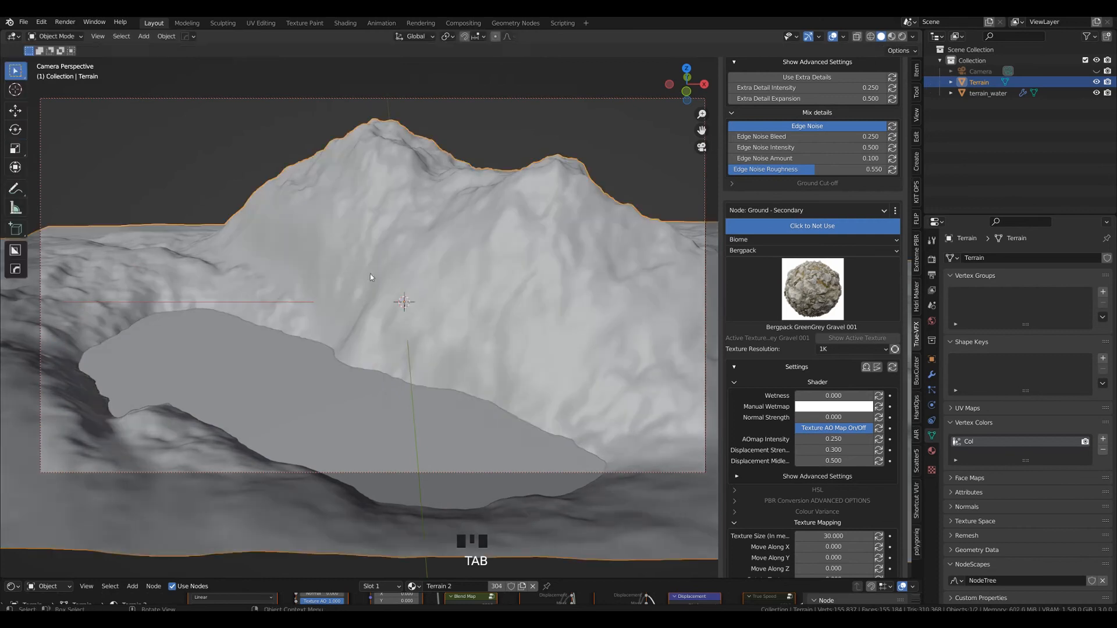
click(902, 36)
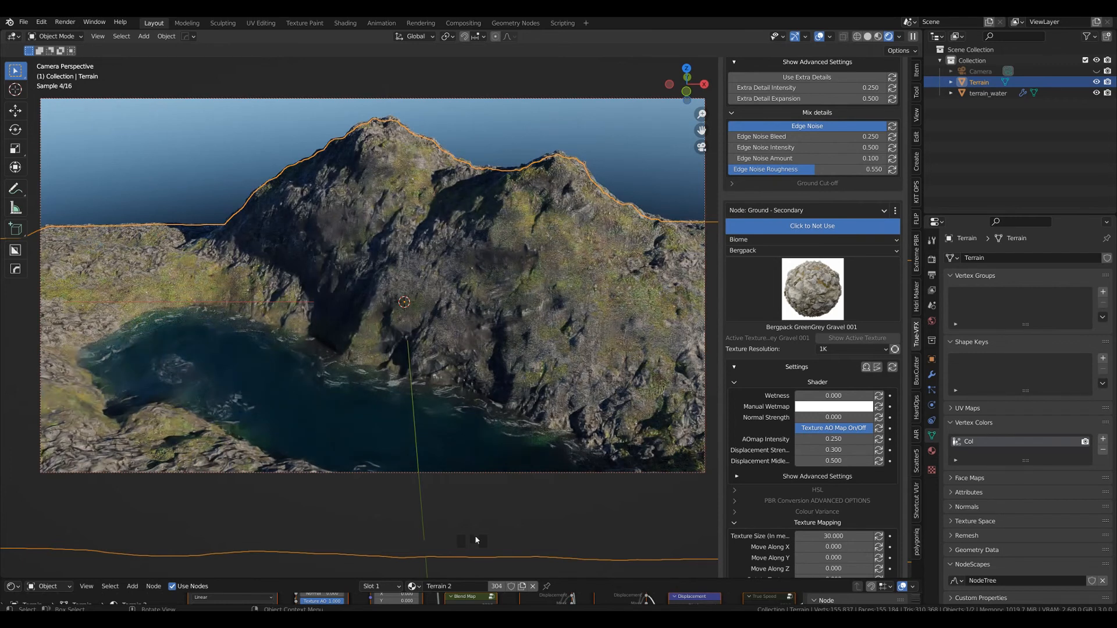
Step: Enlarge the shader node area and assign the Col layer to the Vertex Color node beside Ground - Secondary
drag(291, 578, 362, 174)
middle_drag(545, 300, 613, 371)
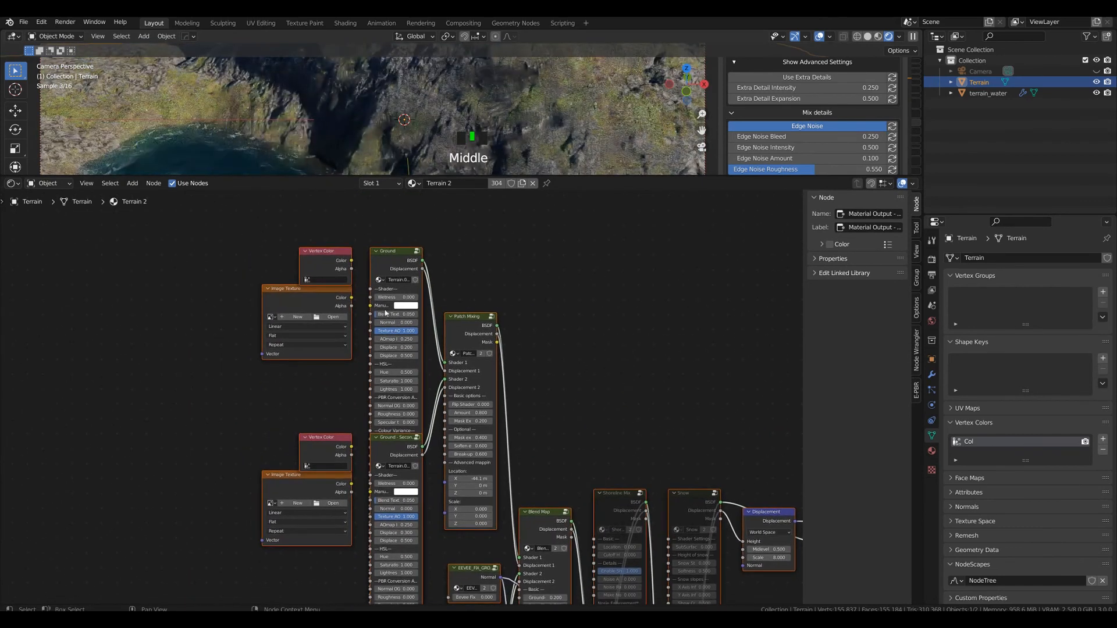
click(324, 459)
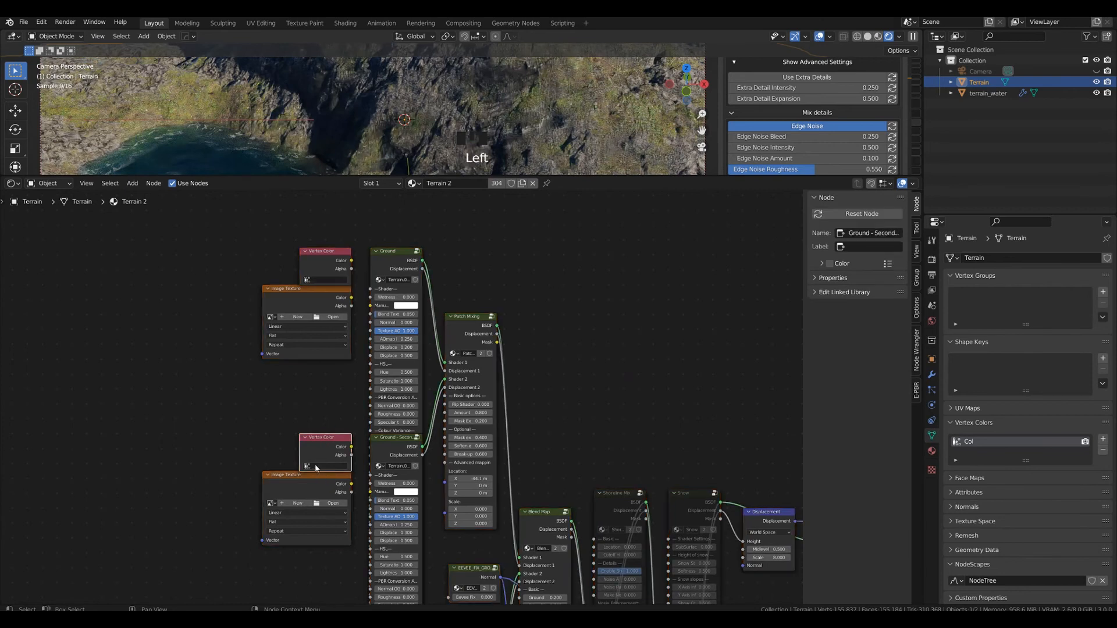
click(316, 467)
key(Return)
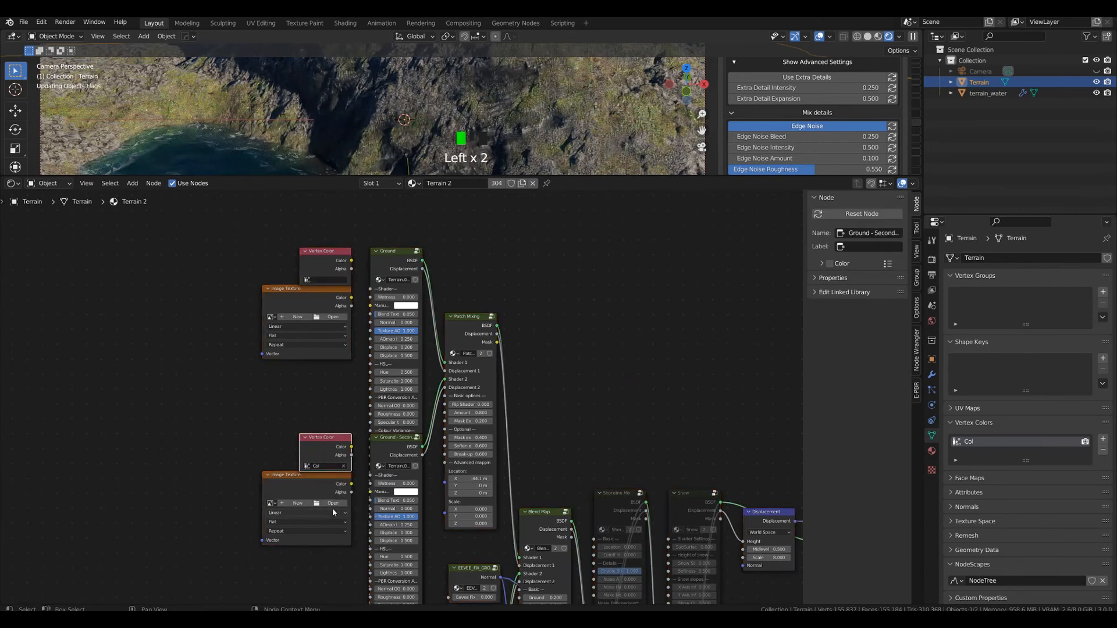
Step: Connect the Vertex Color node's Color output to Ground - Secondary's Manual Wetmap input and enlarge the rendered view
scroll(200, 464, down, 1)
middle_drag(190, 464, 193, 433)
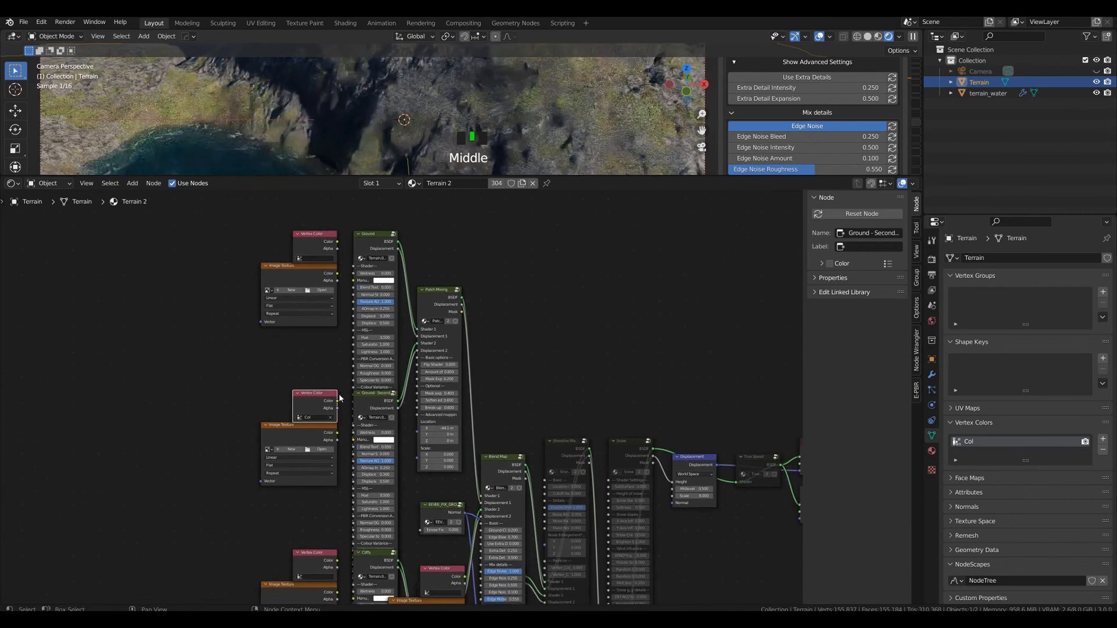
drag(337, 401, 356, 445)
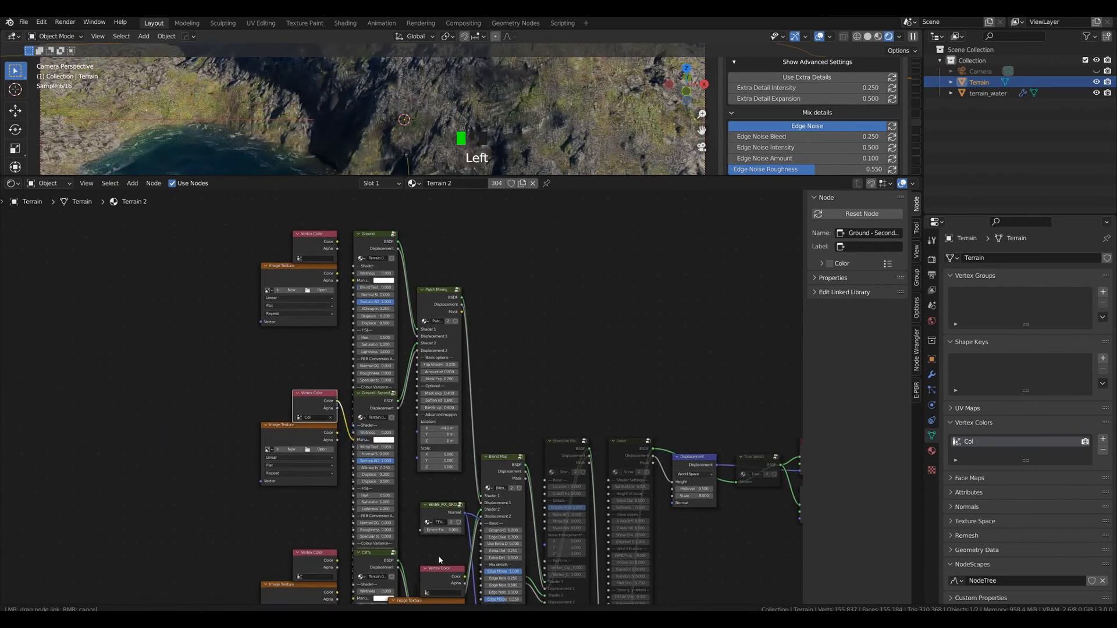
drag(589, 176, 618, 435)
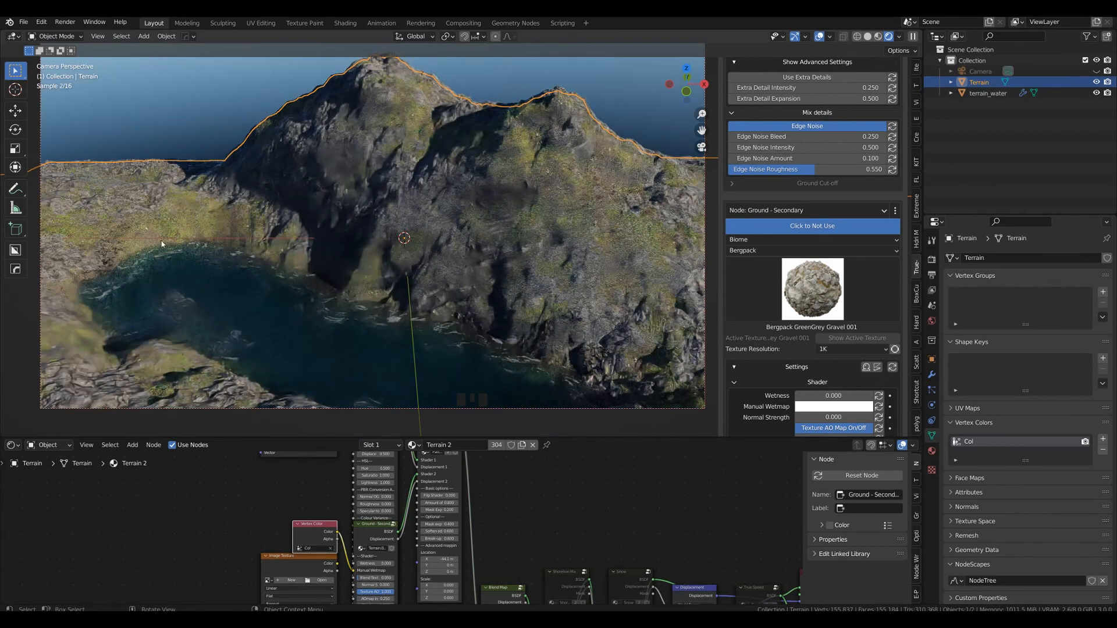
Step: Move the Col Vertex Color node away from the other nodes, cut its link, and reconnect its Color to Ground - Secondary's Manual Wetmap
drag(317, 531, 171, 492)
ctrl+right_drag(243, 494, 205, 536)
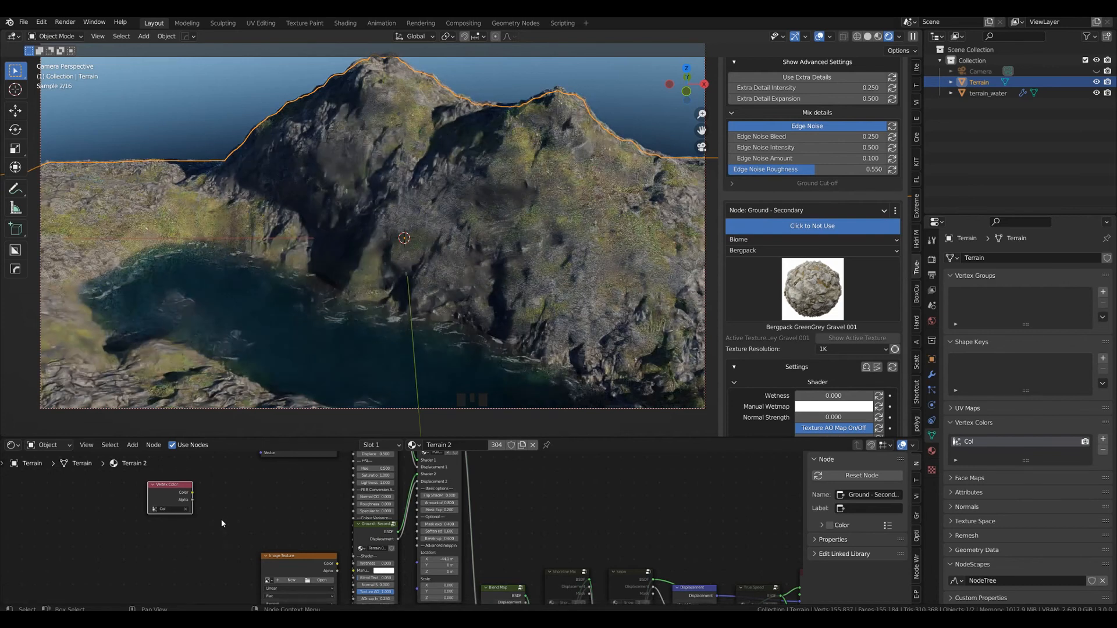
drag(192, 492, 356, 573)
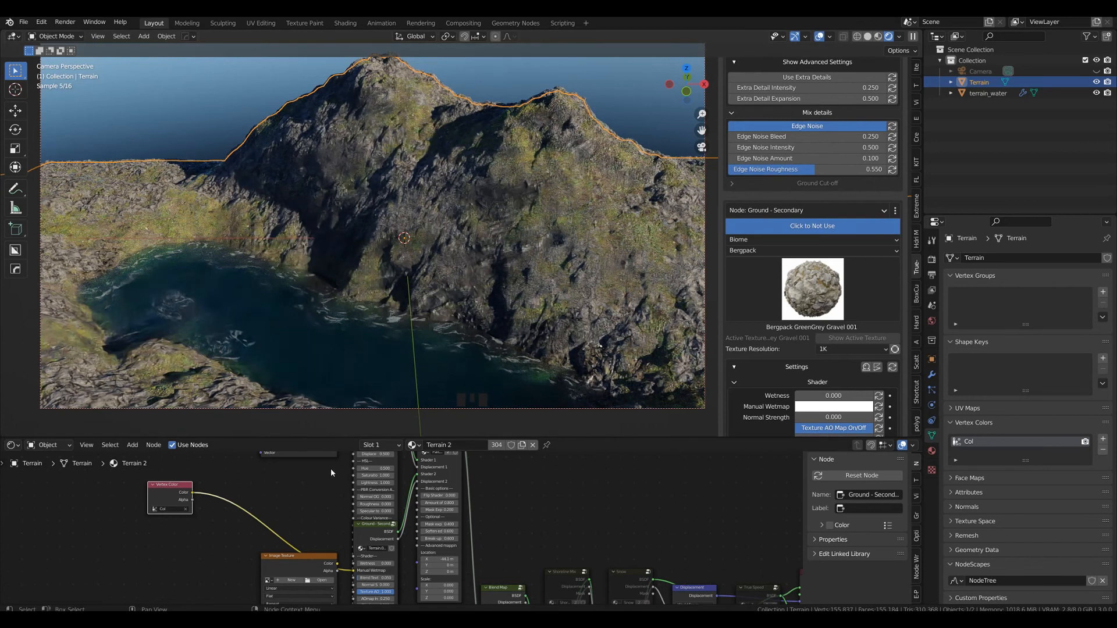
Step: Connect the Col Vertex Color node's Color output to the Ground node's Manual Wetmap input as well
scroll(265, 496, down, 2)
middle_drag(247, 473, 285, 562)
drag(189, 565, 330, 497)
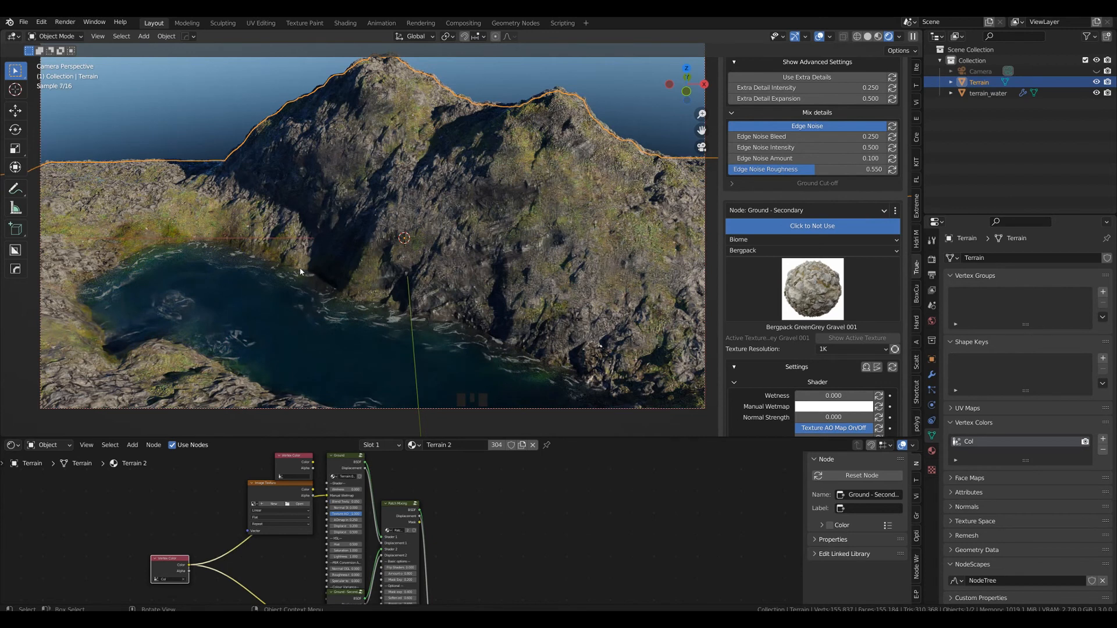
scroll(321, 289, down, 3)
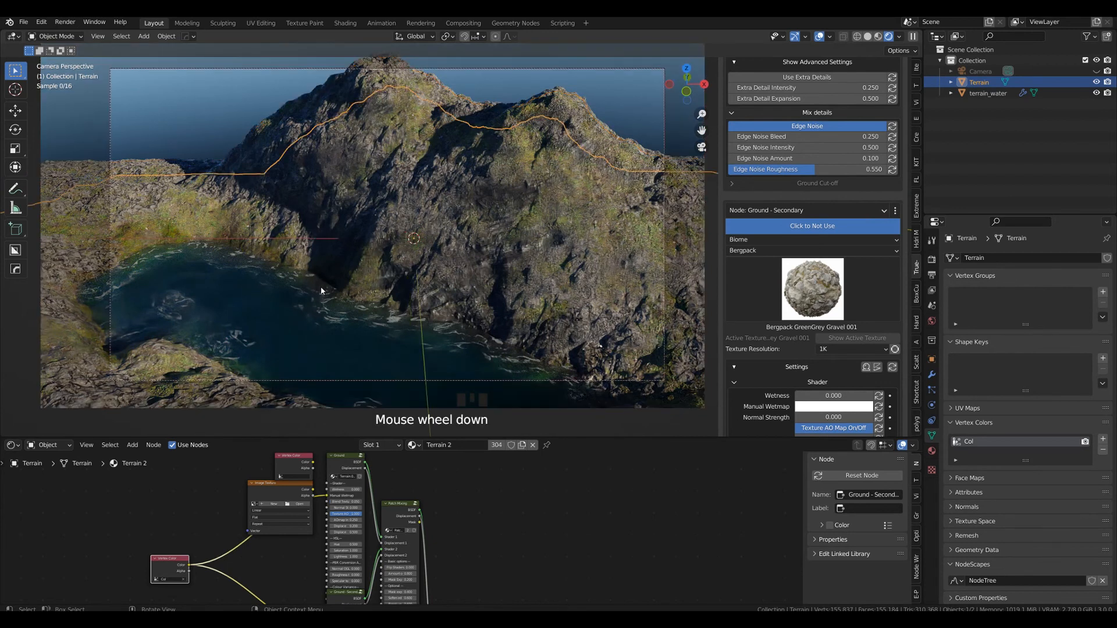
Step: Reposition the Col Vertex Color node and connect its Color output to the cliff node's Manual Wetmap input
middle_click(511, 512)
middle_drag(511, 513, 617, 577)
drag(272, 490, 250, 573)
scroll(291, 527, down, 3)
middle_drag(312, 531, 332, 564)
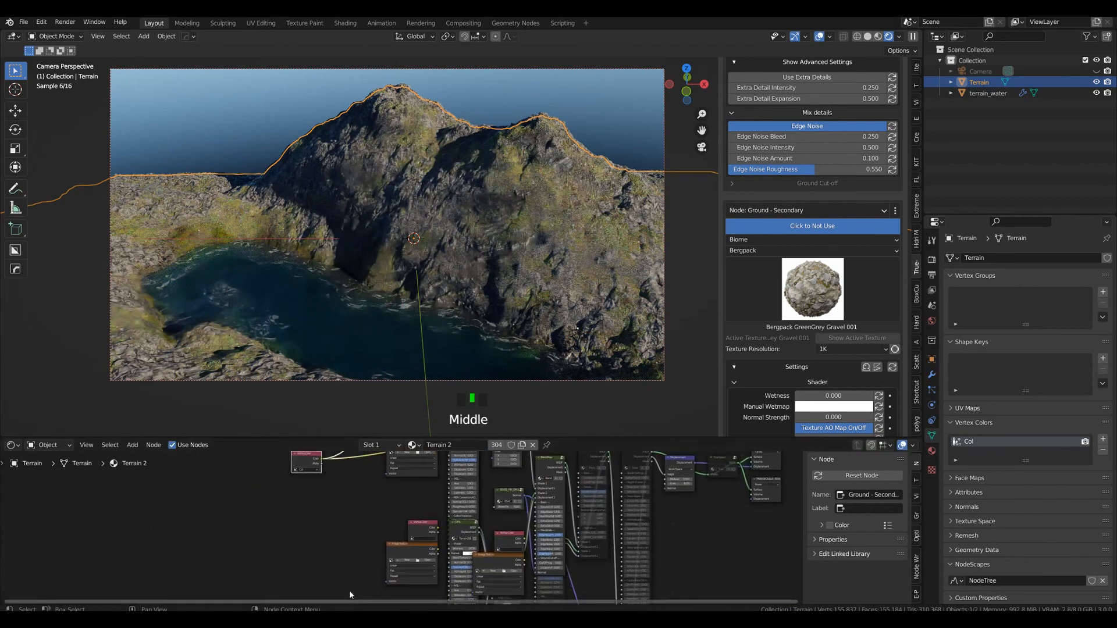
drag(312, 463, 449, 556)
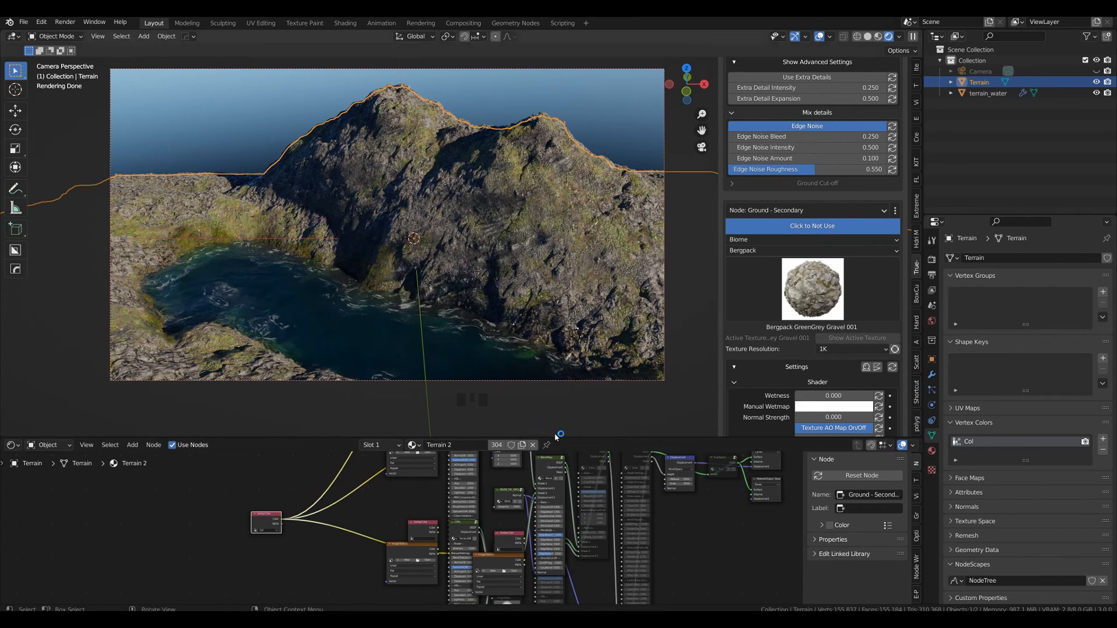
Step: Shrink the node editor and add a subsurface modifier to the terrain from True Terrain's Subdivision settings
drag(582, 437, 579, 592)
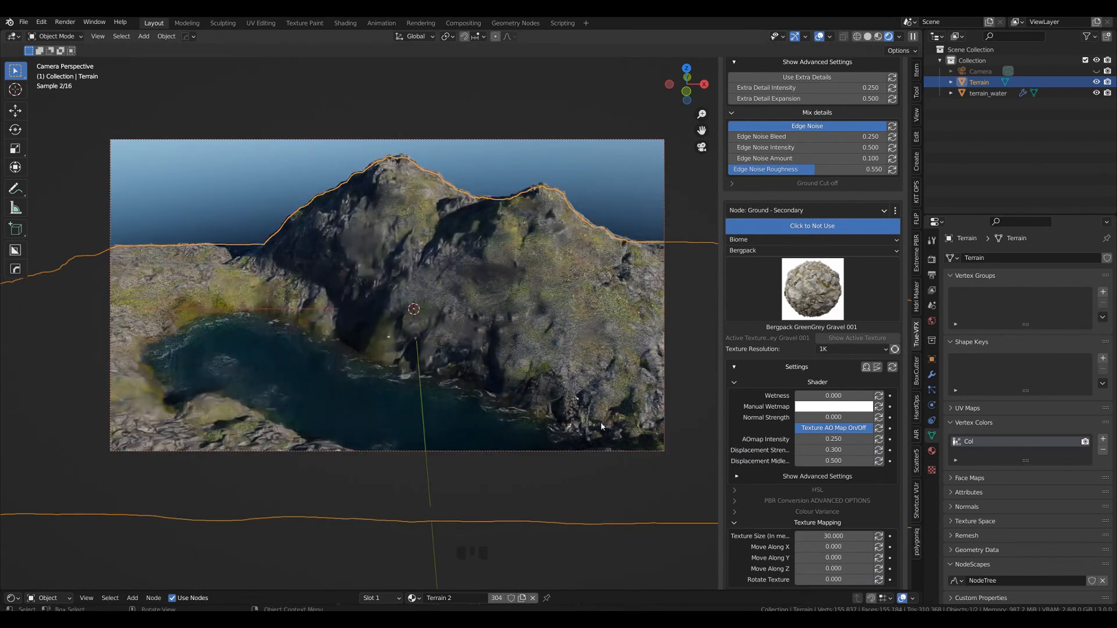
scroll(769, 449, down, 7)
scroll(770, 449, down, 11)
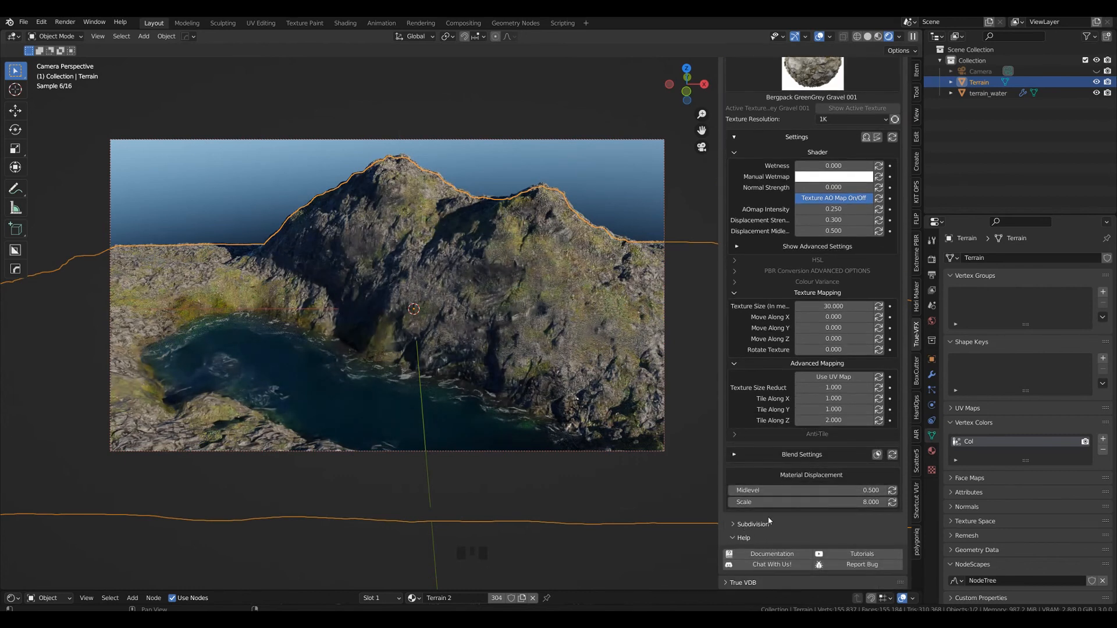
click(751, 524)
scroll(789, 518, down, 3)
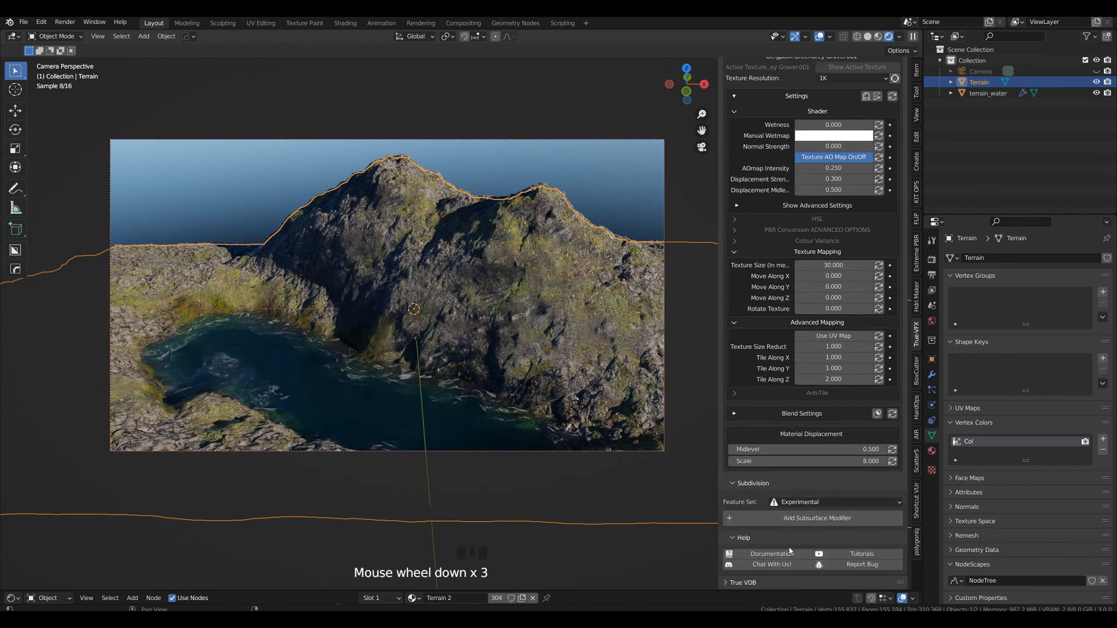
click(789, 518)
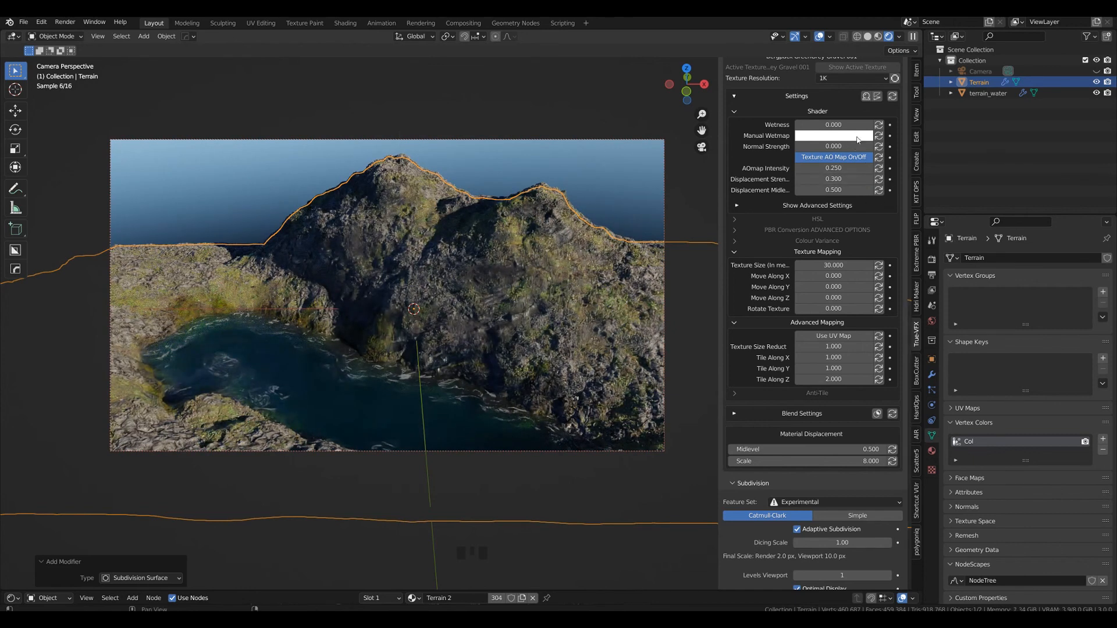
Step: Switch the viewport to solid shading and put the terrain in Weight Paint mode
scroll(865, 222, up, 3)
scroll(865, 221, up, 20)
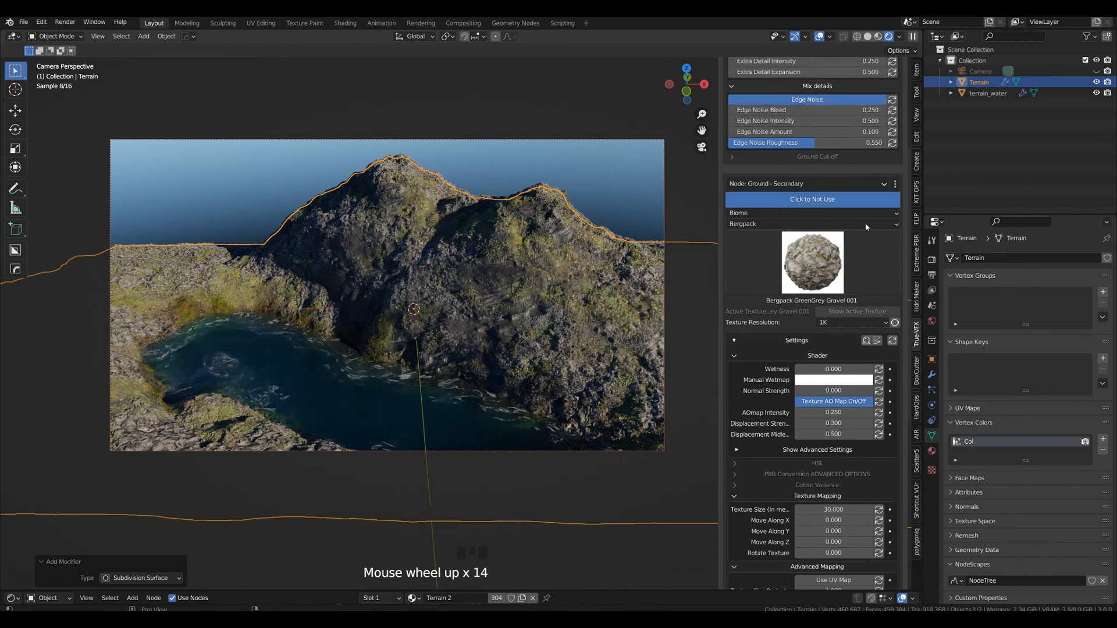
scroll(865, 223, up, 6)
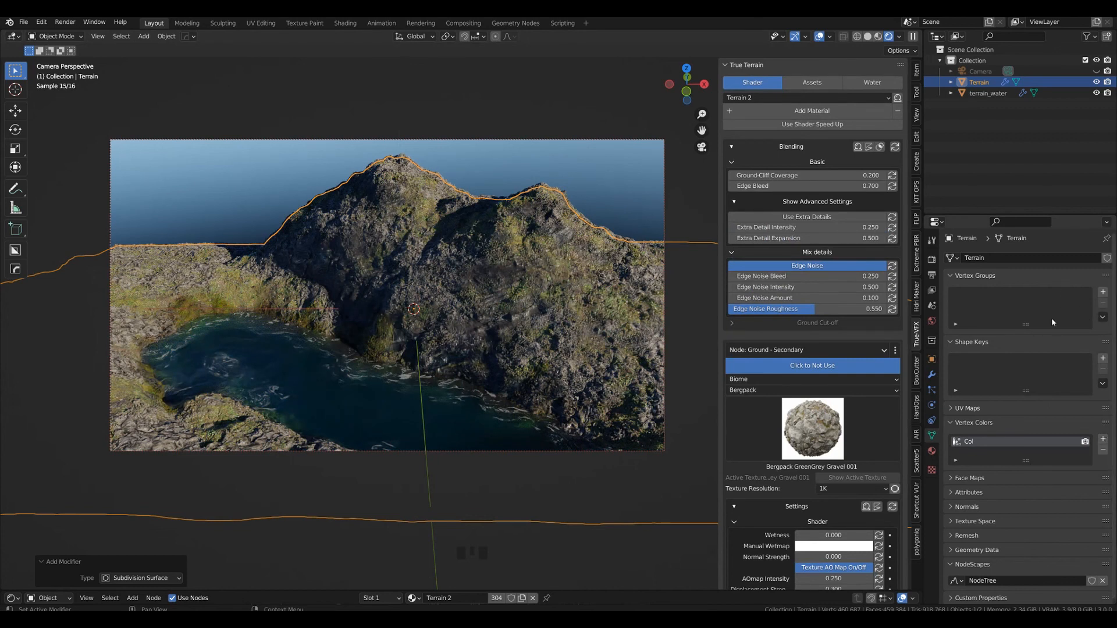
click(867, 37)
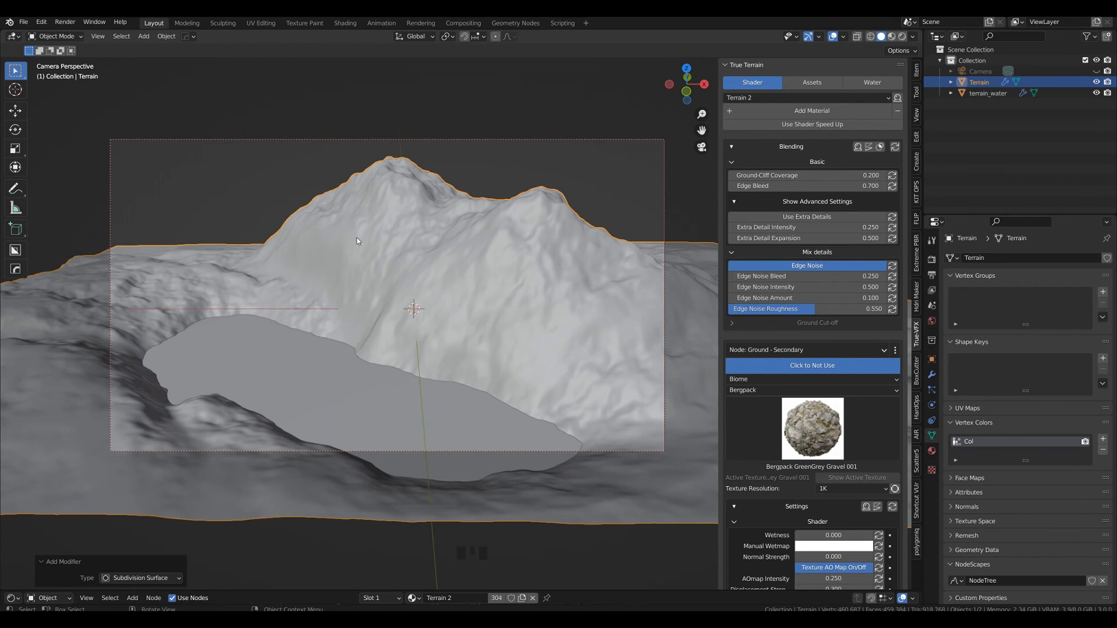
key(Tab)
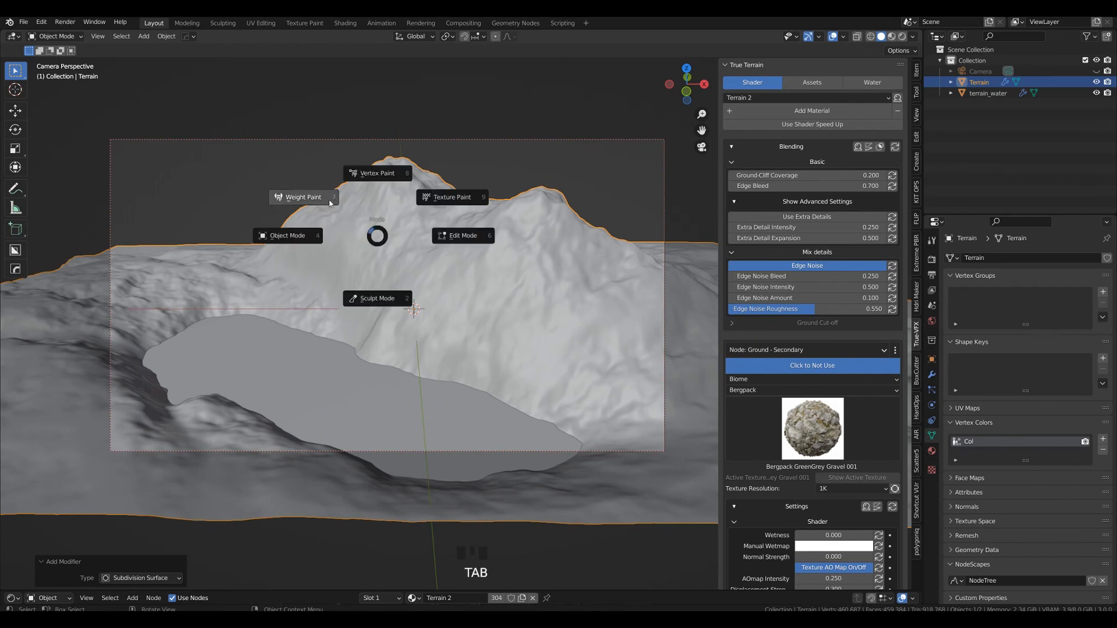
click(302, 198)
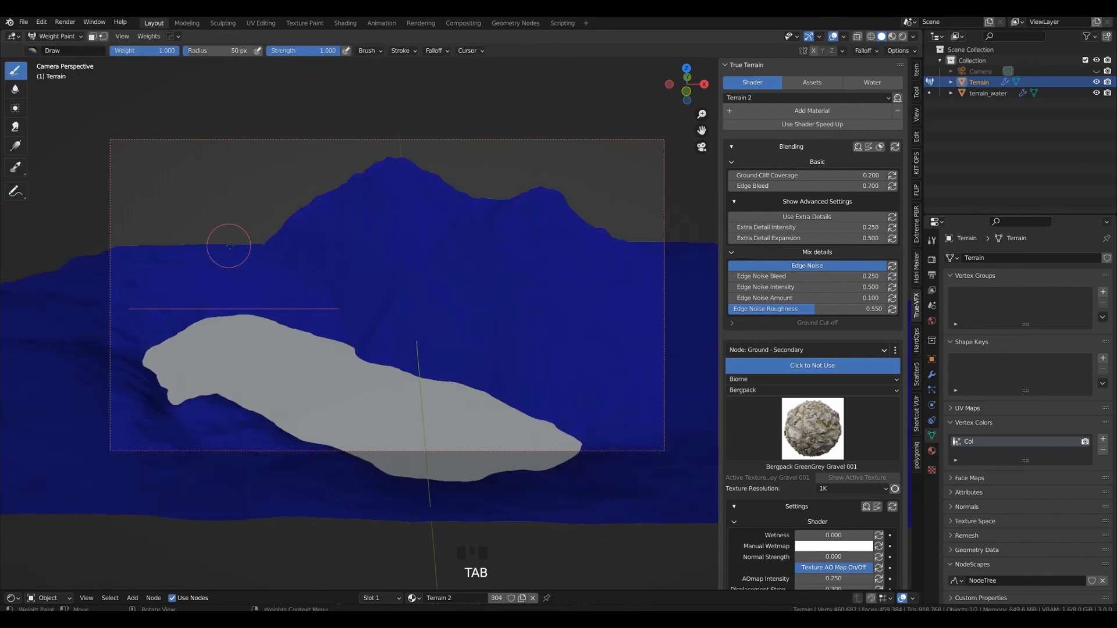
Step: Paint weight 1.000 over the flat ground behind the lake and a patch in front of it, and return to Object Mode
drag(259, 248, 108, 245)
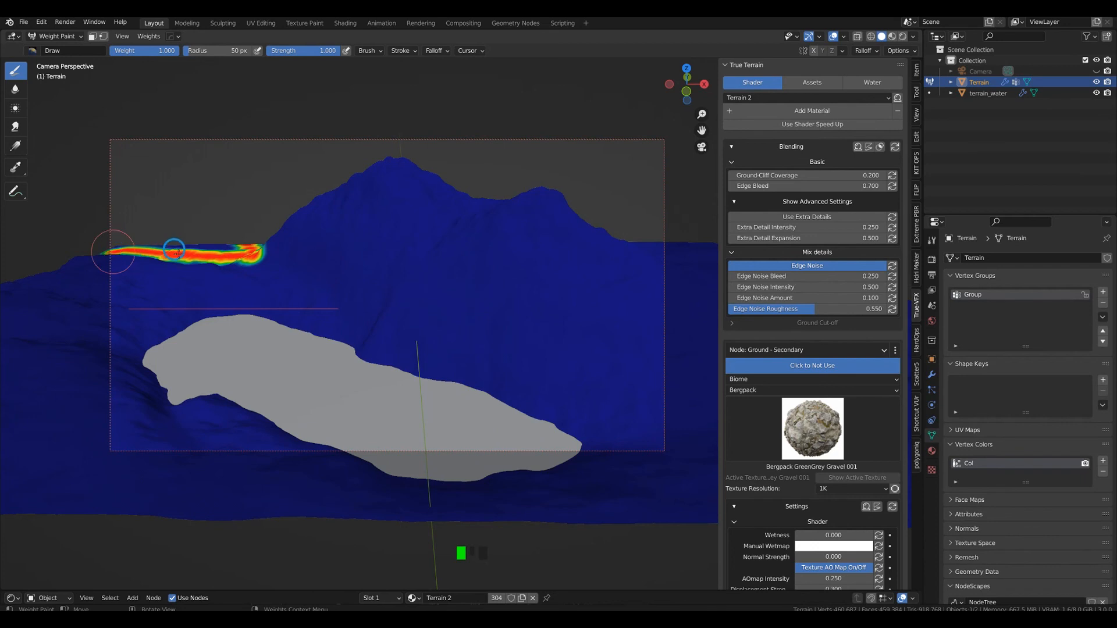
mouse_move(237, 249)
mouse_down()
mouse_move(229, 259)
mouse_move(249, 271)
mouse_move(193, 242)
mouse_move(107, 246)
mouse_up()
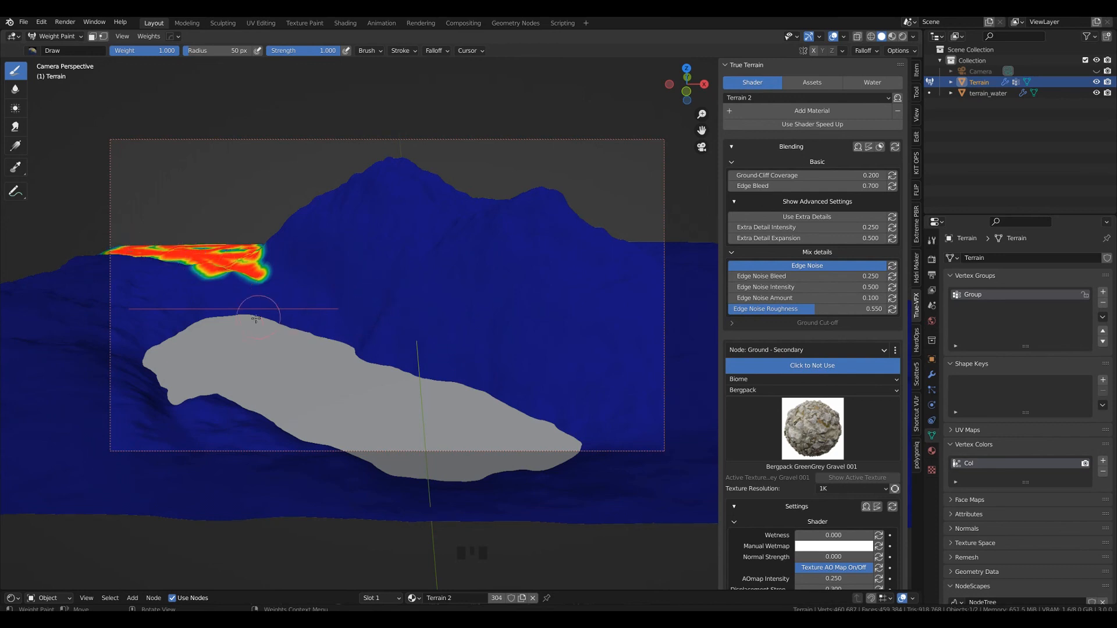
mouse_move(139, 282)
mouse_down()
mouse_move(168, 284)
mouse_move(148, 286)
mouse_move(158, 285)
mouse_up()
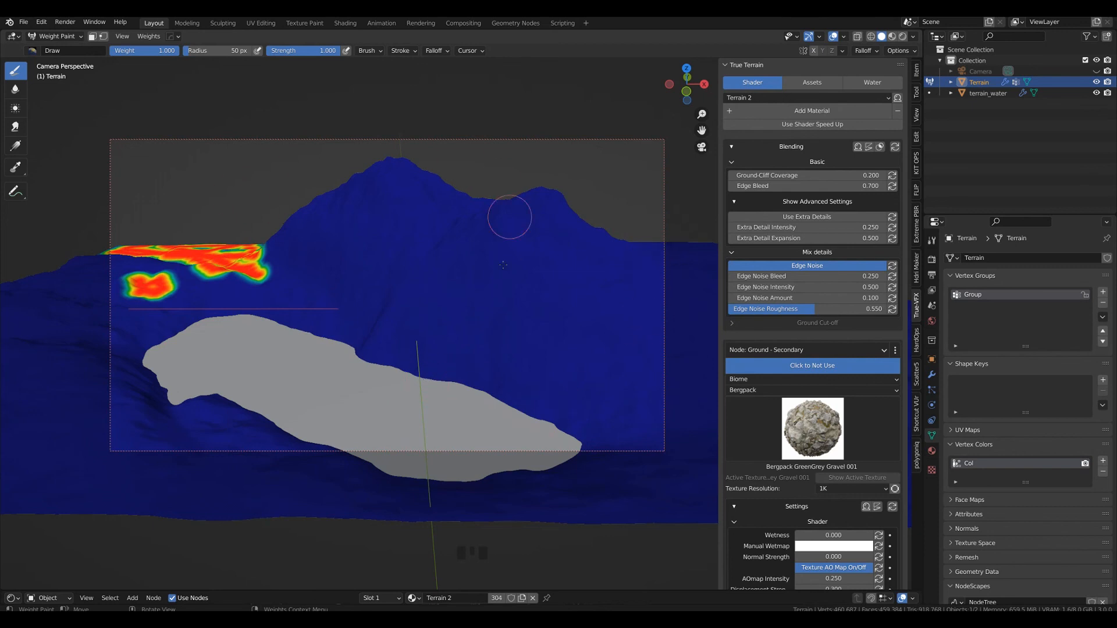
key(Tab)
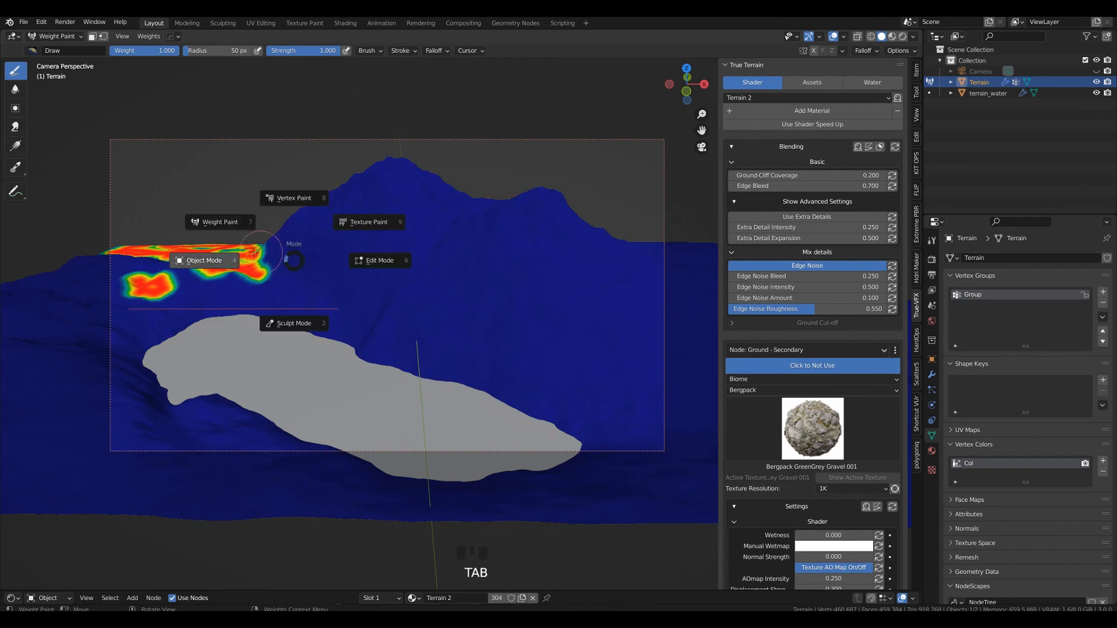
click(204, 264)
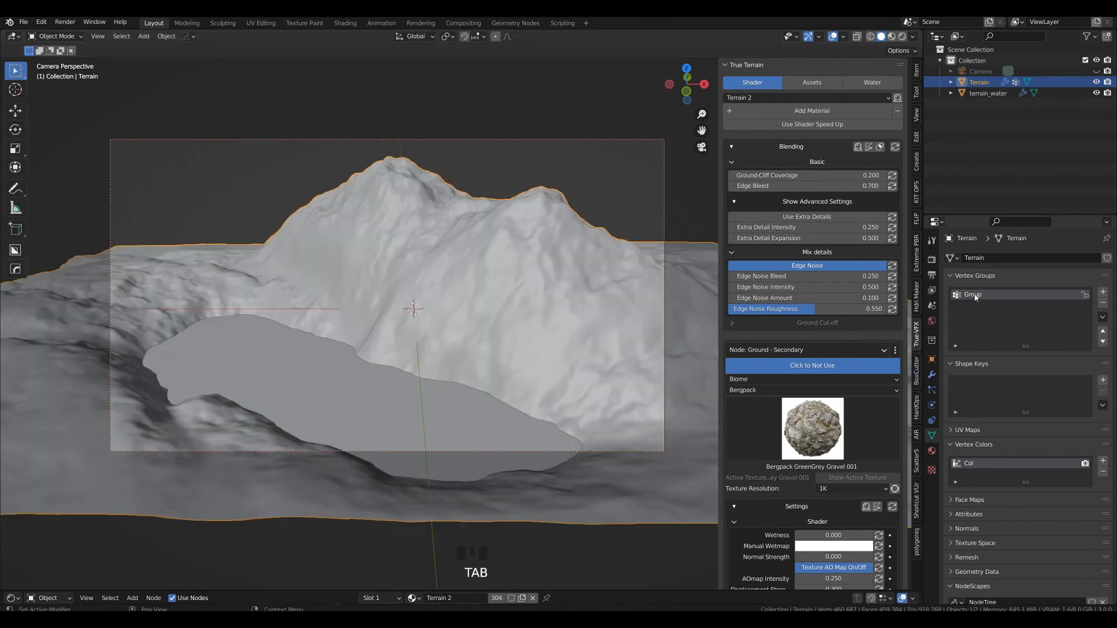
Step: Rename the terrain's vertex group as WhereTreesShouldbe
click(975, 295)
click(975, 295)
click(976, 295)
click(982, 297)
right_click(977, 297)
click(989, 329)
right_click(973, 295)
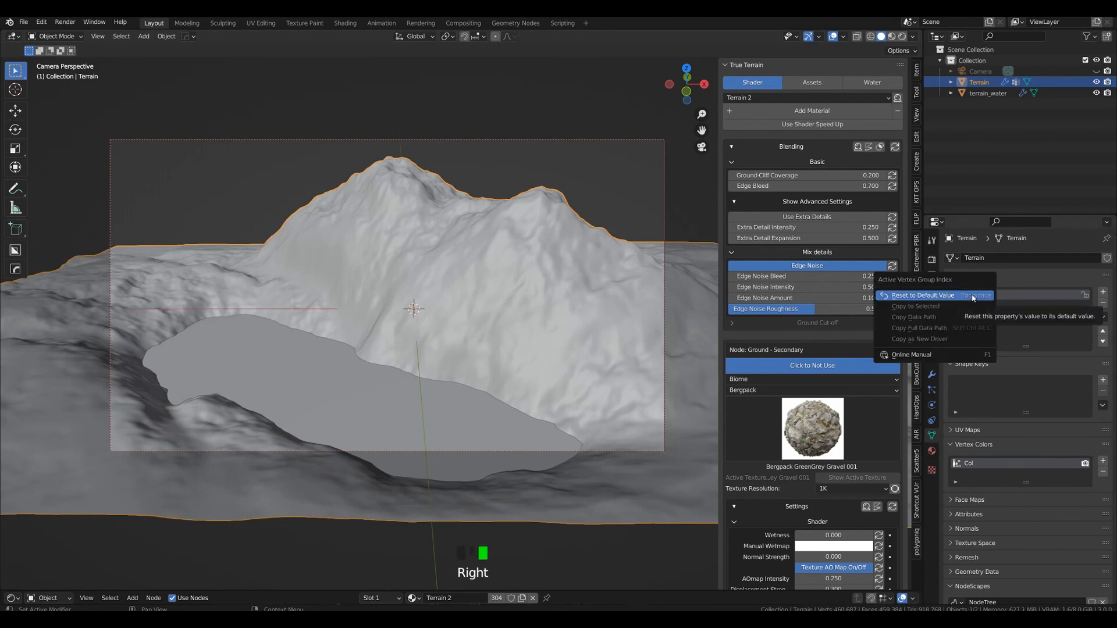
click(1022, 318)
click(985, 296)
click(983, 296)
click(972, 296)
click(950, 292)
double_click(972, 295)
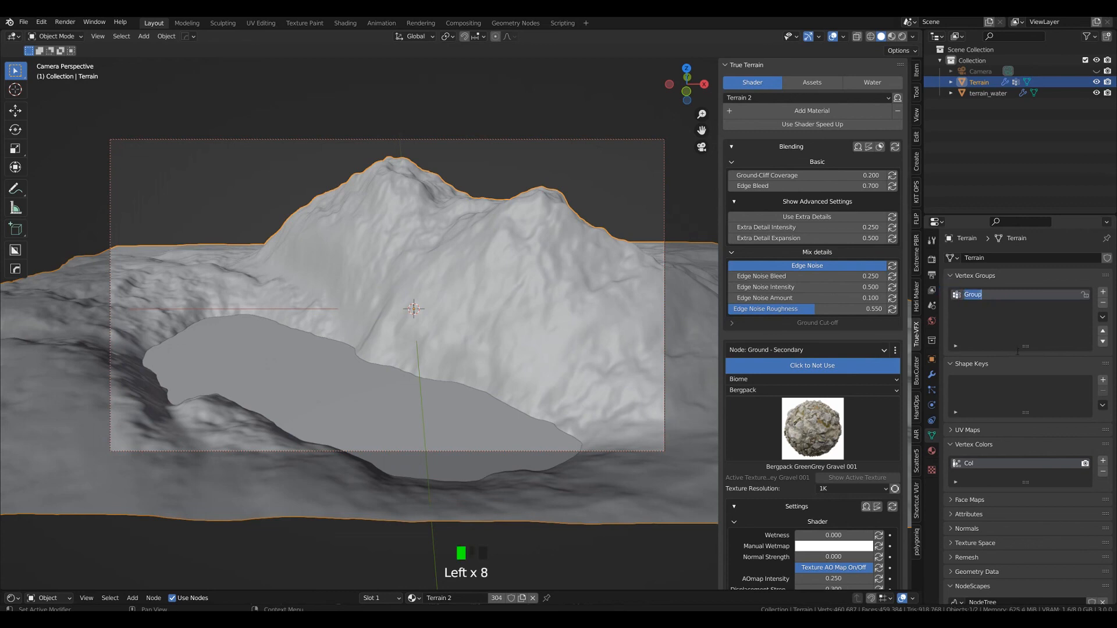
text(WhereTrees)
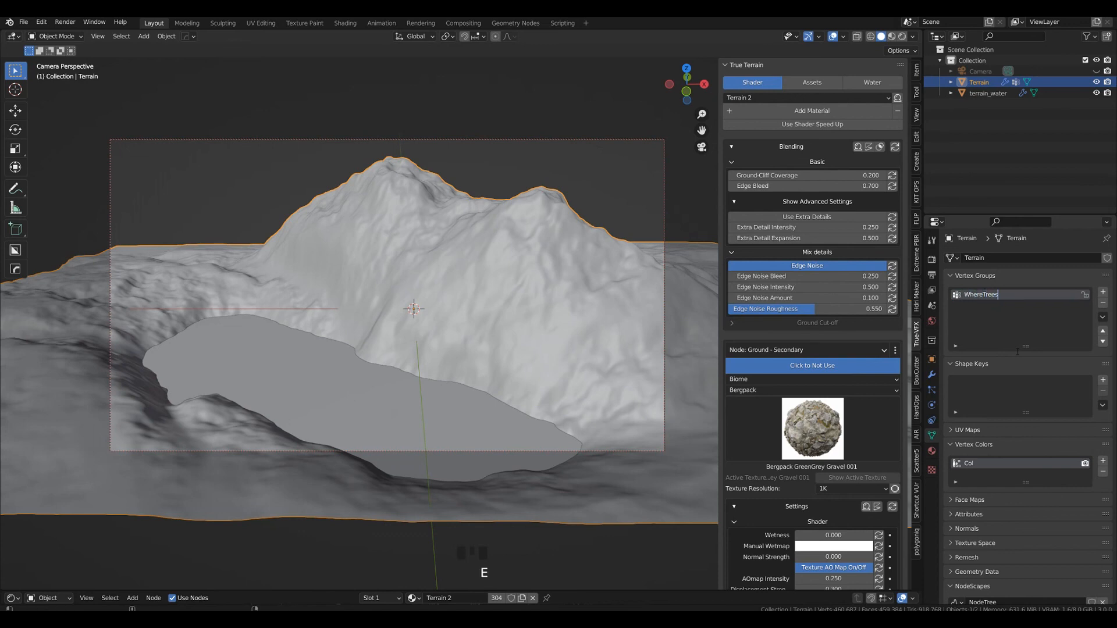
text(Shouldbe)
Step: Scatter low-quality Ash Trees on the terrain, using the WhereTreesShouldbe vertex group as their density map
click(812, 82)
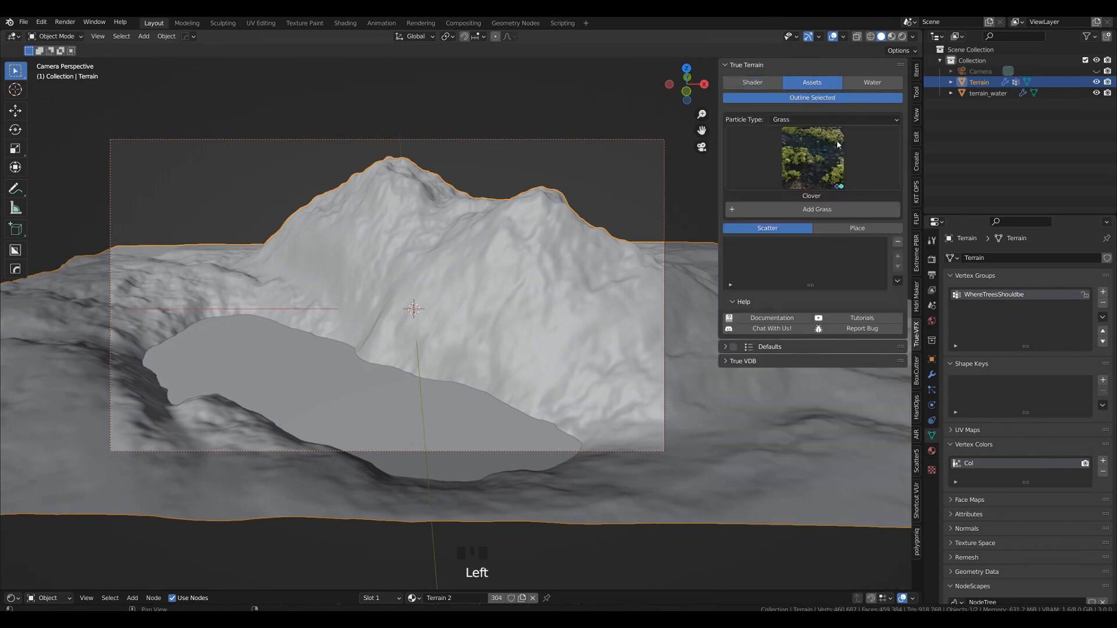
click(812, 120)
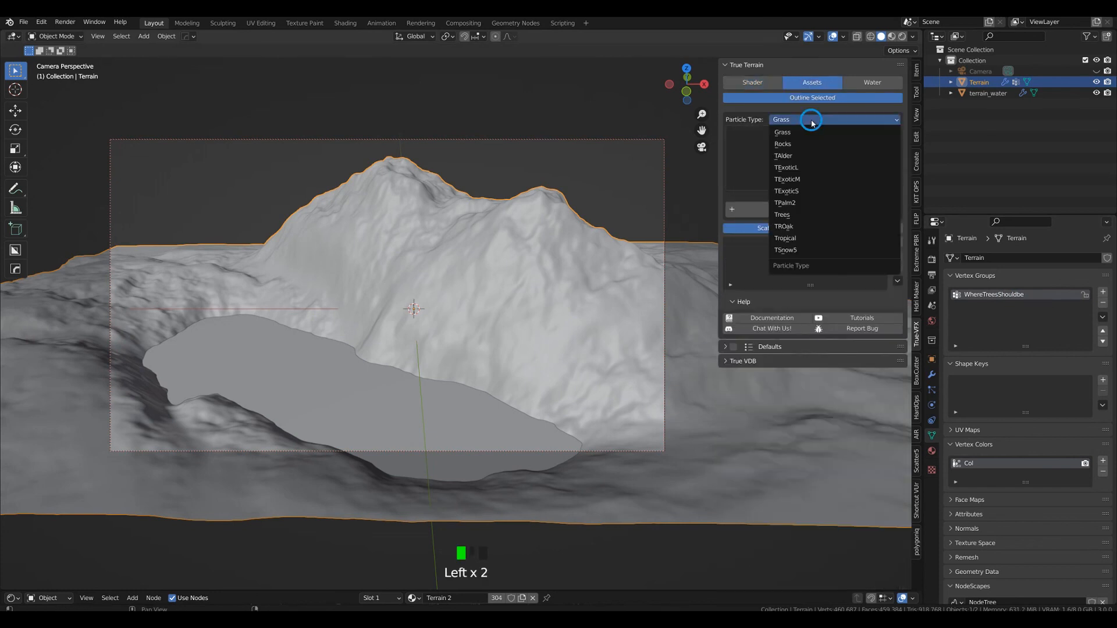
click(816, 215)
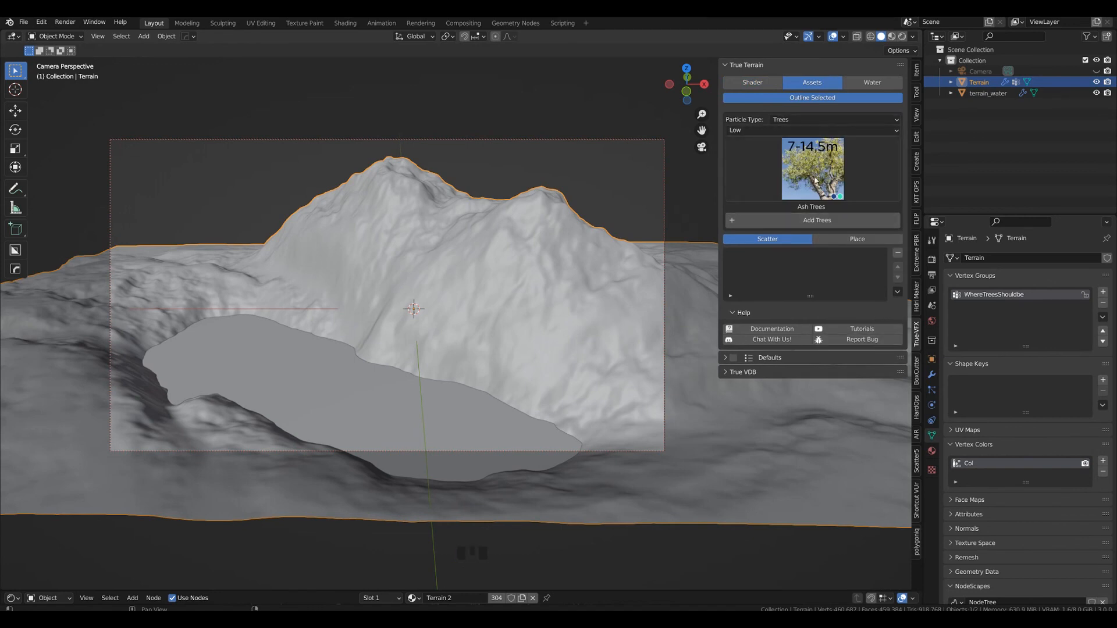
click(774, 222)
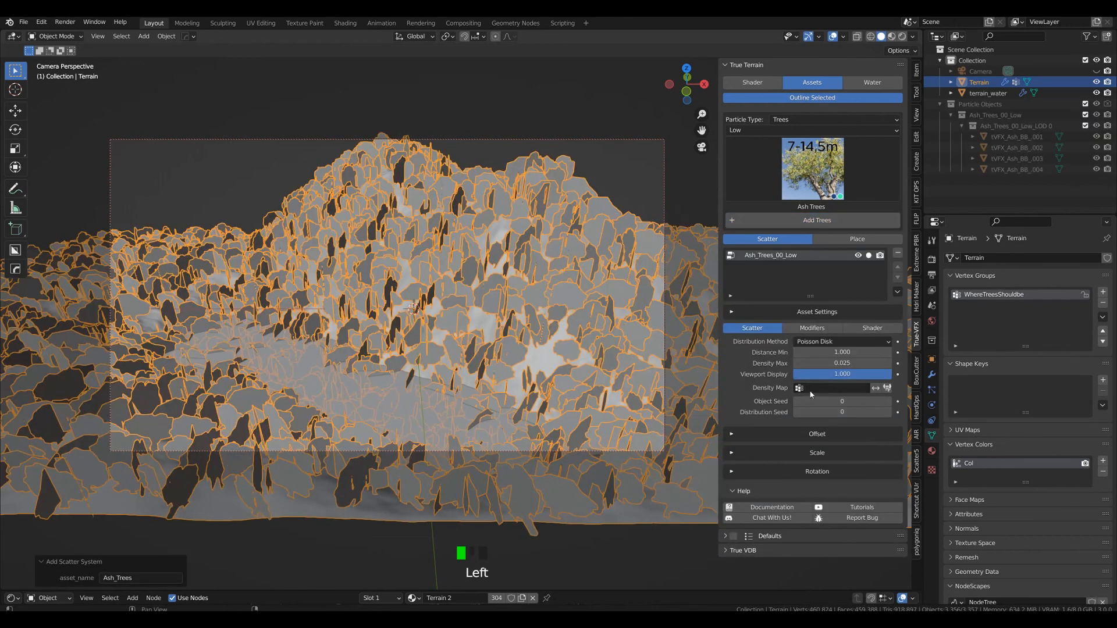
click(835, 388)
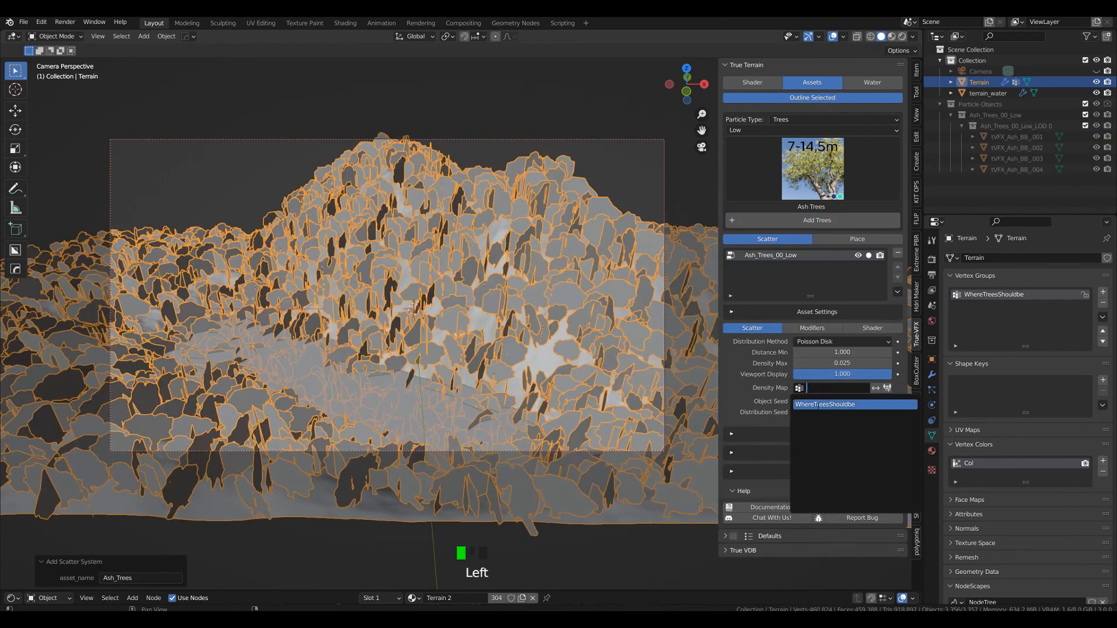
click(817, 404)
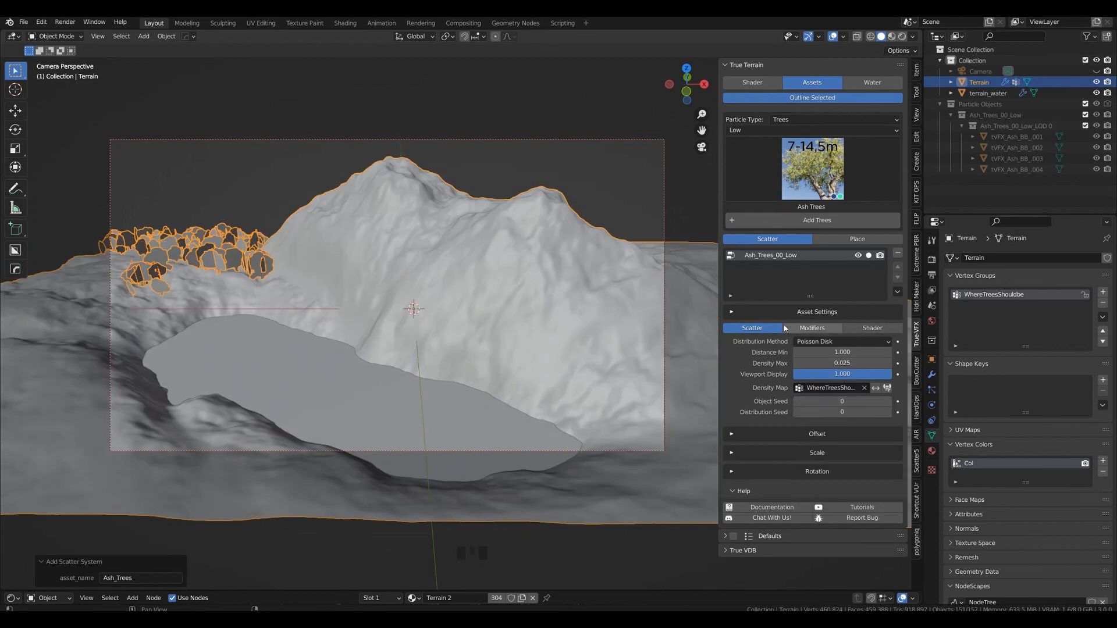
Step: Enable a separate render quality for the scattered ash trees and set it to Medium
click(814, 312)
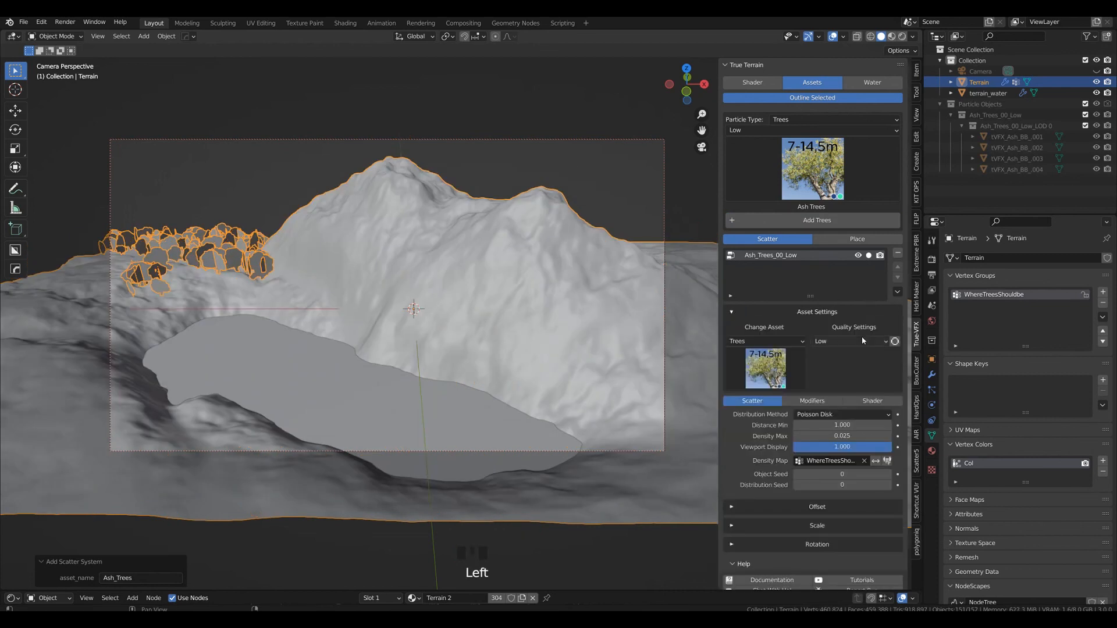
click(895, 341)
click(895, 341)
click(844, 366)
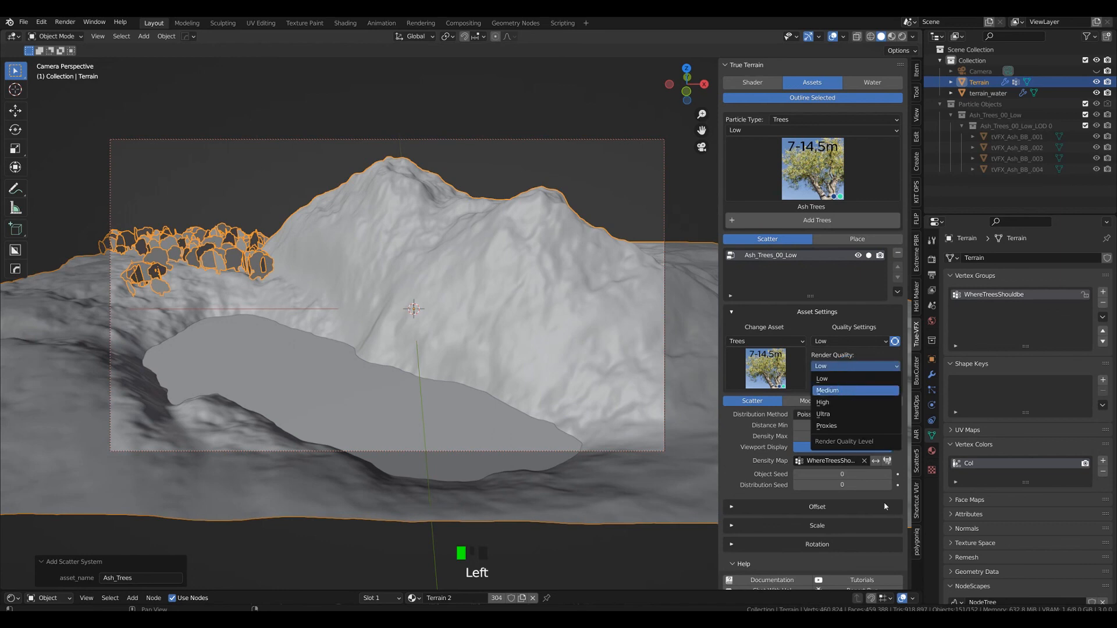
click(827, 391)
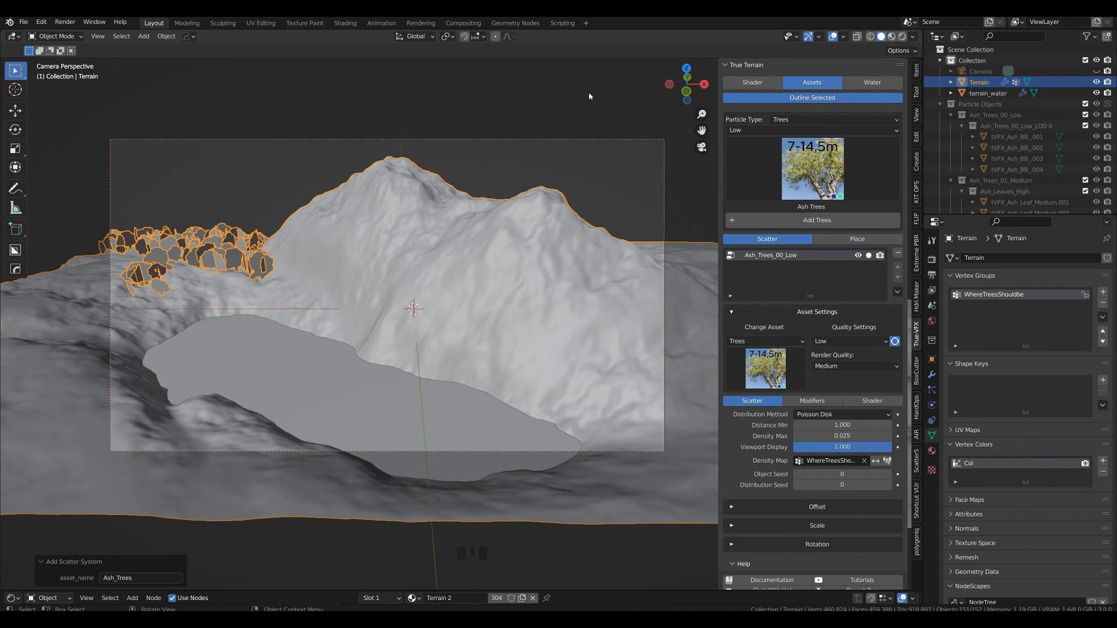
Step: Render the camera view to check the trees behind the lake, and close the render window
key(F12)
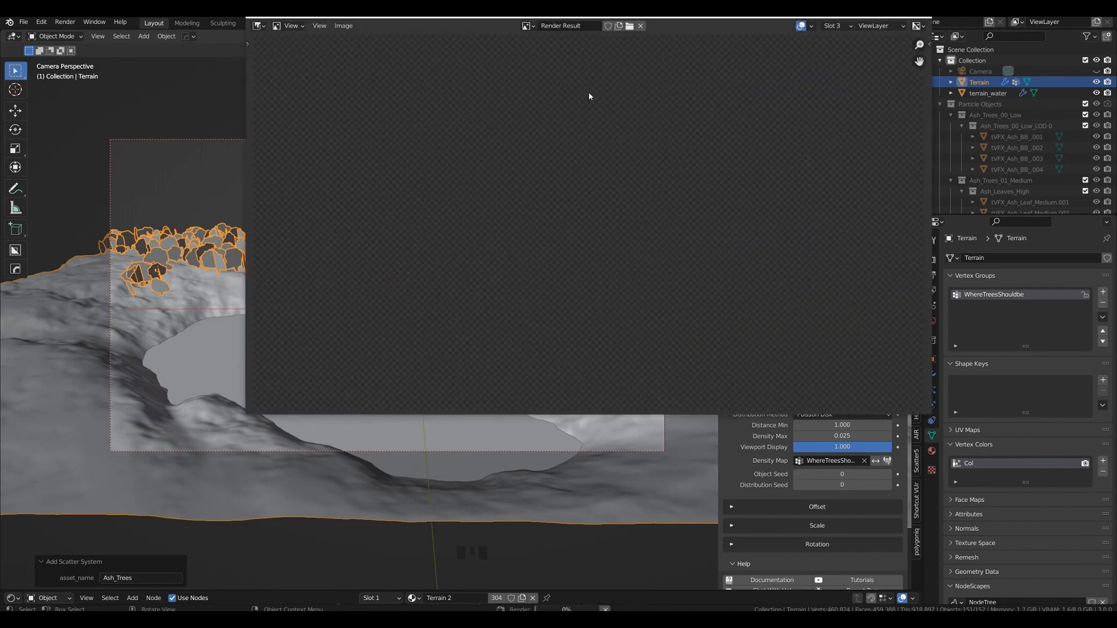
key(F12)
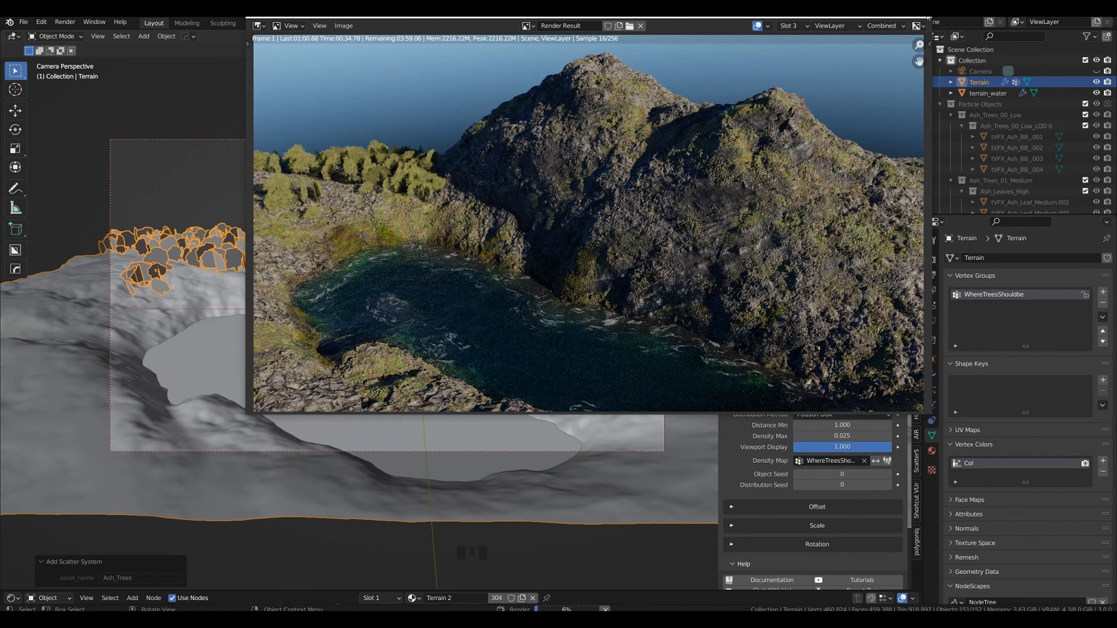
click(926, 18)
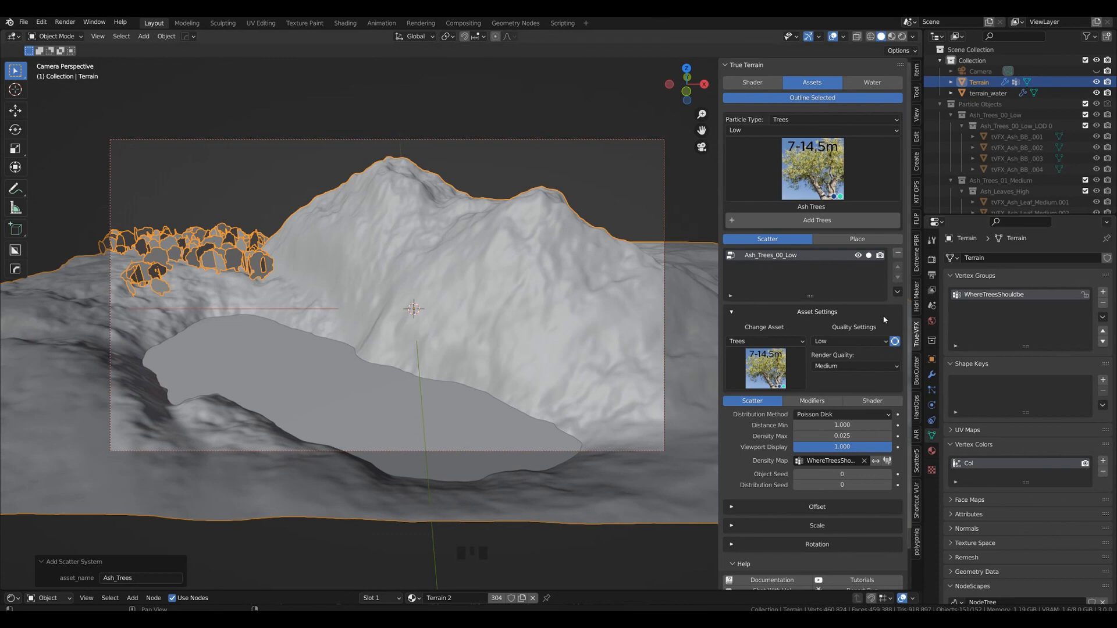
Step: Replace the ash trees' separate render quality with an overall Medium quality, and render the camera view again with the terrain deselected
click(894, 341)
click(876, 341)
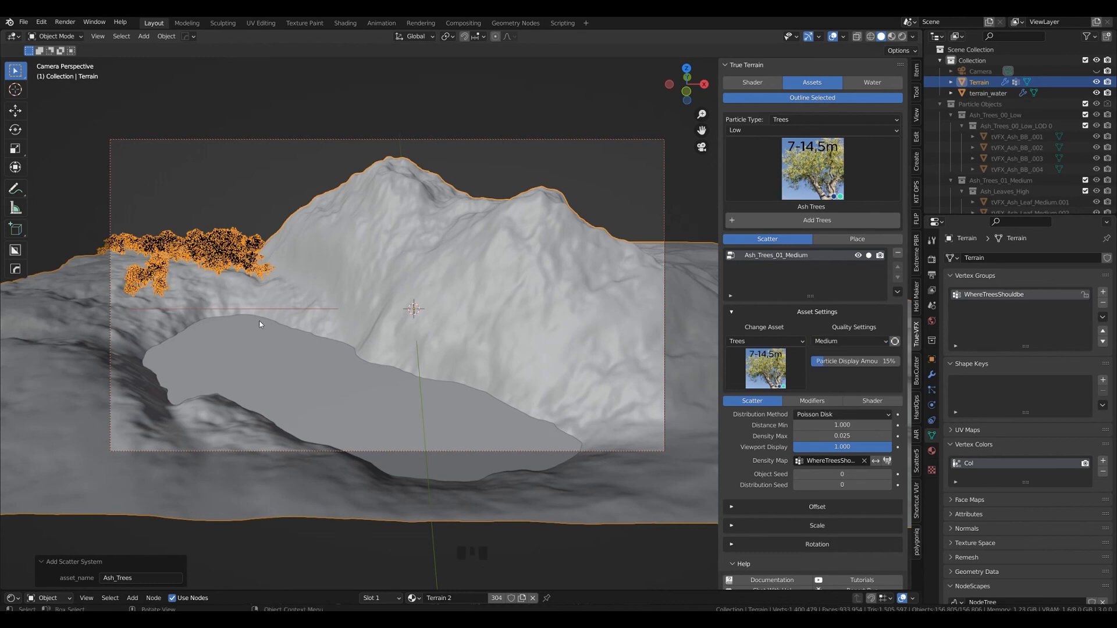
click(341, 103)
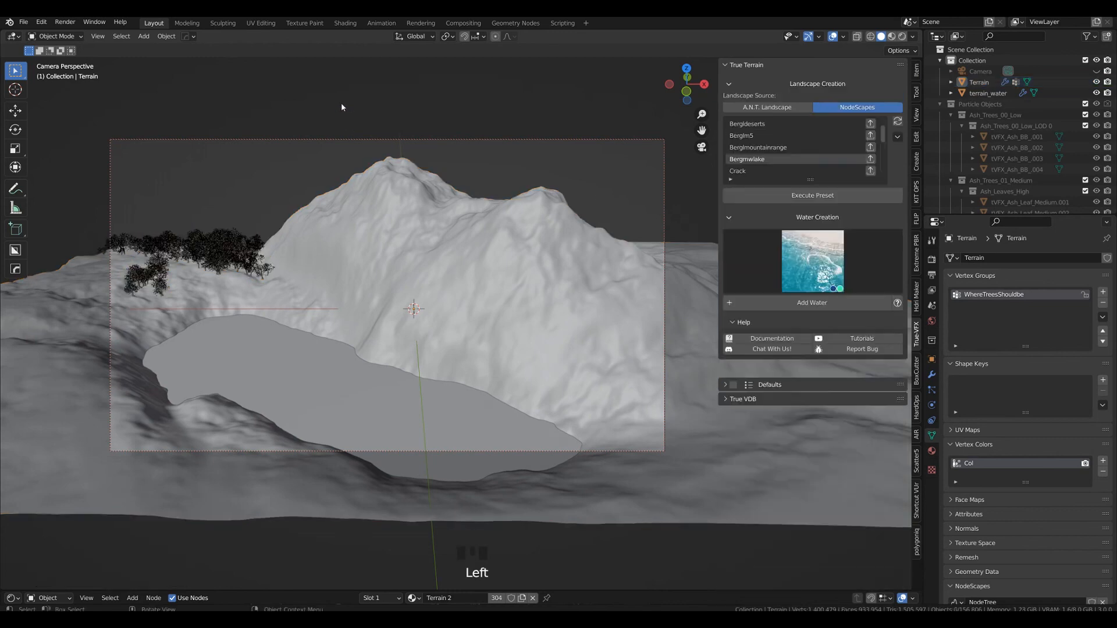
key(F12)
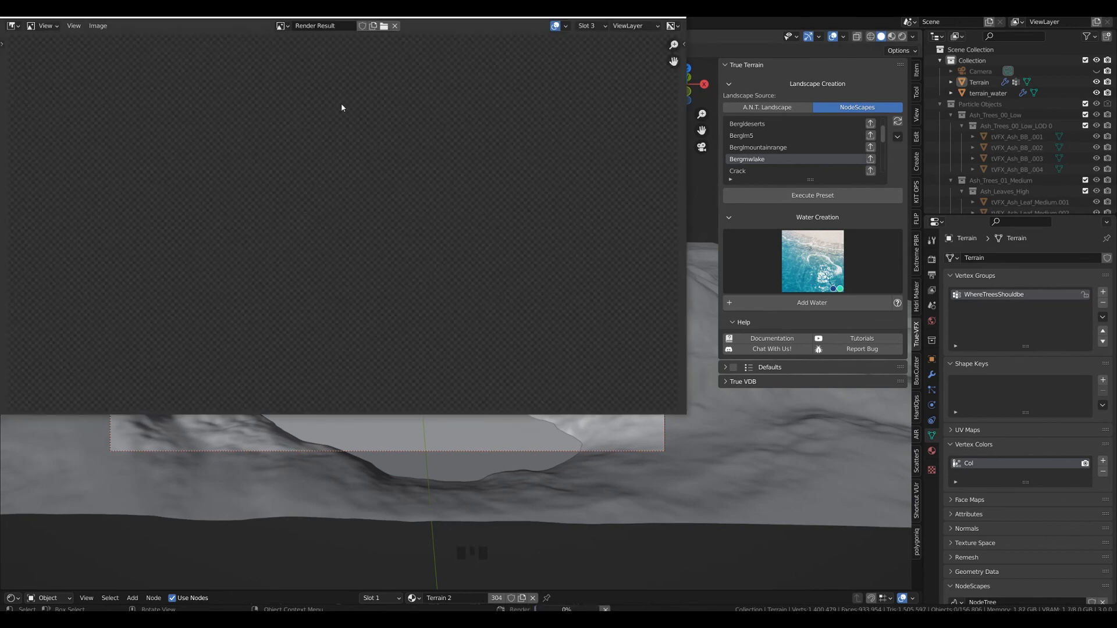